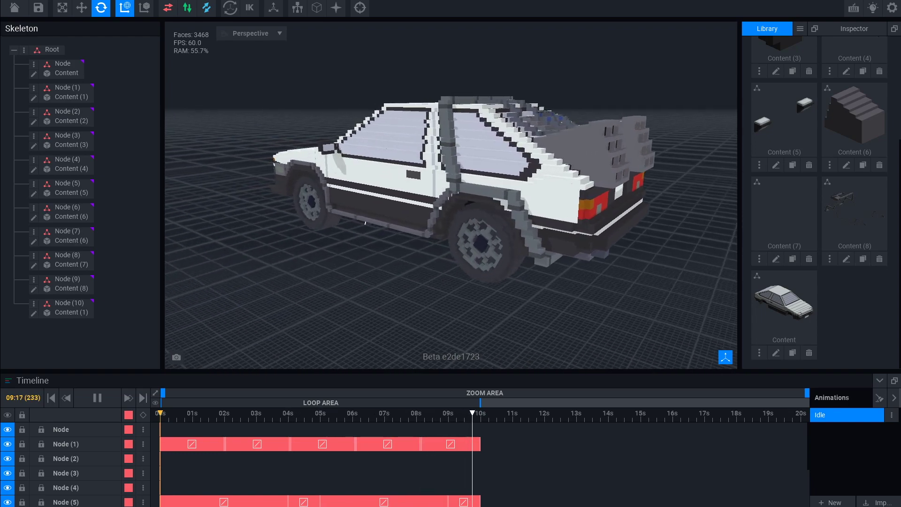
# Examine the animated car model from the rear, side and front
pyautogui.moveTo(365, 223); pyautogui.dragTo(289, 263, button='right')
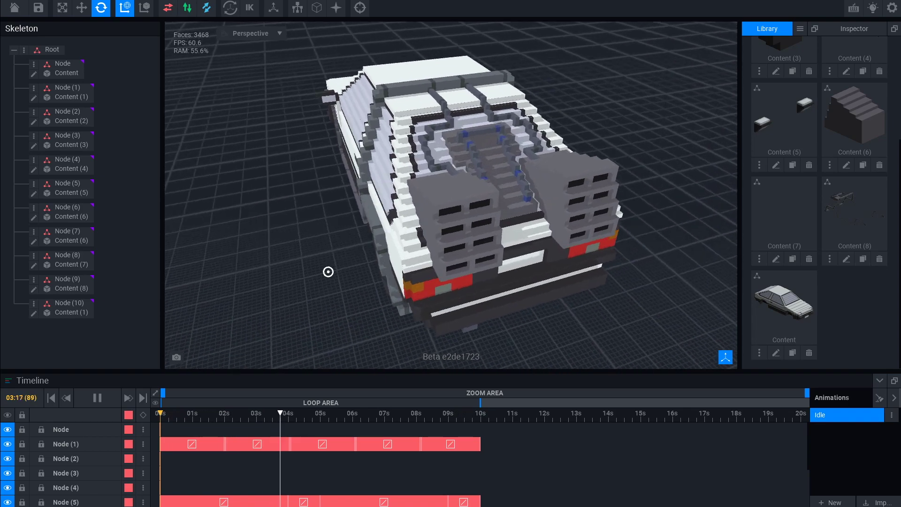
pyautogui.moveTo(328, 272); pyautogui.dragTo(329, 271, button='right')
pyautogui.moveTo(330, 272); pyautogui.dragTo(373, 272, button='middle')
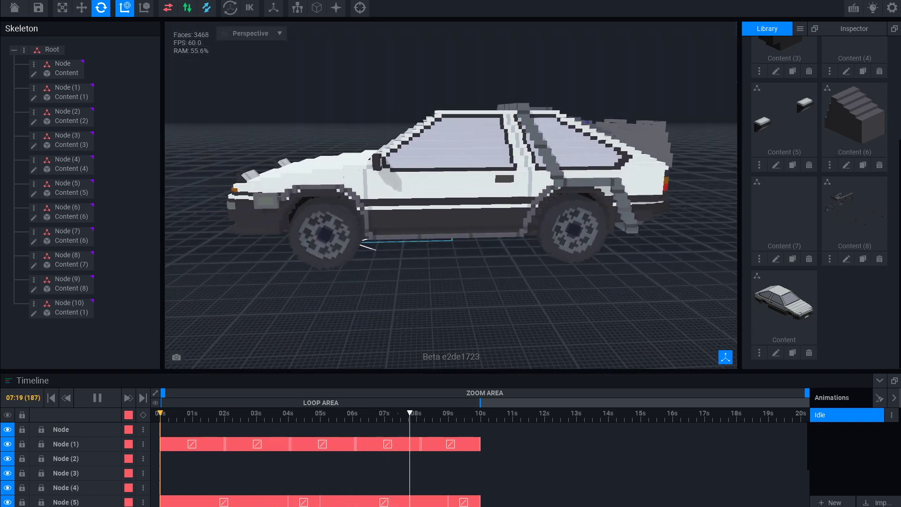
pyautogui.moveTo(359, 284); pyautogui.dragTo(310, 310, button='middle')
pyautogui.moveTo(310, 310); pyautogui.dragTo(367, 316, button='right')
pyautogui.moveTo(366, 316); pyautogui.dragTo(463, 249, button='middle')
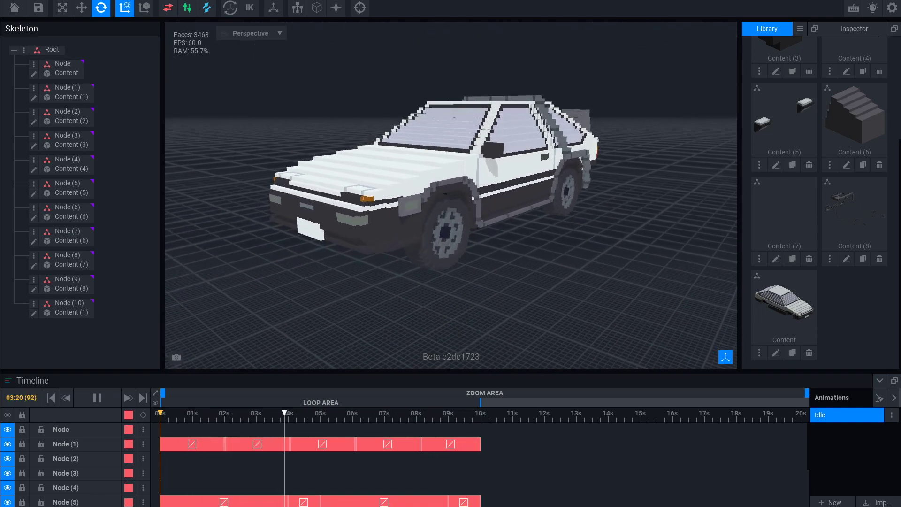
pyautogui.moveTo(441, 319); pyautogui.dragTo(439, 289, button='right')
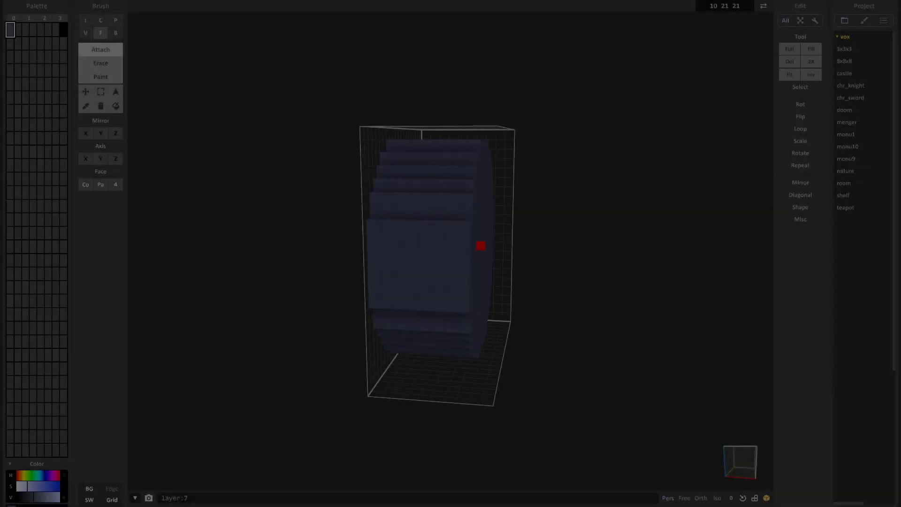
pyautogui.moveTo(481, 245)
pyautogui.mouseDown(button='right')
pyautogui.moveTo(394, 217)
pyautogui.moveTo(452, 282)
pyautogui.moveTo(531, 304)
pyautogui.moveTo(474, 230)
pyautogui.moveTo(426, 266)
pyautogui.moveTo(416, 169)
pyautogui.moveTo(385, 221)
pyautogui.mouseUp(button='right')
pyautogui.click(101, 64)
pyautogui.click(85, 21)
pyautogui.click(115, 33)
pyautogui.moveTo(419, 193)
pyautogui.mouseDown(button='right')
pyautogui.moveTo(442, 213)
pyautogui.moveTo(493, 219)
pyautogui.mouseUp(button='right')
pyautogui.moveTo(456, 248); pyautogui.dragTo(519, 274, button='right')
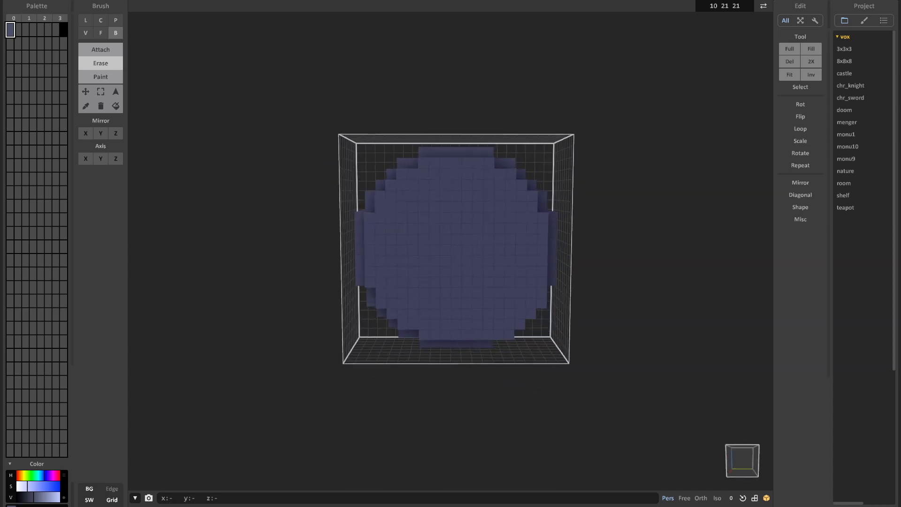
pyautogui.keyDown('ctrl'); pyautogui.moveTo(324, 271); pyautogui.dragTo(590, 394); pyautogui.keyUp('ctrl')
pyautogui.hotkey('ctrl', 'd')
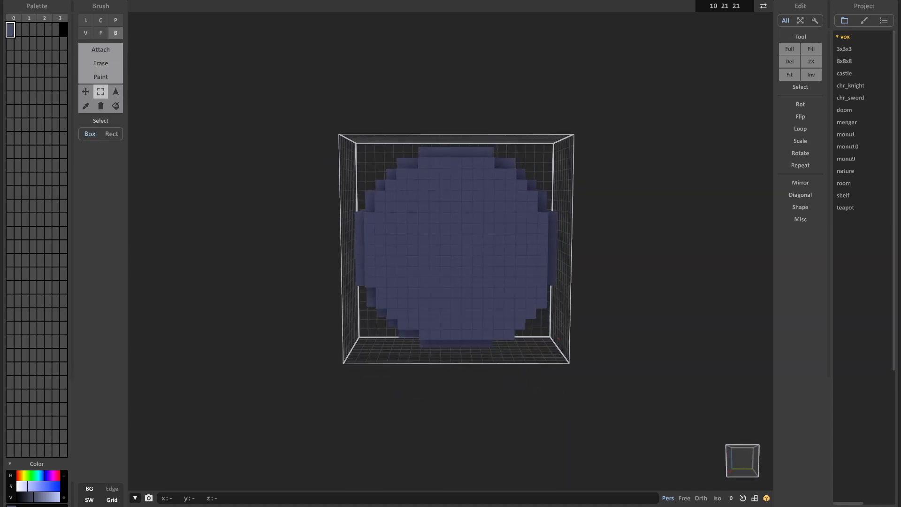
# Erase a horizontal line of voxels across the wheel disc's face, just below its middle
pyautogui.press('b')
pyautogui.press('l')
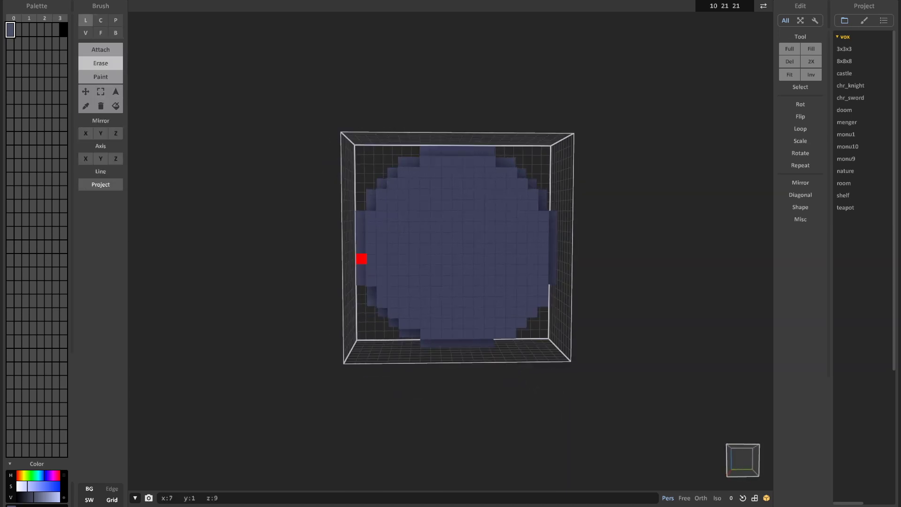
pyautogui.moveTo(447, 259); pyautogui.dragTo(543, 260)
pyautogui.moveTo(543, 259); pyautogui.dragTo(507, 259, button='right')
# Erase the faces of the wheel below the cut line until only the upper half remains
pyautogui.press('f')
pyautogui.moveTo(507, 259); pyautogui.dragTo(540, 258)
pyautogui.moveTo(540, 258)
pyautogui.mouseDown(button='right')
pyautogui.moveTo(491, 256)
pyautogui.moveTo(530, 263)
pyautogui.mouseUp(button='right')
pyautogui.moveTo(502, 286); pyautogui.dragTo(465, 291)
pyautogui.moveTo(464, 291)
pyautogui.mouseDown(button='right')
pyautogui.moveTo(469, 305)
pyautogui.moveTo(456, 331)
pyautogui.mouseUp(button='right')
pyautogui.moveTo(456, 333); pyautogui.dragTo(456, 347)
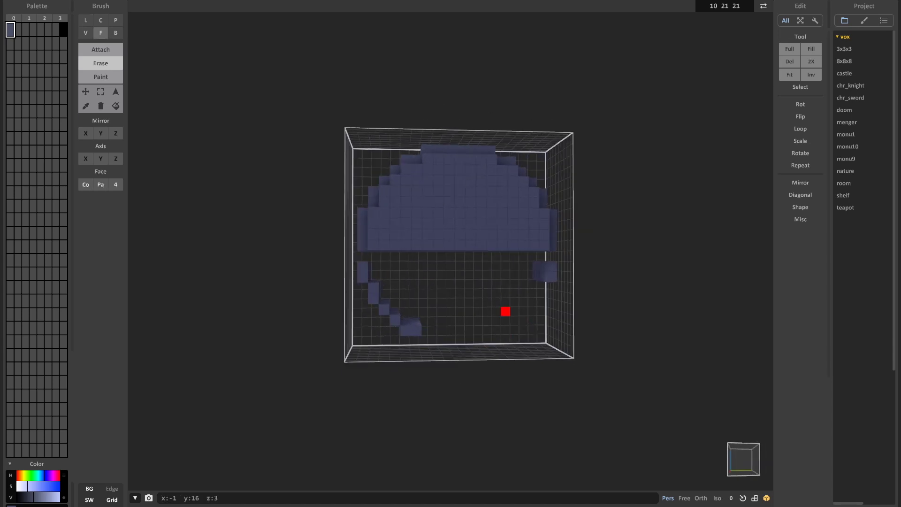
pyautogui.moveTo(373, 298); pyautogui.dragTo(373, 287)
pyautogui.moveTo(373, 287)
pyautogui.mouseDown(button='right')
pyautogui.moveTo(447, 291)
pyautogui.moveTo(413, 296)
pyautogui.mouseUp(button='right')
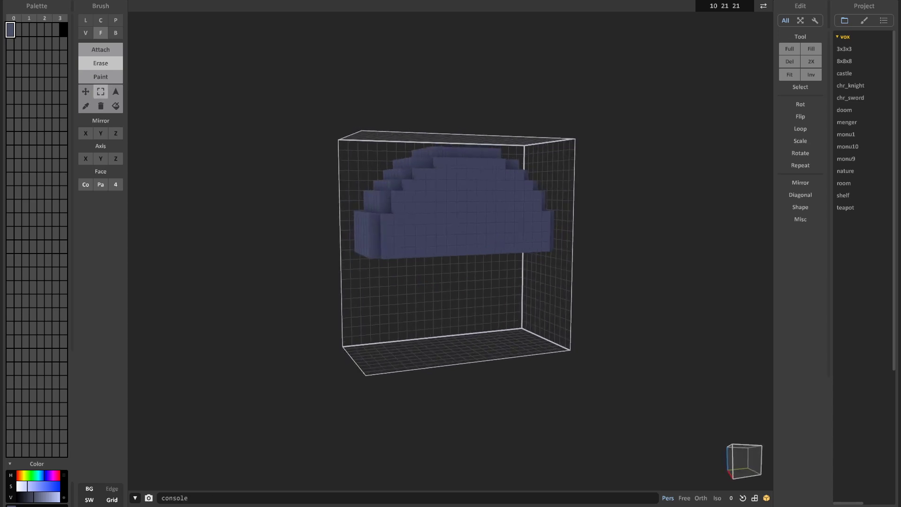
# Duplicate the upper half of the wheel downward and flip the copy along Z
pyautogui.press('v')
pyautogui.press('t')
pyautogui.press('w')
pyautogui.click(445, 203)
pyautogui.moveTo(446, 203); pyautogui.dragTo(444, 182, button='right')
pyautogui.click(86, 91)
pyautogui.keyDown('ctrl'); pyautogui.moveTo(453, 201); pyautogui.dragTo(452, 294); pyautogui.keyUp('ctrl')
pyautogui.moveTo(453, 293); pyautogui.dragTo(421, 309, button='right')
pyautogui.click(801, 116)
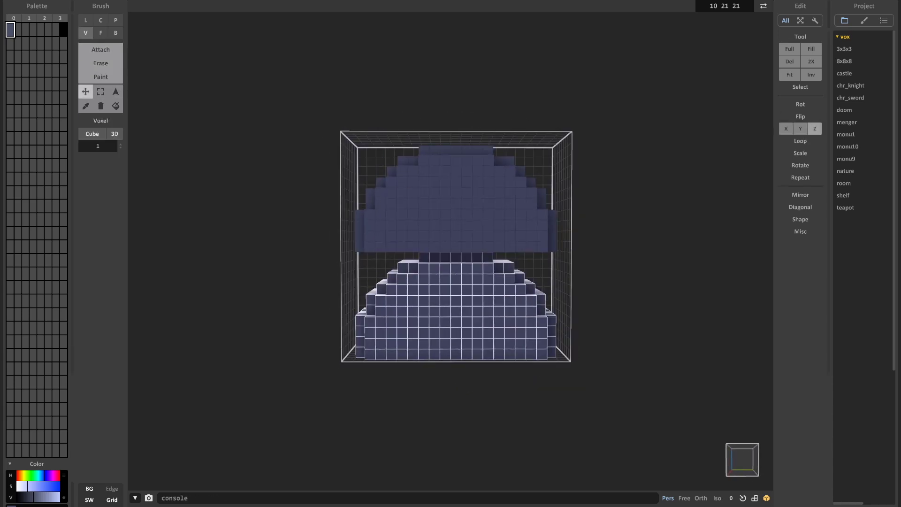
pyautogui.click(814, 128)
# Erase the row of voxels between the two wheel halves through the wheel's depth
pyautogui.moveTo(504, 272); pyautogui.dragTo(500, 267, button='right')
pyautogui.press('s')
pyautogui.press('e')
pyautogui.press('l')
pyautogui.moveTo(360, 255); pyautogui.dragTo(549, 256)
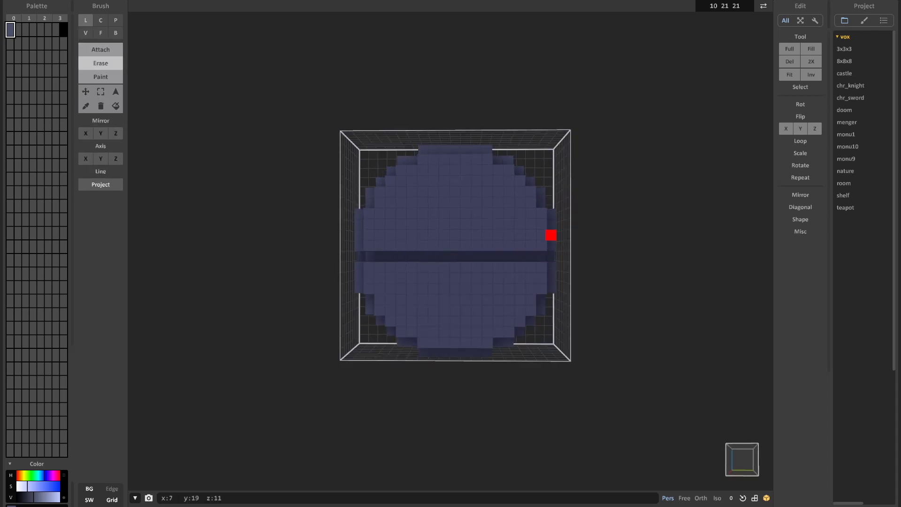
pyautogui.moveTo(519, 256); pyautogui.dragTo(540, 257, button='right')
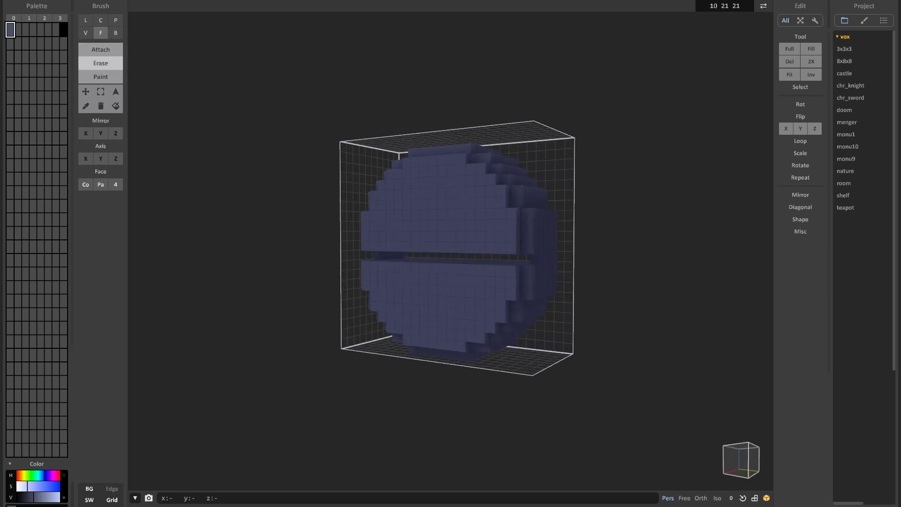
pyautogui.moveTo(413, 258); pyautogui.dragTo(432, 258, button='right')
pyautogui.click(432, 257)
# Select the lower half of the wheel and move it up to join the upper half
pyautogui.click(436, 300)
pyautogui.press('Delete')
pyautogui.hotkey('ctrl', 'z')
pyautogui.moveTo(329, 253); pyautogui.dragTo(364, 245, button='right')
pyautogui.moveTo(365, 245); pyautogui.dragTo(364, 236)
pyautogui.moveTo(364, 235); pyautogui.dragTo(469, 239, button='right')
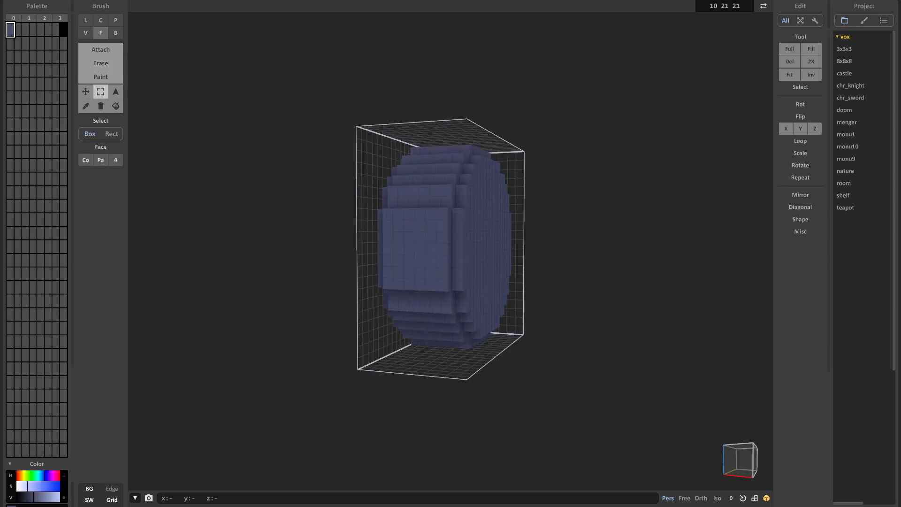
pyautogui.moveTo(375, 232); pyautogui.dragTo(469, 230, button='right')
pyautogui.moveTo(400, 225); pyautogui.dragTo(563, 227, button='right')
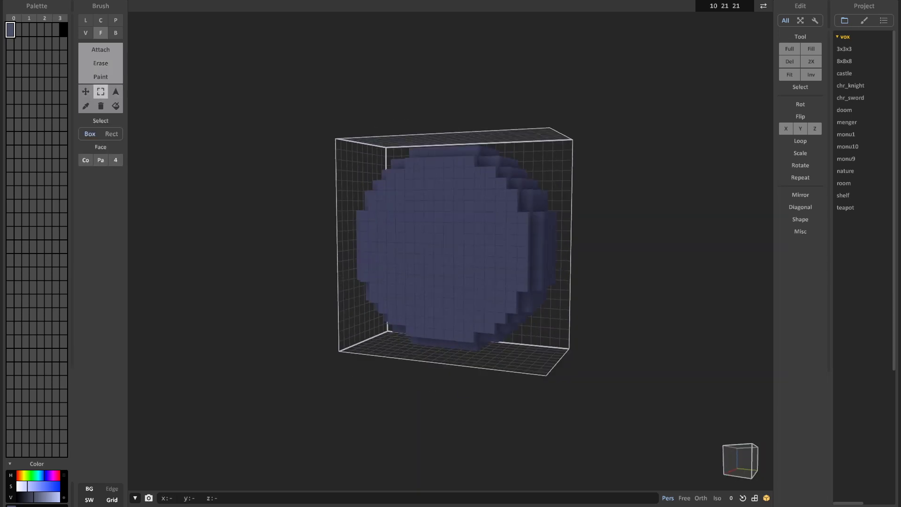
pyautogui.moveTo(470, 235); pyautogui.dragTo(519, 235, button='right')
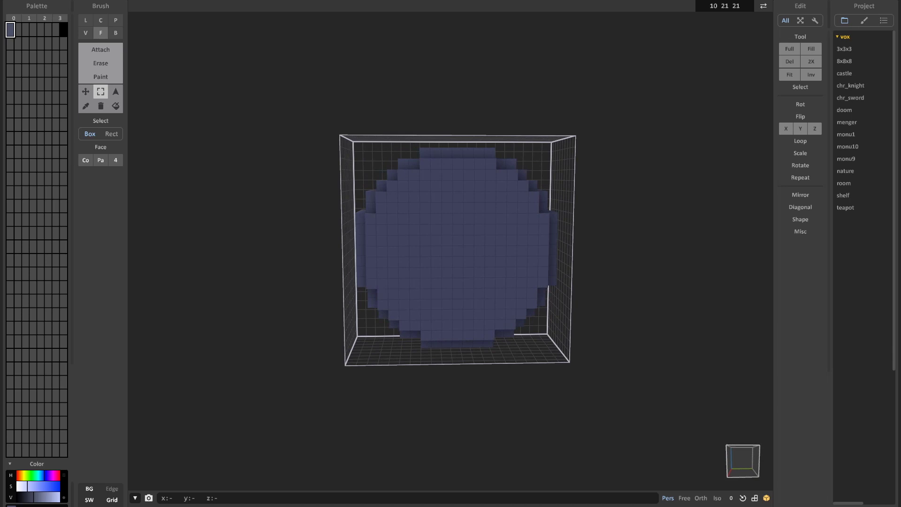
# Pick the second palette colour and erase a centred circular recess in the wheel's face
pyautogui.click(18, 30)
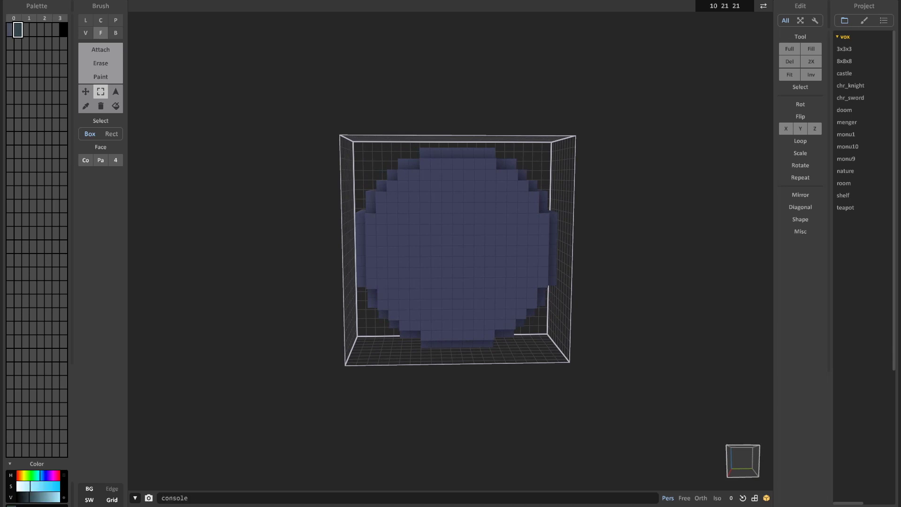
pyautogui.moveTo(458, 239)
pyautogui.mouseDown(button='right')
pyautogui.moveTo(521, 237)
pyautogui.moveTo(458, 245)
pyautogui.mouseUp(button='right')
pyautogui.press('c')
pyautogui.press('r')
pyautogui.moveTo(458, 245)
pyautogui.mouseDown()
pyautogui.moveTo(513, 288)
pyautogui.moveTo(502, 288)
pyautogui.mouseUp()
pyautogui.moveTo(501, 288); pyautogui.dragTo(439, 305, button='right')
pyautogui.scroll(-3, 439, 305)
pyautogui.hotkey('ctrl', 'z')
pyautogui.moveTo(436, 270)
pyautogui.mouseDown(button='right')
pyautogui.moveTo(465, 261)
pyautogui.moveTo(463, 277)
pyautogui.moveTo(524, 259)
pyautogui.mouseUp(button='right')
pyautogui.hotkey('ctrl', 'y')
# Fill the recess with a smaller grey-blue disc centred on the wheel
pyautogui.moveTo(453, 253); pyautogui.dragTo(501, 285)
pyautogui.hotkey('ctrl', 'z')
pyautogui.press('b')
pyautogui.moveTo(497, 277); pyautogui.dragTo(506, 272, button='right')
pyautogui.press('c')
pyautogui.moveTo(455, 252); pyautogui.dragTo(488, 274)
pyautogui.hotkey('ctrl', 'z')
pyautogui.press('t')
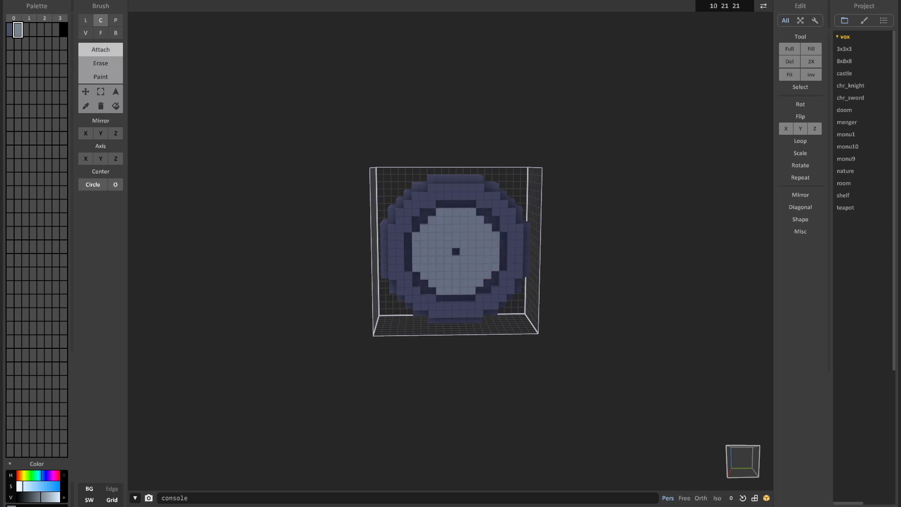
# Erase a small circular hole in the centre of the grey disc
pyautogui.click(115, 33)
pyautogui.moveTo(502, 277); pyautogui.dragTo(477, 274, button='right')
pyautogui.scroll(3, 450, 253)
pyautogui.click(101, 21)
pyautogui.click(101, 63)
pyautogui.moveTo(445, 252); pyautogui.dragTo(463, 269)
pyautogui.press('b')
pyautogui.click(445, 252)
pyautogui.scroll(-3, 444, 252)
pyautogui.moveTo(445, 252)
pyautogui.mouseDown(button='right')
pyautogui.moveTo(404, 255)
pyautogui.moveTo(458, 254)
pyautogui.mouseUp(button='right')
pyautogui.scroll(4, 458, 254)
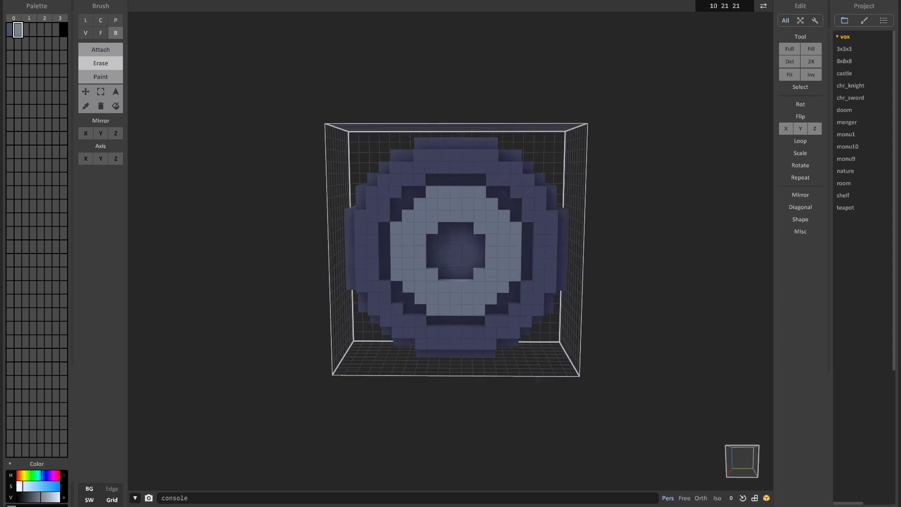
# Darken the wheel's two palette colours, the tyre purple and the rim grey
pyautogui.scroll(-4, 455, 287)
pyautogui.moveTo(456, 287); pyautogui.dragTo(430, 293, button='right')
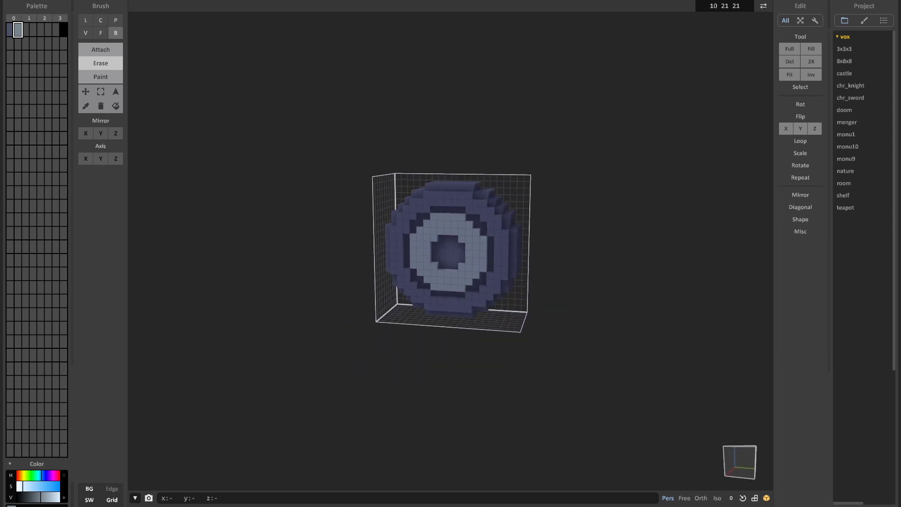
pyautogui.scroll(3, 429, 293)
pyautogui.click(10, 29)
pyautogui.moveTo(34, 497); pyautogui.dragTo(32, 497)
pyautogui.moveTo(450, 253); pyautogui.dragTo(452, 261, button='right')
pyautogui.click(18, 29)
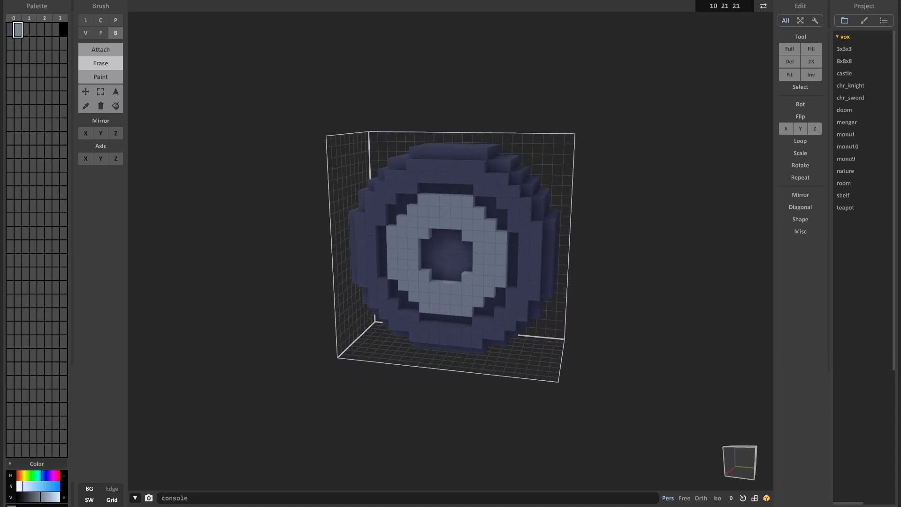
pyautogui.moveTo(41, 497); pyautogui.dragTo(35, 497)
# Erase voxels along the outer edge of the grey ring to form narrow, symmetric spokes
pyautogui.press('f')
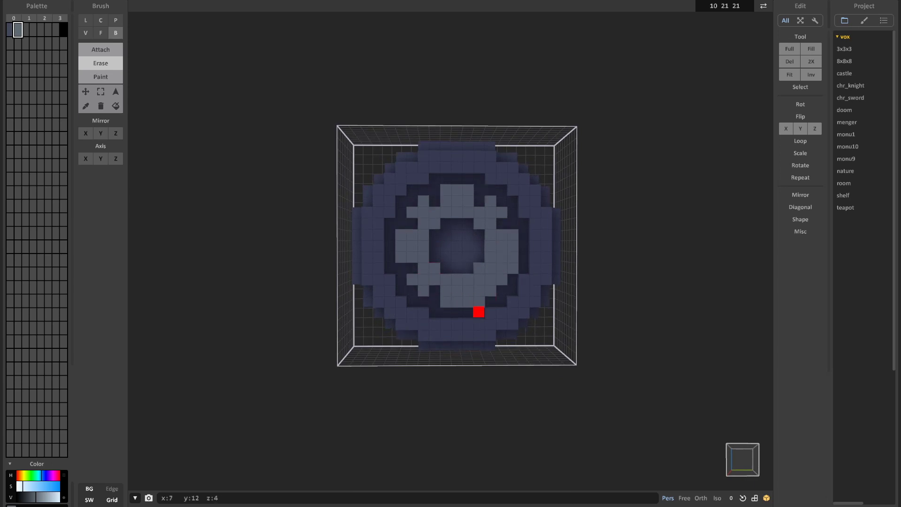
pyautogui.scroll(-5, 516, 311)
pyautogui.moveTo(525, 302); pyautogui.dragTo(520, 308, button='right')
pyautogui.scroll(5, 520, 308)
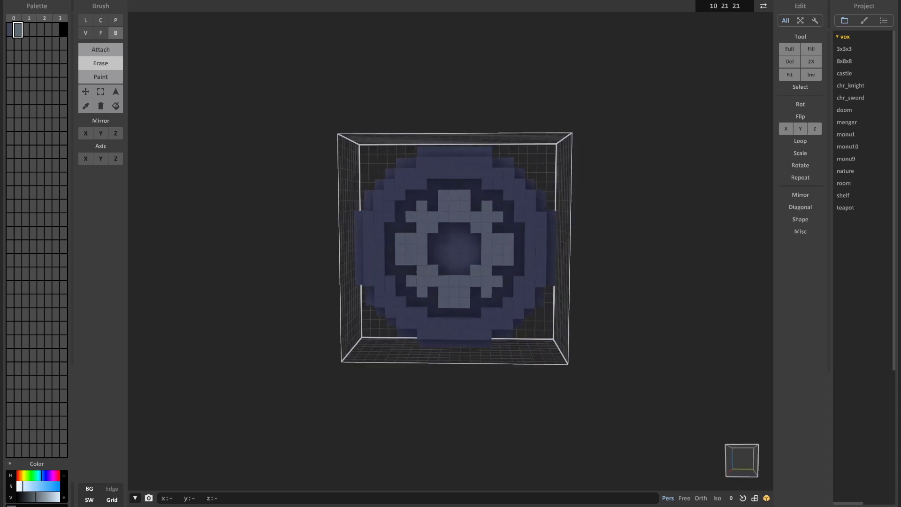
pyautogui.click(465, 195)
pyautogui.click(443, 196)
pyautogui.scroll(-5, 404, 209)
pyautogui.moveTo(443, 195)
pyautogui.mouseDown(button='right')
pyautogui.moveTo(369, 215)
pyautogui.moveTo(413, 204)
pyautogui.mouseUp(button='right')
# Attach voxels to extend the straight and diagonal spokes outward, then trim voxels around the diagonal ones
pyautogui.scroll(5, 443, 195)
pyautogui.click(101, 50)
pyautogui.click(452, 179)
pyautogui.click(407, 202)
pyautogui.scroll(-5, 368, 215)
pyautogui.scroll(5, 368, 215)
pyautogui.press('r')
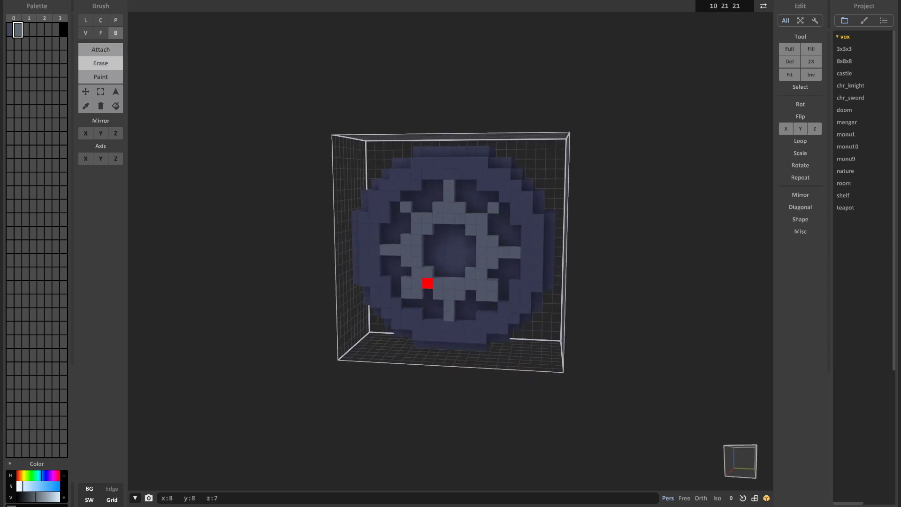
pyautogui.scroll(-3, 427, 283)
pyautogui.scroll(2, 427, 283)
# Set a third palette colour to dark blue and build a square hub in the wheel's centre hole
pyautogui.click(25, 30)
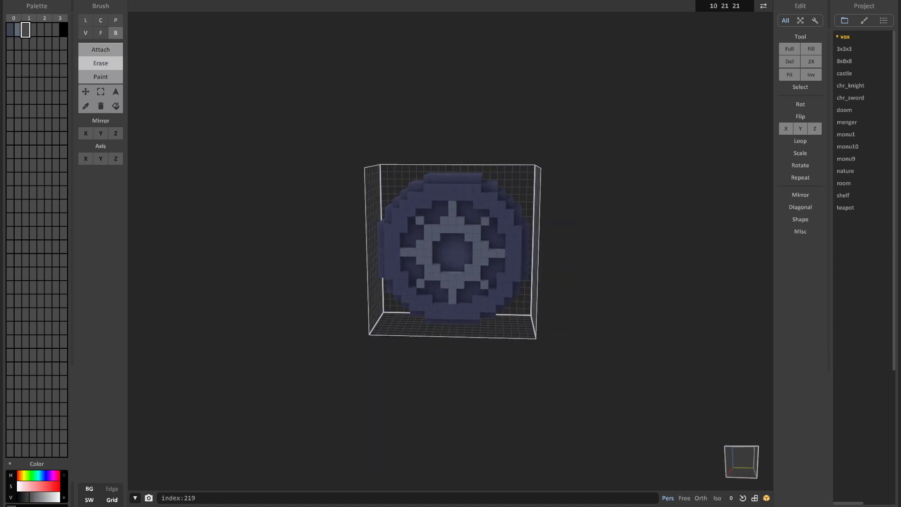
pyautogui.click(44, 476)
pyautogui.click(36, 486)
pyautogui.scroll(3, 454, 253)
pyautogui.press('a')
pyautogui.moveTo(441, 252); pyautogui.dragTo(468, 252)
pyautogui.scroll(-3, 469, 252)
pyautogui.moveTo(468, 252); pyautogui.dragTo(469, 229, button='right')
pyautogui.scroll(3, 470, 229)
# Erase the surplus grey voxels around the hub to leave slim straight and diagonal spokes
pyautogui.press('e')
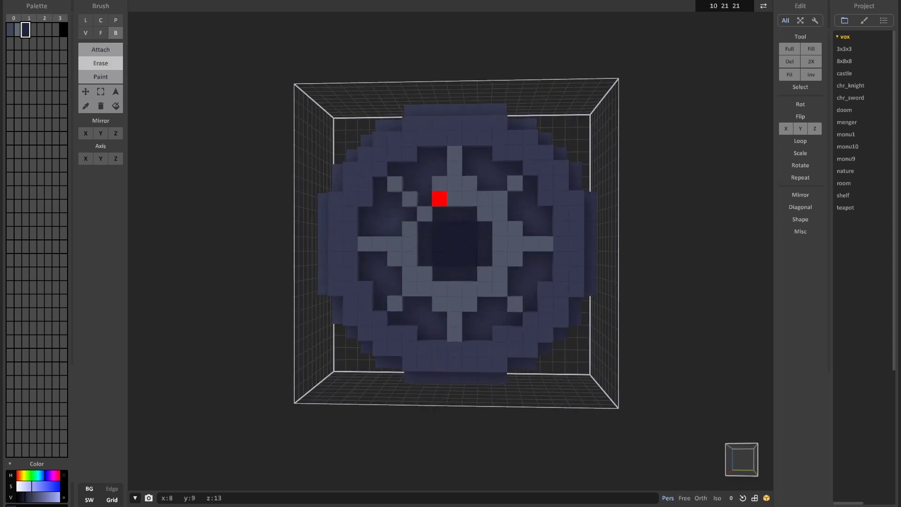
pyautogui.click(410, 274)
pyautogui.scroll(-3, 409, 274)
pyautogui.moveTo(409, 273); pyautogui.dragTo(375, 291, button='right')
pyautogui.scroll(3, 404, 263)
pyautogui.moveTo(404, 263); pyautogui.dragTo(439, 253, button='right')
pyautogui.click(442, 198)
pyautogui.click(470, 198)
pyautogui.click(513, 269)
pyautogui.click(498, 227)
pyautogui.moveTo(499, 227); pyautogui.dragTo(491, 230, button='right')
pyautogui.click(427, 290)
pyautogui.scroll(-3, 427, 290)
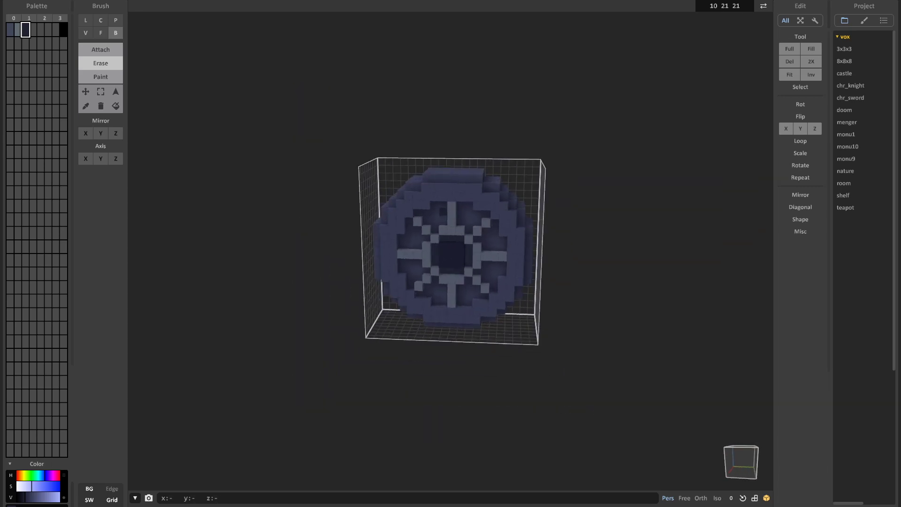
# Sample the tyre colour and refill the missing voxel in the recess beside the upper spoke
pyautogui.moveTo(403, 262); pyautogui.dragTo(464, 277, button='right')
pyautogui.scroll(3, 423, 235)
pyautogui.keyDown('alt'); pyautogui.click(351, 185); pyautogui.keyUp('alt')
pyautogui.moveTo(351, 185)
pyautogui.mouseDown(button='right')
pyautogui.moveTo(314, 174)
pyautogui.moveTo(190, 61)
pyautogui.mouseUp(button='right')
pyautogui.scroll(4, 189, 61)
pyautogui.press('t')
pyautogui.click(440, 138)
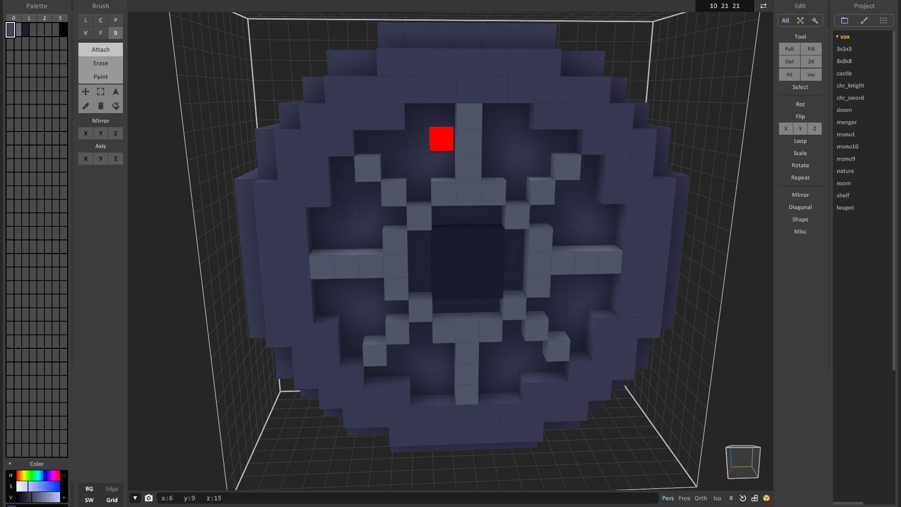
pyautogui.scroll(-5, 468, 193)
pyautogui.moveTo(469, 193); pyautogui.dragTo(484, 181, button='right')
# Sample the grey rim colour and attach a ring of voxels joining the outer ends of the spokes
pyautogui.scroll(-1, 483, 181)
pyautogui.scroll(4, 422, 216)
pyautogui.keyDown('alt'); pyautogui.click(397, 246); pyautogui.keyUp('alt')
pyautogui.moveTo(384, 233); pyautogui.dragTo(383, 219)
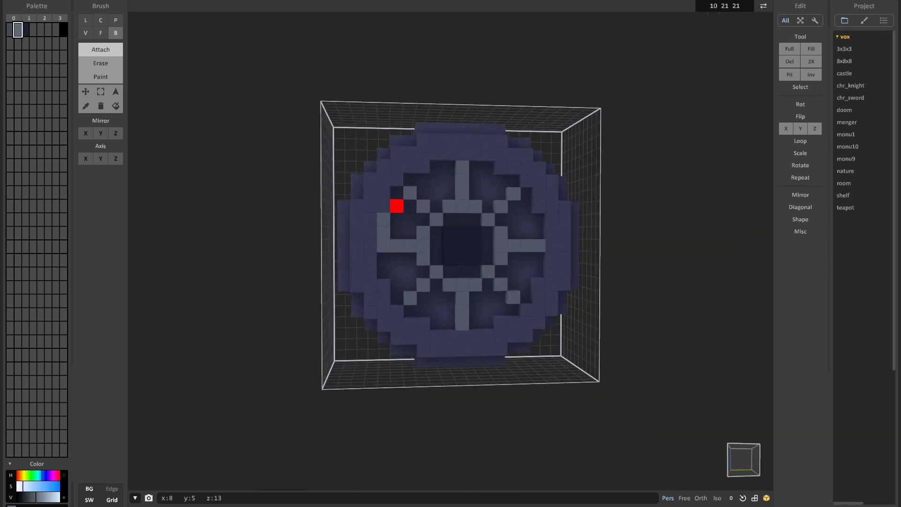
pyautogui.scroll(-3, 463, 167)
pyautogui.scroll(4, 485, 205)
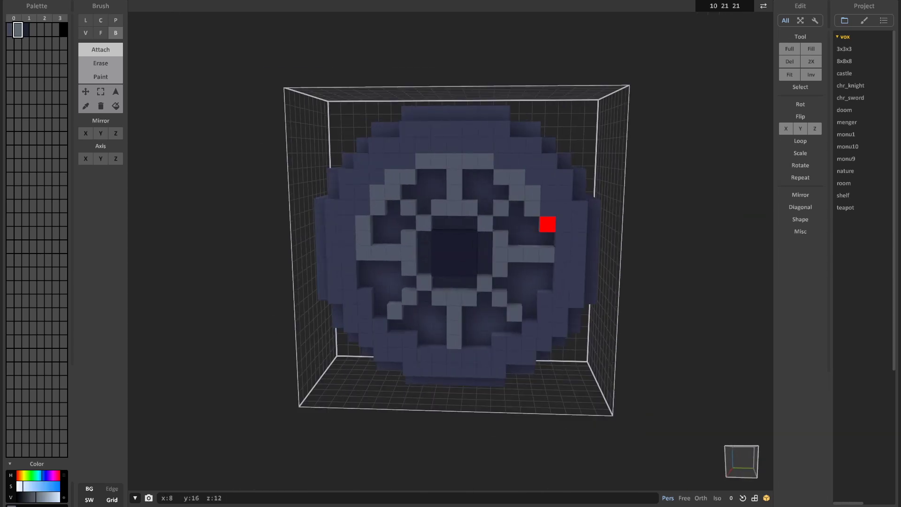
pyautogui.moveTo(440, 342)
pyautogui.mouseDown()
pyautogui.moveTo(379, 304)
pyautogui.moveTo(364, 268)
pyautogui.mouseUp()
pyautogui.scroll(-4, 403, 277)
pyautogui.moveTo(451, 279); pyautogui.dragTo(474, 277, button='right')
pyautogui.scroll(5, 584, 318)
pyautogui.scroll(-2, 505, 348)
# View the finished wheel at an angle with the grid display turned on
pyautogui.press('g')
pyautogui.scroll(-4, 506, 349)
pyautogui.moveTo(506, 348); pyautogui.dragTo(454, 354, button='right')
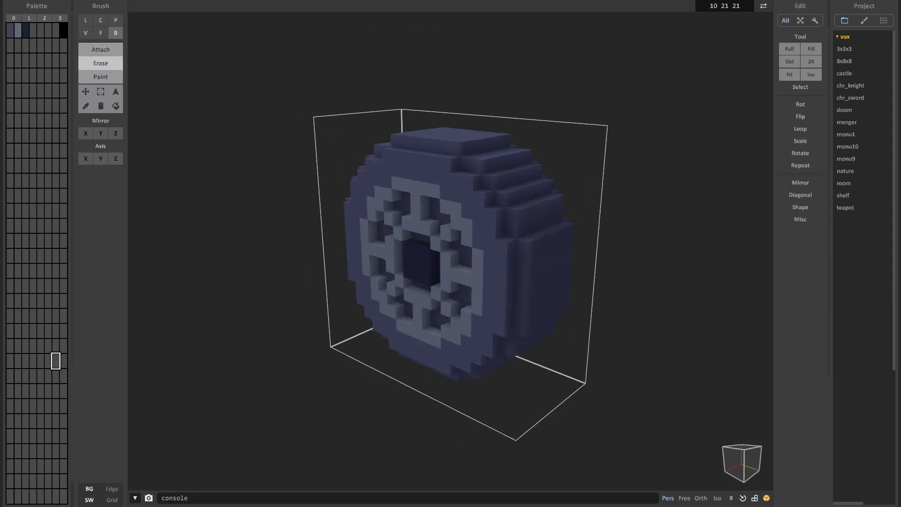
pyautogui.moveTo(450, 282); pyautogui.dragTo(455, 277, button='right')
pyautogui.click(112, 500)
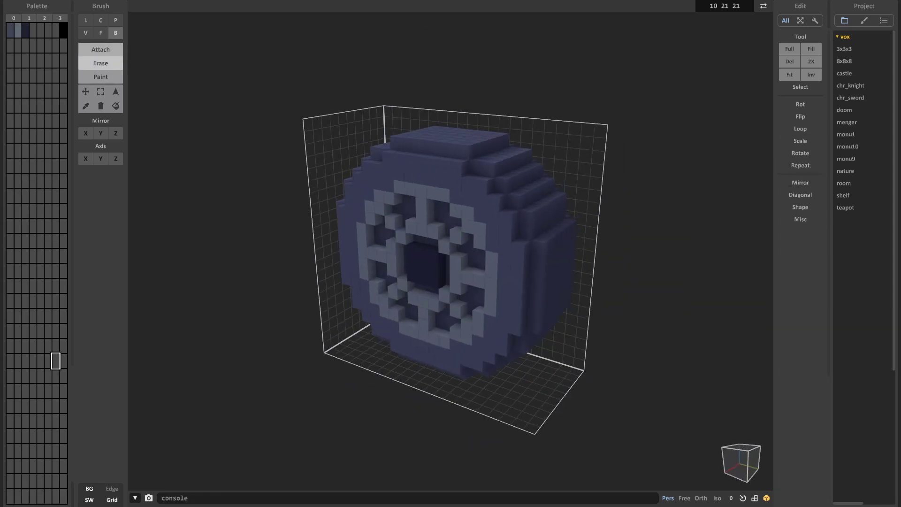
# Attach extra voxels to the tyre's outer faces around the rim using the face brush and the tyre colour
pyautogui.click(101, 50)
pyautogui.click(101, 33)
pyautogui.click(437, 181)
pyautogui.hotkey('ctrl', 'z')
pyautogui.click(11, 31)
pyautogui.click(418, 174)
pyautogui.scroll(1, 415, 193)
pyautogui.click(429, 146)
pyautogui.click(485, 160)
# Inspect the tyre's tread, sides and back from several angles, then show the wheel in the world scene
pyautogui.moveTo(530, 207); pyautogui.dragTo(494, 220, button='right')
pyautogui.moveTo(511, 324)
pyautogui.mouseDown(button='right')
pyautogui.moveTo(544, 284)
pyautogui.moveTo(388, 322)
pyautogui.moveTo(346, 205)
pyautogui.moveTo(405, 151)
pyautogui.moveTo(226, 162)
pyautogui.mouseUp(button='right')
pyautogui.scroll(-4, 405, 151)
pyautogui.click(100, 62)
pyautogui.moveTo(375, 211); pyautogui.dragTo(368, 223, button='right')
pyautogui.scroll(4, 403, 215)
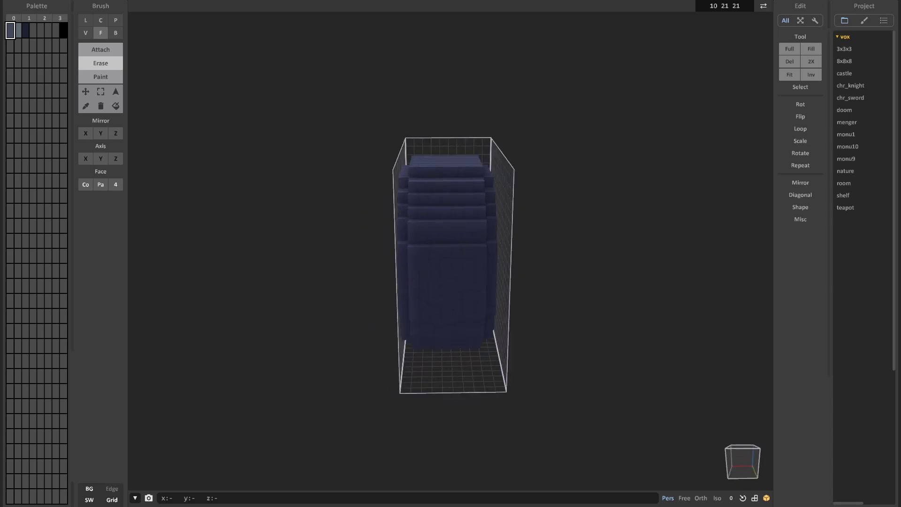
pyautogui.moveTo(516, 188); pyautogui.dragTo(459, 183, button='right')
pyautogui.moveTo(386, 277); pyautogui.dragTo(535, 277, button='right')
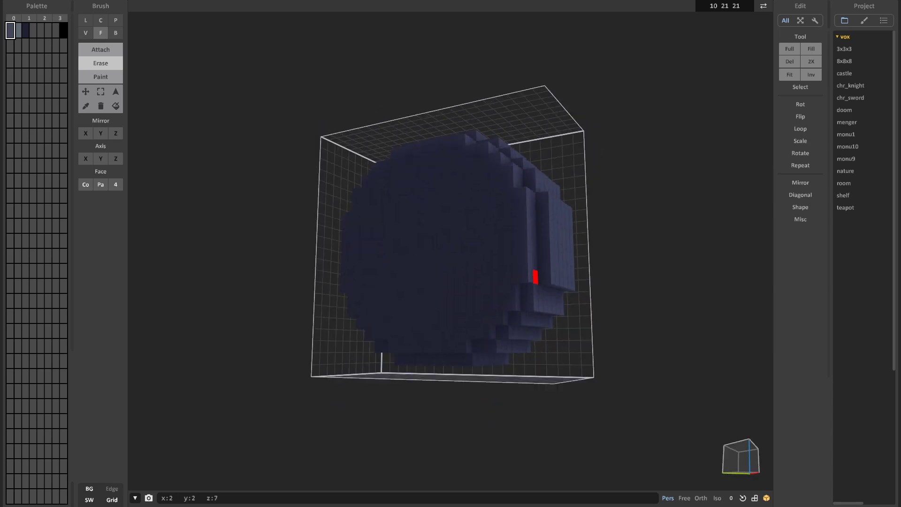
pyautogui.moveTo(428, 359)
pyautogui.mouseDown(button='right')
pyautogui.moveTo(366, 290)
pyautogui.moveTo(474, 328)
pyautogui.moveTo(451, 324)
pyautogui.mouseUp(button='right')
pyautogui.click(86, 91)
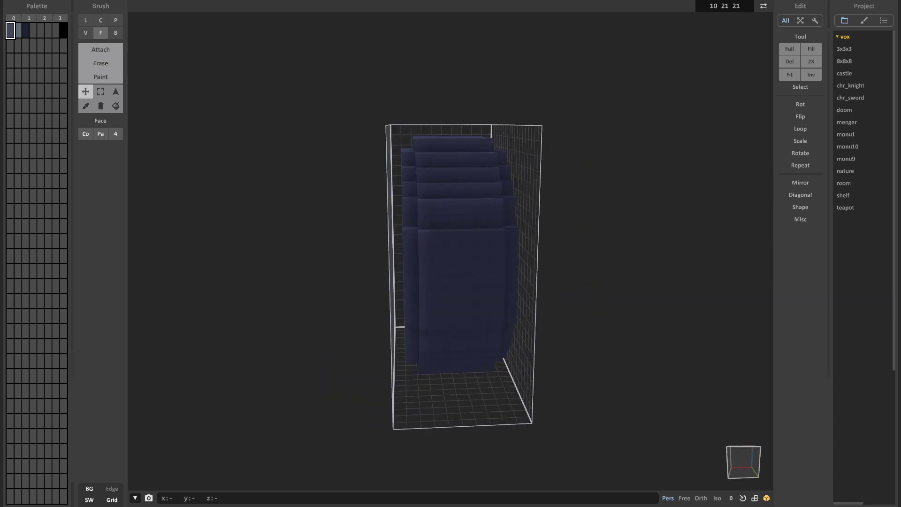
pyautogui.moveTo(375, 258); pyautogui.dragTo(469, 282, button='right')
pyautogui.scroll(-4, 469, 282)
pyautogui.press('Tab')
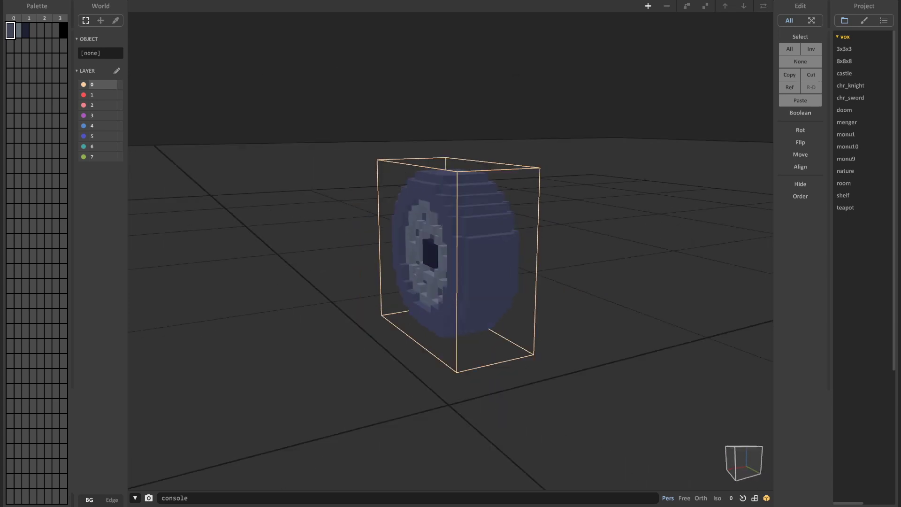
# Open the 48 × 126 × 45 body object and cover its floor with white voxels mirrored along X
pyautogui.press('Tab')
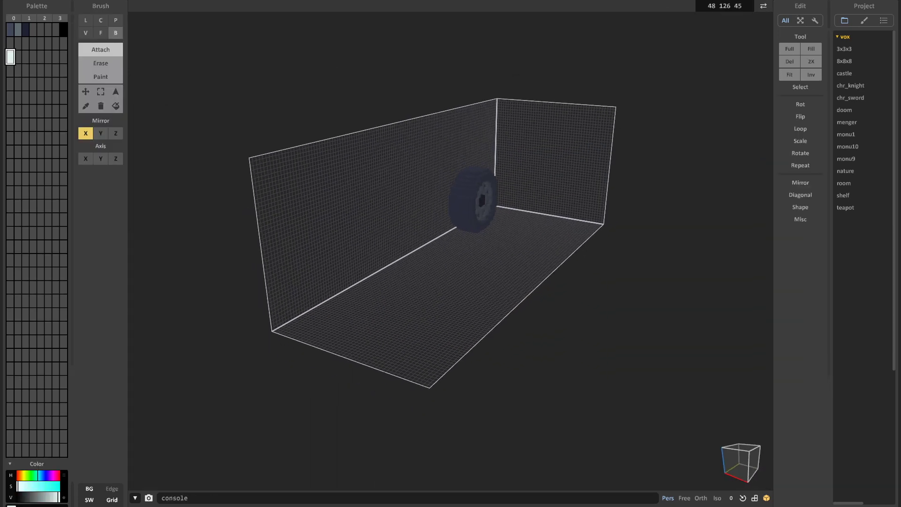
pyautogui.moveTo(426, 253); pyautogui.dragTo(497, 256, button='right')
pyautogui.scroll(3, 497, 256)
pyautogui.moveTo(558, 429); pyautogui.dragTo(489, 209)
pyautogui.moveTo(489, 209)
pyautogui.mouseDown(button='right')
pyautogui.moveTo(422, 211)
pyautogui.moveTo(406, 228)
pyautogui.moveTo(516, 216)
pyautogui.mouseUp(button='right')
pyautogui.scroll(1, 406, 227)
# Extrude the white floor layer upward into a thick chassis slab with the face brush and return to the world scene
pyautogui.click(100, 33)
pyautogui.moveTo(555, 380); pyautogui.dragTo(596, 392)
pyautogui.scroll(-3, 563, 328)
pyautogui.moveTo(564, 328)
pyautogui.mouseDown(button='right')
pyautogui.moveTo(436, 324)
pyautogui.moveTo(587, 328)
pyautogui.mouseUp(button='right')
pyautogui.moveTo(587, 328); pyautogui.dragTo(442, 338, button='middle')
pyautogui.scroll(3, 437, 388)
pyautogui.scroll(-4, 436, 389)
pyautogui.moveTo(436, 388); pyautogui.dragTo(371, 399, button='right')
pyautogui.moveTo(371, 399); pyautogui.dragTo(470, 376, button='middle')
pyautogui.moveTo(328, 281); pyautogui.dragTo(427, 274, button='right')
pyautogui.moveTo(298, 271); pyautogui.dragTo(297, 253)
pyautogui.moveTo(297, 253); pyautogui.dragTo(263, 244, button='right')
pyautogui.press('Tab')
pyautogui.scroll(-3, 423, 262)
pyautogui.moveTo(422, 263); pyautogui.dragTo(516, 281, button='right')
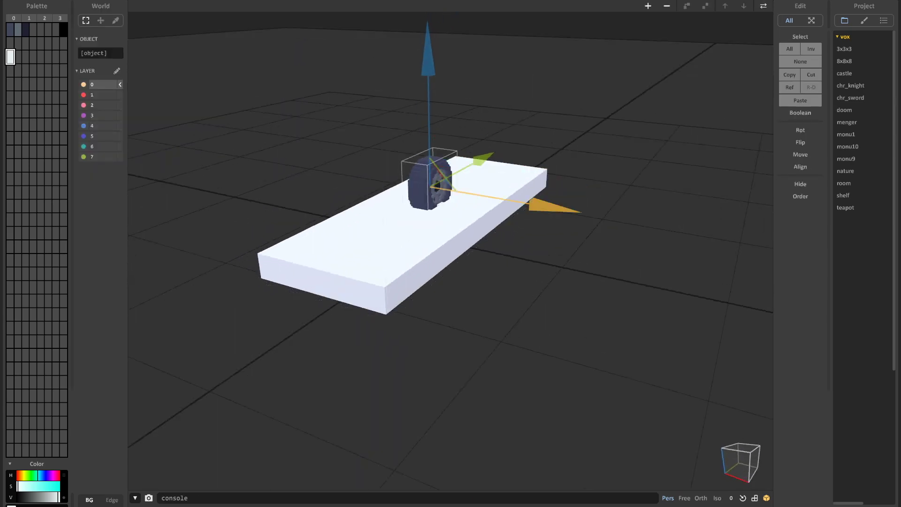
# Select the wheel and move it along X to the outer long side of the white chassis
pyautogui.click(430, 192)
pyautogui.moveTo(547, 219); pyautogui.dragTo(610, 234)
pyautogui.moveTo(610, 235); pyautogui.dragTo(539, 216, button='right')
pyautogui.moveTo(554, 277); pyautogui.dragTo(512, 193, button='right')
pyautogui.scroll(6, 501, 155)
pyautogui.scroll(-3, 501, 155)
pyautogui.scroll(-2, 501, 155)
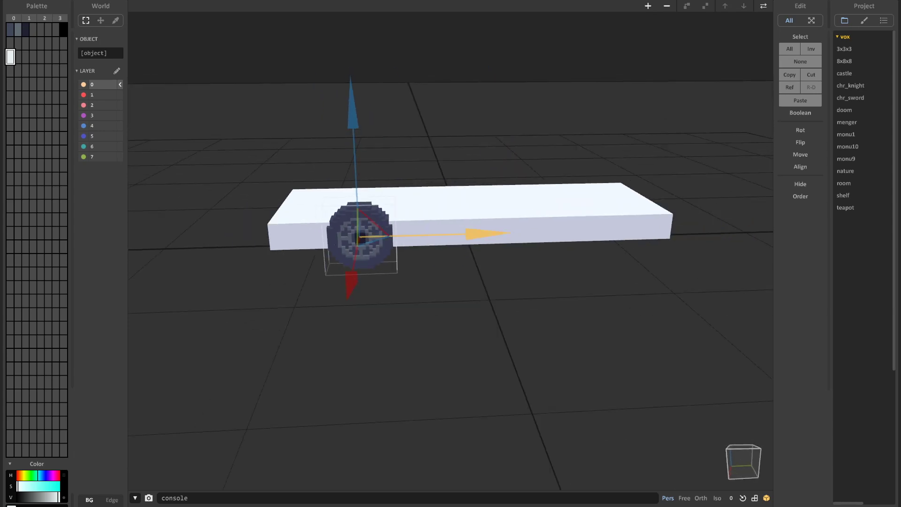
# Copy the wheel along the chassis length, then duplicate both wheels across to the opposite side
pyautogui.moveTo(486, 234); pyautogui.dragTo(706, 229)
pyautogui.moveTo(563, 282)
pyautogui.mouseDown(button='right')
pyautogui.moveTo(575, 253)
pyautogui.moveTo(570, 270)
pyautogui.mouseUp(button='right')
pyautogui.moveTo(470, 291); pyautogui.dragTo(573, 319, button='right')
pyautogui.keyDown('shift'); pyautogui.click(428, 264); pyautogui.keyUp('shift')
pyautogui.moveTo(469, 328); pyautogui.dragTo(531, 357, button='right')
pyautogui.keyDown('ctrl'); pyautogui.moveTo(613, 217); pyautogui.dragTo(448, 215); pyautogui.keyUp('ctrl')
# Flip the two copied wheels along X and select the pair of wheels at one end of the chassis
pyautogui.moveTo(448, 328); pyautogui.dragTo(544, 293, button='right')
pyautogui.click(800, 143)
pyautogui.click(786, 154)
pyautogui.click(587, 347)
pyautogui.moveTo(586, 347); pyautogui.dragTo(634, 333, button='right')
pyautogui.click(306, 225)
pyautogui.keyDown('shift'); pyautogui.click(328, 161); pyautogui.keyUp('shift')
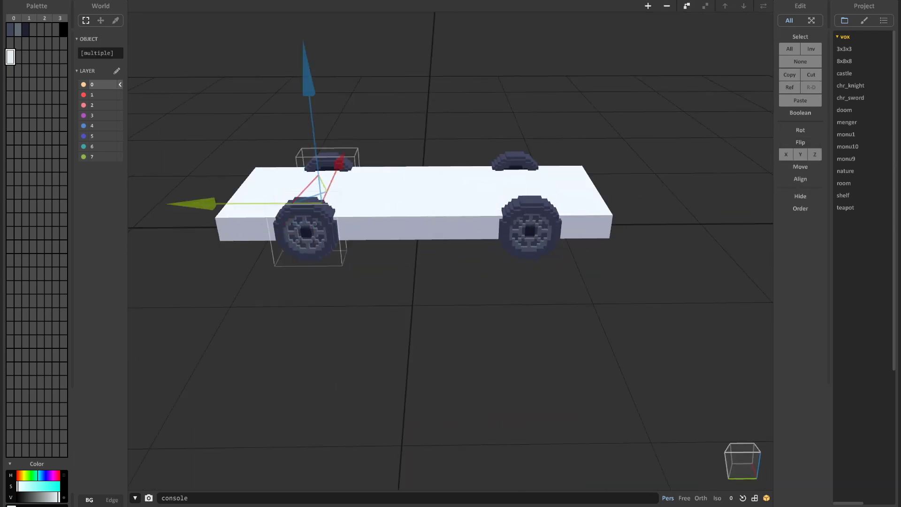
pyautogui.click(375, 328)
pyautogui.moveTo(376, 328); pyautogui.dragTo(422, 333, button='right')
# Open the chassis for editing and erase a mirrored block around one wheel pair to form wheel wells
pyautogui.click(488, 198)
pyautogui.press('Tab')
pyautogui.press('r')
pyautogui.scroll(5, 390, 230)
pyautogui.moveTo(389, 230); pyautogui.dragTo(380, 209, button='right')
pyautogui.moveTo(332, 159); pyautogui.dragTo(484, 206)
pyautogui.moveTo(483, 206)
pyautogui.mouseDown(button='right')
pyautogui.moveTo(509, 248)
pyautogui.moveTo(464, 197)
pyautogui.mouseUp(button='right')
# Erase a mirrored wheel well around the other wheel pair and trim the voxels beside the tyre for clearance
pyautogui.moveTo(610, 202); pyautogui.dragTo(328, 207, button='middle')
pyautogui.moveTo(395, 209); pyautogui.dragTo(542, 153)
pyautogui.scroll(2, 540, 159)
pyautogui.moveTo(539, 159); pyautogui.dragTo(540, 187, button='right')
pyautogui.moveTo(547, 148); pyautogui.dragTo(547, 159)
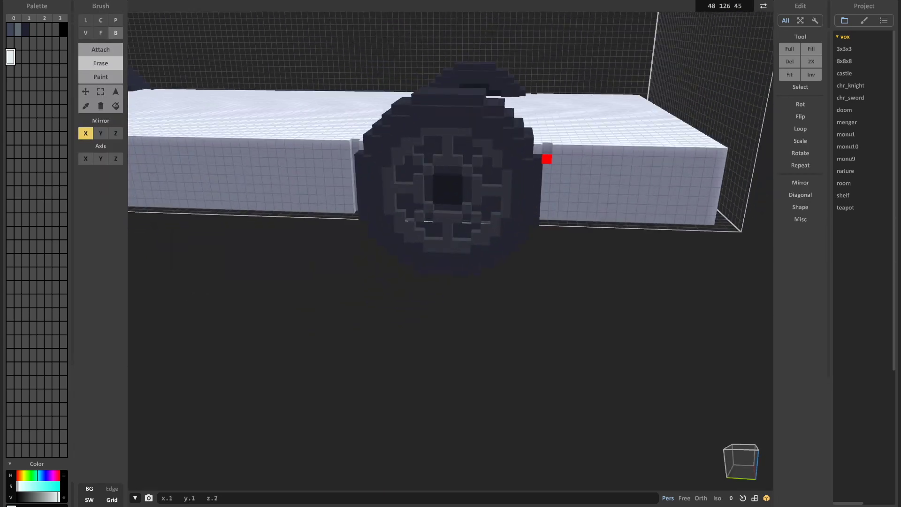
pyautogui.moveTo(554, 197); pyautogui.dragTo(554, 211)
pyautogui.press('f')
# Erase a strip of voxels from the chassis underside at the end beyond the nearest wheels
pyautogui.scroll(-4, 302, 125)
pyautogui.moveTo(302, 125); pyautogui.dragTo(446, 155, button='middle')
pyautogui.scroll(2, 376, 225)
pyautogui.moveTo(366, 225)
pyautogui.mouseDown(button='right')
pyautogui.moveTo(402, 235)
pyautogui.moveTo(392, 353)
pyautogui.moveTo(420, 287)
pyautogui.mouseUp(button='right')
pyautogui.moveTo(704, 291); pyautogui.dragTo(558, 266, button='middle')
pyautogui.scroll(-5, 450, 253)
pyautogui.moveTo(450, 254); pyautogui.dragTo(463, 237, button='right')
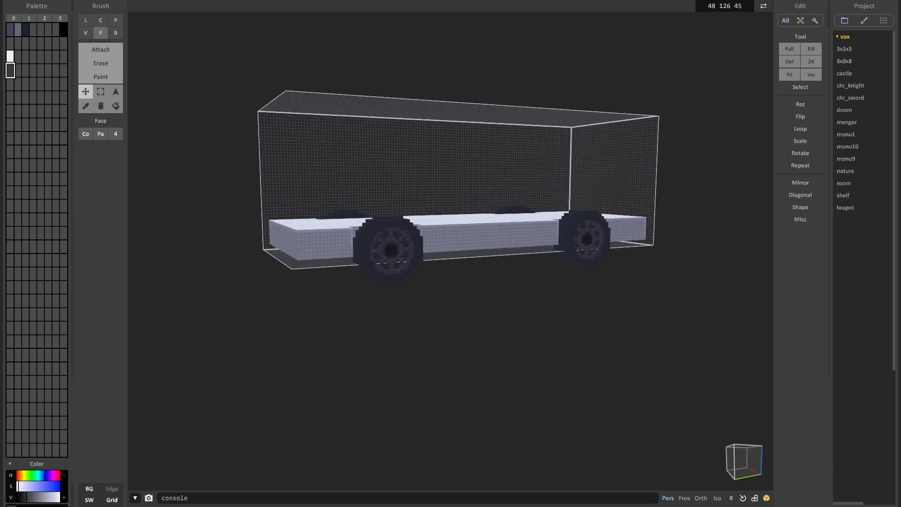
pyautogui.click(100, 63)
pyautogui.click(115, 33)
pyautogui.scroll(2, 323, 252)
pyautogui.moveTo(301, 250); pyautogui.dragTo(323, 252)
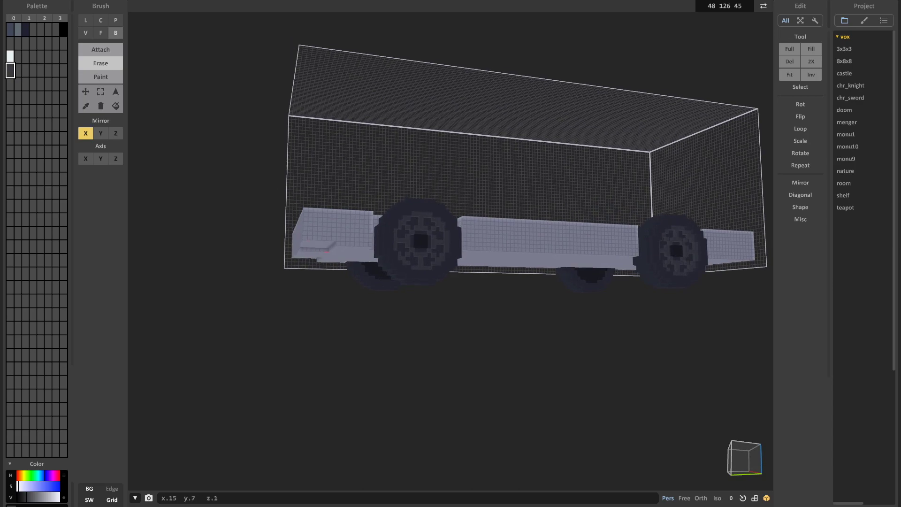
# Erase the rest of the underside layer across that chassis end so the whole overhang is thinner than the middle
pyautogui.moveTo(358, 254); pyautogui.dragTo(435, 206, button='right')
pyautogui.moveTo(506, 235); pyautogui.dragTo(330, 261, button='right')
pyautogui.press('b')
pyautogui.scroll(1, 330, 261)
pyautogui.press('f')
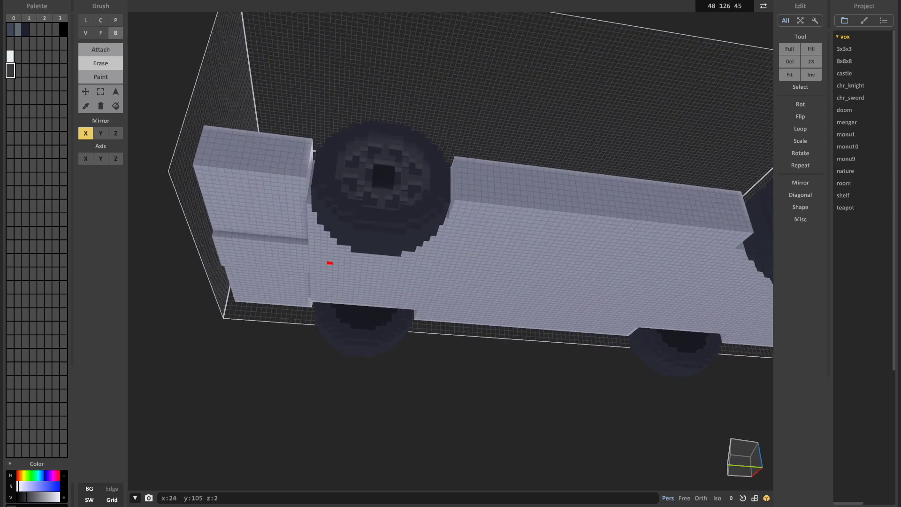
pyautogui.scroll(-3, 236, 175)
pyautogui.moveTo(235, 175)
pyautogui.mouseDown(button='right')
pyautogui.moveTo(262, 263)
pyautogui.moveTo(319, 263)
pyautogui.moveTo(399, 202)
pyautogui.mouseUp(button='right')
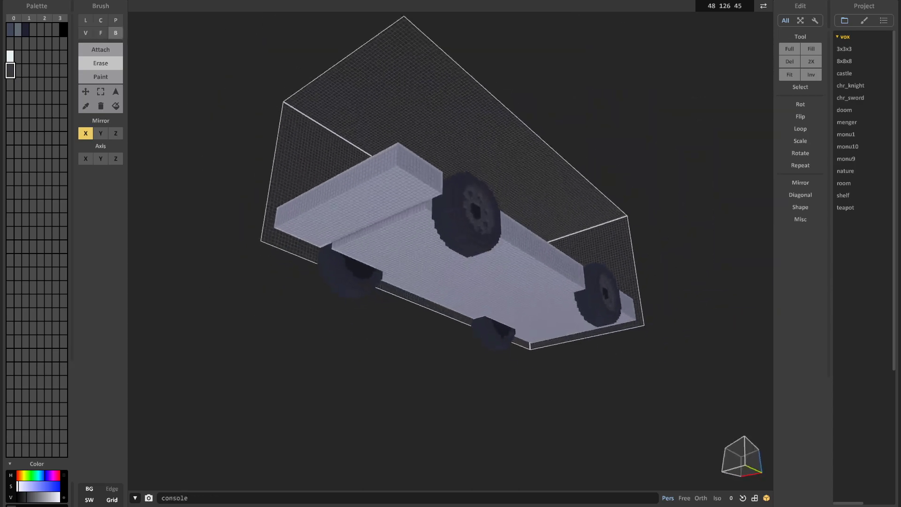
# Erase the underside layers of the chassis's opposite end beyond its wheels to thin that overhang as well
pyautogui.scroll(3, 399, 202)
pyautogui.press('b')
pyautogui.moveTo(359, 229); pyautogui.dragTo(402, 191, button='right')
pyautogui.scroll(-3, 402, 191)
pyautogui.moveTo(601, 235)
pyautogui.mouseDown(button='right')
pyautogui.moveTo(554, 324)
pyautogui.moveTo(506, 299)
pyautogui.moveTo(550, 356)
pyautogui.mouseUp(button='right')
pyautogui.press('f')
pyautogui.scroll(-3, 550, 356)
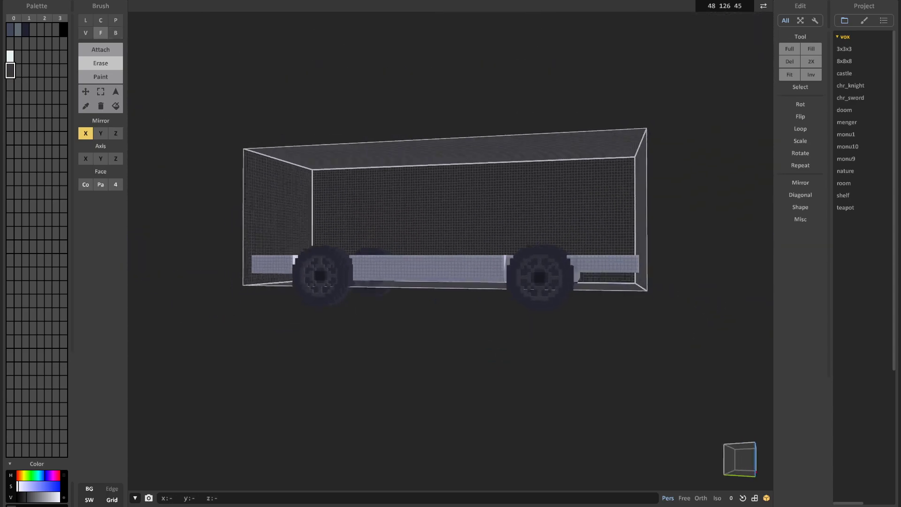
# Erase stepped rows along the lower outer edge of the opposite chassis end to bevel it
pyautogui.scroll(1, 629, 235)
pyautogui.moveTo(599, 227); pyautogui.dragTo(655, 246)
pyautogui.scroll(-3, 655, 246)
pyautogui.moveTo(656, 245); pyautogui.dragTo(676, 268, button='right')
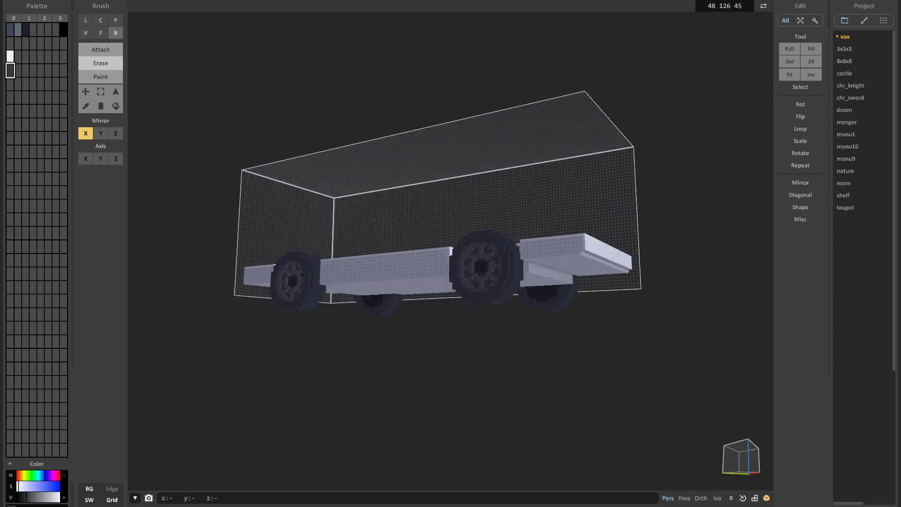
pyautogui.scroll(3, 666, 234)
pyautogui.press('f')
pyautogui.moveTo(587, 263); pyautogui.dragTo(609, 290, button='right')
pyautogui.press('b')
pyautogui.moveTo(665, 281); pyautogui.dragTo(558, 272, button='right')
pyautogui.moveTo(557, 260); pyautogui.dragTo(622, 276)
pyautogui.scroll(-3, 622, 275)
pyautogui.moveTo(622, 276)
pyautogui.mouseDown(button='right')
pyautogui.moveTo(671, 305)
pyautogui.moveTo(704, 307)
pyautogui.moveTo(699, 253)
pyautogui.moveTo(656, 211)
pyautogui.mouseUp(button='right')
pyautogui.scroll(3, 699, 253)
# Erase mirrored sections of the chassis underside in the areas between the left and right wheels
pyautogui.moveTo(656, 212); pyautogui.dragTo(725, 216, button='middle')
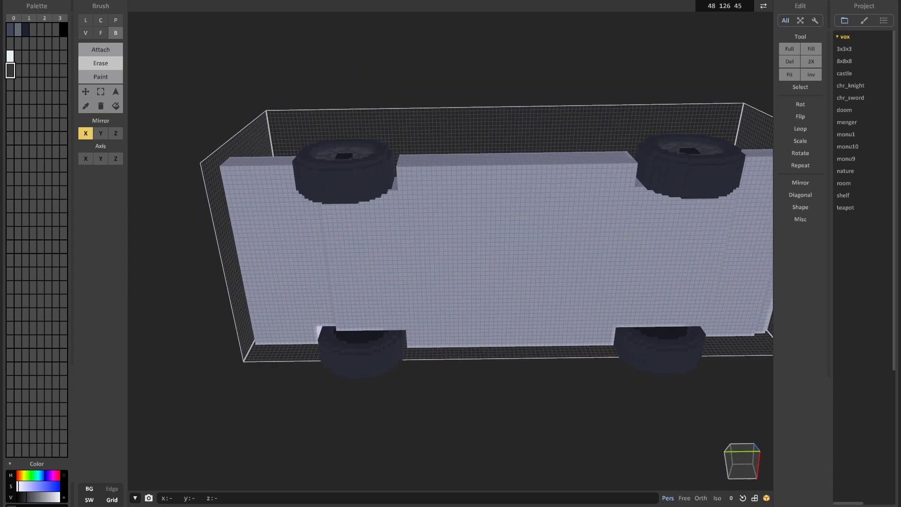
pyautogui.moveTo(353, 303); pyautogui.dragTo(335, 319)
pyautogui.moveTo(422, 282); pyautogui.dragTo(451, 293, button='right')
pyautogui.moveTo(563, 281); pyautogui.dragTo(462, 286, button='middle')
pyautogui.moveTo(540, 262); pyautogui.dragTo(516, 249, button='right')
pyautogui.moveTo(531, 240); pyautogui.dragTo(597, 315)
pyautogui.moveTo(597, 316); pyautogui.dragTo(530, 337, button='right')
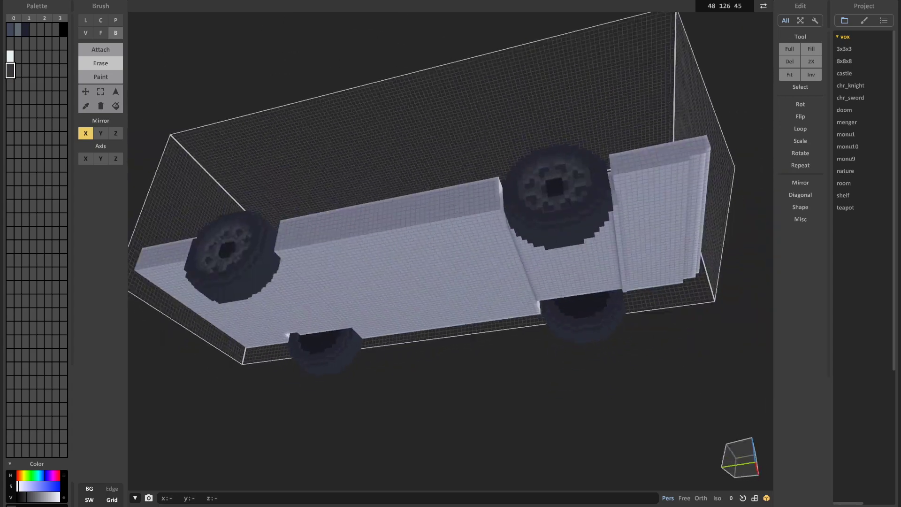
pyautogui.scroll(3, 469, 188)
pyautogui.moveTo(469, 79); pyautogui.dragTo(338, 113, button='middle')
pyautogui.moveTo(457, 265); pyautogui.dragTo(554, 326, button='right')
pyautogui.scroll(-4, 507, 324)
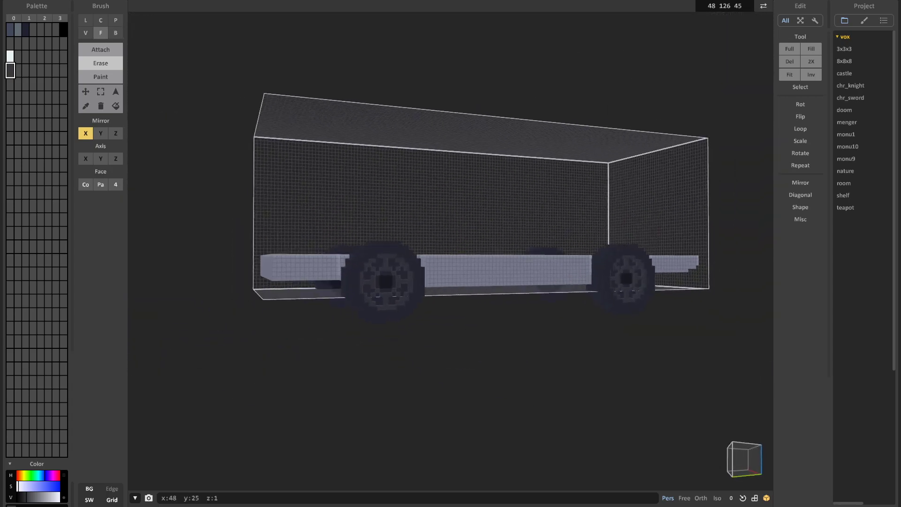
# Erase rows of voxels along the lower edge of the first chassis end to give it a stepped bevel
pyautogui.scroll(2, 554, 326)
pyautogui.click(215, 276)
pyautogui.scroll(-3, 281, 291)
pyautogui.moveTo(244, 281)
pyautogui.mouseDown(button='right')
pyautogui.moveTo(272, 328)
pyautogui.moveTo(310, 277)
pyautogui.mouseUp(button='right')
pyautogui.press('f')
pyautogui.moveTo(281, 270); pyautogui.dragTo(197, 272)
pyautogui.moveTo(291, 277)
pyautogui.mouseDown(button='right')
pyautogui.moveTo(235, 305)
pyautogui.moveTo(272, 277)
pyautogui.moveTo(267, 295)
pyautogui.moveTo(220, 291)
pyautogui.mouseUp(button='right')
pyautogui.scroll(1, 272, 277)
pyautogui.scroll(-1, 273, 277)
pyautogui.scroll(-3, 267, 282)
pyautogui.moveTo(366, 286); pyautogui.dragTo(392, 322, button='right')
pyautogui.scroll(4, 392, 322)
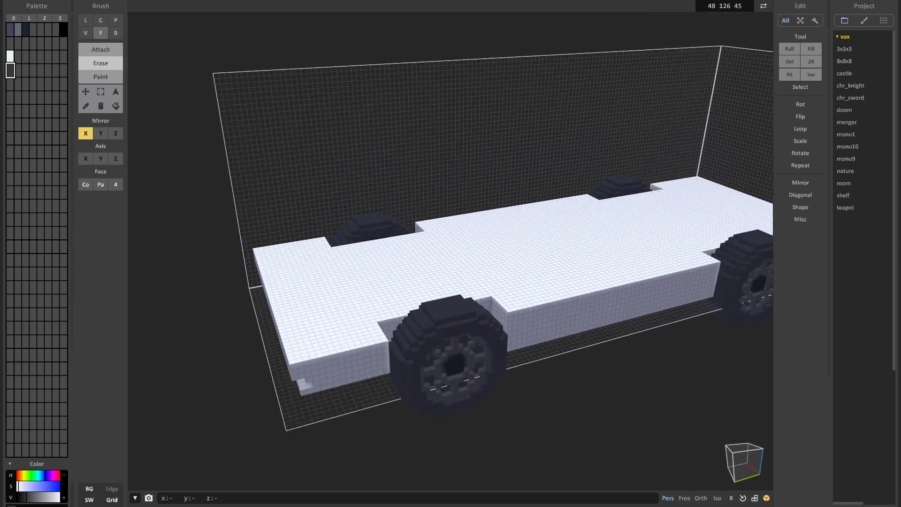
# Review the chassis and wheels together in the world scene, then reopen the chassis for editing
pyautogui.moveTo(619, 169); pyautogui.dragTo(444, 199, button='middle')
pyautogui.press('Tab')
pyautogui.click(221, 406)
pyautogui.moveTo(328, 291); pyautogui.dragTo(376, 333, button='right')
pyautogui.click(197, 301)
pyautogui.scroll(-4, 282, 282)
pyautogui.click(422, 291)
pyautogui.moveTo(422, 291); pyautogui.dragTo(348, 287, button='right')
pyautogui.press('Tab')
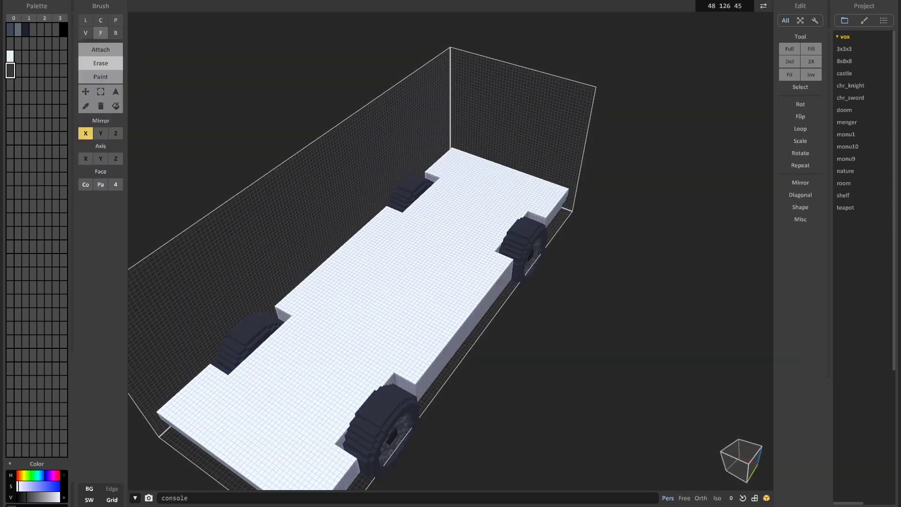
pyautogui.press('Tab')
pyautogui.click(235, 140)
pyautogui.scroll(-4, 404, 282)
pyautogui.moveTo(423, 300)
pyautogui.mouseDown(button='right')
pyautogui.moveTo(347, 221)
pyautogui.moveTo(394, 291)
pyautogui.moveTo(380, 244)
pyautogui.moveTo(357, 249)
pyautogui.moveTo(451, 319)
pyautogui.moveTo(422, 291)
pyautogui.mouseUp(button='right')
pyautogui.click(376, 263)
pyautogui.press('Tab')
# Erase a small mirrored notch from the two outer corners of the near chassis end with the box brush
pyautogui.scroll(2, 375, 301)
pyautogui.press('b')
pyautogui.moveTo(332, 314); pyautogui.dragTo(338, 304)
pyautogui.moveTo(339, 310)
pyautogui.mouseDown(button='right')
pyautogui.moveTo(375, 337)
pyautogui.moveTo(352, 352)
pyautogui.moveTo(404, 423)
pyautogui.moveTo(324, 352)
pyautogui.mouseUp(button='right')
pyautogui.press('f')
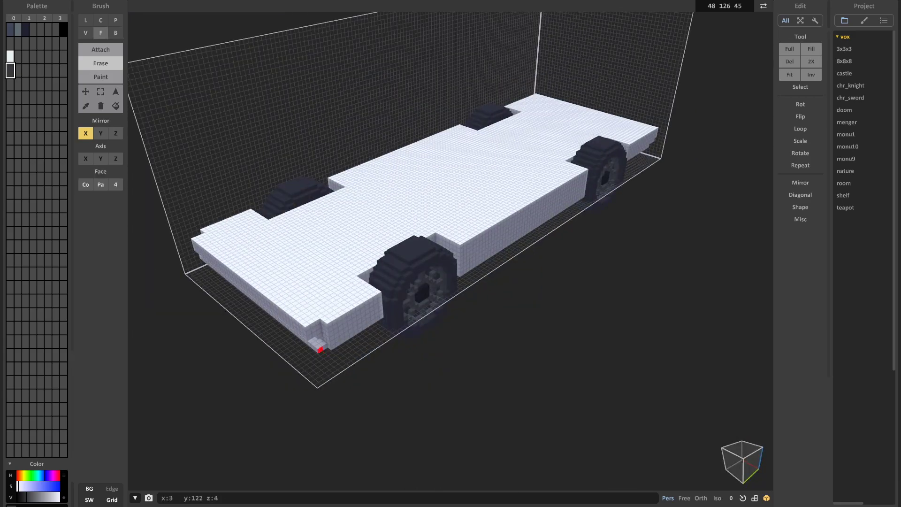
# Erase a second mirrored notch beside the first at the outer corners of the near chassis end, giving them a stepped shape
pyautogui.moveTo(333, 346); pyautogui.dragTo(336, 323)
pyautogui.moveTo(339, 333)
pyautogui.mouseDown(button='right')
pyautogui.moveTo(399, 404)
pyautogui.moveTo(324, 328)
pyautogui.mouseUp(button='right')
pyautogui.scroll(3, 301, 366)
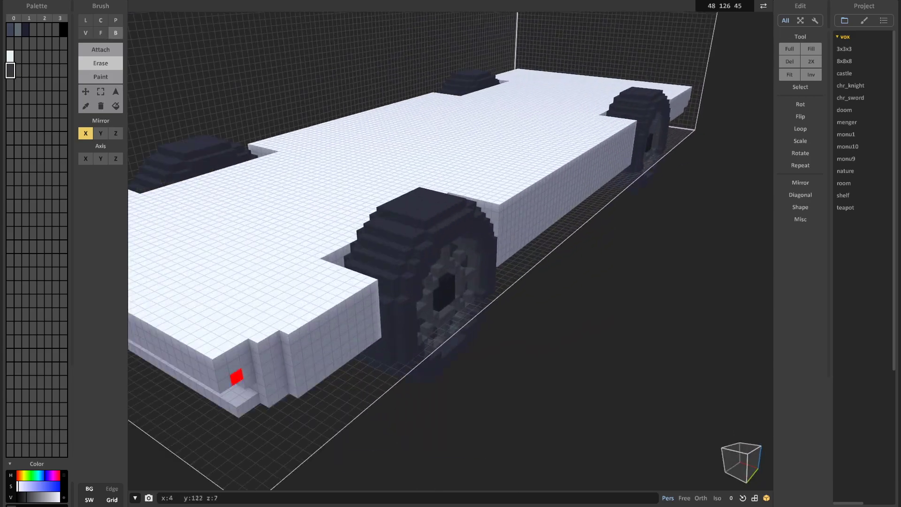
# Erase matching mirrored notches from the two outer corners of the opposite chassis end with the box brush
pyautogui.scroll(-5, 230, 411)
pyautogui.moveTo(229, 411); pyautogui.dragTo(155, 359, button='right')
pyautogui.scroll(5, 155, 359)
pyautogui.moveTo(473, 287); pyautogui.dragTo(517, 187, button='right')
pyautogui.moveTo(516, 188); pyautogui.dragTo(520, 215)
pyautogui.moveTo(520, 215); pyautogui.dragTo(500, 195, button='right')
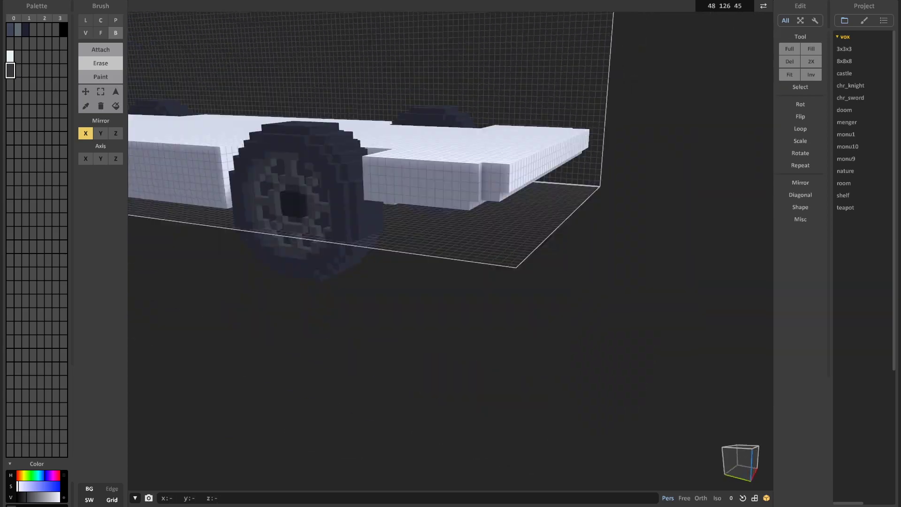
pyautogui.moveTo(551, 244)
pyautogui.mouseDown(button='right')
pyautogui.moveTo(525, 300)
pyautogui.moveTo(535, 220)
pyautogui.moveTo(619, 230)
pyautogui.moveTo(596, 193)
pyautogui.mouseUp(button='right')
pyautogui.scroll(5, 197, 207)
pyautogui.moveTo(206, 211); pyautogui.dragTo(216, 234, button='right')
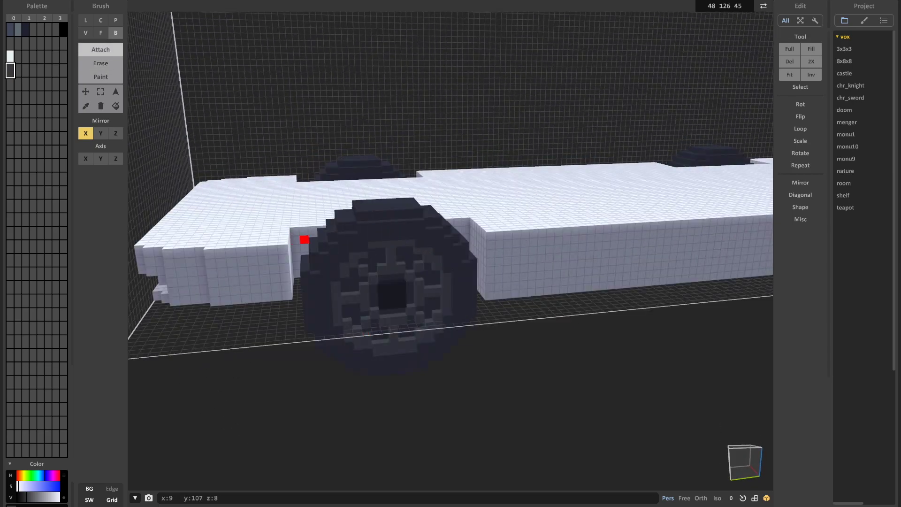
# Attach white voxels to the chassis edge inside the first wheel well to narrow the gap around the tyre
pyautogui.moveTo(305, 248)
pyautogui.mouseDown(button='right')
pyautogui.moveTo(307, 155)
pyautogui.moveTo(284, 167)
pyautogui.mouseUp(button='right')
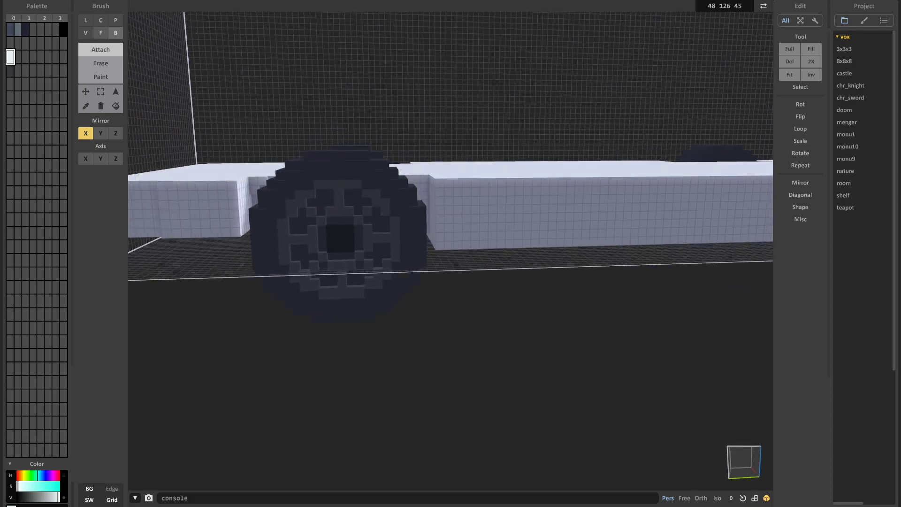
pyautogui.moveTo(274, 205); pyautogui.dragTo(359, 194, button='middle')
pyautogui.press('b')
pyautogui.moveTo(442, 178)
pyautogui.mouseDown(button='right')
pyautogui.moveTo(424, 175)
pyautogui.moveTo(455, 263)
pyautogui.moveTo(422, 169)
pyautogui.mouseUp(button='right')
pyautogui.scroll(-5, 455, 263)
pyautogui.moveTo(423, 168); pyautogui.dragTo(291, 181, button='middle')
pyautogui.moveTo(291, 181); pyautogui.dragTo(347, 193, button='right')
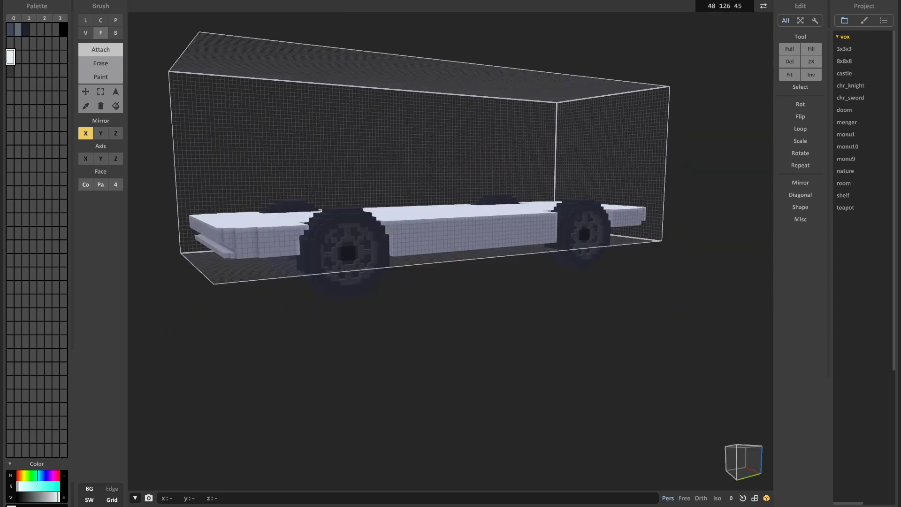
# Build up the remaining wheel-well edges with white voxels and erase the excess around the tyres
pyautogui.moveTo(502, 186)
pyautogui.mouseDown(button='right')
pyautogui.moveTo(486, 198)
pyautogui.moveTo(457, 190)
pyautogui.moveTo(445, 197)
pyautogui.mouseUp(button='right')
pyautogui.scroll(5, 458, 190)
pyautogui.press('b')
pyautogui.moveTo(448, 202); pyautogui.dragTo(433, 292)
pyautogui.press('b')
pyautogui.moveTo(433, 282); pyautogui.dragTo(318, 276, button='middle')
pyautogui.press('r')
pyautogui.scroll(-5, 318, 277)
pyautogui.moveTo(319, 277); pyautogui.dragTo(331, 281, button='right')
pyautogui.moveTo(331, 281); pyautogui.dragTo(471, 282, button='middle')
pyautogui.moveTo(471, 281); pyautogui.dragTo(523, 295, button='right')
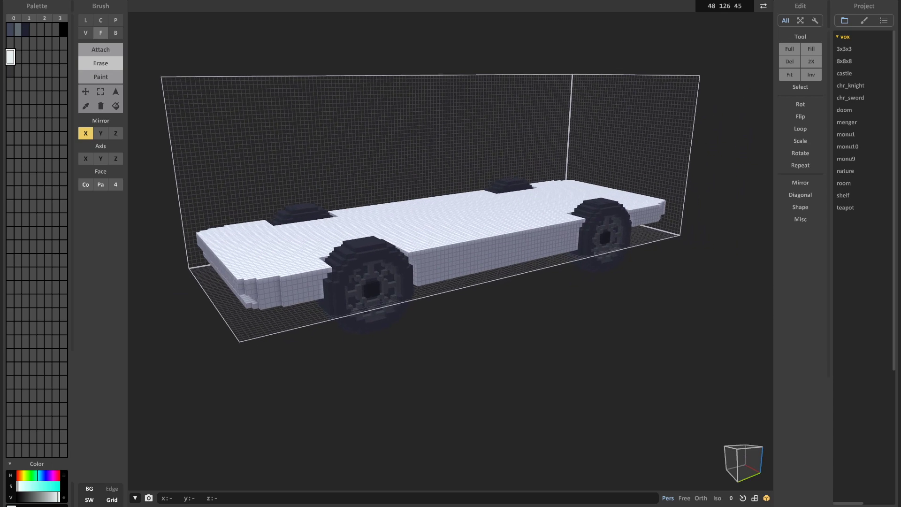
# Recolour the entire chassis, including its side faces, with the dark swatch below white in the palette
pyautogui.press('Tab')
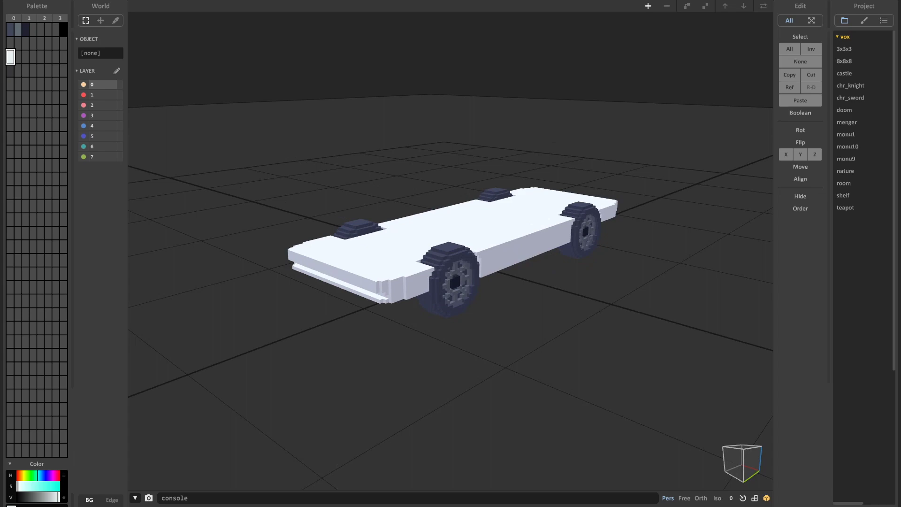
pyautogui.moveTo(469, 291)
pyautogui.mouseDown(button='right')
pyautogui.moveTo(425, 290)
pyautogui.moveTo(385, 268)
pyautogui.moveTo(347, 291)
pyautogui.moveTo(403, 282)
pyautogui.moveTo(282, 249)
pyautogui.moveTo(324, 301)
pyautogui.moveTo(324, 286)
pyautogui.mouseUp(button='right')
pyautogui.press('Tab')
pyautogui.scroll(2, 441, 253)
pyautogui.click(11, 70)
pyautogui.click(101, 76)
pyautogui.click(441, 238)
pyautogui.moveTo(441, 237); pyautogui.dragTo(465, 272, button='right')
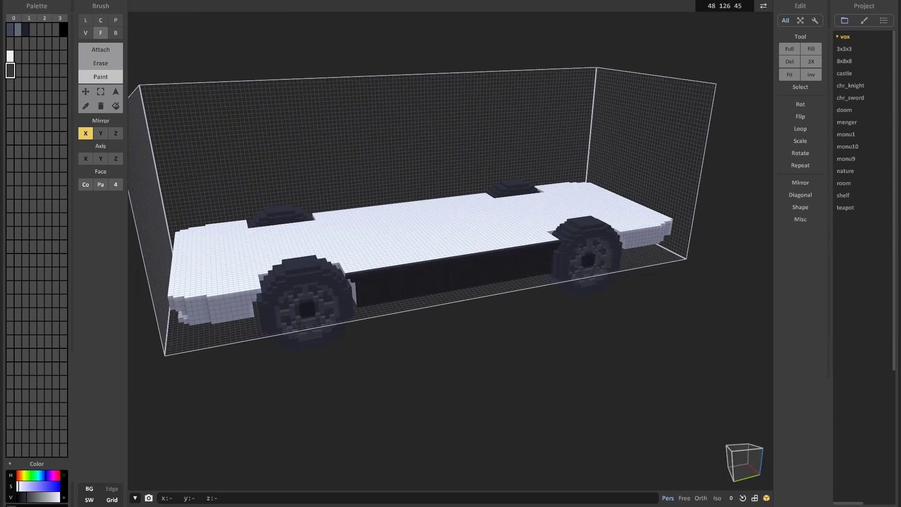
pyautogui.press('Tab')
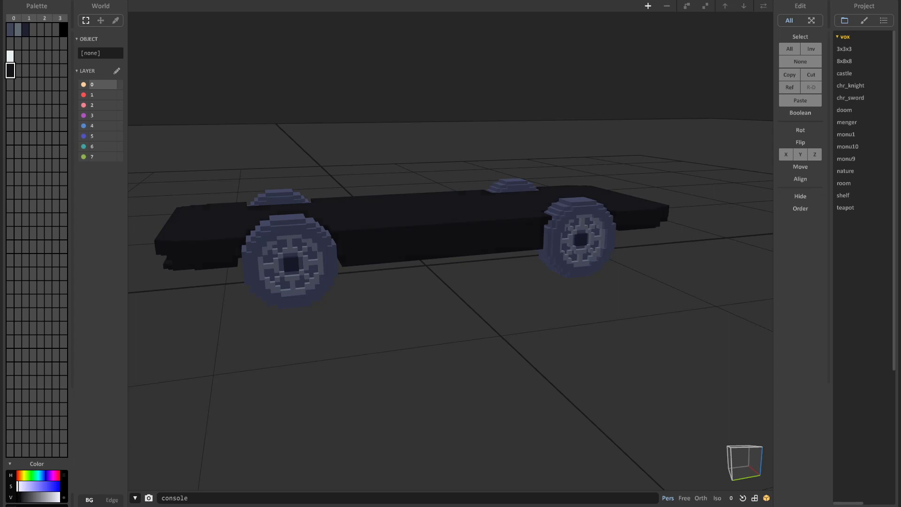
pyautogui.press('Tab')
pyautogui.moveTo(451, 281); pyautogui.dragTo(479, 256, button='right')
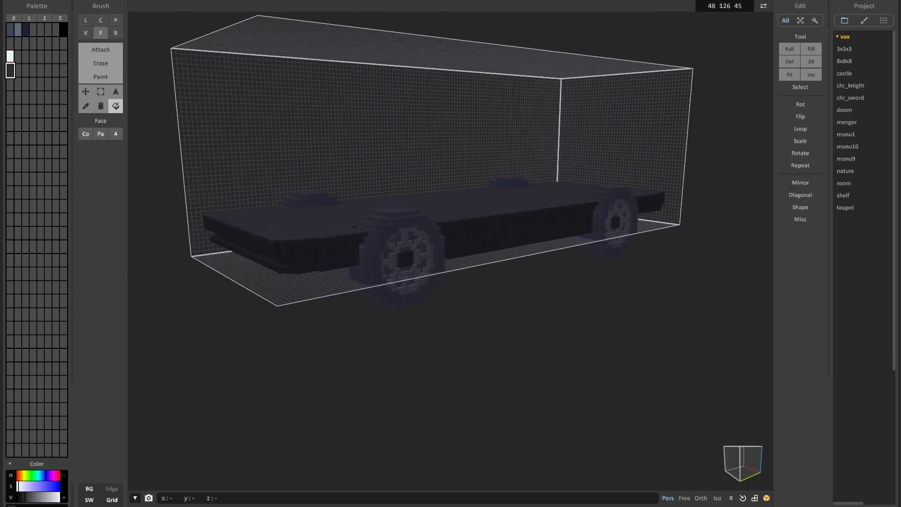
# Extrude the chassis top face upward in white and check it in the world scene
pyautogui.click(252, 217)
pyautogui.moveTo(252, 217)
pyautogui.mouseDown(button='right')
pyautogui.moveTo(232, 203)
pyautogui.moveTo(234, 244)
pyautogui.moveTo(240, 220)
pyautogui.mouseUp(button='right')
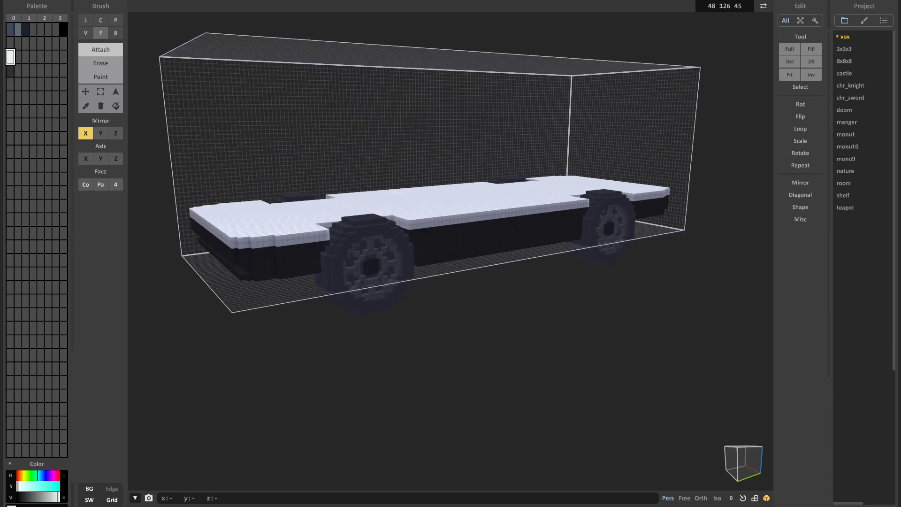
pyautogui.press('Tab')
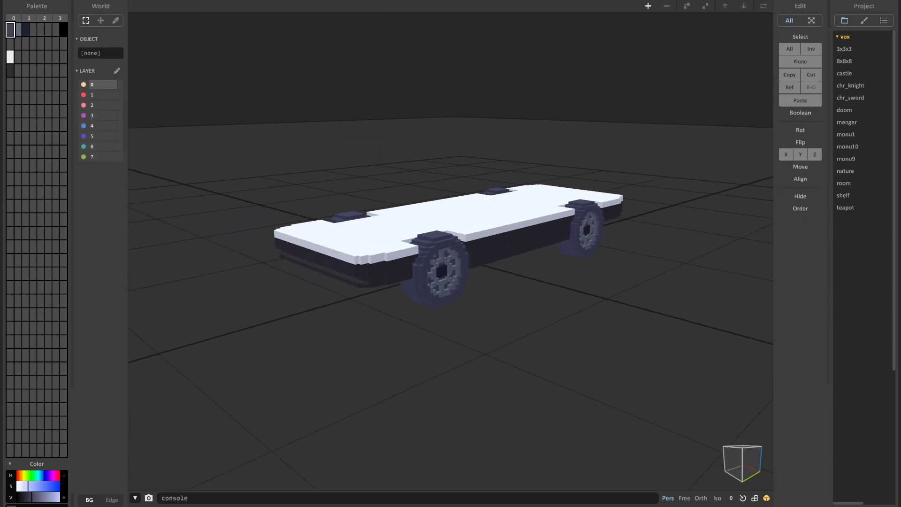
# Make the tyre colour darker and less saturated, comparing the wheels with the chassis in the world scene
pyautogui.press('Tab')
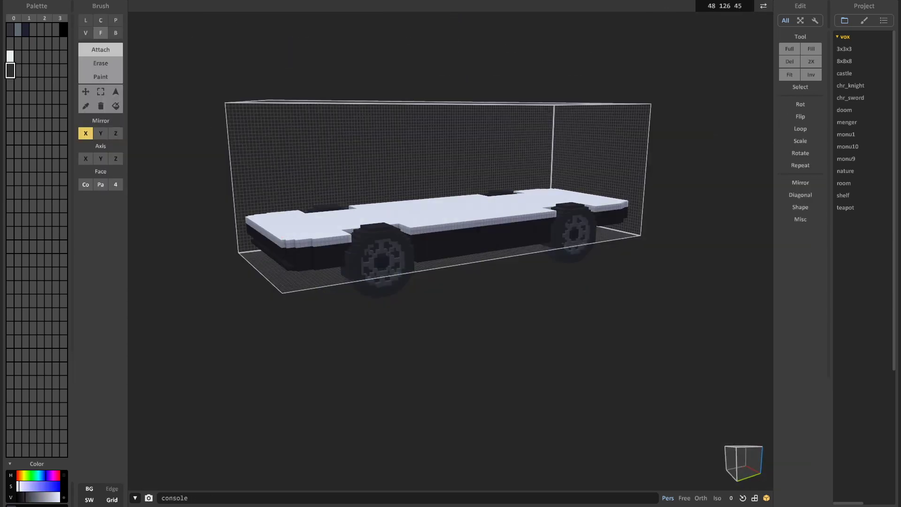
pyautogui.moveTo(481, 208); pyautogui.dragTo(404, 197, button='right')
pyautogui.press('Tab')
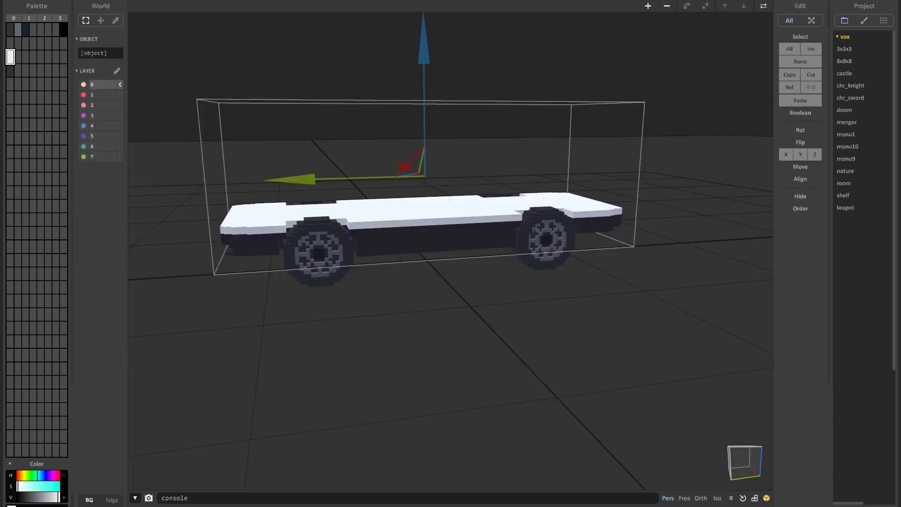
pyautogui.press('Tab')
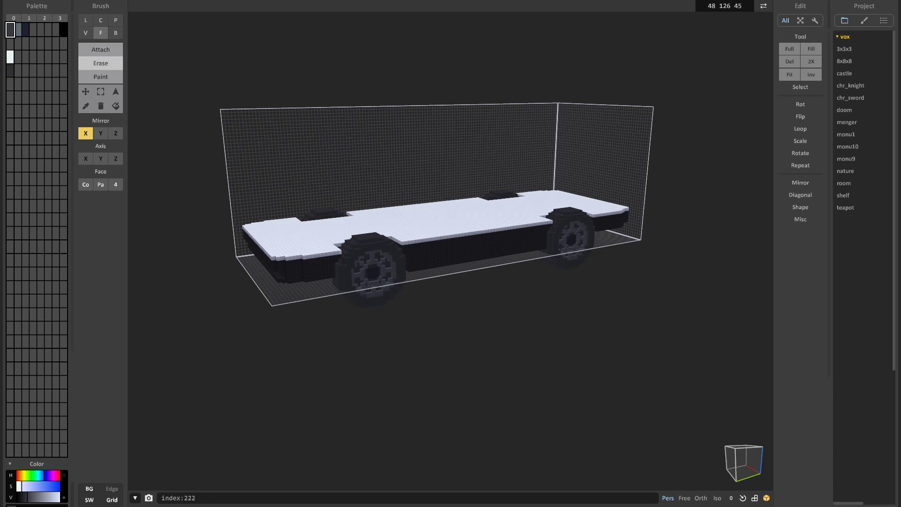
# Stack a thin white stripe, a thin dark stripe and a thicker white upper layer onto the chassis top face
pyautogui.press('m')
pyautogui.scroll(3, 450, 254)
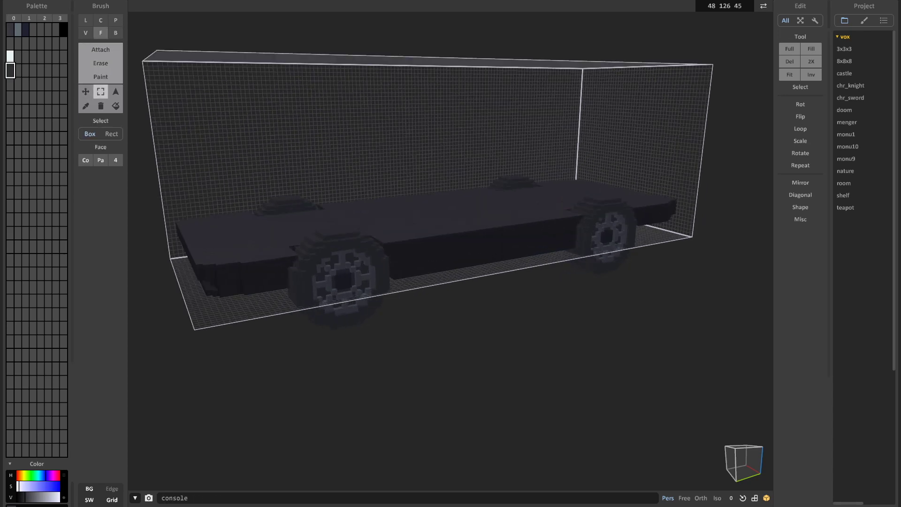
pyautogui.press('t')
pyautogui.click(235, 230)
pyautogui.scroll(-3, 235, 230)
pyautogui.keyDown('alt'); pyautogui.click(243, 224); pyautogui.keyUp('alt')
pyautogui.moveTo(268, 235)
pyautogui.mouseDown(button='right')
pyautogui.moveTo(221, 204)
pyautogui.moveTo(263, 239)
pyautogui.moveTo(230, 234)
pyautogui.mouseUp(button='right')
pyautogui.click(258, 211)
# Erase rows of voxels along the upper edges of the chassis ends to give the white layer a stepped bevel
pyautogui.press('r')
pyautogui.scroll(3, 234, 225)
pyautogui.click(252, 278)
pyautogui.scroll(-3, 251, 278)
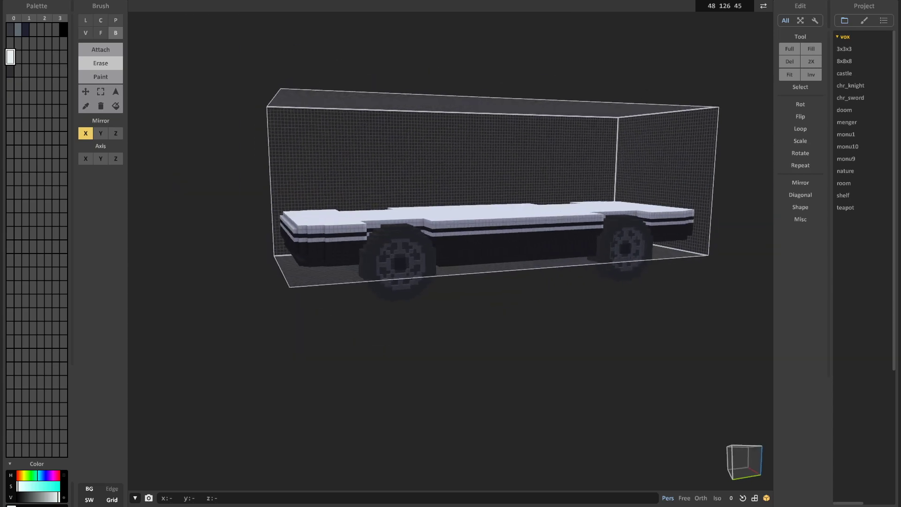
pyautogui.scroll(3, 244, 235)
pyautogui.moveTo(547, 298); pyautogui.dragTo(526, 282, button='right')
pyautogui.scroll(-3, 525, 282)
pyautogui.moveTo(356, 262)
pyautogui.mouseDown(button='right')
pyautogui.moveTo(350, 281)
pyautogui.moveTo(305, 251)
pyautogui.moveTo(389, 329)
pyautogui.moveTo(277, 262)
pyautogui.moveTo(293, 255)
pyautogui.moveTo(303, 265)
pyautogui.mouseUp(button='right')
pyautogui.scroll(2, 328, 277)
pyautogui.press('b')
pyautogui.scroll(-3, 313, 274)
pyautogui.scroll(3, 277, 263)
pyautogui.scroll(-4, 293, 256)
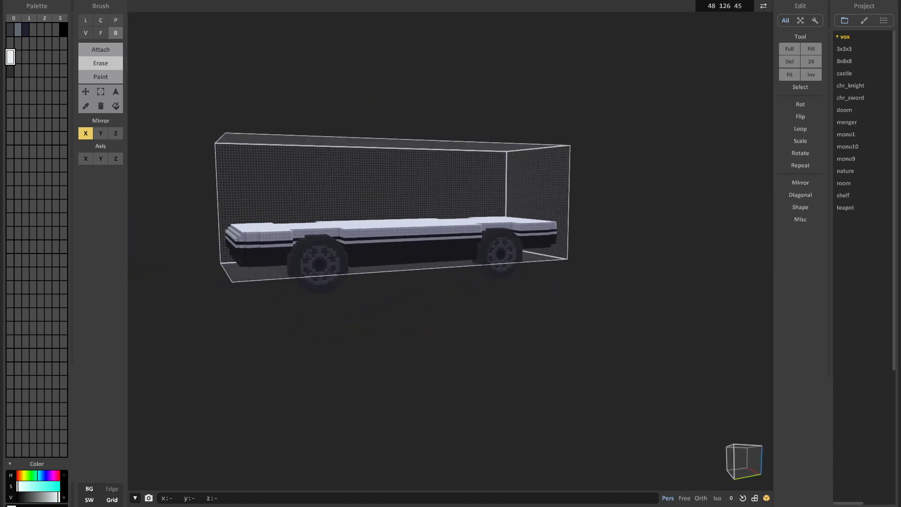
# Paint the lowest row of the upper white layer dark along the chassis sides and ends to thicken the dark stripe
pyautogui.scroll(3, 300, 263)
pyautogui.moveTo(282, 258); pyautogui.dragTo(328, 259, button='middle')
pyautogui.click(100, 50)
pyautogui.click(10, 70)
pyautogui.scroll(3, 324, 221)
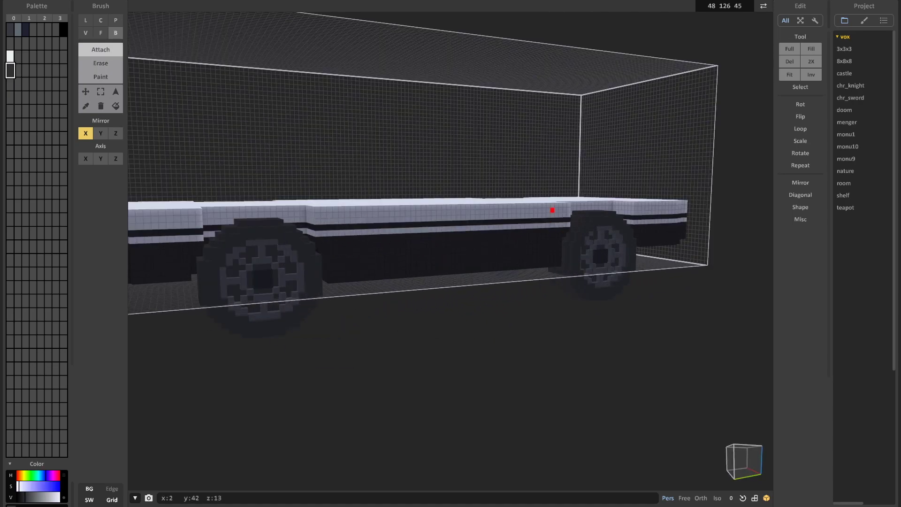
pyautogui.scroll(-3, 553, 316)
pyautogui.moveTo(560, 215)
pyautogui.mouseDown(button='right')
pyautogui.moveTo(553, 315)
pyautogui.moveTo(606, 263)
pyautogui.mouseUp(button='right')
pyautogui.scroll(3, 329, 211)
pyautogui.moveTo(280, 201); pyautogui.dragTo(362, 197)
pyautogui.moveTo(362, 197); pyautogui.dragTo(347, 176, button='right')
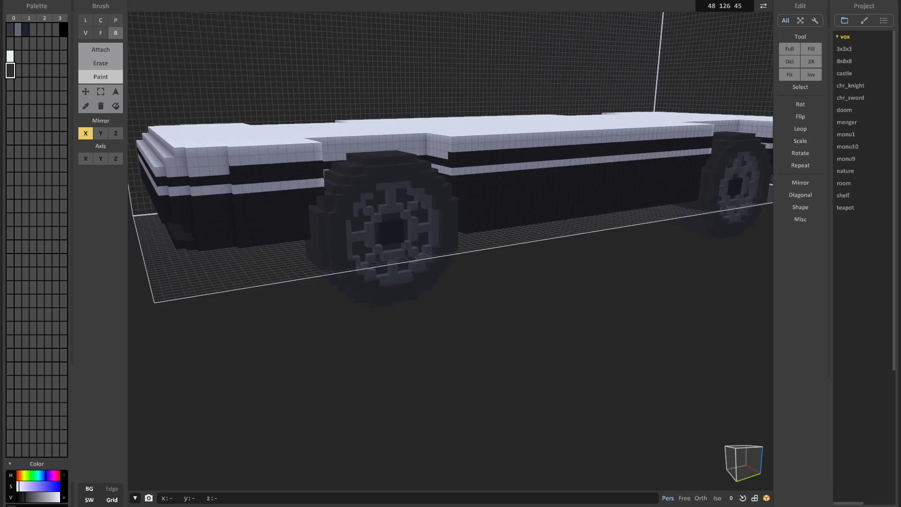
pyautogui.moveTo(256, 174); pyautogui.dragTo(408, 172, button='middle')
pyautogui.moveTo(410, 169); pyautogui.dragTo(353, 169)
pyautogui.scroll(-3, 353, 168)
pyautogui.moveTo(353, 169); pyautogui.dragTo(261, 181, button='right')
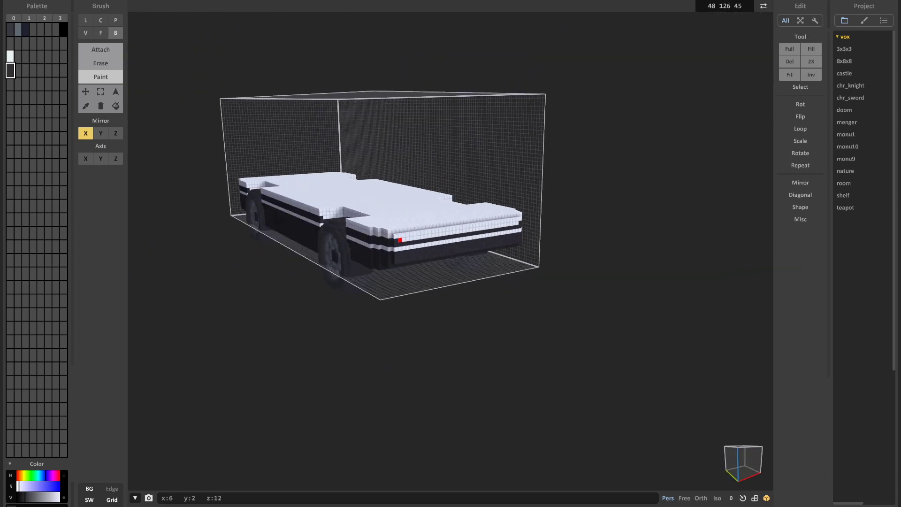
pyautogui.moveTo(451, 253)
pyautogui.mouseDown(button='right')
pyautogui.moveTo(389, 254)
pyautogui.moveTo(451, 258)
pyautogui.moveTo(364, 206)
pyautogui.mouseUp(button='right')
pyautogui.scroll(3, 364, 206)
pyautogui.press('t')
pyautogui.scroll(2, 249, 265)
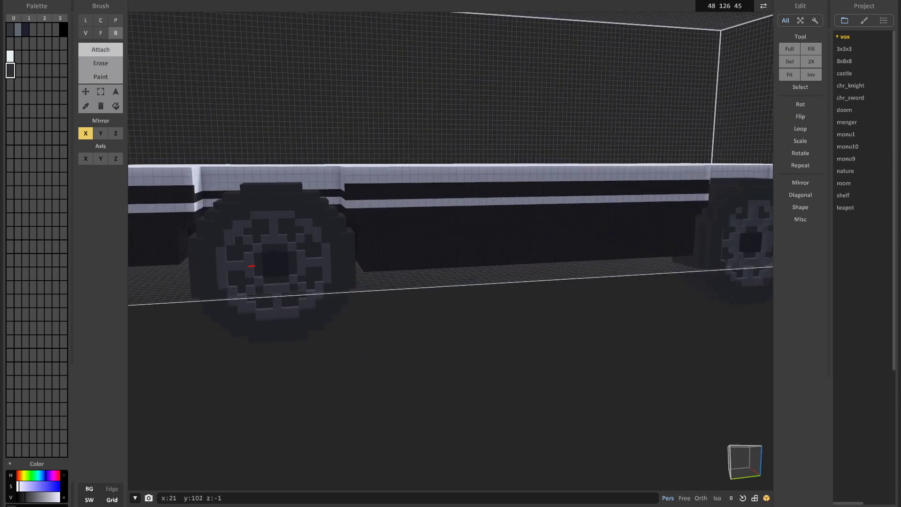
pyautogui.scroll(-3, 528, 184)
pyautogui.moveTo(528, 184)
pyautogui.mouseDown(button='right')
pyautogui.moveTo(570, 211)
pyautogui.moveTo(526, 184)
pyautogui.mouseUp(button='right')
pyautogui.scroll(2, 525, 185)
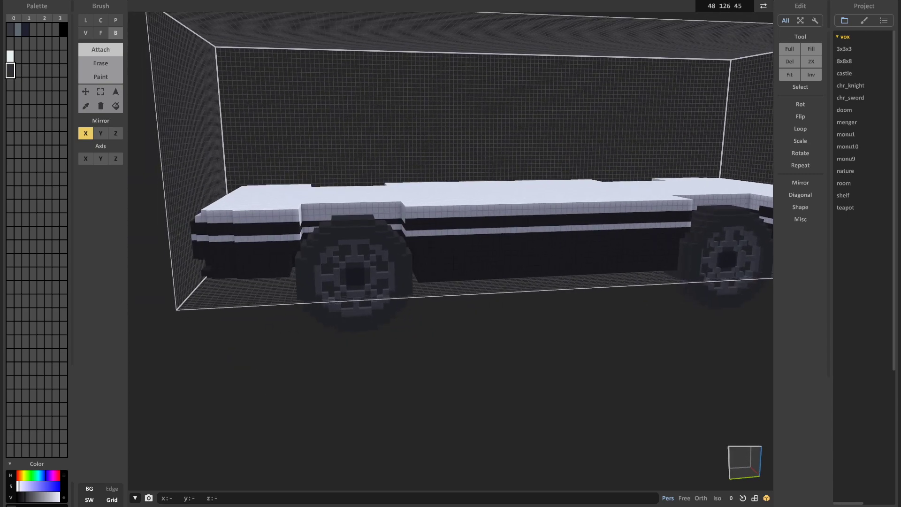
pyautogui.scroll(1, 232, 211)
# Try deleting the wheels from the world scene and undo the deletion
pyautogui.press('Tab')
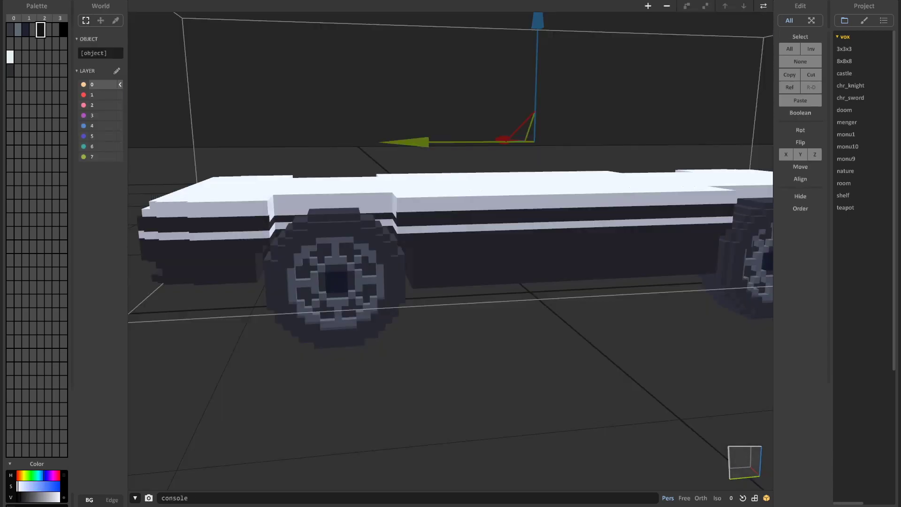
pyautogui.click(338, 282)
pyautogui.keyDown('shift'); pyautogui.click(751, 272); pyautogui.keyUp('shift')
pyautogui.scroll(-5, 525, 254)
pyautogui.moveTo(525, 254); pyautogui.dragTo(424, 263, button='right')
pyautogui.keyDown('shift'); pyautogui.click(527, 233); pyautogui.keyUp('shift')
pyautogui.moveTo(424, 210); pyautogui.dragTo(484, 207, button='right')
pyautogui.press('Delete')
pyautogui.scroll(2, 474, 197)
pyautogui.hotkey('ctrl', 'z')
# Hide layer 5 with the wheels to expose the empty wheel wells from below
pyautogui.scroll(3, 483, 206)
pyautogui.click(83, 136)
pyautogui.moveTo(451, 235); pyautogui.dragTo(469, 214, button='right')
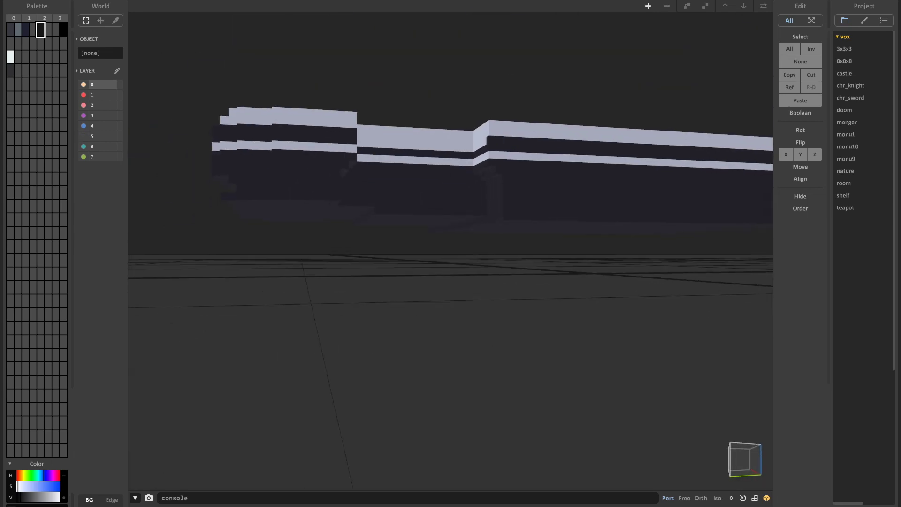
pyautogui.scroll(2, 451, 235)
# Raise the brightness of the dark body colour so the lower chassis becomes a lighter grey
pyautogui.click(10, 70)
pyautogui.moveTo(25, 497); pyautogui.dragTo(33, 498)
pyautogui.moveTo(451, 234)
pyautogui.mouseDown(button='right')
pyautogui.moveTo(443, 242)
pyautogui.moveTo(451, 197)
pyautogui.moveTo(451, 235)
pyautogui.moveTo(446, 206)
pyautogui.mouseUp(button='right')
pyautogui.scroll(-3, 451, 234)
# Paint the inner surfaces of the wheel wells with the near-black swatch and show the wheels again
pyautogui.click(41, 29)
pyautogui.press('Tab')
pyautogui.press('g')
pyautogui.scroll(3, 249, 190)
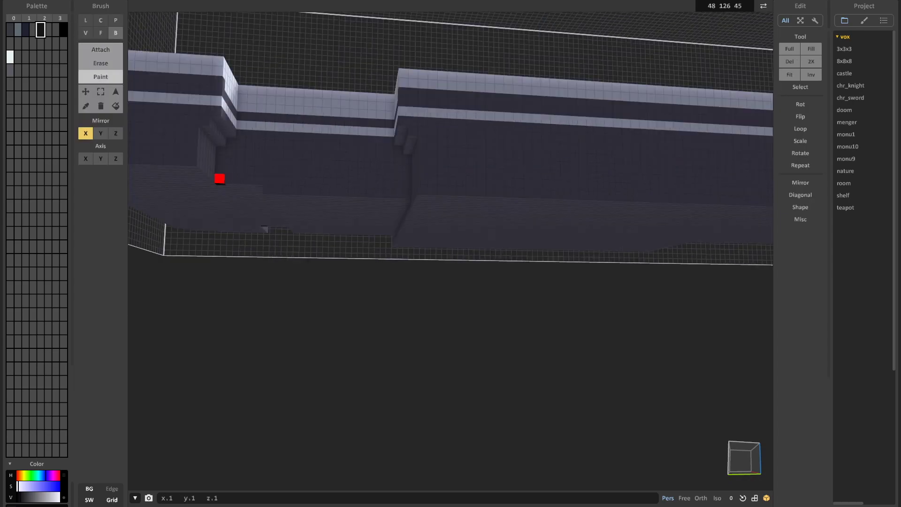
pyautogui.scroll(-3, 376, 193)
pyautogui.moveTo(392, 201)
pyautogui.mouseDown(button='right')
pyautogui.moveTo(449, 184)
pyautogui.moveTo(375, 202)
pyautogui.moveTo(425, 183)
pyautogui.moveTo(486, 217)
pyautogui.moveTo(451, 239)
pyautogui.moveTo(469, 272)
pyautogui.mouseUp(button='right')
pyautogui.press('f')
pyautogui.press('r')
pyautogui.scroll(2, 487, 217)
pyautogui.press('Tab')
pyautogui.scroll(2, 470, 272)
pyautogui.press('Tab')
pyautogui.press('g')
pyautogui.moveTo(577, 291)
pyautogui.mouseDown(button='middle')
pyautogui.moveTo(418, 238)
pyautogui.moveTo(751, 239)
pyautogui.mouseUp(button='middle')
pyautogui.press('b')
pyautogui.press('f')
pyautogui.click(437, 211)
pyautogui.press('Tab')
pyautogui.press('Tab')
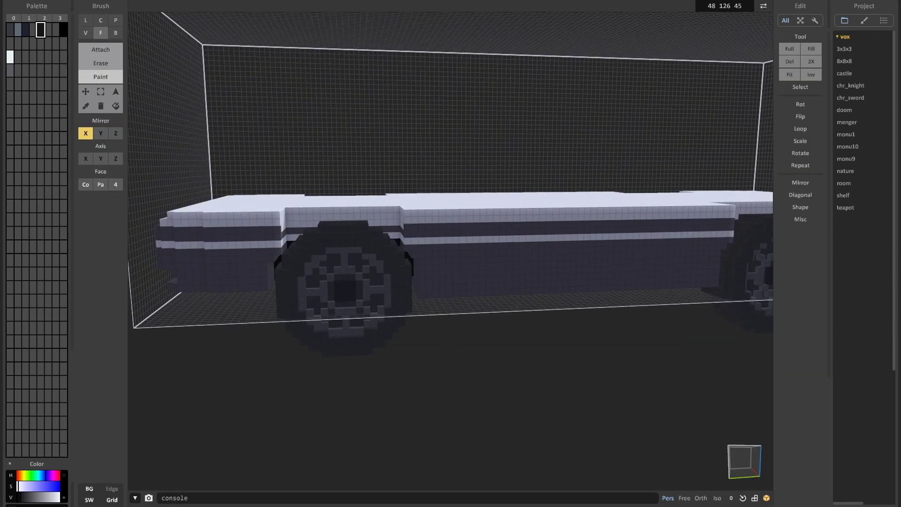
# Refine the stepped edge of the first wheel well around its tyre with the box brush in the dark body colour
pyautogui.click(10, 71)
pyautogui.press('t')
pyautogui.press('b')
pyautogui.scroll(3, 280, 336)
pyautogui.moveTo(280, 336); pyautogui.dragTo(399, 280, button='middle')
pyautogui.moveTo(399, 279); pyautogui.dragTo(405, 283, button='right')
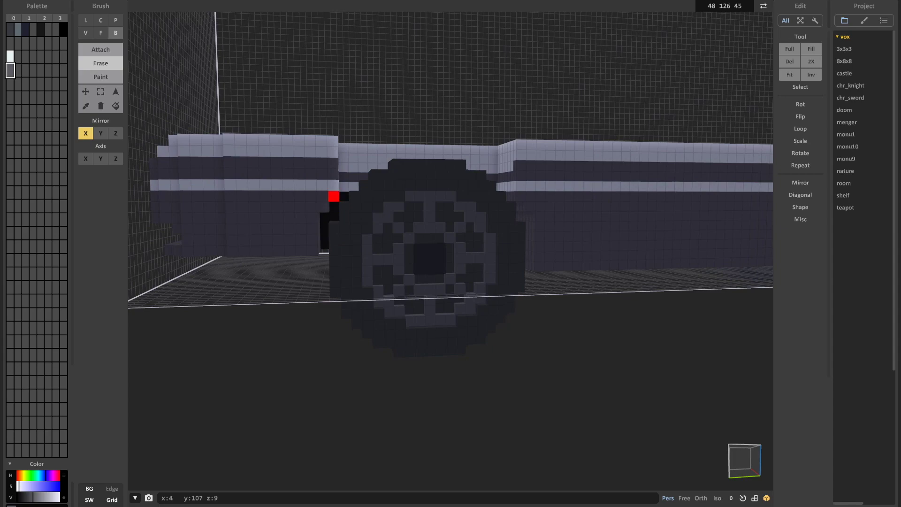
pyautogui.moveTo(333, 196); pyautogui.dragTo(241, 320, button='right')
pyautogui.scroll(3, 241, 319)
pyautogui.moveTo(241, 319); pyautogui.dragTo(278, 209, button='middle')
pyautogui.scroll(-4, 278, 210)
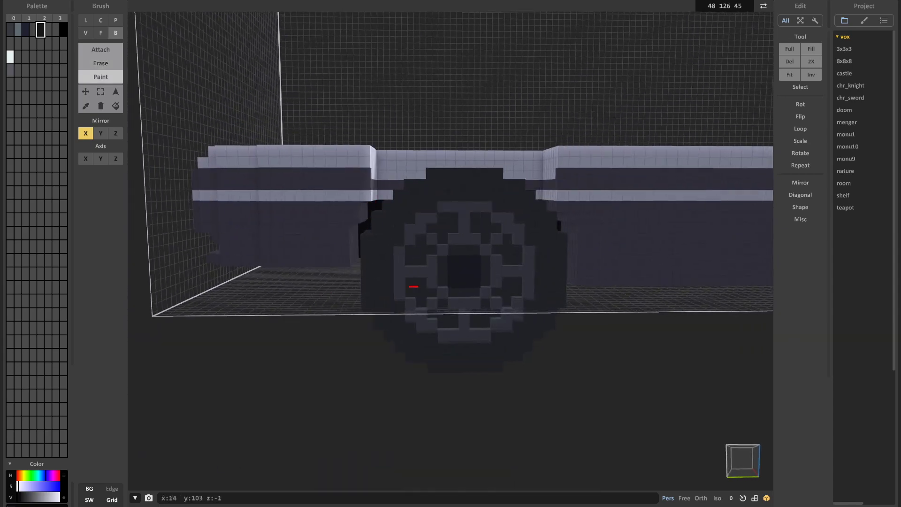
# Trim the dark body beside the second wheel's tyre to continue the stepped wheel-well edge
pyautogui.scroll(-4, 414, 286)
pyautogui.moveTo(414, 286); pyautogui.dragTo(188, 261, button='middle')
pyautogui.scroll(4, 187, 262)
pyautogui.moveTo(206, 188); pyautogui.dragTo(173, 170, button='right')
pyautogui.press('r')
pyautogui.press('f')
pyautogui.moveTo(350, 177); pyautogui.dragTo(370, 195, button='middle')
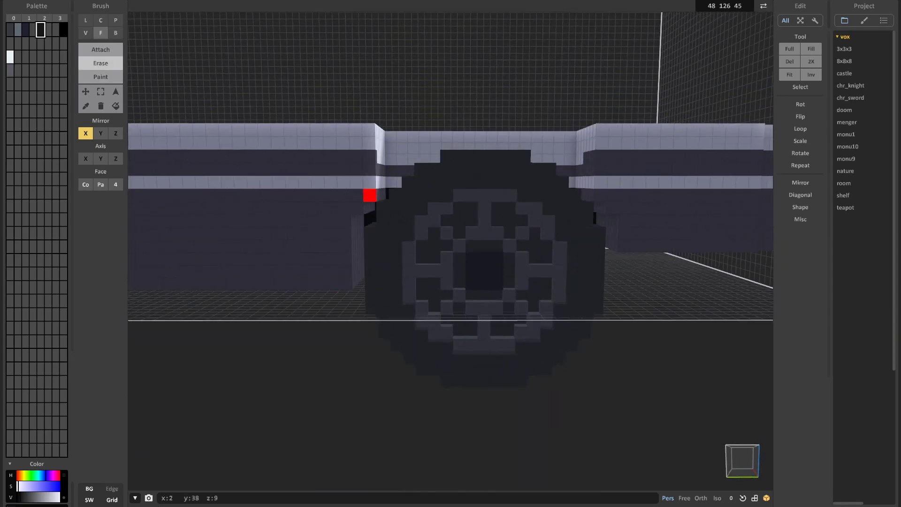
pyautogui.scroll(4, 403, 225)
pyautogui.moveTo(402, 244); pyautogui.dragTo(492, 362, button='middle')
pyautogui.click(100, 76)
pyautogui.scroll(-6, 300, 169)
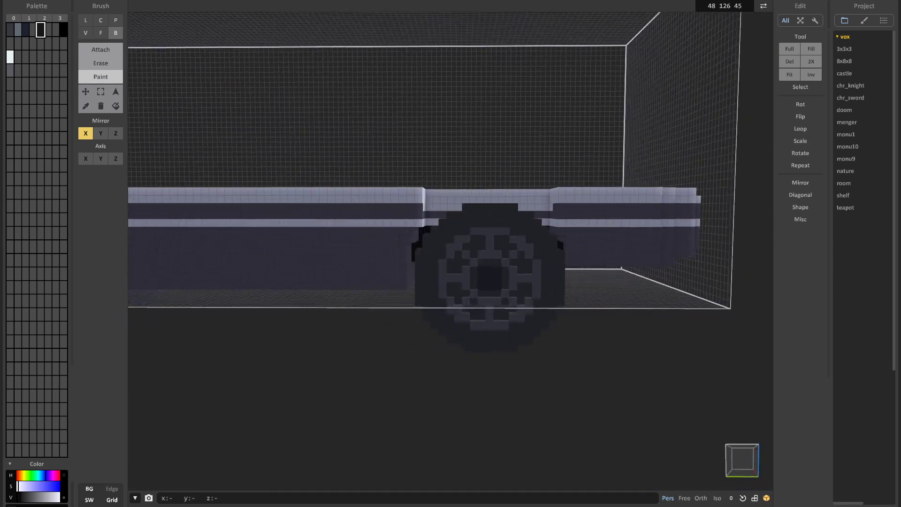
# Erase the body voxel still interrupting the stepped edge of the wheel well
pyautogui.moveTo(300, 169); pyautogui.dragTo(463, 179, button='middle')
pyautogui.scroll(5, 301, 282)
pyautogui.moveTo(329, 281); pyautogui.dragTo(357, 293, button='right')
pyautogui.scroll(2, 360, 294)
pyautogui.press('r')
pyautogui.click(360, 294)
pyautogui.scroll(-2, 399, 318)
pyautogui.moveTo(399, 318)
pyautogui.mouseDown(button='right')
pyautogui.moveTo(406, 364)
pyautogui.moveTo(412, 264)
pyautogui.mouseUp(button='right')
# Fill in and paint the exposed inner edges of the wheel wells with the near-black swatch
pyautogui.scroll(-5, 432, 308)
pyautogui.scroll(4, 432, 308)
pyautogui.moveTo(432, 308); pyautogui.dragTo(357, 319, button='right')
pyautogui.scroll(-5, 319, 272)
pyautogui.scroll(-5, 403, 263)
pyautogui.click(100, 50)
pyautogui.scroll(5, 469, 295)
pyautogui.moveTo(422, 371)
pyautogui.mouseDown(button='right')
pyautogui.moveTo(360, 362)
pyautogui.moveTo(324, 324)
pyautogui.mouseUp(button='right')
pyautogui.click(100, 76)
pyautogui.moveTo(503, 319); pyautogui.dragTo(442, 314, button='right')
pyautogui.scroll(-4, 442, 314)
pyautogui.scroll(4, 516, 322)
pyautogui.scroll(-2, 483, 325)
pyautogui.moveTo(482, 324); pyautogui.dragTo(596, 321, button='middle')
pyautogui.click(101, 50)
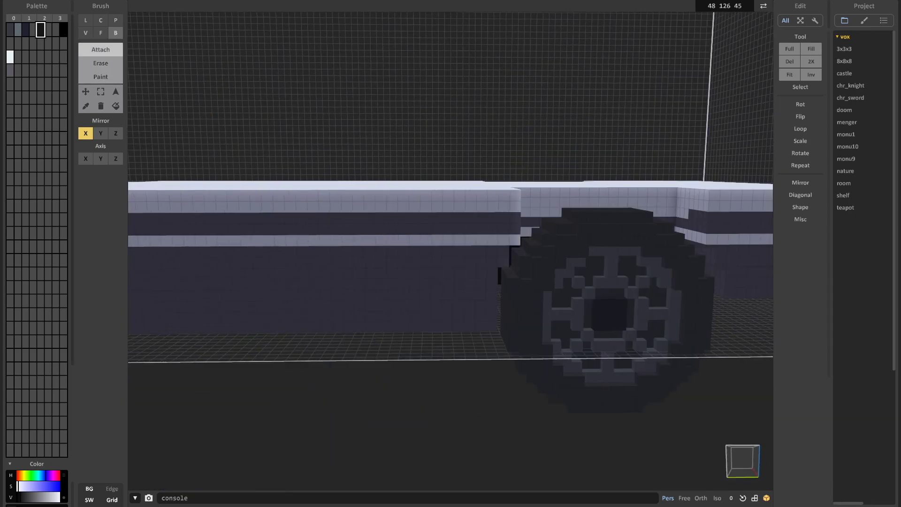
# Paint the body edges and light stripe ends bordering the wheel wells in the dark body colour
pyautogui.click(10, 71)
pyautogui.moveTo(225, 277); pyautogui.dragTo(435, 271, button='middle')
pyautogui.moveTo(435, 272)
pyautogui.mouseDown(button='right')
pyautogui.moveTo(463, 234)
pyautogui.moveTo(458, 256)
pyautogui.mouseUp(button='right')
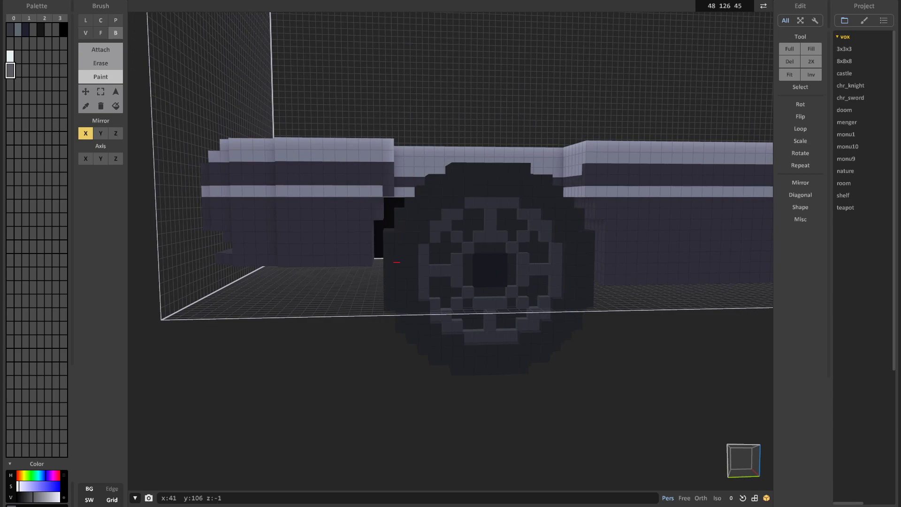
pyautogui.scroll(4, 397, 261)
pyautogui.moveTo(406, 225); pyautogui.dragTo(473, 300, button='middle')
pyautogui.click(371, 210)
pyautogui.scroll(-3, 372, 233)
pyautogui.moveTo(644, 222); pyautogui.dragTo(465, 225, button='middle')
pyautogui.click(464, 226)
pyautogui.scroll(-2, 465, 230)
pyautogui.moveTo(671, 281); pyautogui.dragTo(225, 270, button='middle')
# Shorten the light stripe on both sides of the first wheel well and attach dark voxels in its upper corners
pyautogui.scroll(3, 430, 231)
pyautogui.moveTo(565, 259); pyautogui.dragTo(446, 297, button='middle')
pyautogui.moveTo(446, 298); pyautogui.dragTo(360, 296, button='right')
pyautogui.press('f')
pyautogui.scroll(-4, 360, 296)
pyautogui.moveTo(360, 295); pyautogui.dragTo(509, 324, button='middle')
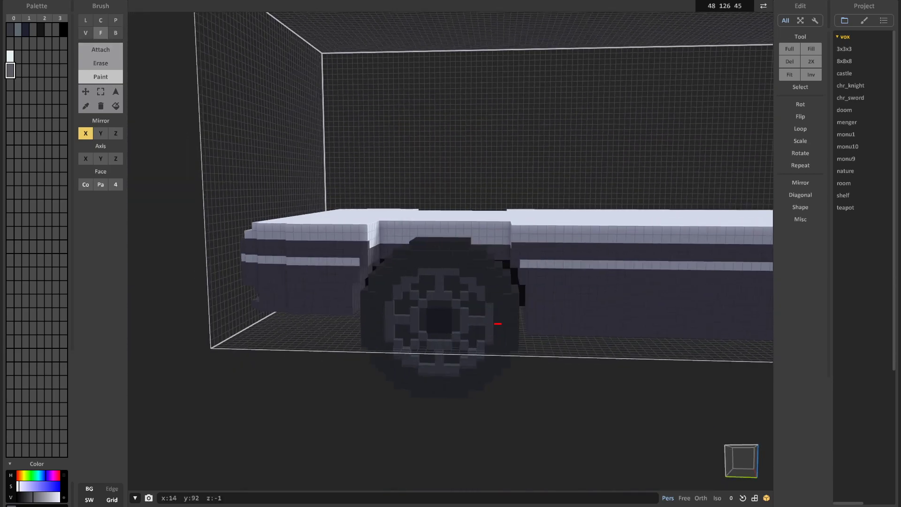
pyautogui.press('b')
pyautogui.scroll(4, 376, 302)
pyautogui.moveTo(397, 236)
pyautogui.mouseDown(button='middle')
pyautogui.moveTo(423, 221)
pyautogui.moveTo(423, 307)
pyautogui.mouseUp(button='middle')
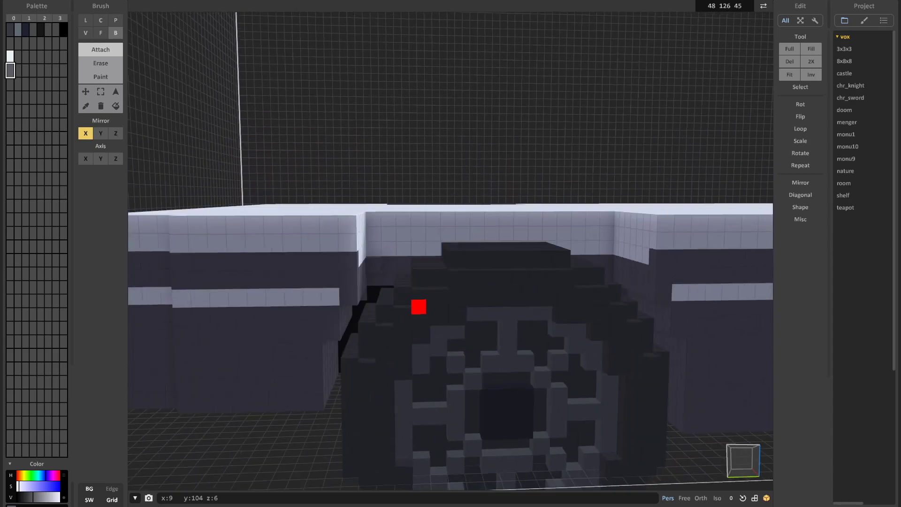
pyautogui.moveTo(421, 309); pyautogui.dragTo(224, 185, button='right')
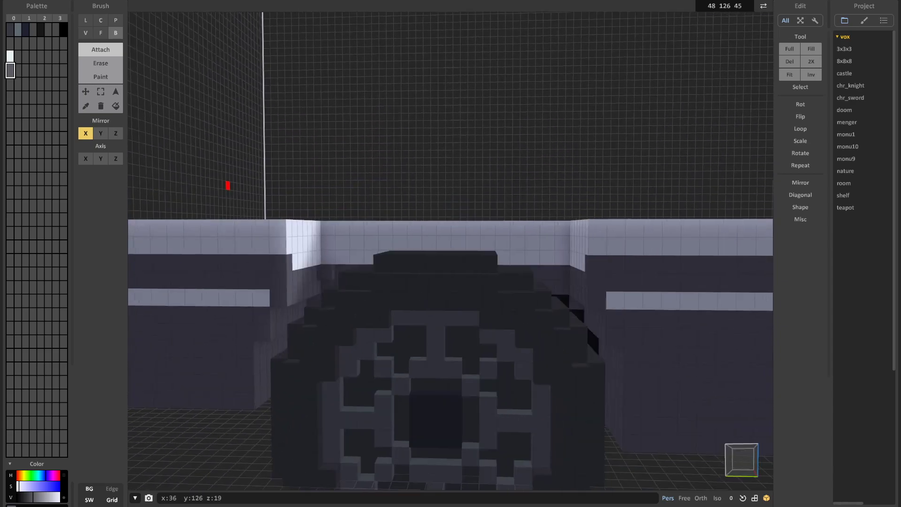
# Pull the light stripe back from the second wheel well and build up its upper corner with dark box voxels
pyautogui.scroll(-5, 386, 315)
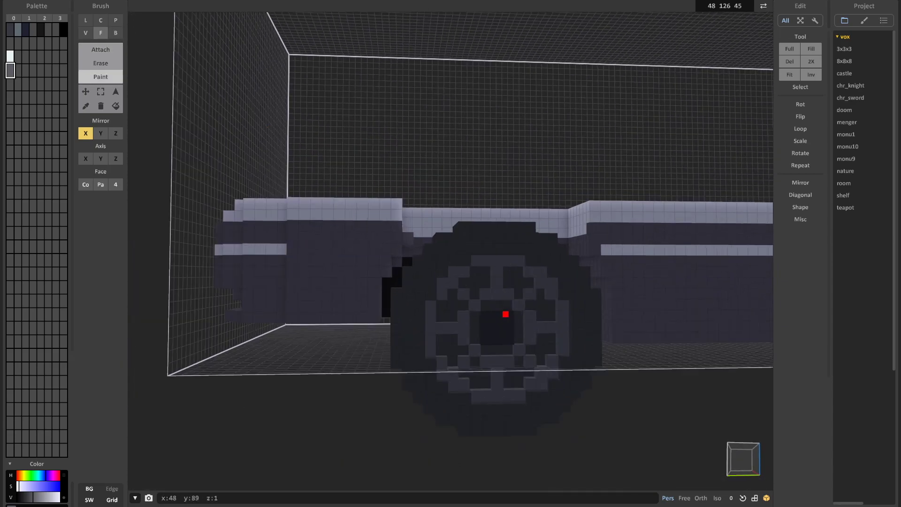
pyautogui.scroll(5, 375, 336)
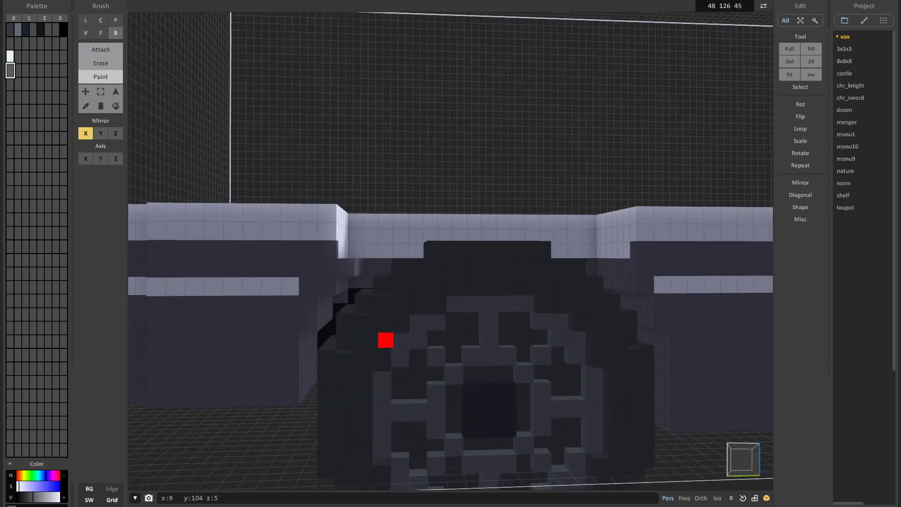
pyautogui.scroll(-5, 353, 282)
pyautogui.moveTo(479, 284)
pyautogui.mouseDown(button='middle')
pyautogui.moveTo(435, 359)
pyautogui.moveTo(367, 322)
pyautogui.moveTo(446, 314)
pyautogui.mouseUp(button='middle')
pyautogui.scroll(4, 436, 362)
pyautogui.scroll(3, 447, 314)
pyautogui.press('b')
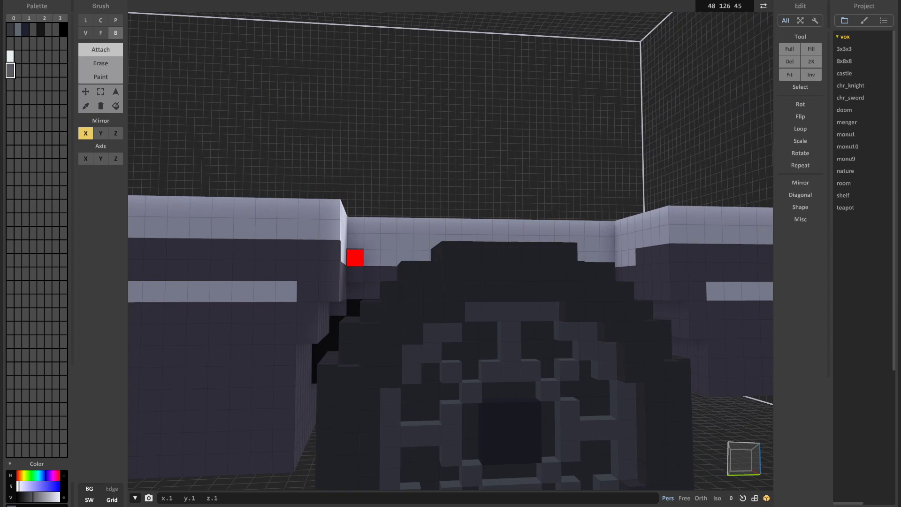
pyautogui.scroll(-4, 356, 257)
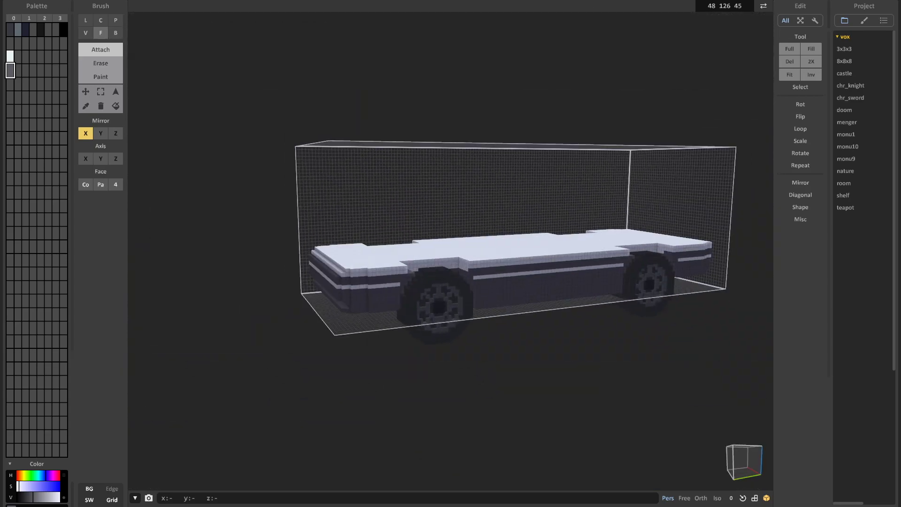
# Box-select the row of dark voxels in the upper corner of the first wheel well
pyautogui.scroll(3, 439, 305)
pyautogui.moveTo(348, 286); pyautogui.dragTo(397, 325, button='right')
pyautogui.scroll(3, 397, 326)
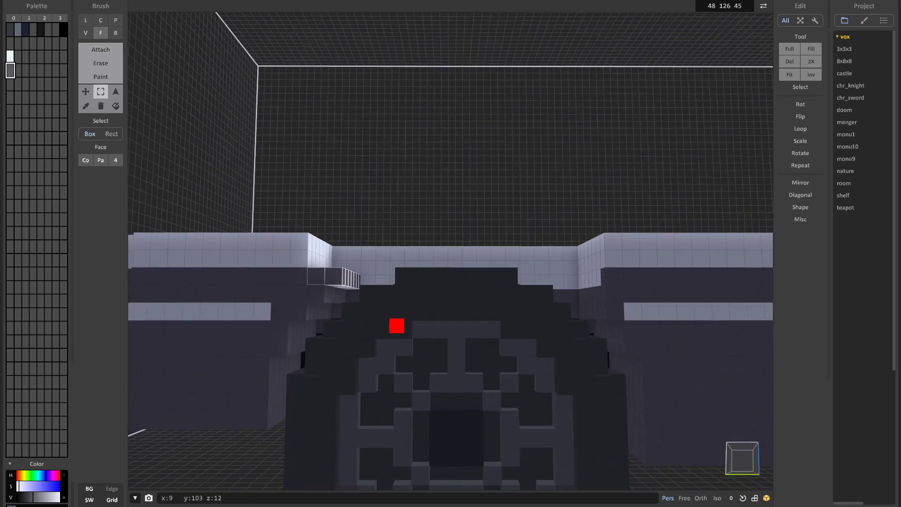
pyautogui.scroll(3, 440, 322)
pyautogui.moveTo(342, 296); pyautogui.dragTo(451, 304, button='right')
pyautogui.scroll(-8, 450, 304)
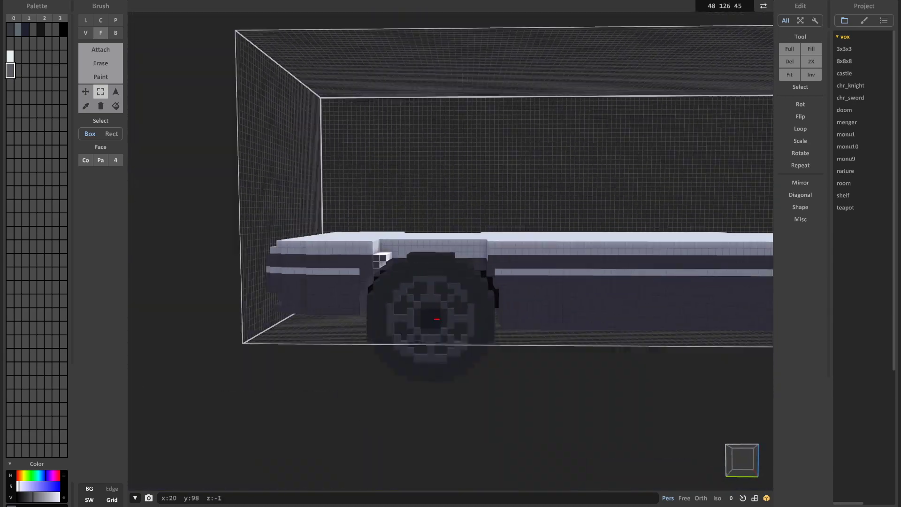
pyautogui.moveTo(435, 316); pyautogui.dragTo(305, 347, button='middle')
pyautogui.scroll(3, 305, 347)
# Flip the selected corner block along Y and move it to the outer corner of the other wheel well
pyautogui.press('m')
pyautogui.click(800, 116)
pyautogui.click(800, 129)
pyautogui.moveTo(463, 277); pyautogui.dragTo(541, 247, button='middle')
pyautogui.scroll(3, 541, 248)
pyautogui.scroll(-8, 502, 280)
pyautogui.moveTo(502, 280); pyautogui.dragTo(380, 320, button='right')
pyautogui.moveTo(380, 319); pyautogui.dragTo(676, 315)
pyautogui.scroll(3, 644, 340)
pyautogui.moveTo(643, 340); pyautogui.dragTo(371, 263, button='middle')
pyautogui.moveTo(371, 263); pyautogui.dragTo(394, 304, button='right')
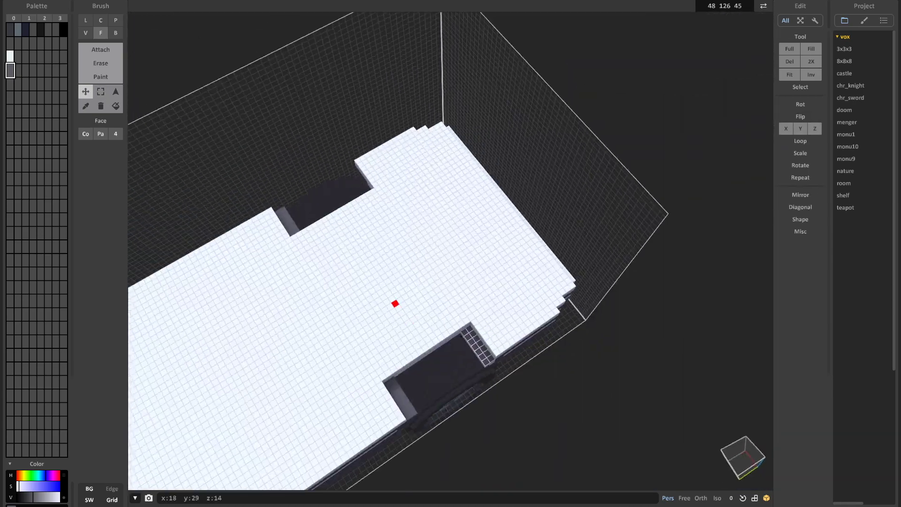
# Select the remaining corner block at the first wheel well, place it in the matching corner, and clear the selection
pyautogui.scroll(-3, 394, 304)
pyautogui.hotkey('ctrl', 'd')
pyautogui.press('m')
pyautogui.moveTo(366, 260)
pyautogui.mouseDown(button='right')
pyautogui.moveTo(509, 191)
pyautogui.moveTo(371, 302)
pyautogui.moveTo(380, 263)
pyautogui.mouseUp(button='right')
pyautogui.keyDown('shift'); pyautogui.moveTo(282, 347); pyautogui.dragTo(260, 328); pyautogui.keyUp('shift')
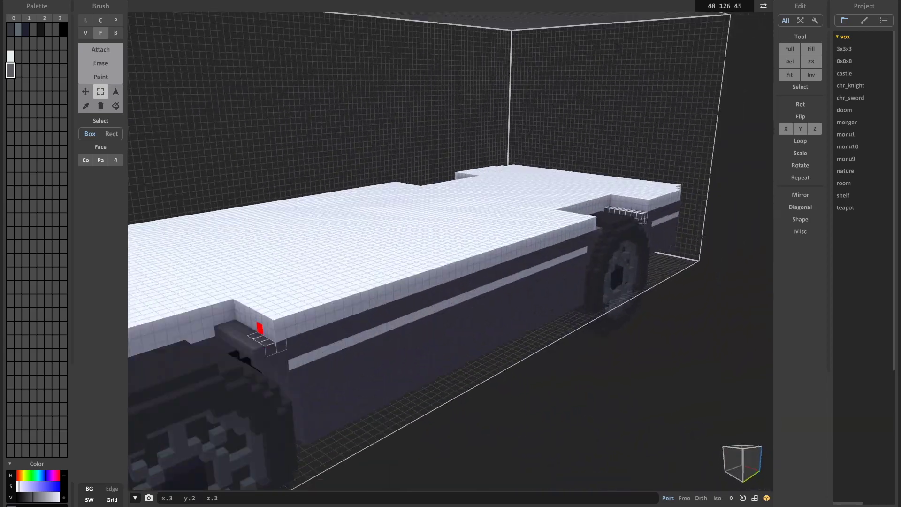
pyautogui.moveTo(233, 323); pyautogui.dragTo(324, 310, button='right')
pyautogui.scroll(5, 323, 324)
pyautogui.moveTo(324, 300); pyautogui.dragTo(357, 386, button='middle')
pyautogui.moveTo(211, 413); pyautogui.dragTo(298, 425, button='middle')
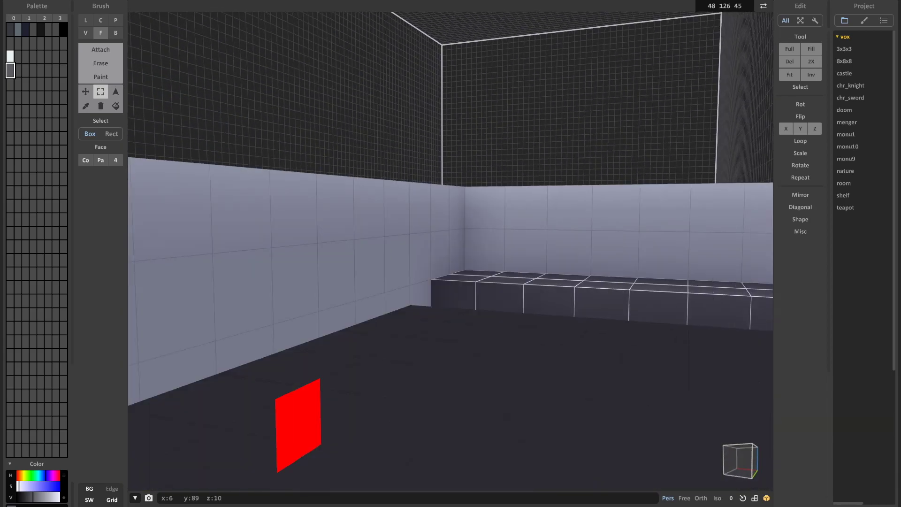
pyautogui.scroll(-3, 451, 367)
pyautogui.scroll(-5, 449, 281)
pyautogui.moveTo(448, 282); pyautogui.dragTo(451, 313, button='right')
pyautogui.moveTo(421, 424); pyautogui.dragTo(460, 473, button='right')
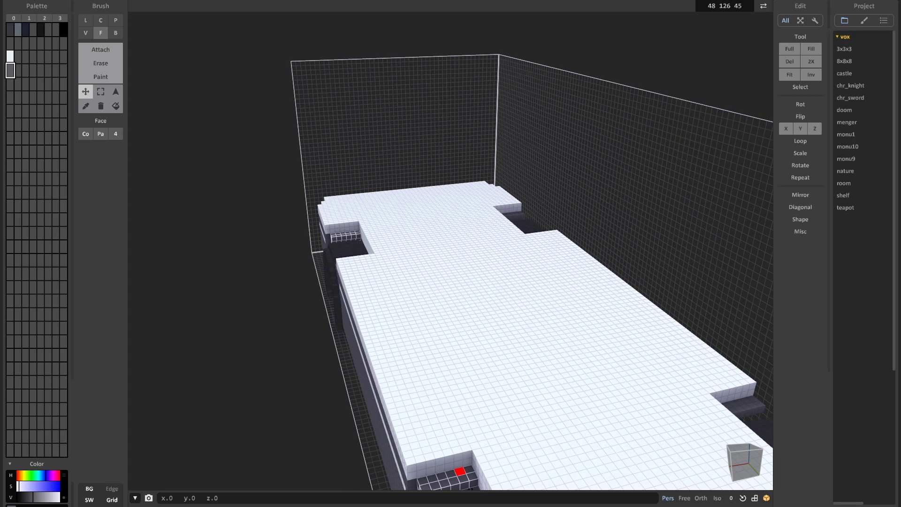
pyautogui.hotkey('ctrl', 'd')
# Extend the white top layer outward over the gaps above both wheels with the face brush in Attach mode
pyautogui.scroll(-4, 543, 368)
pyautogui.scroll(4, 483, 366)
pyautogui.moveTo(502, 404); pyautogui.dragTo(437, 423, button='right')
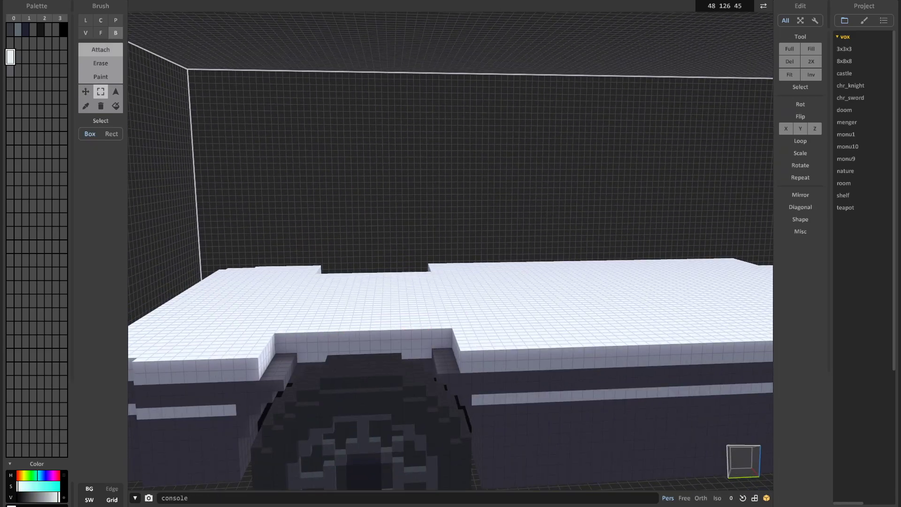
pyautogui.press('t')
pyautogui.scroll(-3, 519, 310)
pyautogui.moveTo(520, 310); pyautogui.dragTo(235, 305, button='middle')
pyautogui.press('f')
pyautogui.moveTo(453, 310); pyautogui.dragTo(443, 326)
pyautogui.scroll(-2, 392, 317)
pyautogui.moveTo(392, 318); pyautogui.dragTo(629, 319, button='middle')
pyautogui.moveTo(417, 301); pyautogui.dragTo(431, 320)
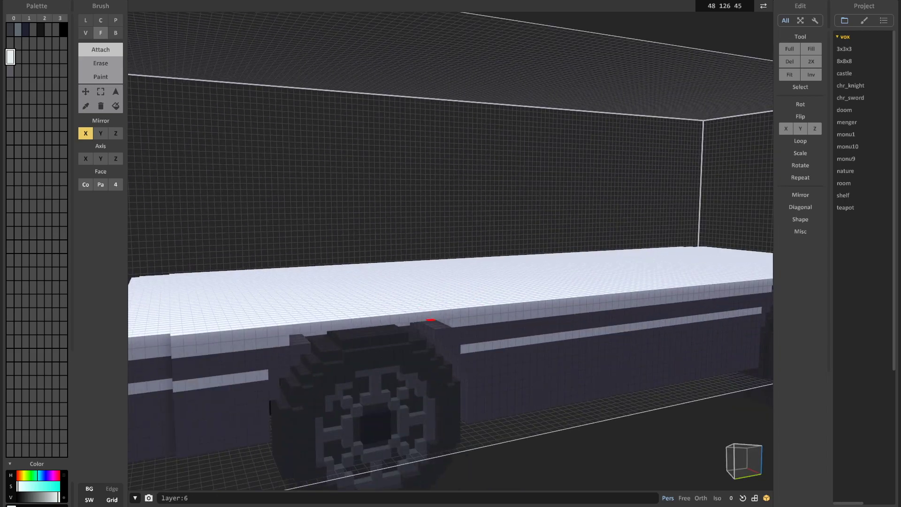
# Attach dark body-coloured box voxels in the wheel-well corners beneath the extended white top layer
pyautogui.scroll(-4, 431, 321)
pyautogui.moveTo(430, 320); pyautogui.dragTo(436, 352, button='right')
pyautogui.moveTo(619, 377); pyautogui.dragTo(587, 339, button='right')
pyautogui.scroll(4, 587, 339)
pyautogui.moveTo(278, 248); pyautogui.dragTo(400, 271, button='right')
pyautogui.scroll(-4, 401, 270)
pyautogui.moveTo(470, 272); pyautogui.dragTo(409, 270, button='right')
pyautogui.scroll(4, 427, 273)
pyautogui.click(10, 57)
pyautogui.press('t')
pyautogui.moveTo(366, 162)
pyautogui.mouseDown(button='right')
pyautogui.moveTo(327, 151)
pyautogui.moveTo(303, 187)
pyautogui.mouseUp(button='right')
pyautogui.scroll(3, 302, 225)
pyautogui.moveTo(451, 234)
pyautogui.mouseDown(button='right')
pyautogui.moveTo(479, 239)
pyautogui.moveTo(376, 239)
pyautogui.moveTo(460, 283)
pyautogui.moveTo(445, 213)
pyautogui.moveTo(540, 242)
pyautogui.moveTo(365, 266)
pyautogui.moveTo(403, 258)
pyautogui.moveTo(489, 284)
pyautogui.mouseUp(button='right')
pyautogui.scroll(4, 489, 284)
pyautogui.press('b')
pyautogui.moveTo(253, 190); pyautogui.dragTo(246, 190)
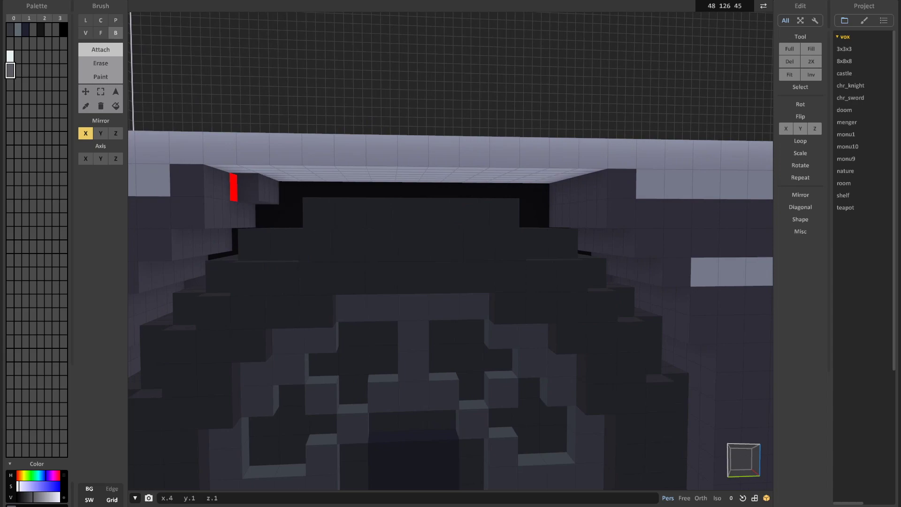
# Paint the side above the wheel wells dark to shape stepped arches, and check the whole car in world view
pyautogui.scroll(-5, 592, 214)
pyautogui.moveTo(591, 215)
pyautogui.mouseDown(button='right')
pyautogui.moveTo(562, 292)
pyautogui.moveTo(626, 169)
pyautogui.moveTo(527, 218)
pyautogui.moveTo(452, 284)
pyautogui.moveTo(415, 280)
pyautogui.moveTo(437, 276)
pyautogui.mouseUp(button='right')
pyautogui.scroll(5, 561, 291)
pyautogui.scroll(-4, 626, 169)
pyautogui.scroll(4, 541, 207)
pyautogui.scroll(-5, 541, 207)
pyautogui.scroll(3, 452, 283)
pyautogui.press('g')
pyautogui.moveTo(518, 233); pyautogui.dragTo(509, 234)
pyautogui.scroll(-5, 509, 234)
pyautogui.moveTo(509, 234)
pyautogui.mouseDown(button='right')
pyautogui.moveTo(516, 263)
pyautogui.moveTo(578, 296)
pyautogui.moveTo(549, 291)
pyautogui.moveTo(474, 239)
pyautogui.mouseUp(button='right')
pyautogui.scroll(4, 577, 296)
pyautogui.press('Tab')
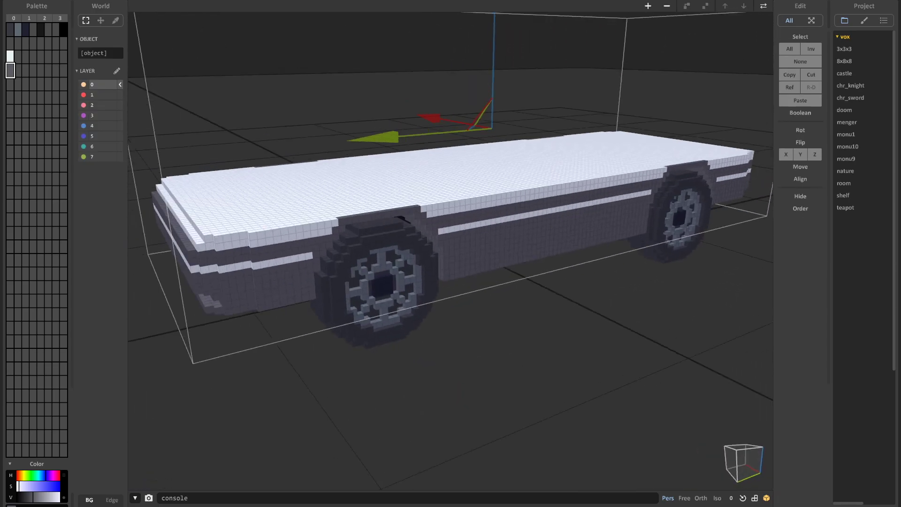
pyautogui.press('Tab')
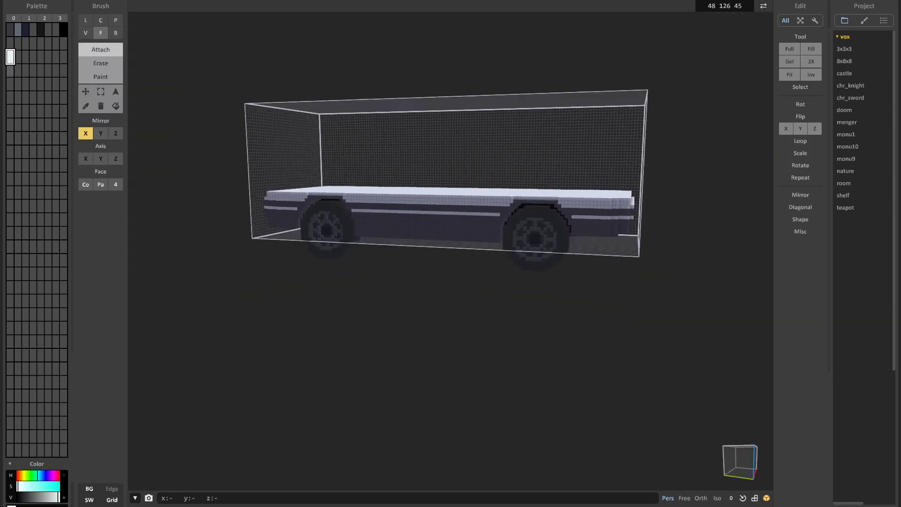
# Paint dark rows into the white side above both tyres to raise the wheel arches up to the top edge
pyautogui.scroll(8, 470, 252)
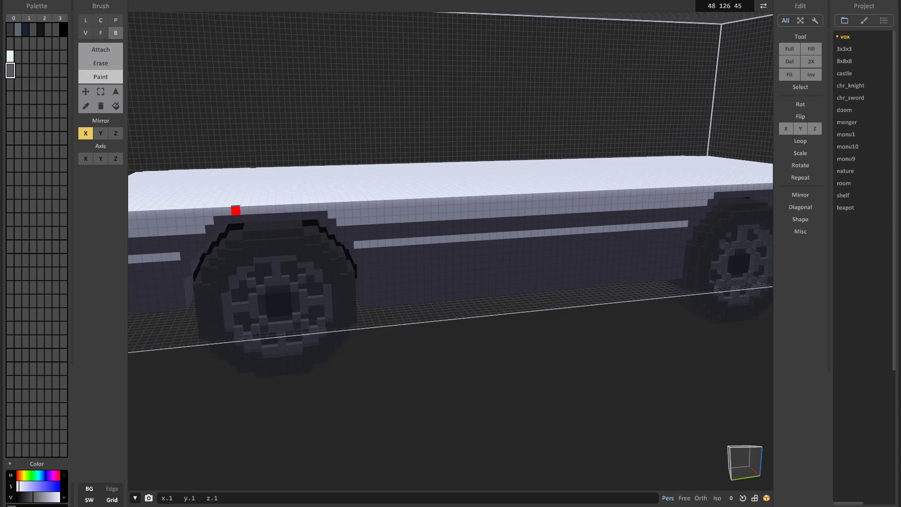
pyautogui.moveTo(235, 210); pyautogui.dragTo(306, 208)
pyautogui.scroll(-2, 450, 235)
pyautogui.moveTo(631, 235); pyautogui.dragTo(586, 219, button='right')
pyautogui.moveTo(604, 219); pyautogui.dragTo(559, 219)
pyautogui.scroll(-5, 558, 234)
pyautogui.moveTo(559, 234); pyautogui.dragTo(629, 254, button='right')
pyautogui.scroll(5, 516, 254)
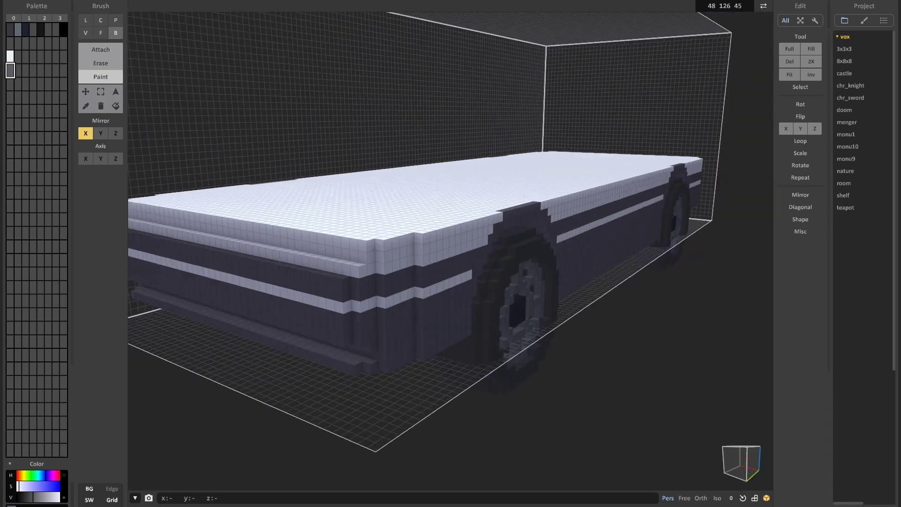
# Attach dark voxels around the first wheel arch to build a stepped rim protruding above the tyre
pyautogui.moveTo(516, 253); pyautogui.dragTo(474, 248, button='right')
pyautogui.press('t')
pyautogui.scroll(2, 300, 199)
pyautogui.moveTo(404, 263); pyautogui.dragTo(303, 266, button='right')
pyautogui.moveTo(303, 265); pyautogui.dragTo(563, 269, button='middle')
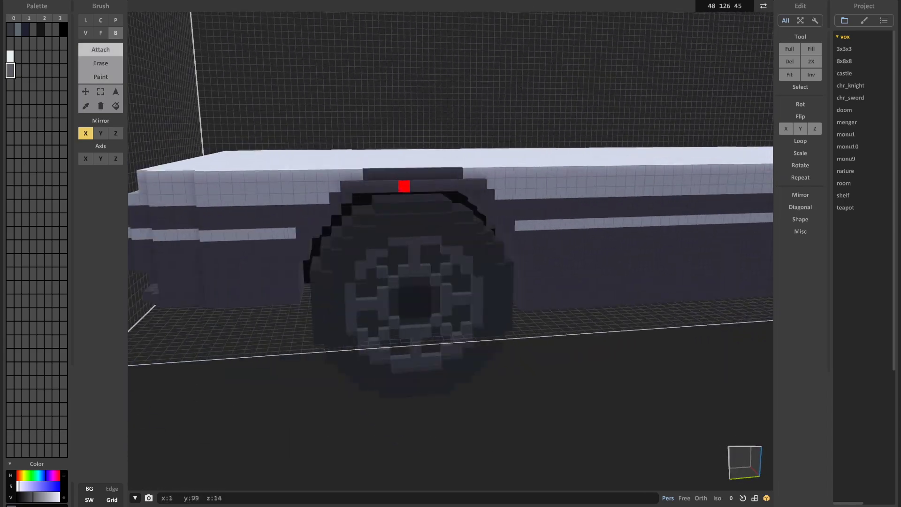
# Attach dark voxels around the second wheel arch to build a matching stepped rim protruding above the tyre
pyautogui.scroll(-4, 460, 185)
pyautogui.moveTo(681, 272); pyautogui.dragTo(357, 263, button='middle')
pyautogui.moveTo(451, 253); pyautogui.dragTo(413, 258, button='right')
pyautogui.scroll(3, 400, 225)
pyautogui.scroll(-3, 410, 217)
pyautogui.moveTo(479, 280); pyautogui.dragTo(315, 196, button='right')
pyautogui.scroll(3, 315, 196)
pyautogui.moveTo(464, 255); pyautogui.dragTo(492, 150, button='right')
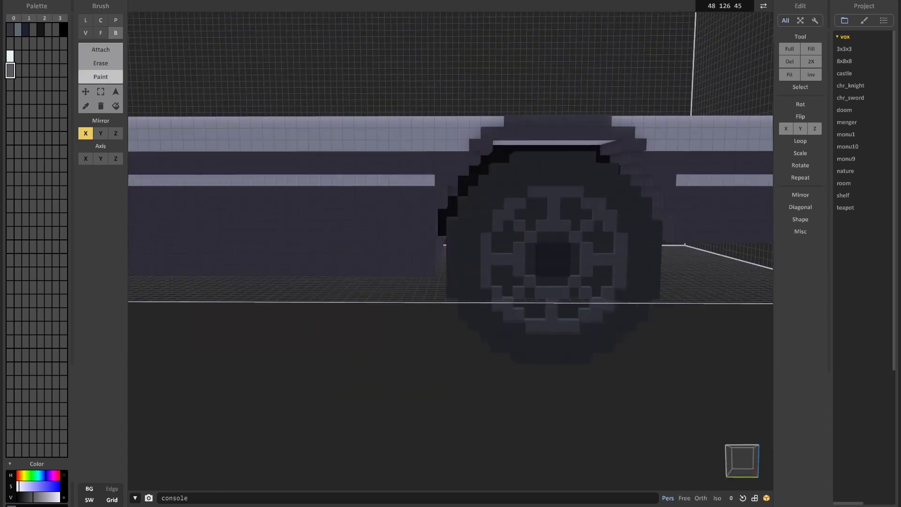
pyautogui.click(101, 33)
pyautogui.moveTo(225, 220); pyautogui.dragTo(525, 221, button='middle')
pyautogui.scroll(-4, 525, 221)
pyautogui.moveTo(525, 221); pyautogui.dragTo(582, 249, button='right')
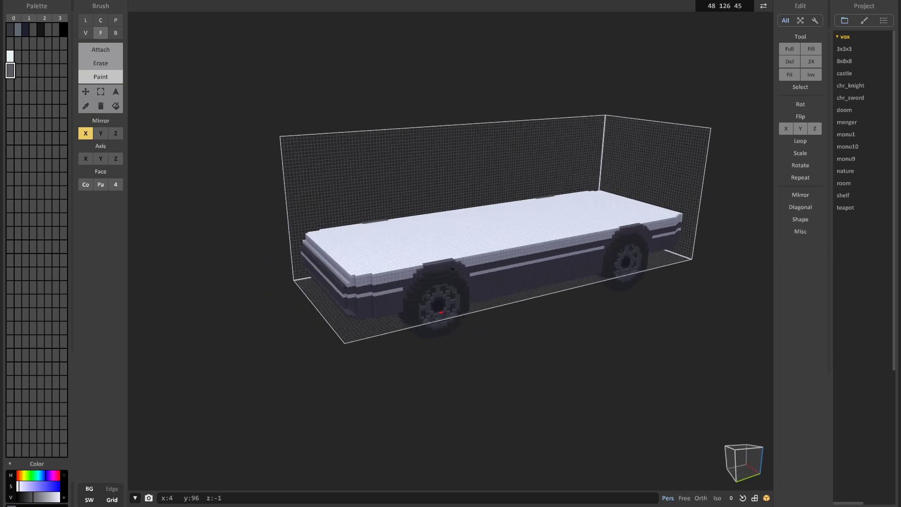
# Raise the white top in layers and erase rows along its front edge to form a stepped hood
pyautogui.scroll(3, 383, 240)
pyautogui.moveTo(428, 262)
pyautogui.mouseDown(button='right')
pyautogui.moveTo(474, 293)
pyautogui.moveTo(399, 254)
pyautogui.moveTo(420, 303)
pyautogui.mouseUp(button='right')
pyautogui.press('b')
pyautogui.press('r')
pyautogui.moveTo(406, 291); pyautogui.dragTo(345, 257)
pyautogui.moveTo(345, 258)
pyautogui.mouseDown(button='right')
pyautogui.moveTo(328, 225)
pyautogui.moveTo(347, 249)
pyautogui.mouseUp(button='right')
pyautogui.moveTo(347, 249); pyautogui.dragTo(399, 277)
pyautogui.moveTo(399, 277)
pyautogui.mouseDown(button='right')
pyautogui.moveTo(347, 235)
pyautogui.moveTo(380, 281)
pyautogui.mouseUp(button='right')
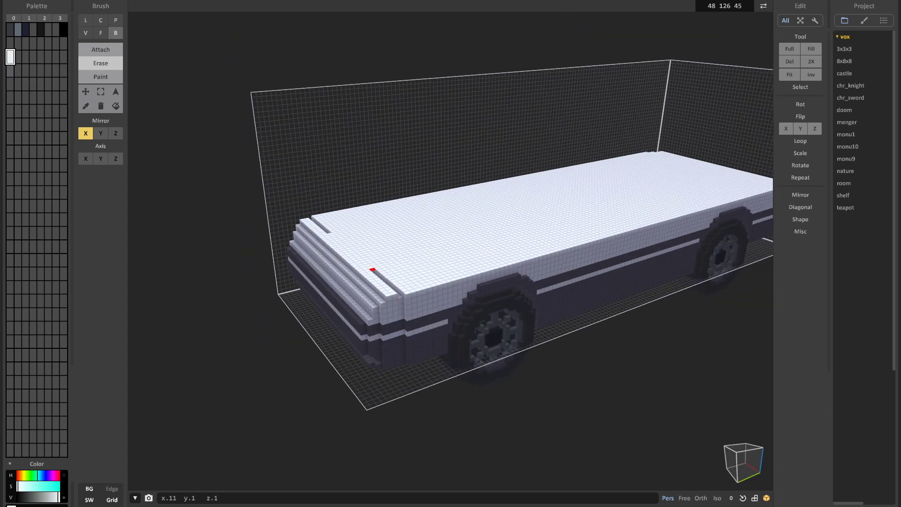
# Erase the front row of the raised layer across the car's width, adding another white layer to continue the hood steps
pyautogui.moveTo(373, 269); pyautogui.dragTo(348, 246)
pyautogui.moveTo(348, 246); pyautogui.dragTo(300, 211, button='right')
pyautogui.scroll(-3, 301, 211)
pyautogui.moveTo(596, 244); pyautogui.dragTo(553, 232, button='right')
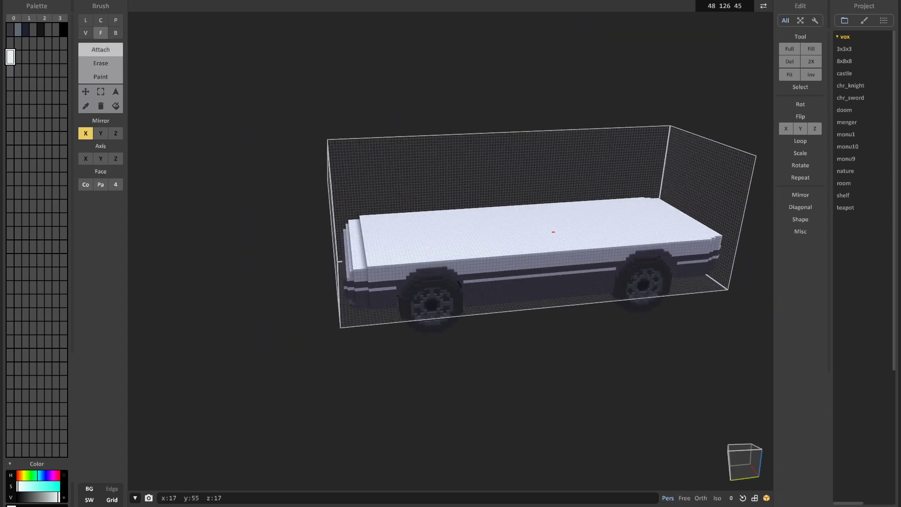
pyautogui.moveTo(450, 282)
pyautogui.mouseDown(button='right')
pyautogui.moveTo(376, 249)
pyautogui.moveTo(460, 305)
pyautogui.moveTo(423, 281)
pyautogui.mouseUp(button='right')
pyautogui.press('b')
pyautogui.press('r')
pyautogui.scroll(4, 393, 317)
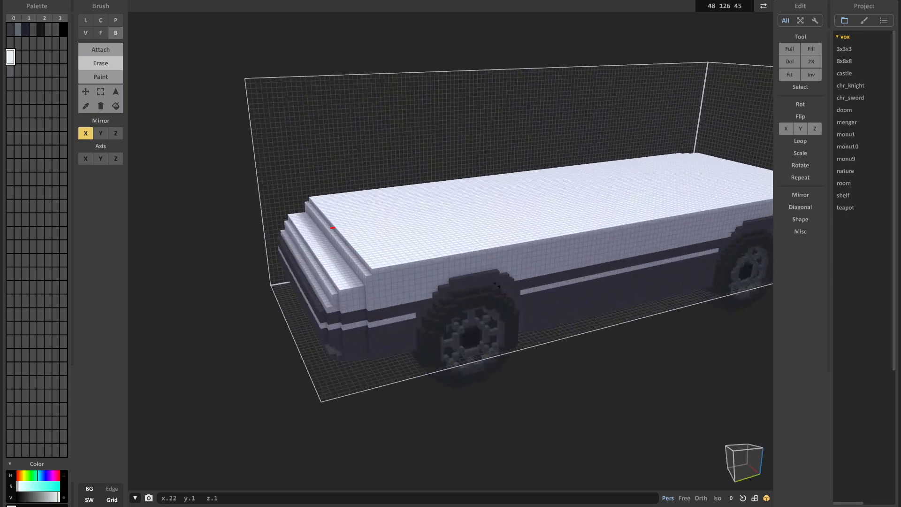
pyautogui.scroll(-3, 394, 336)
pyautogui.scroll(2, 311, 231)
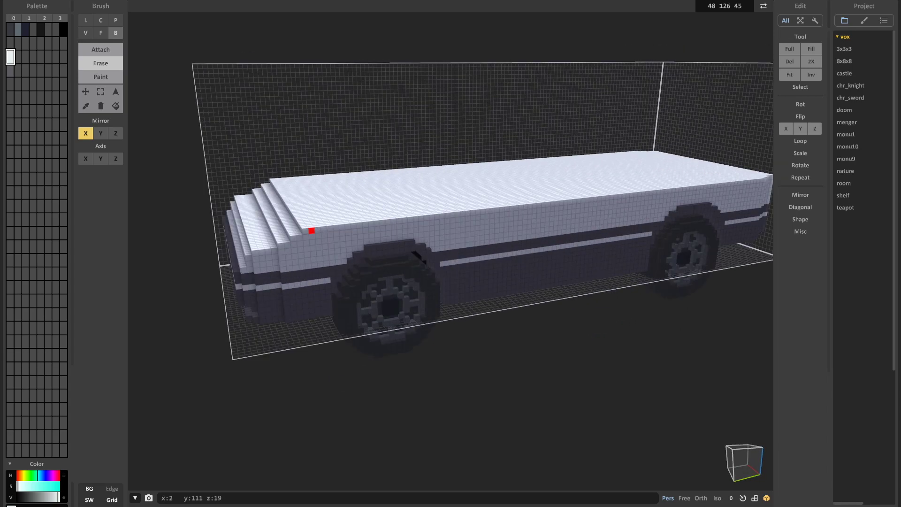
# Add another white layer to the top and erase a wide strip across its front
pyautogui.scroll(-3, 313, 206)
pyautogui.moveTo(313, 205)
pyautogui.mouseDown(button='right')
pyautogui.moveTo(286, 188)
pyautogui.moveTo(314, 218)
pyautogui.mouseUp(button='right')
pyautogui.scroll(3, 287, 187)
pyautogui.click(100, 32)
pyautogui.scroll(-1, 315, 219)
pyautogui.moveTo(376, 206); pyautogui.dragTo(361, 193, button='right')
pyautogui.scroll(-1, 404, 227)
pyautogui.moveTo(380, 305)
pyautogui.mouseDown(button='right')
pyautogui.moveTo(424, 336)
pyautogui.moveTo(410, 314)
pyautogui.moveTo(361, 333)
pyautogui.moveTo(301, 329)
pyautogui.moveTo(382, 338)
pyautogui.moveTo(399, 403)
pyautogui.moveTo(425, 396)
pyautogui.moveTo(434, 406)
pyautogui.moveTo(493, 328)
pyautogui.moveTo(502, 374)
pyautogui.mouseUp(button='right')
pyautogui.scroll(1, 424, 336)
pyautogui.scroll(-2, 409, 313)
pyautogui.press('b')
pyautogui.scroll(2, 338, 328)
pyautogui.scroll(-2, 338, 328)
pyautogui.scroll(-3, 383, 338)
pyautogui.scroll(3, 434, 406)
pyautogui.moveTo(415, 340); pyautogui.dragTo(408, 276, button='right')
pyautogui.scroll(2, 409, 277)
pyautogui.moveTo(373, 176)
pyautogui.mouseDown()
pyautogui.moveTo(412, 258)
pyautogui.moveTo(455, 261)
pyautogui.mouseUp()
pyautogui.scroll(-3, 455, 260)
# Erase more wide strips across the front of the raised top to extend the hood steps towards the cabin
pyautogui.moveTo(455, 260)
pyautogui.mouseDown(button='right')
pyautogui.moveTo(462, 328)
pyautogui.moveTo(450, 286)
pyautogui.mouseUp(button='right')
pyautogui.scroll(3, 451, 286)
pyautogui.scroll(1, 451, 286)
pyautogui.moveTo(484, 224); pyautogui.dragTo(432, 296)
pyautogui.scroll(-3, 432, 298)
pyautogui.moveTo(433, 298)
pyautogui.mouseDown(button='right')
pyautogui.moveTo(458, 371)
pyautogui.moveTo(423, 282)
pyautogui.mouseUp(button='right')
pyautogui.scroll(3, 422, 282)
pyautogui.moveTo(460, 235); pyautogui.dragTo(423, 211, button='right')
pyautogui.scroll(2, 425, 188)
pyautogui.moveTo(426, 166); pyautogui.dragTo(353, 295)
pyautogui.scroll(-2, 353, 296)
# Undo the last erased strip and erase a smaller strip instead
pyautogui.moveTo(353, 296)
pyautogui.mouseDown(button='right')
pyautogui.moveTo(404, 206)
pyautogui.moveTo(415, 282)
pyautogui.moveTo(507, 375)
pyautogui.moveTo(469, 338)
pyautogui.mouseUp(button='right')
pyautogui.scroll(-3, 414, 281)
pyautogui.moveTo(604, 344); pyautogui.dragTo(603, 359, button='right')
pyautogui.hotkey('ctrl', 'z')
pyautogui.moveTo(603, 359); pyautogui.dragTo(421, 324, button='middle')
pyautogui.scroll(3, 421, 323)
pyautogui.moveTo(420, 323); pyautogui.dragTo(434, 314)
# Erase a face layer from the body side ahead of the front wheel to add another bevel step
pyautogui.scroll(-3, 434, 314)
pyautogui.moveTo(434, 313)
pyautogui.mouseDown(button='right')
pyautogui.moveTo(498, 244)
pyautogui.moveTo(550, 338)
pyautogui.moveTo(398, 262)
pyautogui.mouseUp(button='right')
pyautogui.moveTo(282, 305); pyautogui.dragTo(374, 202, button='middle')
pyautogui.scroll(3, 375, 202)
pyautogui.press('f')
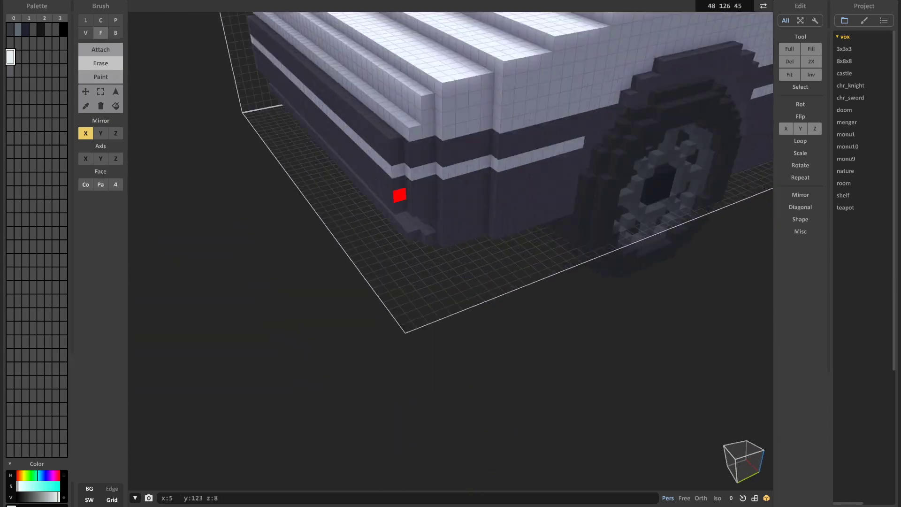
pyautogui.click(430, 170)
pyautogui.moveTo(430, 170)
pyautogui.mouseDown(button='right')
pyautogui.moveTo(488, 181)
pyautogui.moveTo(422, 179)
pyautogui.moveTo(469, 173)
pyautogui.moveTo(427, 169)
pyautogui.mouseUp(button='right')
pyautogui.scroll(-3, 488, 180)
pyautogui.scroll(-3, 422, 179)
pyautogui.scroll(5, 469, 174)
pyautogui.scroll(-4, 451, 253)
pyautogui.moveTo(451, 253)
pyautogui.mouseDown(button='right')
pyautogui.moveTo(531, 226)
pyautogui.moveTo(450, 263)
pyautogui.mouseUp(button='right')
pyautogui.moveTo(530, 277); pyautogui.dragTo(547, 289, button='right')
pyautogui.scroll(3, 547, 289)
pyautogui.scroll(5, 547, 289)
# Attach dark voxels down the front side of the front wheel arch to extend its stepped rim lower
pyautogui.moveTo(547, 289); pyautogui.dragTo(329, 164, button='middle')
pyautogui.press('t')
pyautogui.moveTo(460, 75); pyautogui.dragTo(390, 187, button='middle')
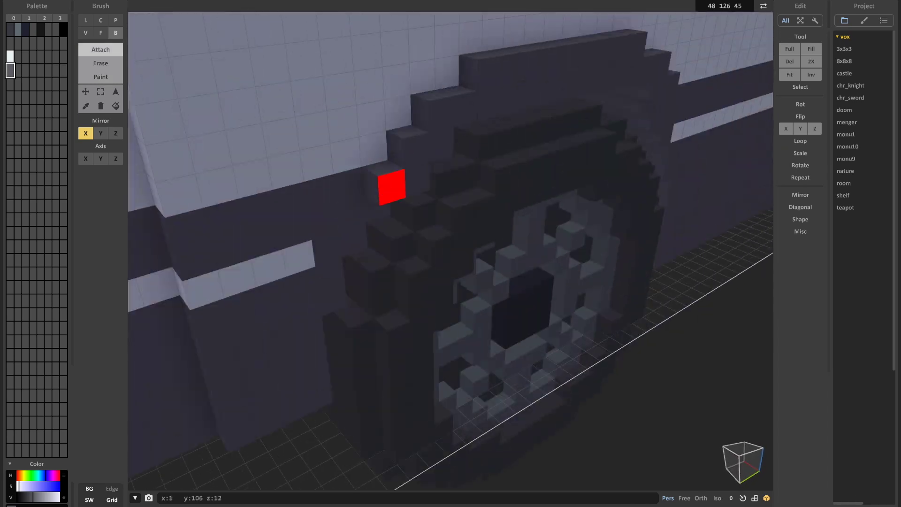
pyautogui.moveTo(342, 261); pyautogui.dragTo(449, 151, button='middle')
pyautogui.scroll(-4, 448, 151)
pyautogui.moveTo(517, 299); pyautogui.dragTo(300, 267, button='right')
pyautogui.moveTo(300, 267); pyautogui.dragTo(419, 208, button='middle')
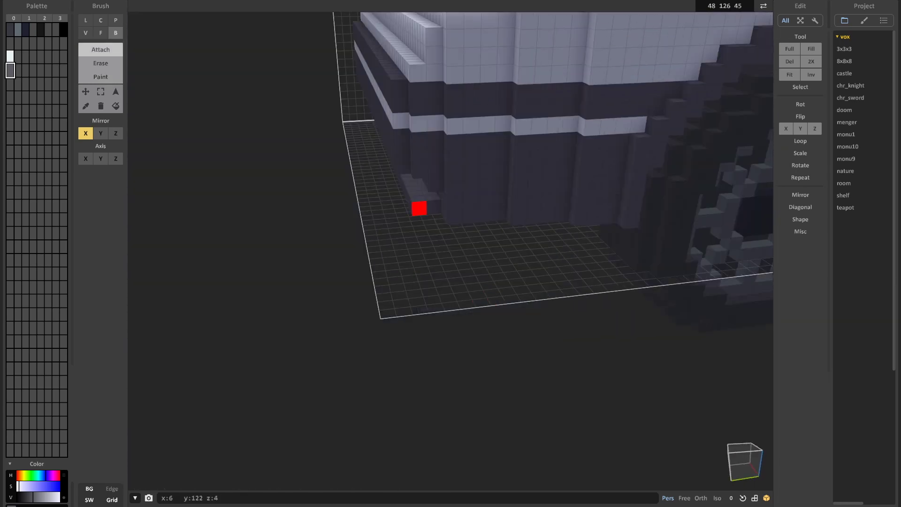
# Attach dark voxels along the body's lower edge ahead of the front wheel to form a protruding bumper lip
pyautogui.moveTo(570, 162); pyautogui.dragTo(426, 318, button='middle')
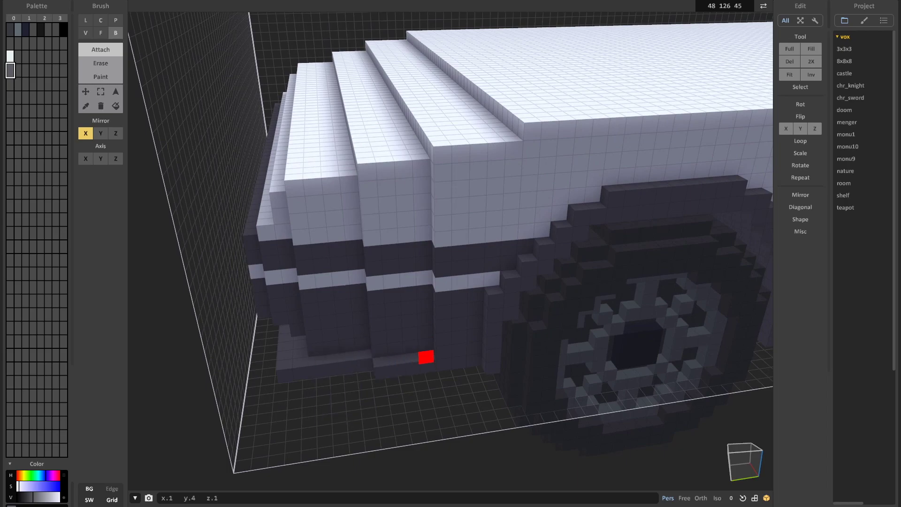
pyautogui.moveTo(442, 364); pyautogui.dragTo(474, 360)
pyautogui.scroll(-8, 474, 361)
pyautogui.moveTo(474, 361); pyautogui.dragTo(573, 371, button='right')
pyautogui.moveTo(662, 385); pyautogui.dragTo(538, 392, button='middle')
pyautogui.scroll(8, 538, 393)
pyautogui.moveTo(455, 370); pyautogui.dragTo(476, 355)
# Inspect the car's front and sides, and check the overall shape in world view
pyautogui.scroll(-8, 543, 327)
pyautogui.moveTo(543, 327); pyautogui.dragTo(391, 174, button='right')
pyautogui.scroll(4, 392, 174)
pyautogui.moveTo(392, 173); pyautogui.dragTo(389, 229, button='middle')
pyautogui.press('r')
pyautogui.scroll(-4, 389, 229)
pyautogui.moveTo(389, 229)
pyautogui.mouseDown(button='right')
pyautogui.moveTo(540, 272)
pyautogui.moveTo(653, 230)
pyautogui.mouseUp(button='right')
pyautogui.moveTo(652, 230)
pyautogui.mouseDown(button='middle')
pyautogui.moveTo(547, 227)
pyautogui.moveTo(549, 282)
pyautogui.mouseUp(button='middle')
pyautogui.scroll(5, 547, 227)
pyautogui.press('t')
pyautogui.moveTo(517, 251); pyautogui.dragTo(474, 237, button='right')
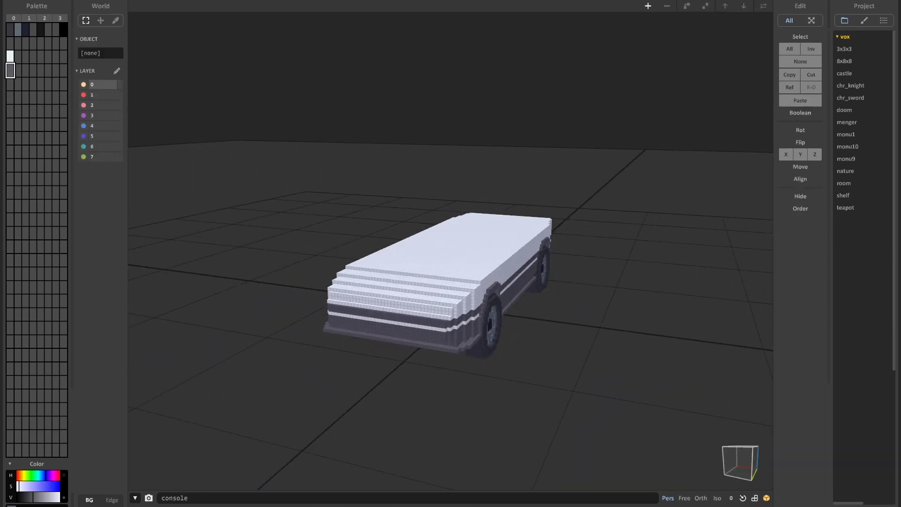
pyautogui.moveTo(516, 263); pyautogui.dragTo(305, 230, button='right')
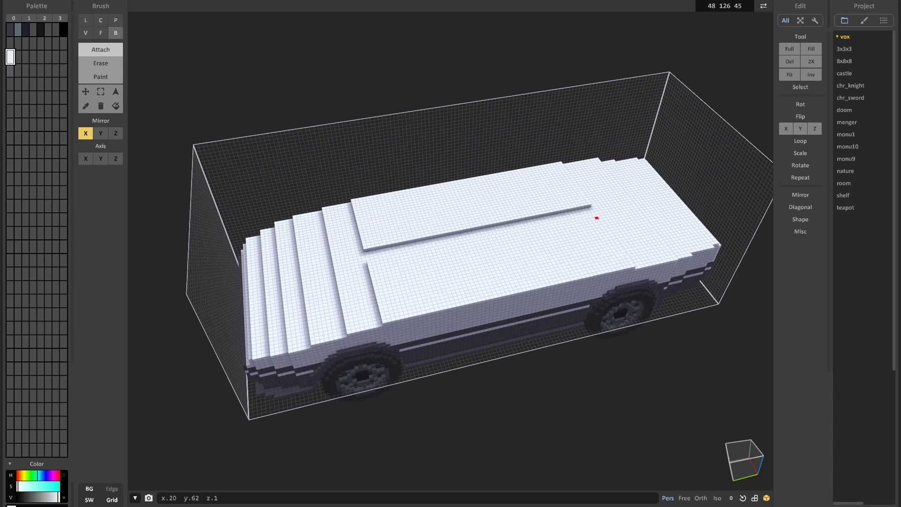
# Attach a one-voxel-thick white layer over the middle of the top, behind the stepped hood
pyautogui.moveTo(607, 210); pyautogui.dragTo(582, 155, button='right')
pyautogui.moveTo(610, 206); pyautogui.dragTo(447, 204, button='middle')
pyautogui.scroll(4, 447, 204)
pyautogui.press('f')
pyautogui.scroll(-6, 446, 203)
pyautogui.moveTo(446, 203); pyautogui.dragTo(474, 204, button='right')
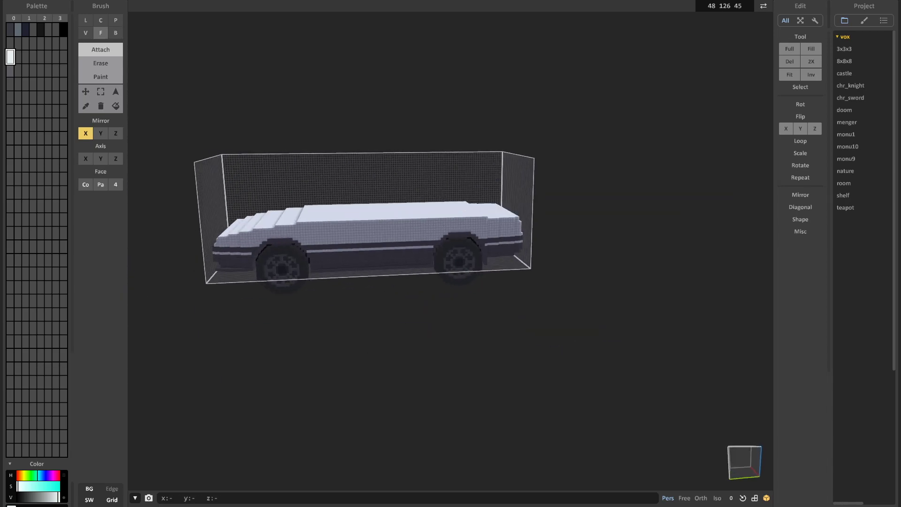
pyautogui.press('b')
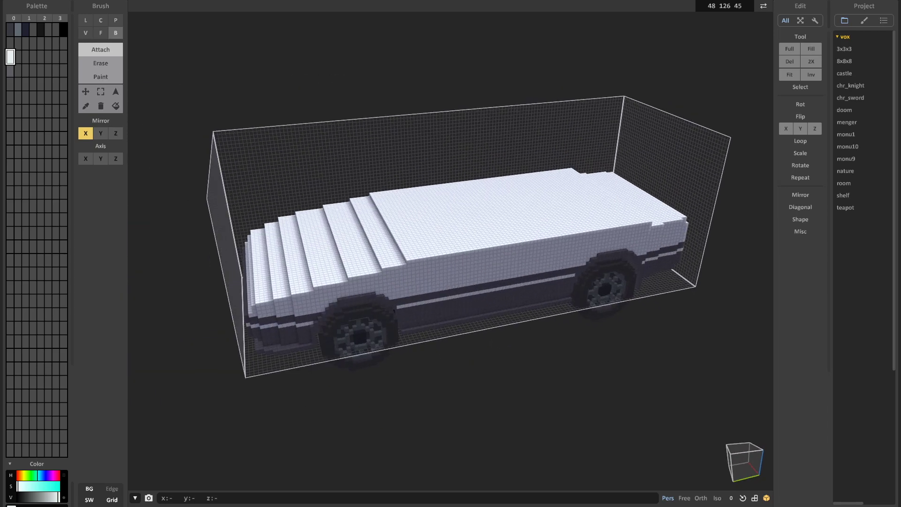
# Try to extrude the cabin top upwards by 21 layers into a tall block
pyautogui.scroll(-3, 450, 202)
pyautogui.scroll(5, 450, 202)
pyautogui.press('f')
pyautogui.moveTo(415, 175); pyautogui.dragTo(417, 86)
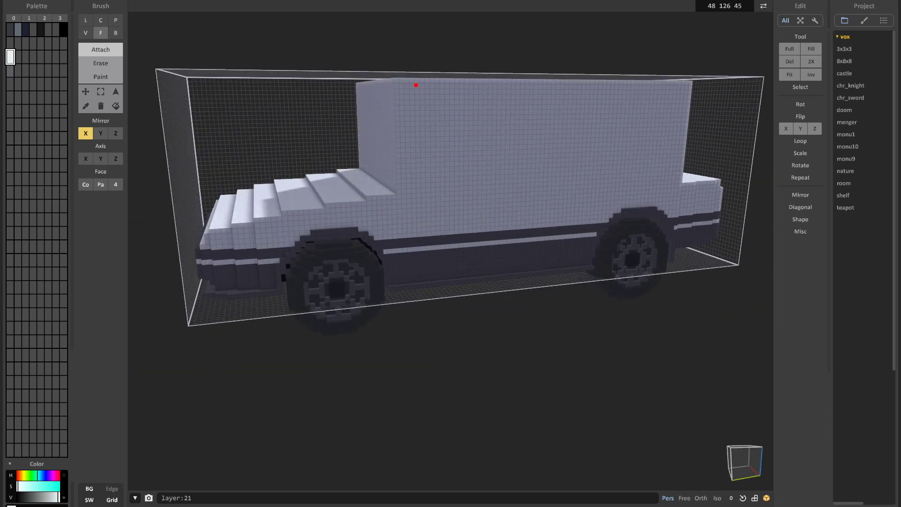
pyautogui.moveTo(416, 87); pyautogui.dragTo(376, 71, button='right')
pyautogui.scroll(-4, 376, 70)
pyautogui.moveTo(376, 188); pyautogui.dragTo(512, 207, button='right')
pyautogui.press('b')
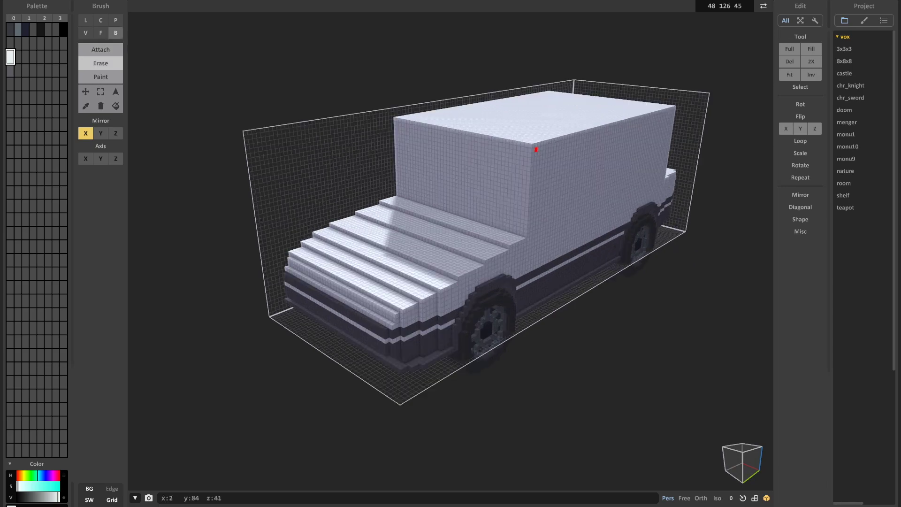
pyautogui.moveTo(457, 178); pyautogui.dragTo(570, 191, button='right')
pyautogui.moveTo(426, 168); pyautogui.dragTo(472, 157, button='right')
pyautogui.moveTo(539, 265)
pyautogui.mouseDown(button='right')
pyautogui.moveTo(492, 278)
pyautogui.moveTo(534, 268)
pyautogui.mouseUp(button='right')
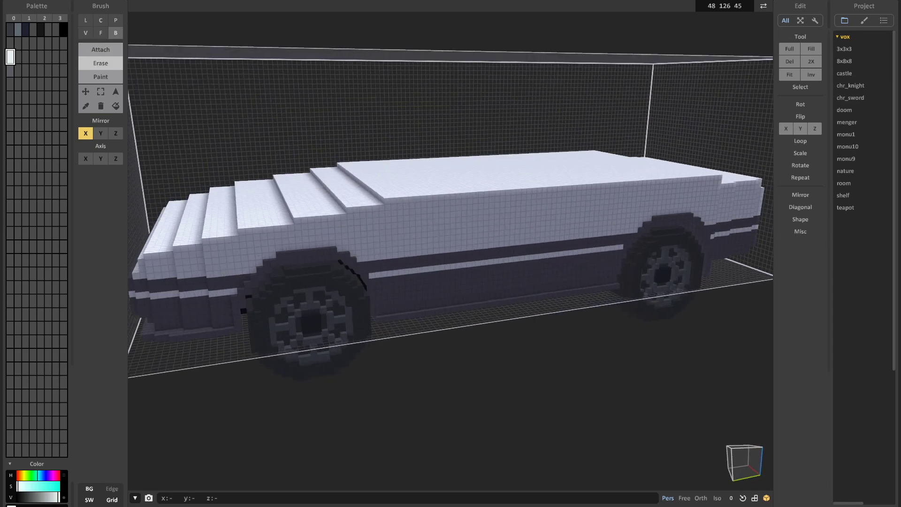
# Attach white voxels over the rear deck to extend the top layer to the back and raise the surface
pyautogui.moveTo(534, 268)
pyautogui.mouseDown(button='right')
pyautogui.moveTo(498, 281)
pyautogui.moveTo(547, 260)
pyautogui.moveTo(498, 282)
pyautogui.mouseUp(button='right')
pyautogui.scroll(-5, 470, 262)
pyautogui.press('t')
pyautogui.scroll(6, 366, 244)
pyautogui.moveTo(346, 256)
pyautogui.mouseDown()
pyautogui.moveTo(377, 237)
pyautogui.moveTo(605, 157)
pyautogui.mouseUp()
pyautogui.moveTo(606, 157)
pyautogui.mouseDown(button='right')
pyautogui.moveTo(422, 188)
pyautogui.moveTo(423, 179)
pyautogui.mouseUp(button='right')
pyautogui.press('f')
pyautogui.moveTo(470, 202); pyautogui.dragTo(446, 183, button='right')
pyautogui.moveTo(479, 197); pyautogui.dragTo(479, 183)
pyautogui.scroll(-5, 540, 188)
# Erase strips along the upper rear edge to step the back of the car inwards
pyautogui.moveTo(446, 198)
pyautogui.mouseDown(button='right')
pyautogui.moveTo(540, 188)
pyautogui.moveTo(488, 206)
pyautogui.moveTo(554, 202)
pyautogui.moveTo(488, 225)
pyautogui.mouseUp(button='right')
pyautogui.scroll(4, 488, 206)
pyautogui.press('r')
pyautogui.scroll(-6, 488, 207)
pyautogui.scroll(8, 483, 230)
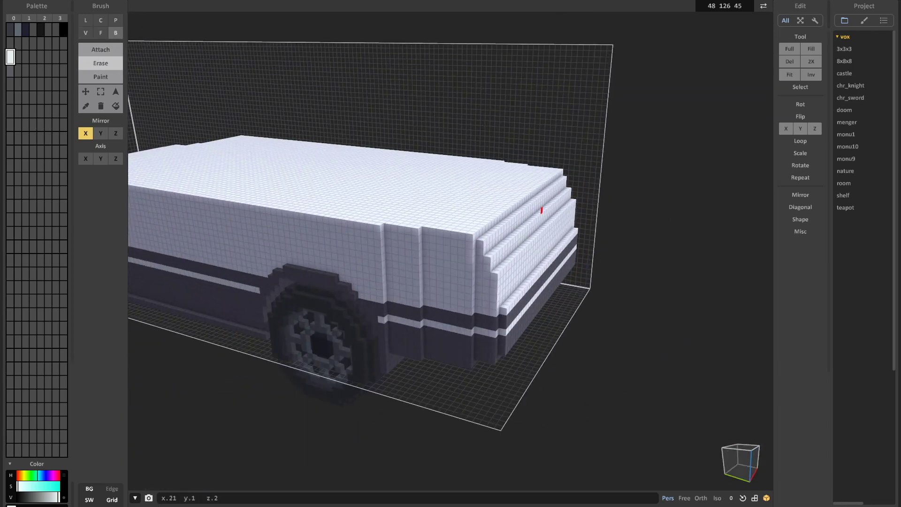
pyautogui.scroll(-7, 542, 211)
pyautogui.moveTo(542, 211); pyautogui.dragTo(497, 214, button='right')
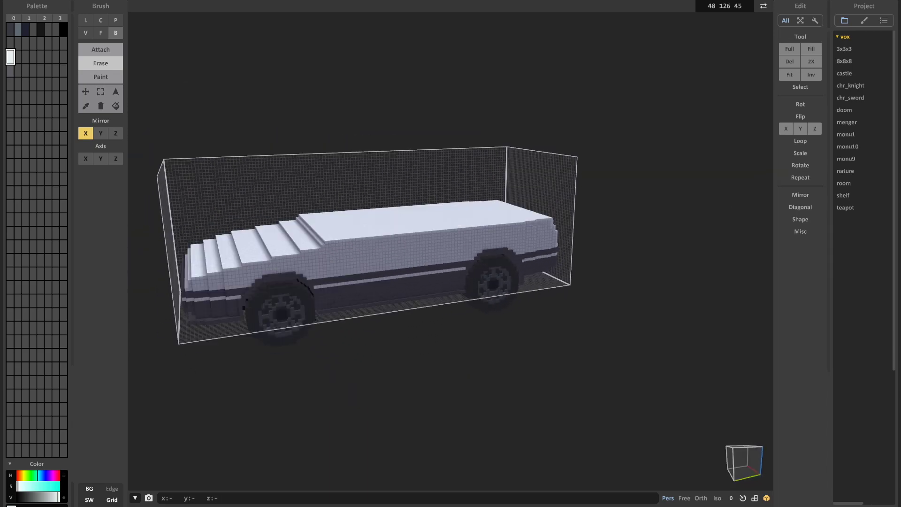
# Undo the last edit, then raise the cabin roof and erase rows at its front to build a stepped windshield slope
pyautogui.hotkey('ctrl', 'z')
pyautogui.scroll(3, 315, 217)
pyautogui.moveTo(315, 217)
pyautogui.mouseDown(button='right')
pyautogui.moveTo(359, 223)
pyautogui.moveTo(368, 235)
pyautogui.mouseUp(button='right')
pyautogui.press('b')
pyautogui.press('r')
pyautogui.moveTo(336, 282); pyautogui.dragTo(314, 255)
pyautogui.moveTo(506, 216); pyautogui.dragTo(540, 214)
pyautogui.press('f')
pyautogui.scroll(-3, 539, 214)
pyautogui.moveTo(540, 214)
pyautogui.mouseDown(button='right')
pyautogui.moveTo(511, 183)
pyautogui.moveTo(535, 225)
pyautogui.moveTo(464, 176)
pyautogui.mouseUp(button='right')
pyautogui.press('b')
pyautogui.scroll(-3, 494, 209)
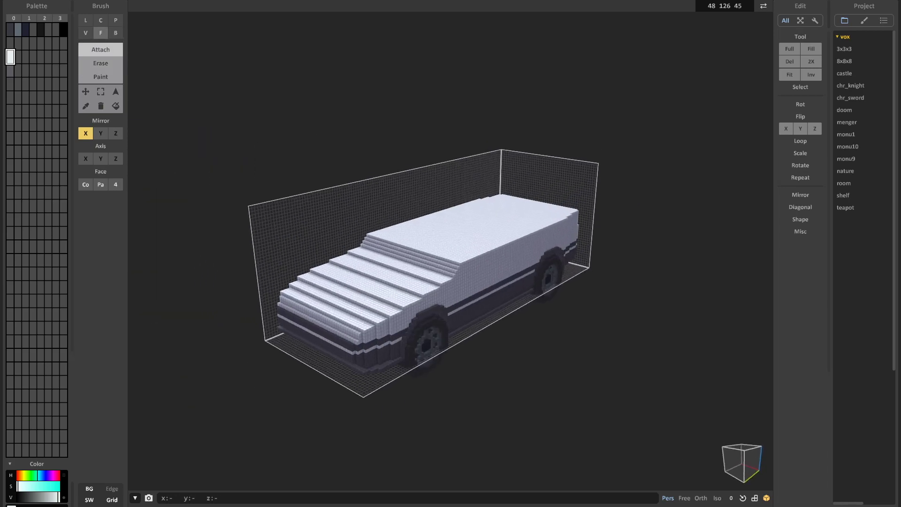
# Try to raise the cabin with extra white layers and erase front rows to extend the stepped windshield
pyautogui.press('f')
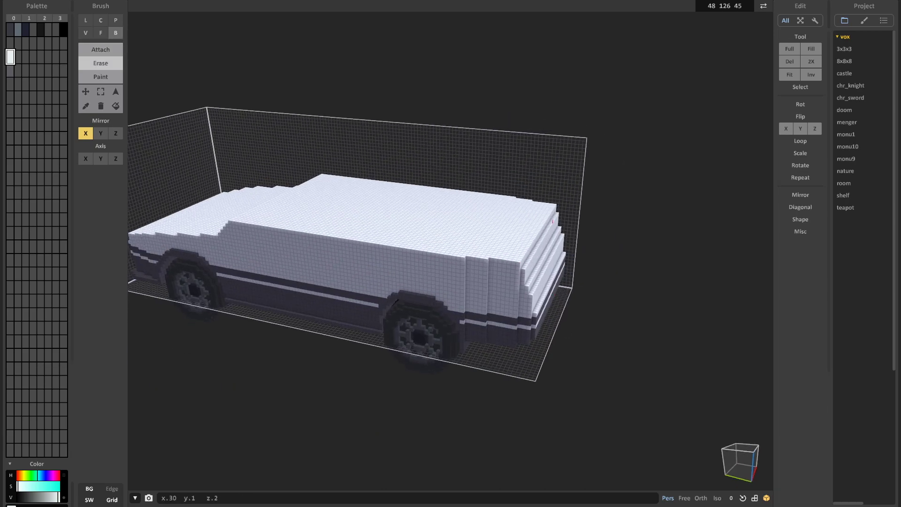
pyautogui.scroll(3, 538, 197)
pyautogui.moveTo(577, 160); pyautogui.dragTo(617, 199, button='right')
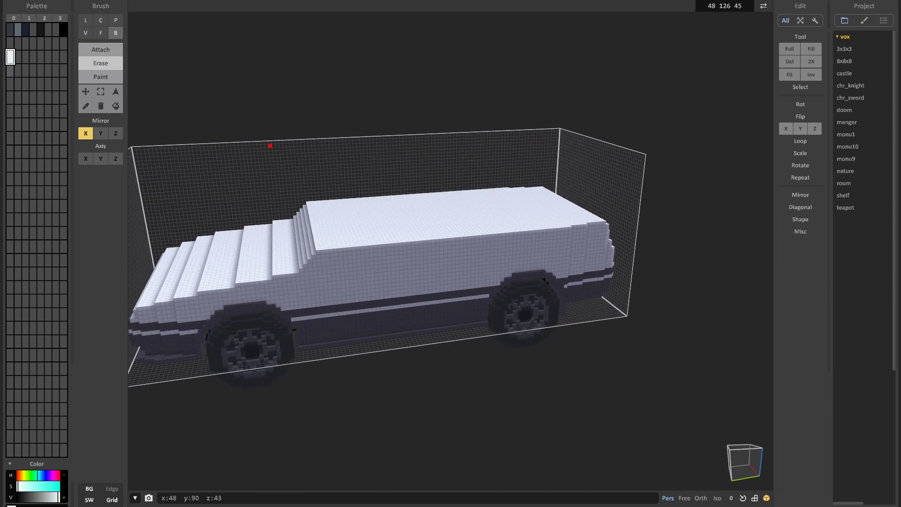
pyautogui.press('f')
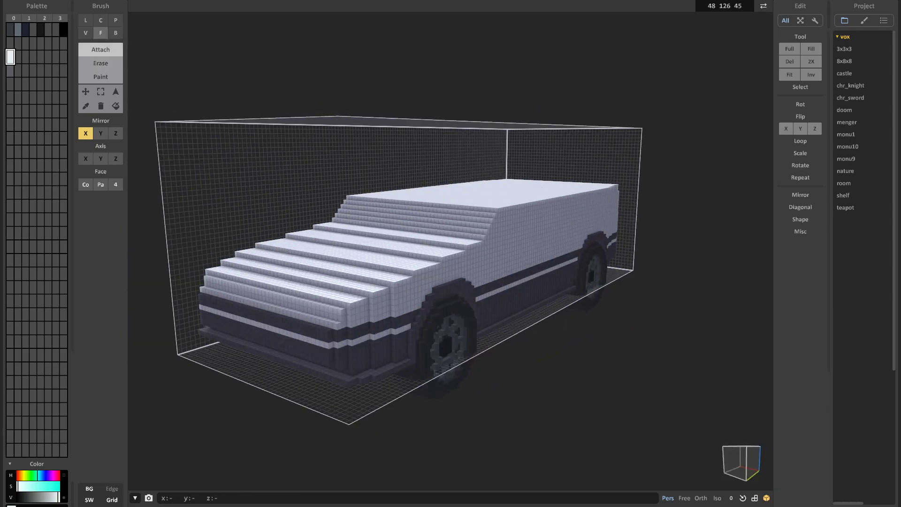
# Try to erase strips along the cabin's long sides so the stacked roof layers step inwards
pyautogui.press('b')
pyautogui.moveTo(625, 200); pyautogui.dragTo(641, 193)
pyautogui.moveTo(422, 274)
pyautogui.mouseDown(button='right')
pyautogui.moveTo(484, 286)
pyautogui.moveTo(549, 237)
pyautogui.mouseUp(button='right')
pyautogui.moveTo(555, 235); pyautogui.dragTo(627, 190)
pyautogui.moveTo(514, 220)
pyautogui.mouseDown(button='right')
pyautogui.moveTo(397, 252)
pyautogui.moveTo(476, 280)
pyautogui.moveTo(445, 220)
pyautogui.moveTo(453, 280)
pyautogui.moveTo(427, 284)
pyautogui.moveTo(471, 312)
pyautogui.moveTo(310, 336)
pyautogui.moveTo(309, 237)
pyautogui.mouseUp(button='right')
pyautogui.scroll(-3, 477, 294)
pyautogui.scroll(3, 477, 280)
pyautogui.scroll(-2, 445, 220)
pyautogui.scroll(-3, 470, 312)
pyautogui.scroll(3, 471, 311)
pyautogui.scroll(-3, 602, 232)
pyautogui.moveTo(601, 233); pyautogui.dragTo(474, 352, button='right')
pyautogui.scroll(3, 432, 273)
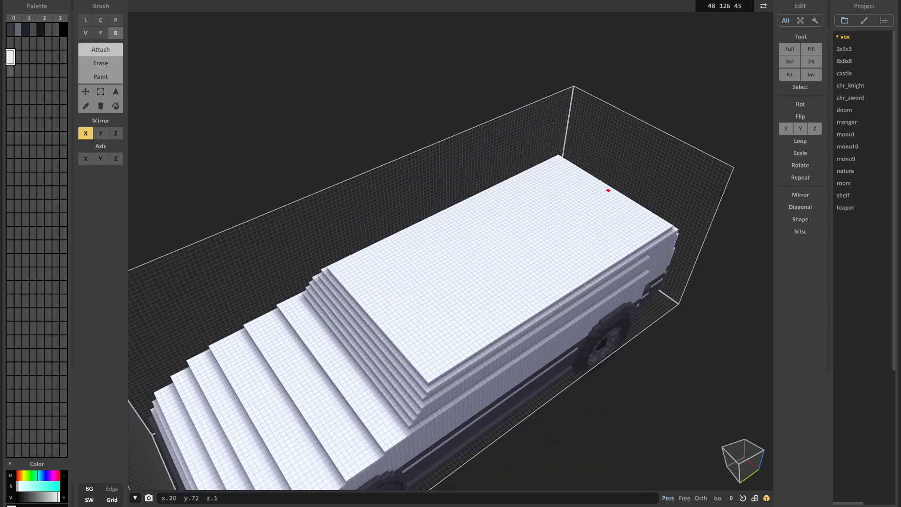
# Try to step the roof's rear by erasing strips of the top layer along its back edge
pyautogui.press('f')
pyautogui.press('b')
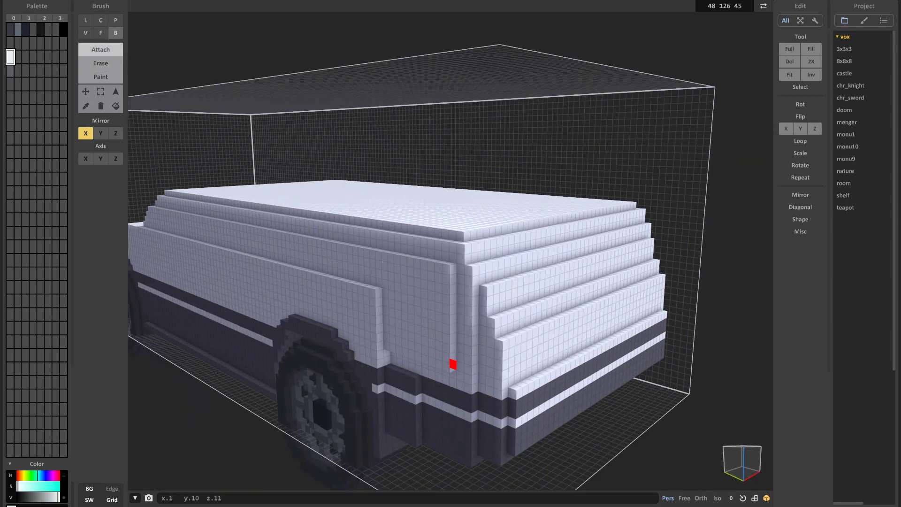
pyautogui.moveTo(546, 375); pyautogui.dragTo(629, 392, button='right')
pyautogui.scroll(-4, 629, 392)
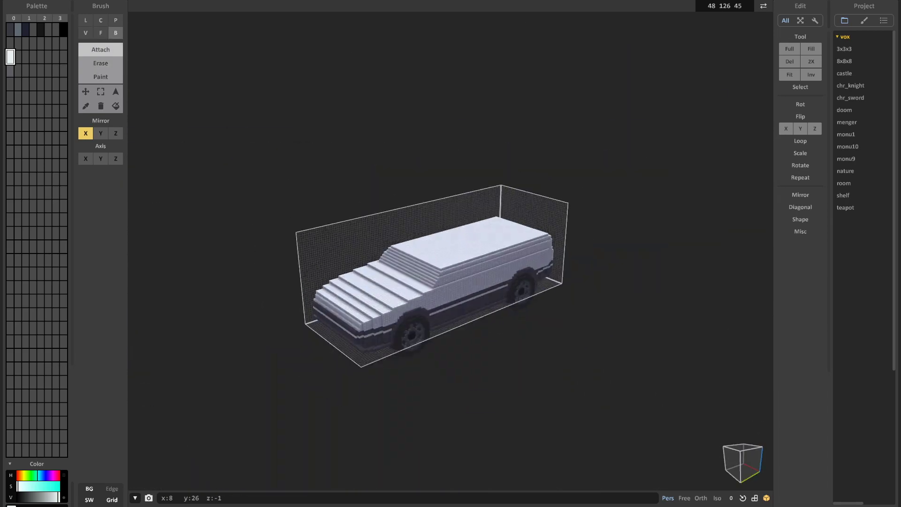
pyautogui.scroll(4, 490, 366)
pyautogui.moveTo(491, 366); pyautogui.dragTo(477, 405, button='right')
pyautogui.moveTo(564, 223); pyautogui.dragTo(580, 214)
pyautogui.moveTo(563, 301)
pyautogui.mouseDown(button='right')
pyautogui.moveTo(606, 324)
pyautogui.moveTo(639, 293)
pyautogui.moveTo(553, 343)
pyautogui.mouseUp(button='right')
pyautogui.moveTo(469, 325)
pyautogui.mouseDown()
pyautogui.moveTo(506, 302)
pyautogui.moveTo(586, 193)
pyautogui.mouseUp()
pyautogui.moveTo(591, 211); pyautogui.dragTo(524, 241, button='right')
# Try to cut the cabin's upper rear corner along a diagonal in side view with a projected erase line
pyautogui.press('f')
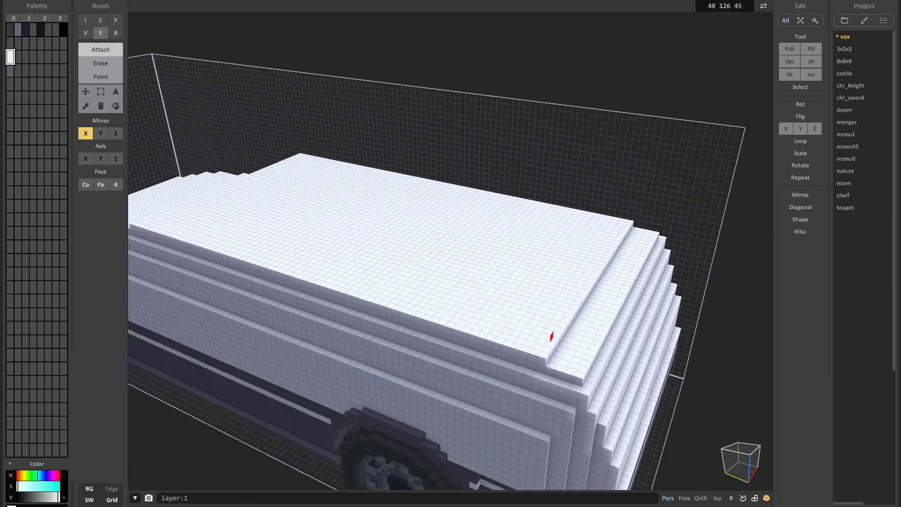
pyautogui.scroll(-8, 571, 345)
pyautogui.moveTo(571, 345); pyautogui.dragTo(615, 294, button='right')
pyautogui.scroll(2, 615, 293)
pyautogui.moveTo(615, 293); pyautogui.dragTo(561, 302, button='middle')
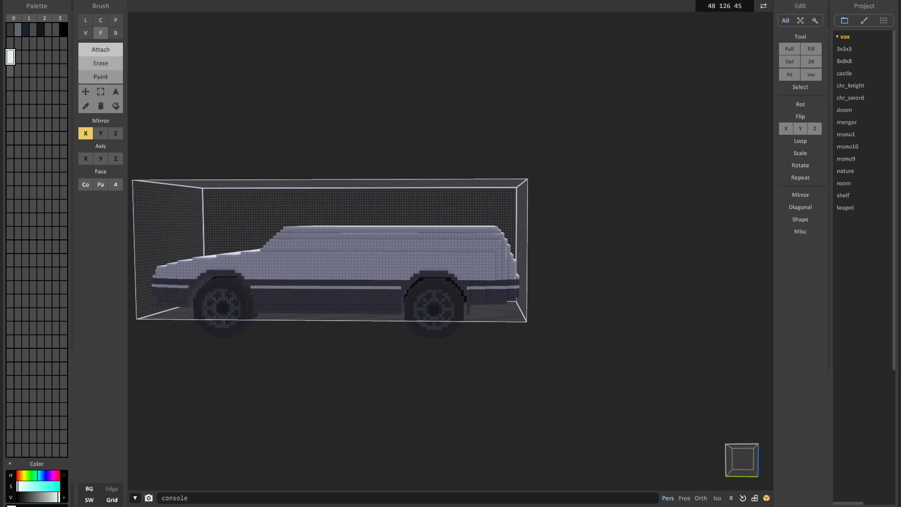
pyautogui.press('l')
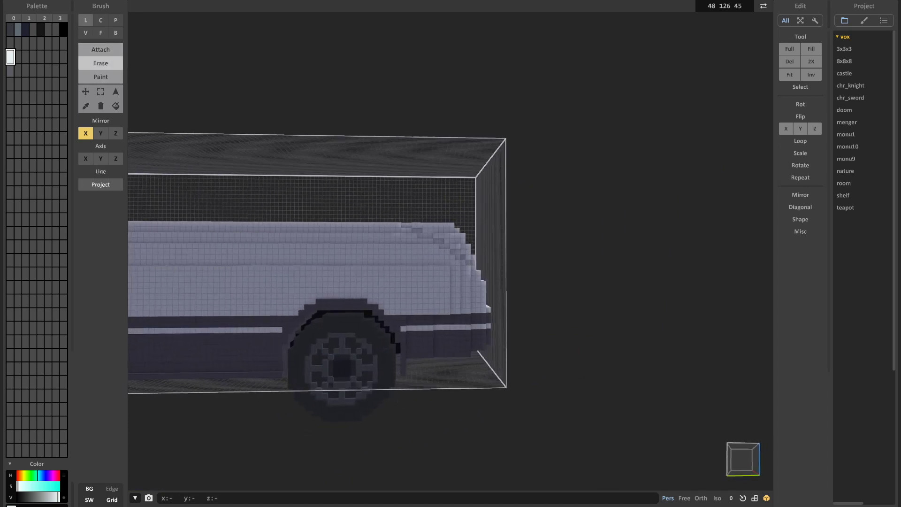
pyautogui.press('f')
# Try to extrude the cabin into a tall block and slope its rear with a projected diagonal erase line
pyautogui.moveTo(501, 249)
pyautogui.mouseDown(button='right')
pyautogui.moveTo(444, 282)
pyautogui.moveTo(492, 259)
pyautogui.mouseUp(button='right')
pyautogui.scroll(-5, 493, 258)
pyautogui.moveTo(493, 259); pyautogui.dragTo(657, 273, button='middle')
pyautogui.moveTo(657, 272); pyautogui.dragTo(673, 305, button='right')
pyautogui.moveTo(544, 249); pyautogui.dragTo(491, 206, button='right')
pyautogui.click(100, 64)
pyautogui.click(85, 21)
pyautogui.moveTo(619, 265); pyautogui.dragTo(552, 265, button='middle')
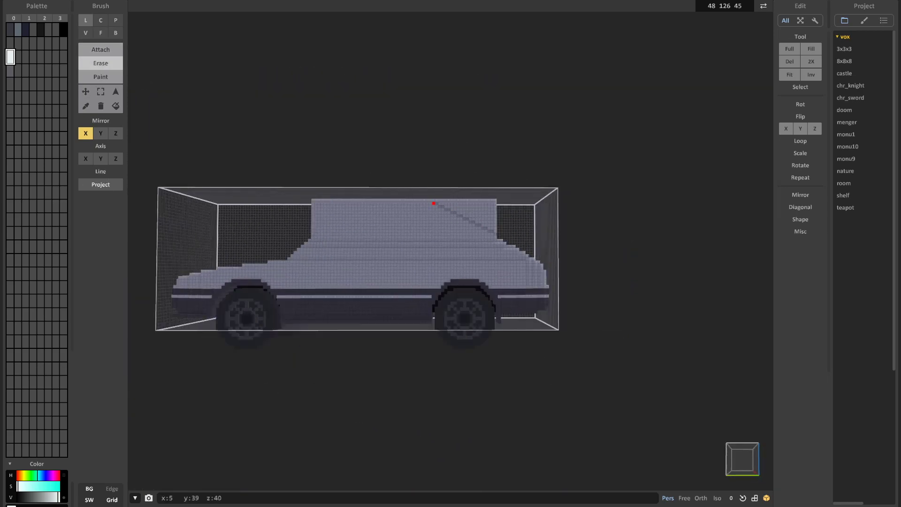
pyautogui.press('f')
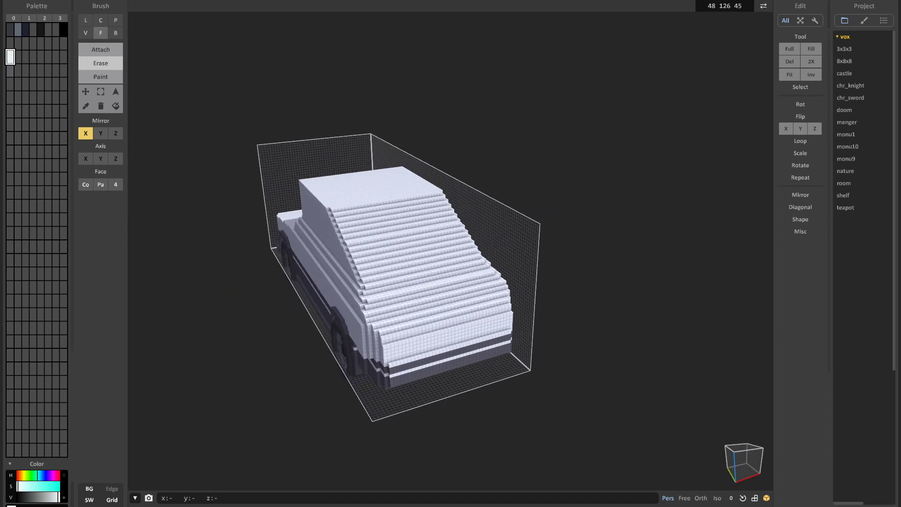
# Try to cut the tall cabin's front along a diagonal line and erase the excess to form a sloped windshield
pyautogui.press('l')
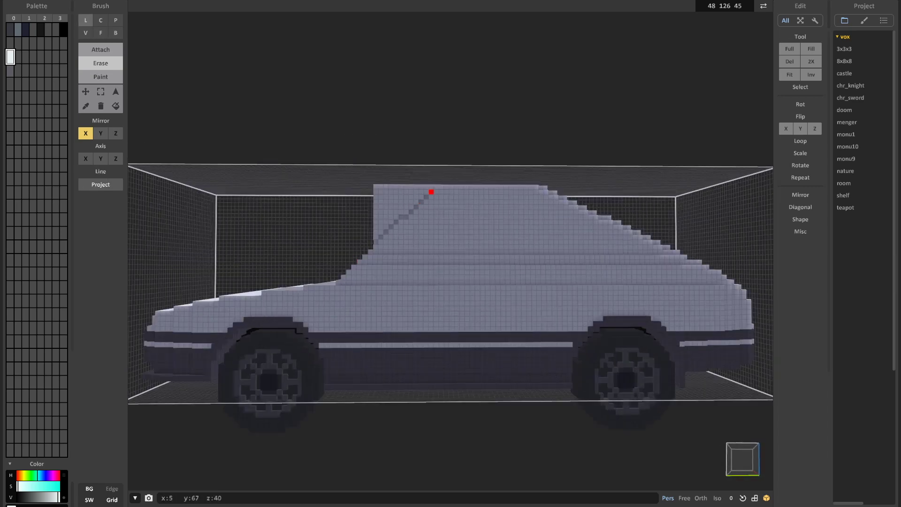
pyautogui.moveTo(445, 186); pyautogui.dragTo(488, 221, button='right')
pyautogui.press('f')
pyautogui.click(446, 227)
pyautogui.moveTo(535, 319)
pyautogui.mouseDown(button='right')
pyautogui.moveTo(499, 294)
pyautogui.moveTo(530, 324)
pyautogui.mouseUp(button='right')
# Try to cut slanted lines along both cabin sides from the front and erase the excess faces to taper it
pyautogui.press('l')
pyautogui.moveTo(685, 253); pyautogui.dragTo(654, 216, button='right')
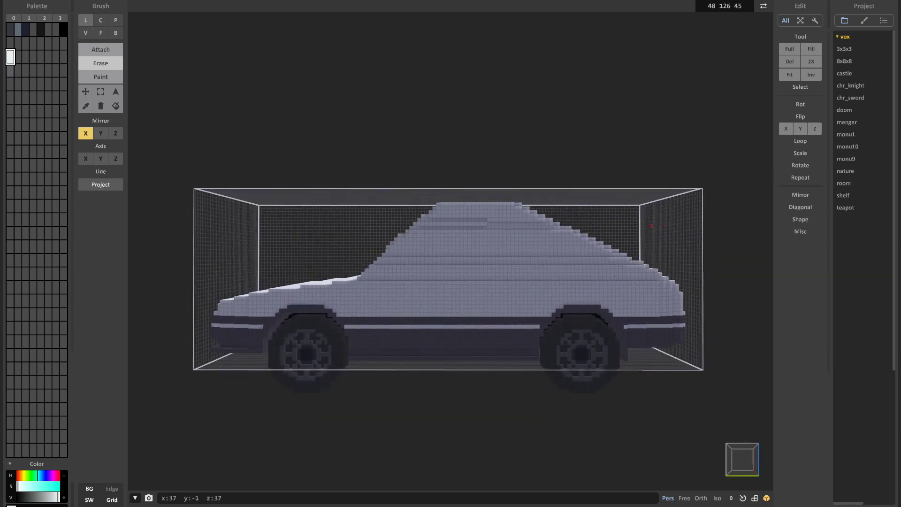
pyautogui.press('f')
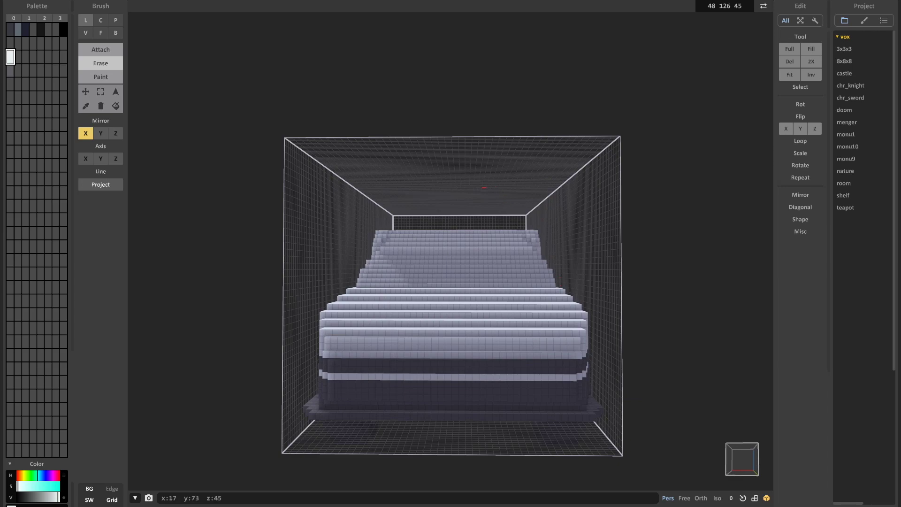
pyautogui.press('f')
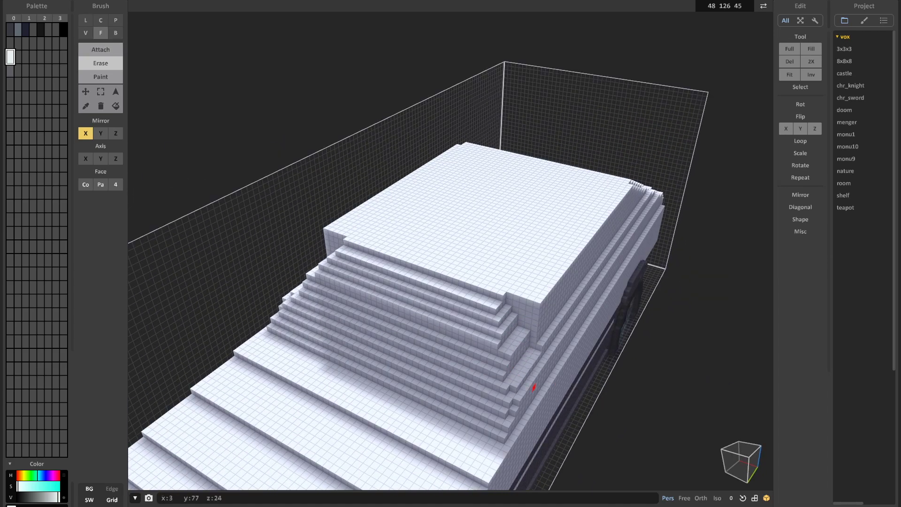
pyautogui.click(558, 312)
pyautogui.moveTo(558, 312); pyautogui.dragTo(610, 263, button='right')
pyautogui.click(627, 235)
pyautogui.scroll(-5, 628, 239)
pyautogui.scroll(4, 615, 370)
pyautogui.moveTo(616, 376); pyautogui.dragTo(662, 371, button='right')
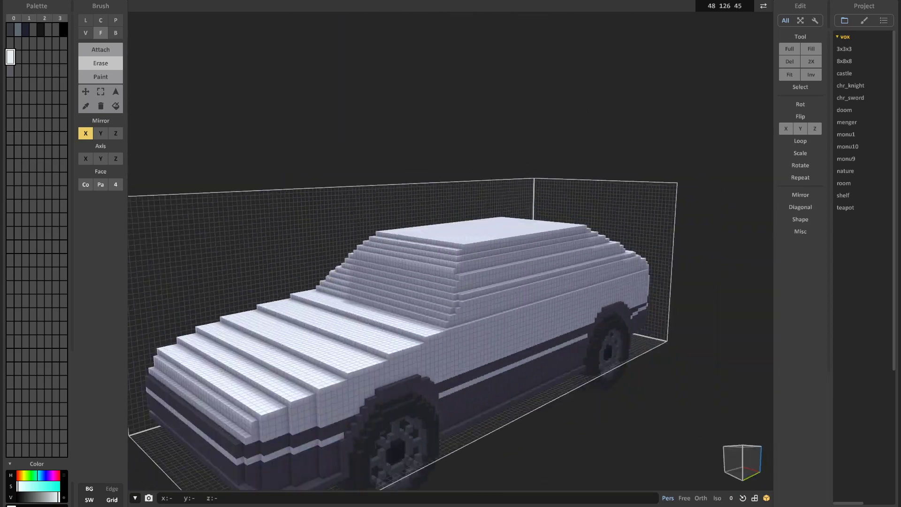
pyautogui.scroll(4, 403, 247)
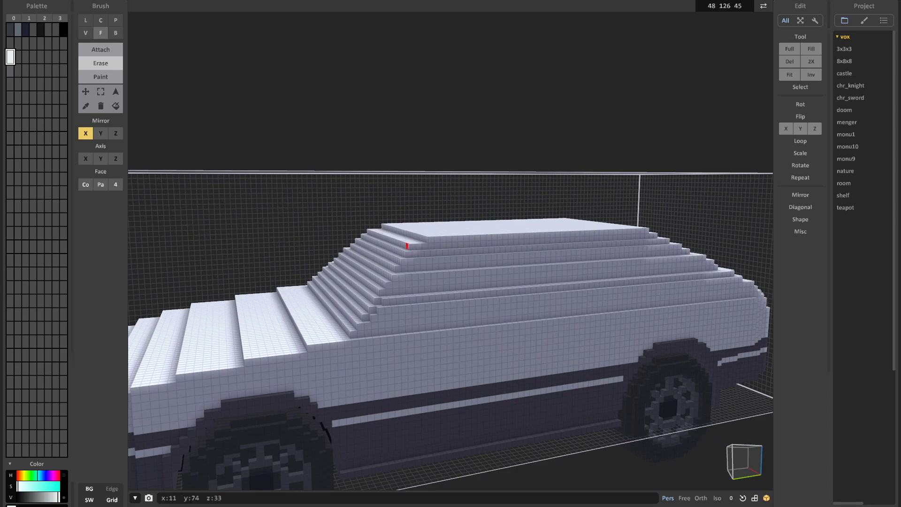
pyautogui.scroll(-5, 469, 319)
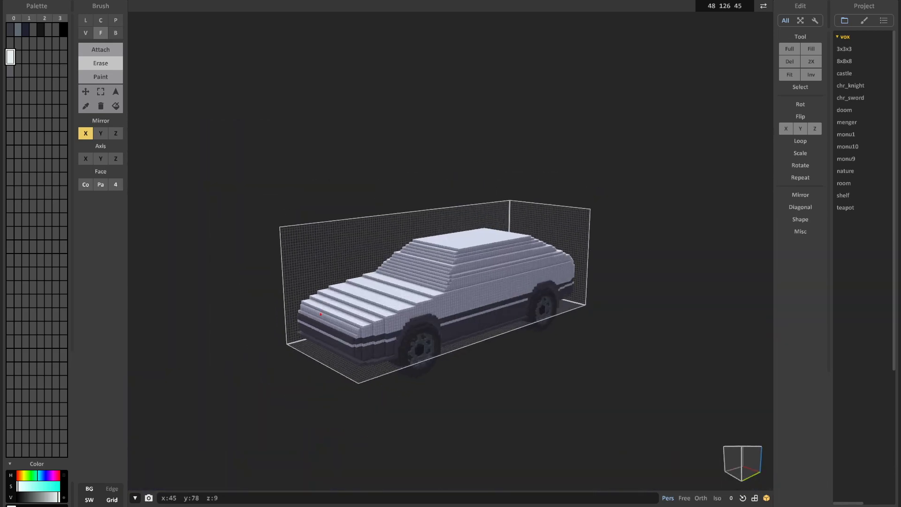
# Undo the tall sloped cabin edits back to the low roof
pyautogui.moveTo(403, 309); pyautogui.dragTo(404, 348, button='right')
pyautogui.scroll(3, 404, 348)
pyautogui.press('t')
pyautogui.moveTo(404, 347); pyautogui.dragTo(401, 258)
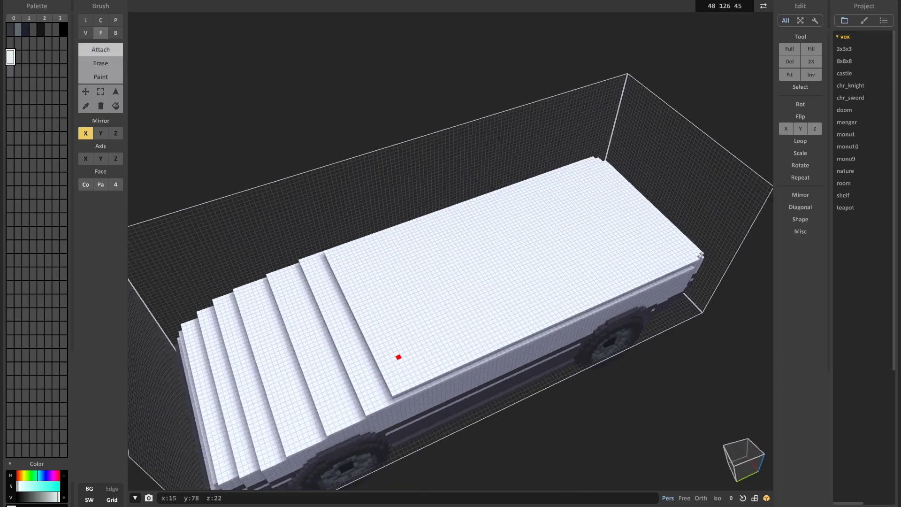
pyautogui.hotkey('ctrl', 'z')
# Erase strips around the edges of the low roof layer to step it inwards
pyautogui.press('b')
pyautogui.moveTo(633, 206); pyautogui.dragTo(671, 175, button='right')
pyautogui.scroll(-3, 690, 164)
pyautogui.scroll(3, 368, 272)
pyautogui.moveTo(369, 272); pyautogui.dragTo(676, 306, button='right')
pyautogui.scroll(-3, 420, 364)
pyautogui.scroll(3, 551, 326)
pyautogui.scroll(-3, 584, 308)
pyautogui.scroll(3, 503, 355)
pyautogui.moveTo(503, 356); pyautogui.dragTo(423, 338, button='right')
pyautogui.moveTo(614, 303); pyautogui.dragTo(704, 340, button='right')
# Attach another white layer to the roof and erase its outer strips to continue the stepped cabin
pyautogui.press('t')
pyautogui.click(451, 300)
pyautogui.moveTo(451, 300)
pyautogui.mouseDown(button='right')
pyautogui.moveTo(507, 276)
pyautogui.moveTo(413, 314)
pyautogui.mouseUp(button='right')
pyautogui.scroll(3, 413, 314)
pyautogui.press('b')
pyautogui.moveTo(418, 390); pyautogui.dragTo(253, 399, button='right')
pyautogui.scroll(-4, 455, 372)
pyautogui.moveTo(456, 371); pyautogui.dragTo(489, 353, button='right')
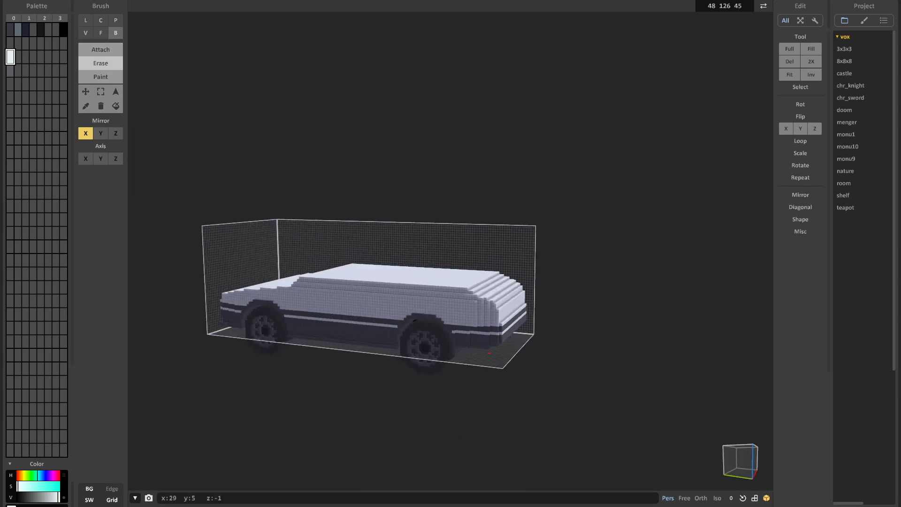
# Erase a row along the roof's front edge to continue the stepped windshield
pyautogui.scroll(2, 381, 336)
pyautogui.press('f')
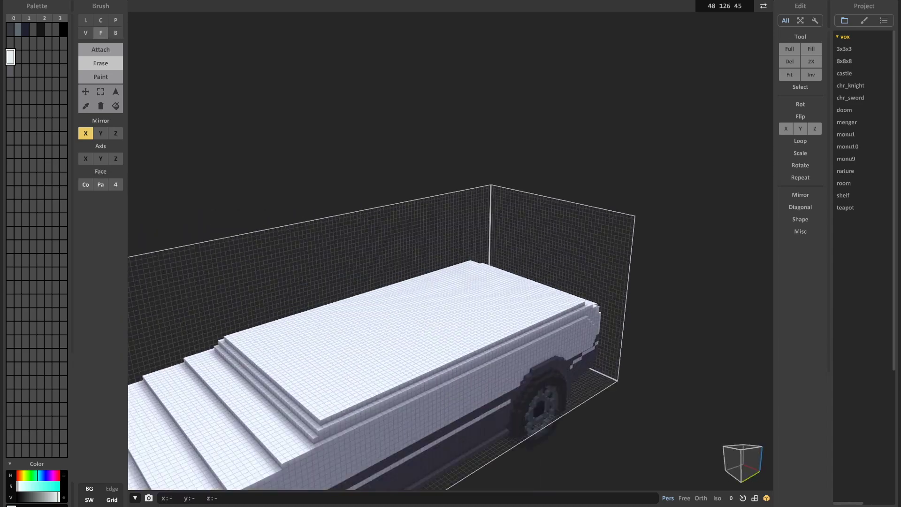
pyautogui.moveTo(310, 338); pyautogui.dragTo(338, 357, button='right')
pyautogui.moveTo(240, 343); pyautogui.dragTo(293, 382)
pyautogui.scroll(-4, 422, 371)
pyautogui.moveTo(479, 399); pyautogui.dragTo(399, 354, button='right')
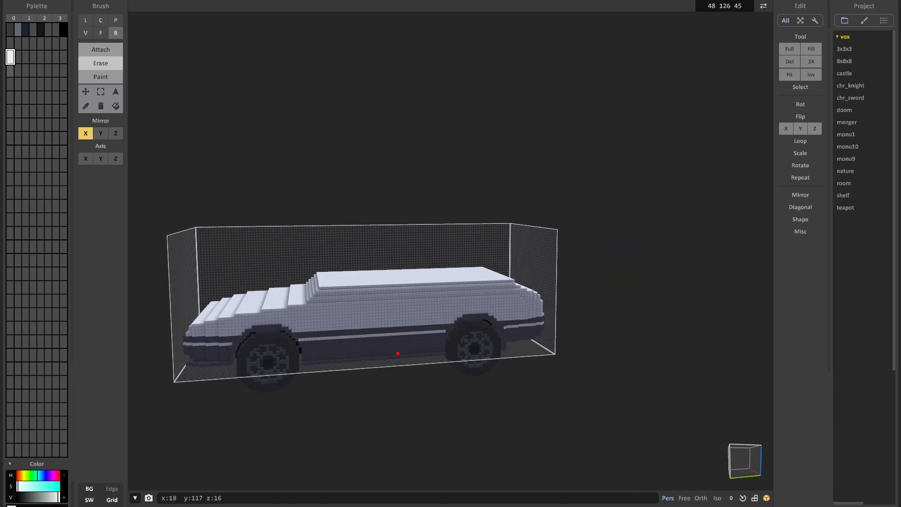
# Erase a strip along the raised roof layer's side edge to inset it from the layer below
pyautogui.scroll(4, 470, 328)
pyautogui.moveTo(470, 328); pyautogui.dragTo(378, 369, button='right')
pyautogui.moveTo(376, 367); pyautogui.dragTo(447, 339)
pyautogui.scroll(-4, 446, 338)
pyautogui.moveTo(446, 338)
pyautogui.mouseDown(button='right')
pyautogui.moveTo(429, 338)
pyautogui.moveTo(413, 359)
pyautogui.mouseUp(button='right')
# Attach a new white layer over the roof to raise the stepped cabin
pyautogui.press('t')
pyautogui.scroll(2, 399, 347)
pyautogui.moveTo(225, 383); pyautogui.dragTo(499, 295)
pyautogui.moveTo(499, 296)
pyautogui.mouseDown(button='right')
pyautogui.moveTo(474, 336)
pyautogui.moveTo(308, 334)
pyautogui.moveTo(272, 278)
pyautogui.moveTo(525, 299)
pyautogui.mouseUp(button='right')
pyautogui.scroll(3, 308, 333)
pyautogui.press('f')
pyautogui.scroll(-4, 525, 299)
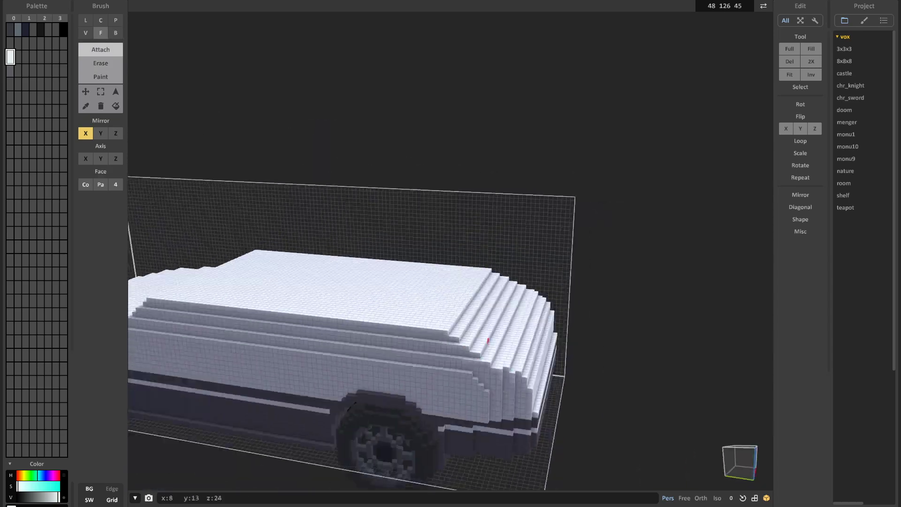
# Attach white voxels to the stepped side of the upper rear corner behind the rear wheel
pyautogui.scroll(2, 488, 341)
pyautogui.moveTo(488, 341); pyautogui.dragTo(494, 318, button='right')
pyautogui.scroll(-3, 513, 391)
pyautogui.scroll(3, 502, 363)
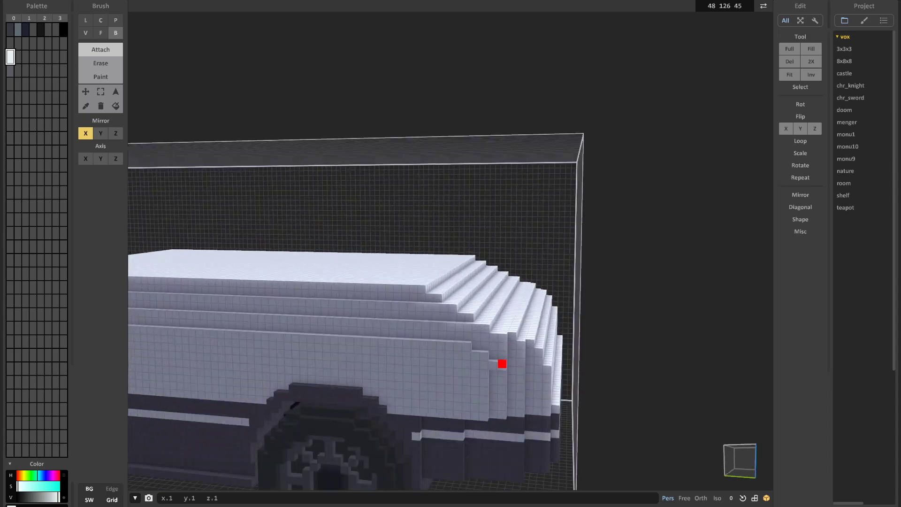
pyautogui.scroll(-3, 504, 410)
pyautogui.moveTo(527, 379)
pyautogui.mouseDown(button='right')
pyautogui.moveTo(398, 376)
pyautogui.moveTo(402, 426)
pyautogui.moveTo(399, 385)
pyautogui.moveTo(409, 417)
pyautogui.mouseUp(button='right')
pyautogui.scroll(-3, 363, 450)
pyautogui.scroll(2, 375, 390)
# Extend the white back face above the dark bumper band to square off the tail
pyautogui.press('f')
pyautogui.scroll(-2, 366, 376)
pyautogui.moveTo(462, 345)
pyautogui.mouseDown(button='right')
pyautogui.moveTo(424, 384)
pyautogui.moveTo(537, 333)
pyautogui.moveTo(495, 336)
pyautogui.mouseUp(button='right')
pyautogui.scroll(2, 538, 333)
pyautogui.press('r')
pyautogui.scroll(2, 457, 356)
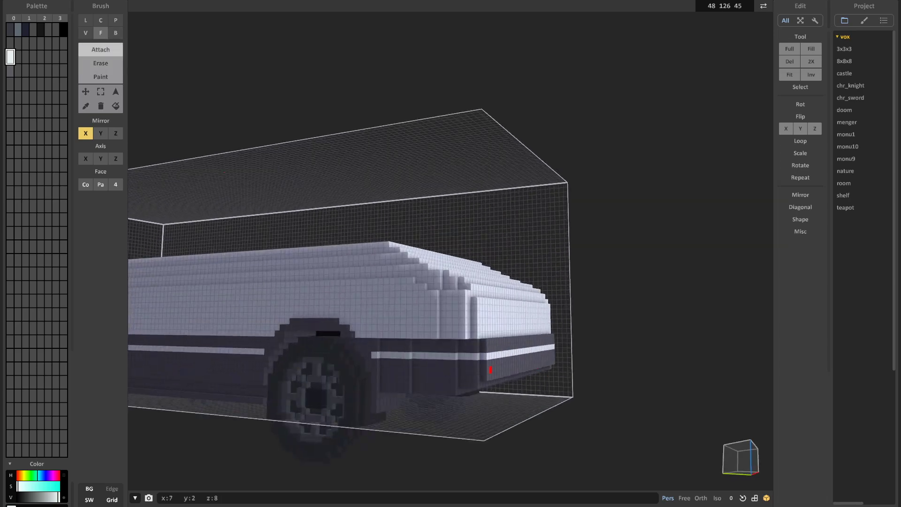
pyautogui.scroll(1, 533, 372)
pyautogui.scroll(-3, 534, 373)
pyautogui.moveTo(533, 372); pyautogui.dragTo(619, 399, button='right')
pyautogui.moveTo(473, 404)
pyautogui.mouseDown(button='right')
pyautogui.moveTo(465, 314)
pyautogui.moveTo(403, 319)
pyautogui.moveTo(340, 354)
pyautogui.mouseUp(button='right')
# Select the white palette colour and erase a strip along the side of the top roof layer
pyautogui.scroll(4, 465, 314)
pyautogui.press('b')
pyautogui.scroll(1, 340, 354)
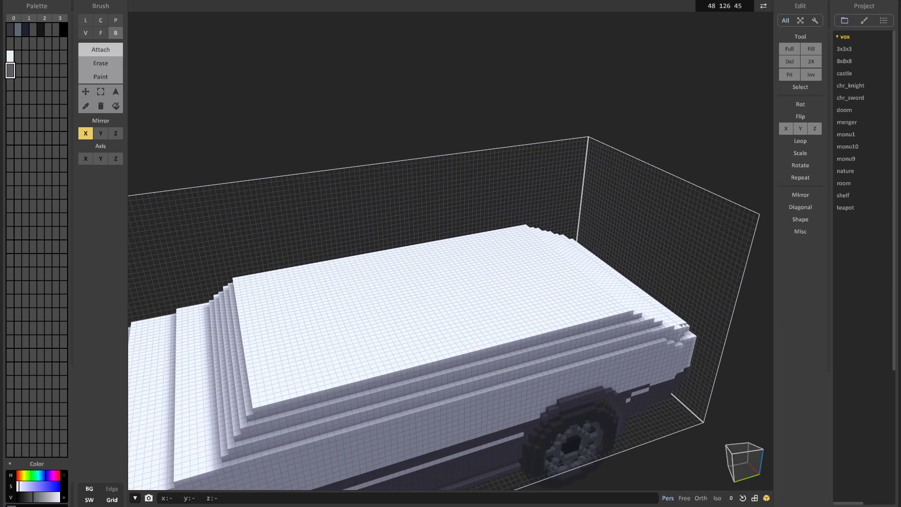
pyautogui.click(11, 56)
pyautogui.press('b')
pyautogui.moveTo(214, 462); pyautogui.dragTo(282, 441, button='right')
pyautogui.press('r')
pyautogui.moveTo(414, 382)
pyautogui.mouseDown()
pyautogui.moveTo(491, 350)
pyautogui.moveTo(636, 265)
pyautogui.mouseUp()
pyautogui.moveTo(636, 265)
pyautogui.mouseDown(button='right')
pyautogui.moveTo(594, 246)
pyautogui.moveTo(507, 339)
pyautogui.moveTo(563, 306)
pyautogui.moveTo(448, 281)
pyautogui.moveTo(525, 323)
pyautogui.mouseUp(button='right')
pyautogui.scroll(-5, 507, 339)
pyautogui.scroll(4, 563, 303)
pyautogui.scroll(3, 525, 324)
pyautogui.scroll(-3, 411, 302)
# Attach dark grey voxels across the back and around the rear corners to make the rear bumper protrude
pyautogui.press('b')
pyautogui.moveTo(254, 294)
pyautogui.mouseDown(button='right')
pyautogui.moveTo(505, 342)
pyautogui.moveTo(555, 305)
pyautogui.moveTo(497, 314)
pyautogui.moveTo(478, 263)
pyautogui.mouseUp(button='right')
pyautogui.scroll(3, 479, 263)
pyautogui.click(100, 49)
pyautogui.click(385, 321)
pyautogui.moveTo(385, 322); pyautogui.dragTo(391, 216, button='right')
pyautogui.scroll(3, 391, 216)
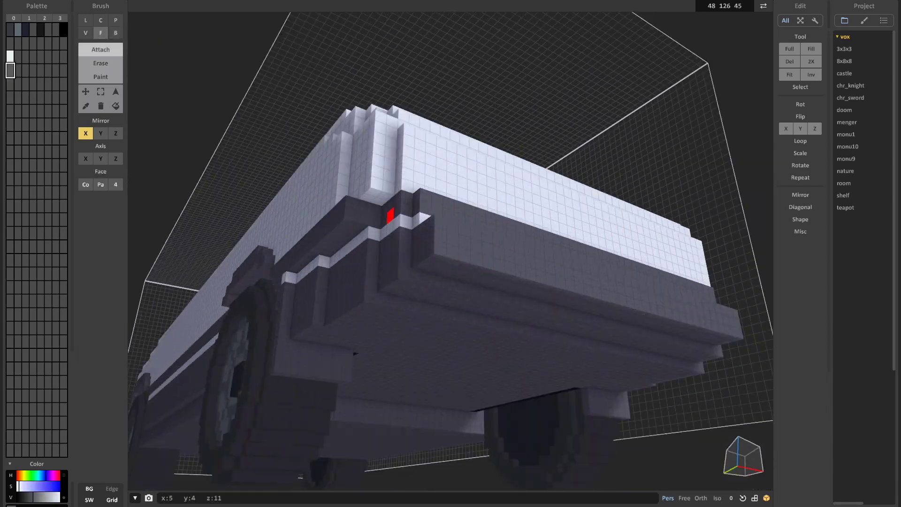
pyautogui.scroll(-5, 405, 247)
pyautogui.moveTo(405, 247); pyautogui.dragTo(441, 320, button='right')
pyautogui.moveTo(387, 317); pyautogui.dragTo(488, 342, button='right')
pyautogui.scroll(3, 489, 342)
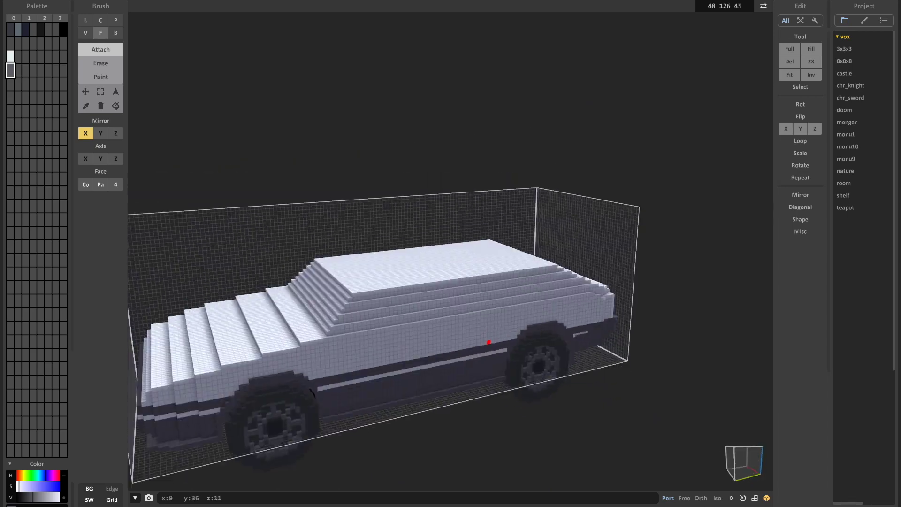
# Switch back to white and box-erase along the roof's side edge to narrow the top layer
pyautogui.click(11, 56)
pyautogui.click(100, 64)
pyautogui.click(115, 33)
pyautogui.scroll(3, 347, 366)
pyautogui.moveTo(310, 309)
pyautogui.mouseDown(button='right')
pyautogui.moveTo(348, 365)
pyautogui.moveTo(260, 347)
pyautogui.mouseUp(button='right')
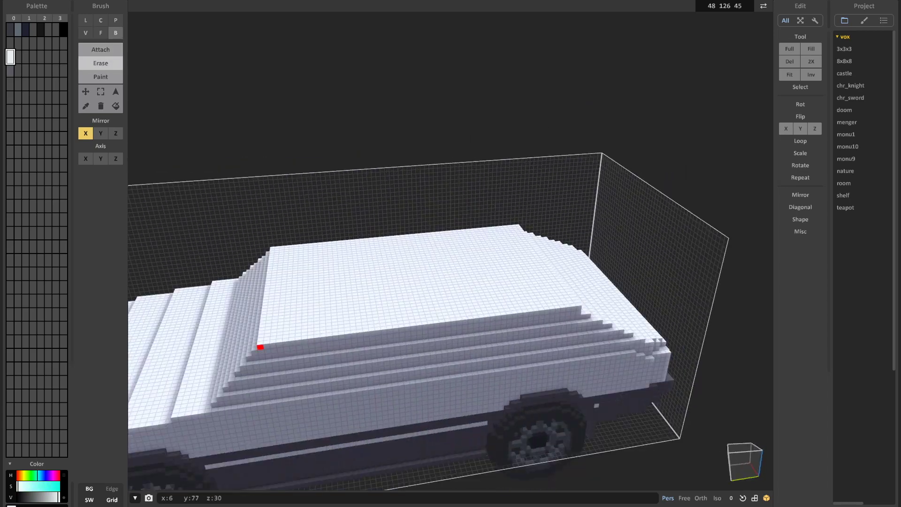
pyautogui.moveTo(499, 322); pyautogui.dragTo(581, 311)
pyautogui.moveTo(581, 312)
pyautogui.mouseDown(button='right')
pyautogui.moveTo(484, 338)
pyautogui.moveTo(395, 282)
pyautogui.moveTo(406, 364)
pyautogui.mouseUp(button='right')
pyautogui.scroll(-5, 395, 282)
pyautogui.scroll(5, 406, 364)
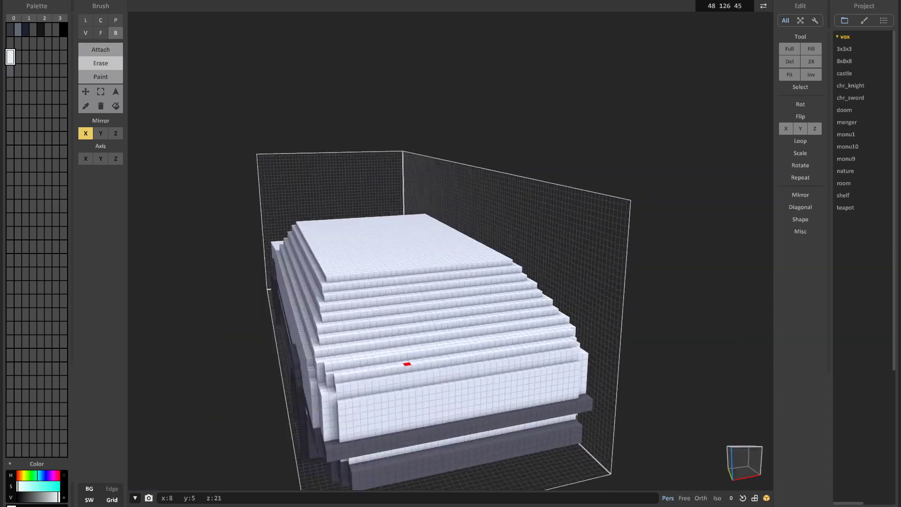
# Raise the roof by one white layer and box-erase its front edge to set it back from the windshield
pyautogui.scroll(3, 356, 401)
pyautogui.press('t')
pyautogui.moveTo(357, 401)
pyautogui.mouseDown(button='right')
pyautogui.moveTo(401, 419)
pyautogui.moveTo(533, 392)
pyautogui.moveTo(559, 375)
pyautogui.mouseUp(button='right')
pyautogui.scroll(-5, 469, 328)
pyautogui.scroll(4, 369, 334)
pyautogui.press('f')
pyautogui.moveTo(300, 287)
pyautogui.mouseDown(button='right')
pyautogui.moveTo(369, 334)
pyautogui.moveTo(310, 241)
pyautogui.moveTo(373, 299)
pyautogui.mouseUp(button='right')
pyautogui.scroll(4, 310, 241)
pyautogui.press('b')
pyautogui.press('r')
pyautogui.moveTo(373, 300); pyautogui.dragTo(513, 362)
pyautogui.scroll(-5, 442, 328)
pyautogui.moveTo(513, 362)
pyautogui.mouseDown(button='right')
pyautogui.moveTo(443, 329)
pyautogui.moveTo(571, 291)
pyautogui.mouseUp(button='right')
pyautogui.scroll(-3, 571, 291)
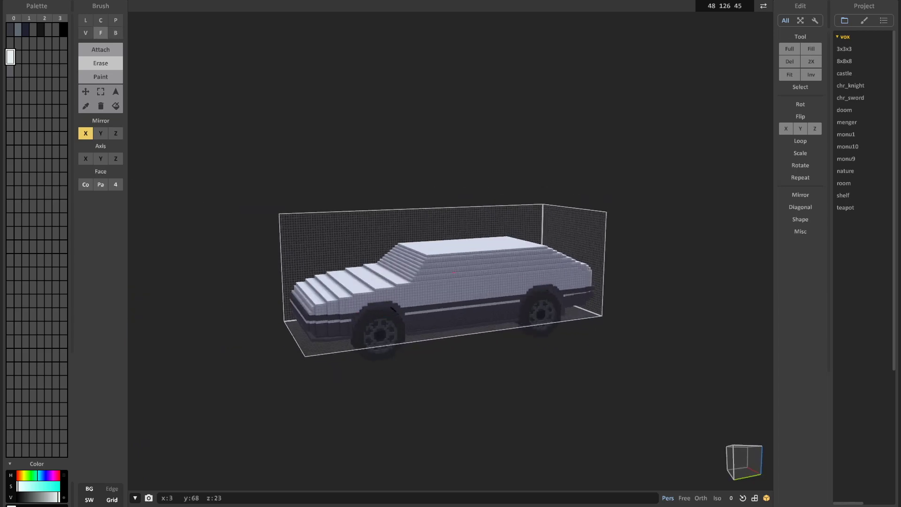
# Add another white layer on top of the roof and box-erase a strip along its front edge
pyautogui.press('t')
pyautogui.scroll(5, 422, 249)
pyautogui.click(398, 240)
pyautogui.press('b')
pyautogui.press('r')
pyautogui.moveTo(380, 237); pyautogui.dragTo(400, 272, button='right')
pyautogui.moveTo(400, 272); pyautogui.dragTo(453, 313)
pyautogui.moveTo(453, 314); pyautogui.dragTo(505, 333, button='right')
pyautogui.scroll(-3, 505, 332)
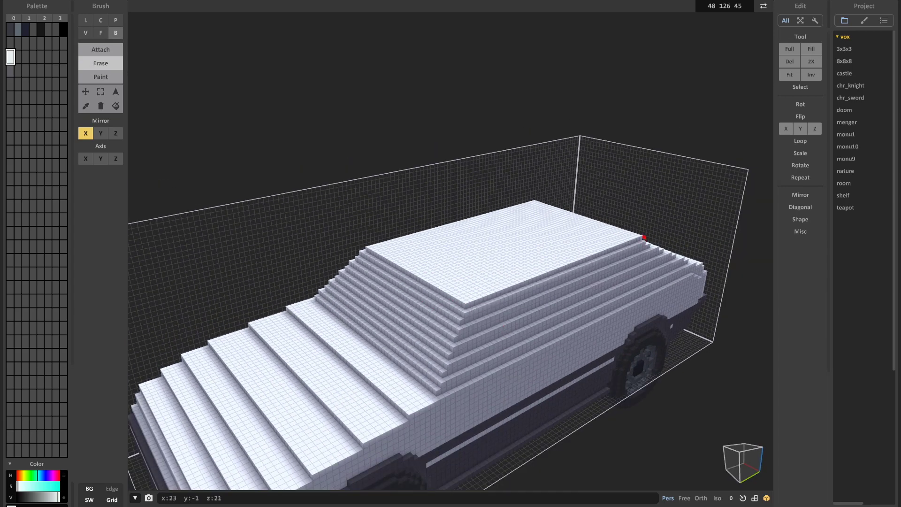
# Try box-erasing strips at the front and side of the cabin layers, undoing each attempt
pyautogui.moveTo(644, 237); pyautogui.dragTo(629, 286, button='right')
pyautogui.scroll(-5, 629, 287)
pyautogui.scroll(4, 586, 310)
pyautogui.moveTo(587, 309); pyautogui.dragTo(556, 347, button='right')
pyautogui.scroll(4, 522, 338)
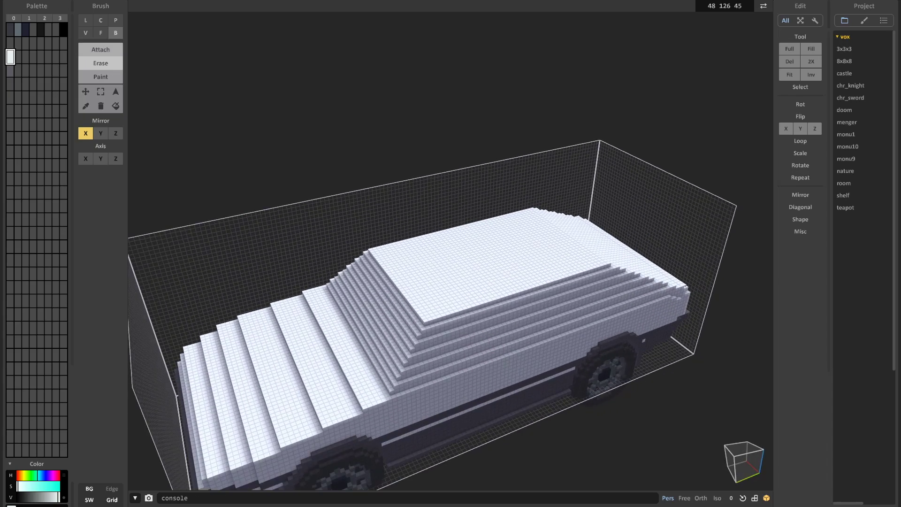
pyautogui.scroll(2, 422, 341)
pyautogui.scroll(-4, 598, 314)
pyautogui.moveTo(598, 230); pyautogui.dragTo(540, 338, button='right')
pyautogui.moveTo(382, 334); pyautogui.dragTo(407, 326)
pyautogui.hotkey('ctrl', 'z')
pyautogui.scroll(-3, 571, 300)
pyautogui.scroll(4, 337, 349)
pyautogui.moveTo(571, 300)
pyautogui.mouseDown(button='right')
pyautogui.moveTo(531, 307)
pyautogui.moveTo(582, 312)
pyautogui.moveTo(474, 300)
pyautogui.mouseUp(button='right')
pyautogui.scroll(-4, 489, 319)
pyautogui.scroll(-4, 582, 312)
pyautogui.scroll(6, 354, 289)
pyautogui.moveTo(354, 290); pyautogui.dragTo(349, 337, button='right')
pyautogui.moveTo(350, 338); pyautogui.dragTo(499, 280)
pyautogui.hotkey('ctrl', 'z')
pyautogui.scroll(-4, 507, 300)
pyautogui.moveTo(526, 350); pyautogui.dragTo(543, 292, button='right')
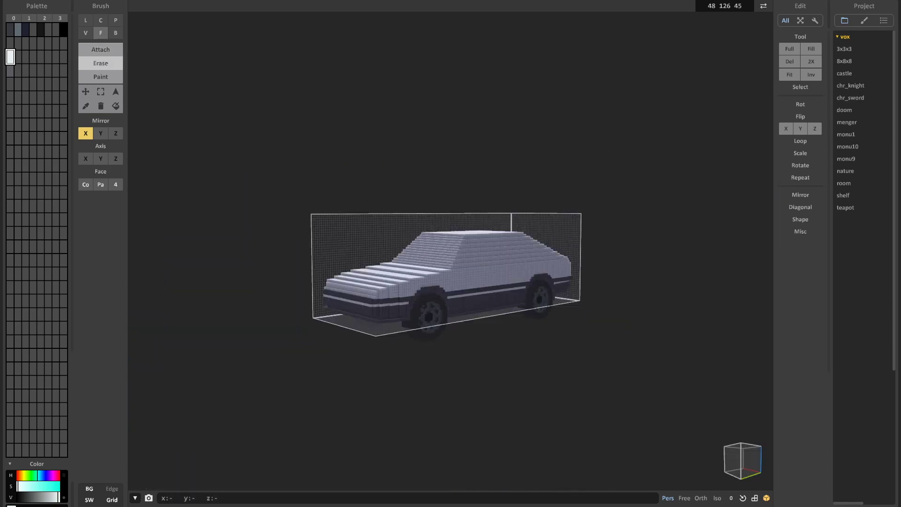
pyautogui.scroll(5, 527, 376)
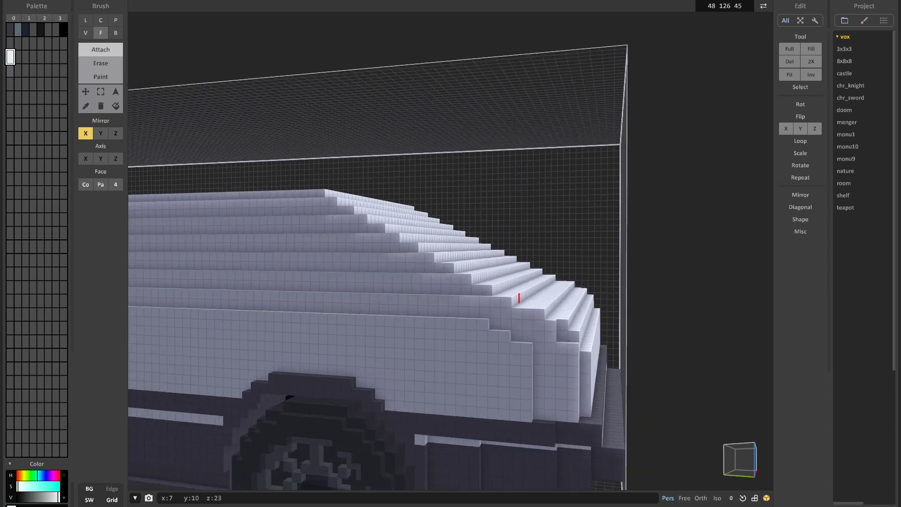
pyautogui.scroll(-4, 367, 213)
pyautogui.moveTo(367, 212); pyautogui.dragTo(375, 291, button='right')
pyautogui.scroll(4, 402, 298)
pyautogui.scroll(-5, 413, 318)
pyautogui.moveTo(412, 318); pyautogui.dragTo(502, 319, button='right')
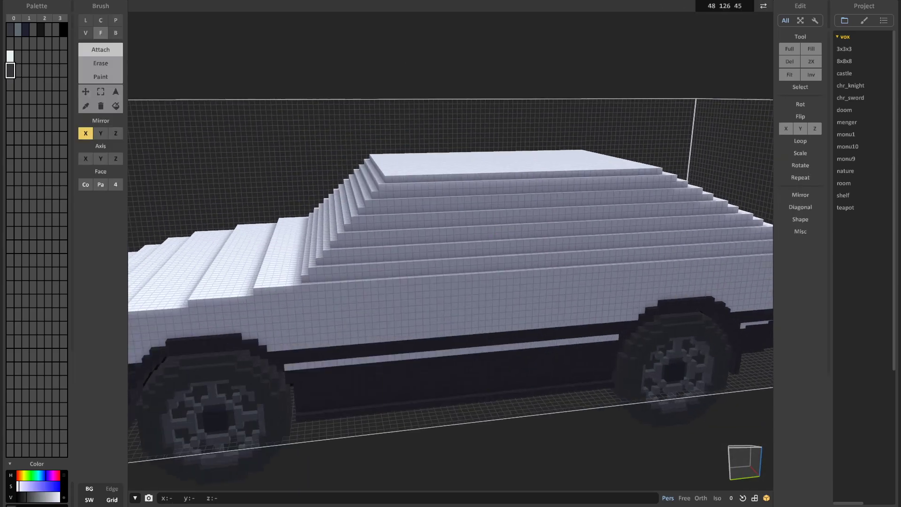
# Erase the front faces of the upper windshield layers to set them farther back
pyautogui.scroll(3, 376, 177)
pyautogui.scroll(-3, 377, 177)
pyautogui.moveTo(377, 177)
pyautogui.mouseDown(button='right')
pyautogui.moveTo(432, 247)
pyautogui.moveTo(409, 216)
pyautogui.moveTo(398, 253)
pyautogui.moveTo(437, 260)
pyautogui.mouseUp(button='right')
pyautogui.scroll(3, 433, 248)
pyautogui.click(409, 216)
pyautogui.click(400, 236)
pyautogui.scroll(-3, 399, 253)
pyautogui.scroll(-5, 489, 268)
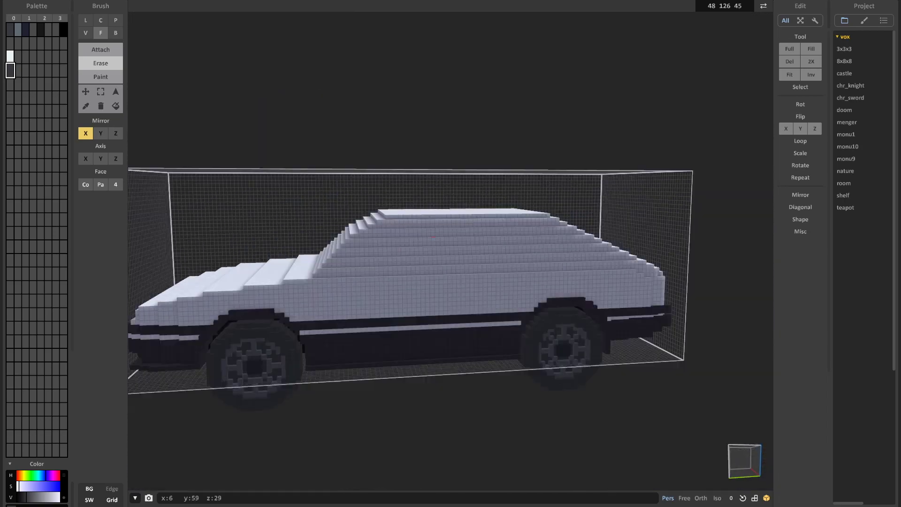
# Erase the front face of a middle windshield layer to continue the windshield's slope
pyautogui.scroll(5, 457, 243)
pyautogui.scroll(-5, 454, 267)
pyautogui.scroll(6, 404, 254)
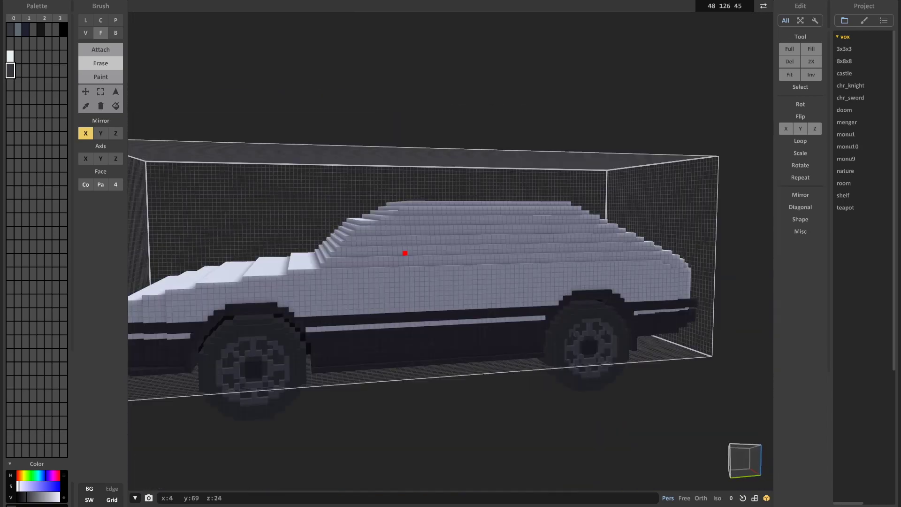
pyautogui.scroll(-5, 344, 247)
pyautogui.scroll(5, 354, 258)
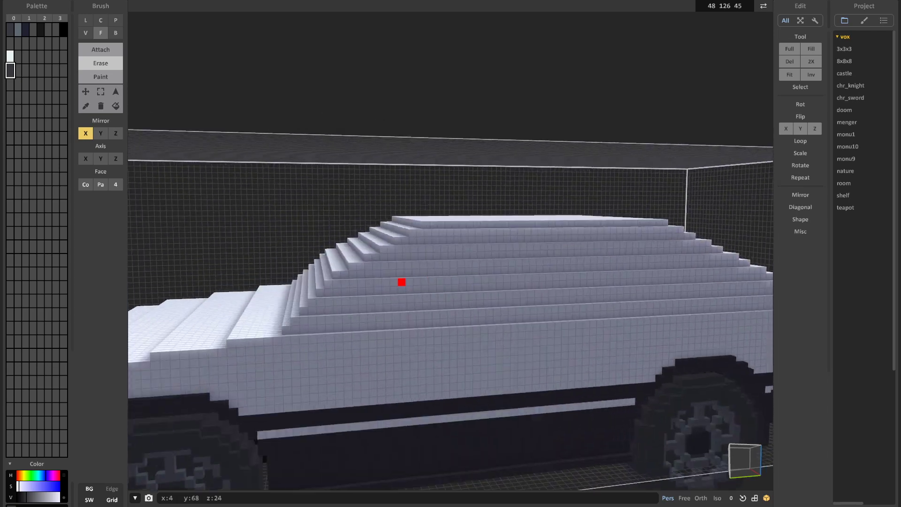
pyautogui.click(373, 245)
pyautogui.moveTo(373, 245); pyautogui.dragTo(372, 264, button='right')
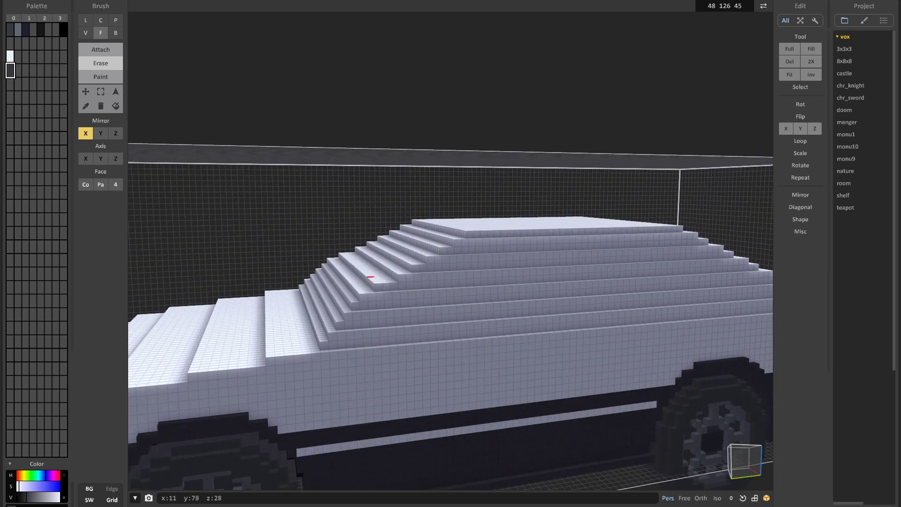
pyautogui.scroll(-5, 370, 276)
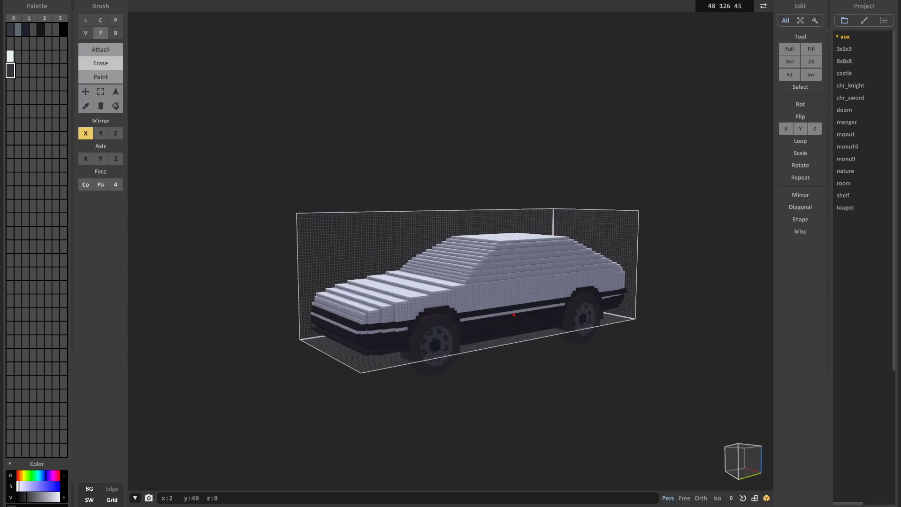
# Erase voxels from the front of the lower windshield layers to deepen their steps
pyautogui.scroll(5, 514, 314)
pyautogui.scroll(-3, 399, 312)
pyautogui.scroll(4, 387, 282)
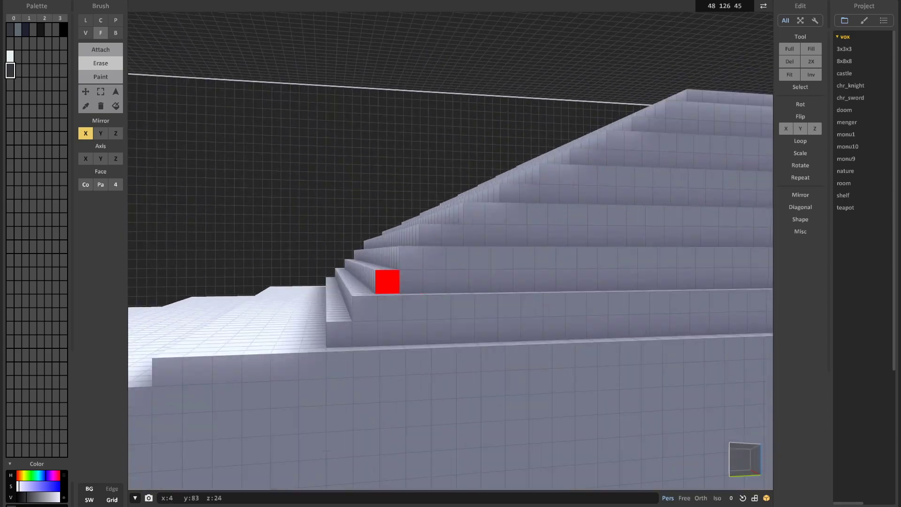
pyautogui.moveTo(387, 281); pyautogui.dragTo(447, 308, button='right')
pyautogui.moveTo(415, 286); pyautogui.dragTo(398, 276)
pyautogui.scroll(-3, 413, 300)
pyautogui.scroll(4, 428, 328)
# Attach white voxel rows with the box brush along the middle windshield steps to even out the slope
pyautogui.press('t')
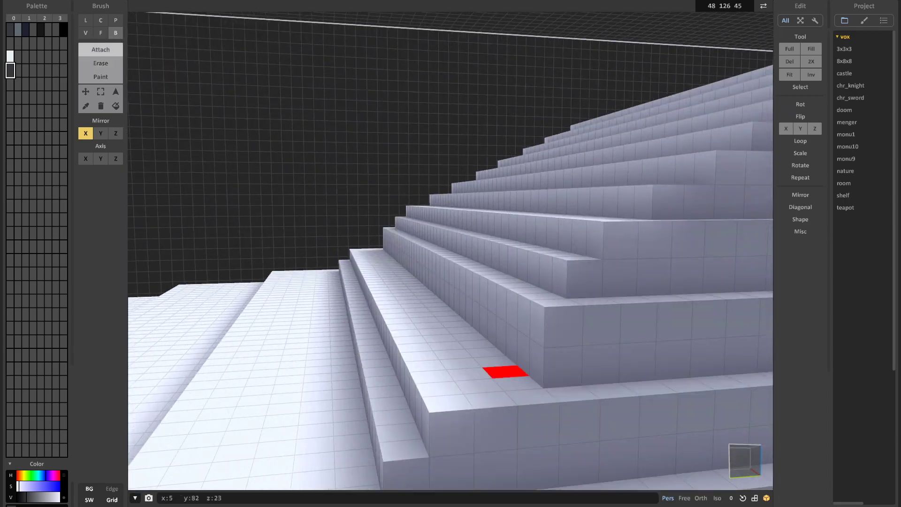
pyautogui.scroll(-5, 505, 372)
pyautogui.scroll(6, 493, 346)
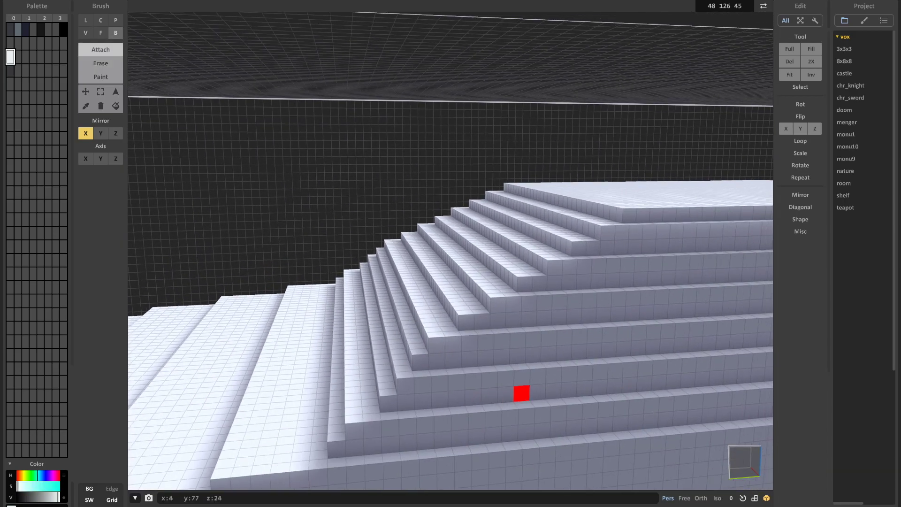
pyautogui.moveTo(449, 274); pyautogui.dragTo(430, 249)
pyautogui.scroll(-3, 478, 305)
pyautogui.moveTo(479, 306); pyautogui.dragTo(425, 247)
pyautogui.scroll(-4, 456, 339)
pyautogui.scroll(6, 457, 340)
pyautogui.moveTo(459, 352); pyautogui.dragTo(448, 321)
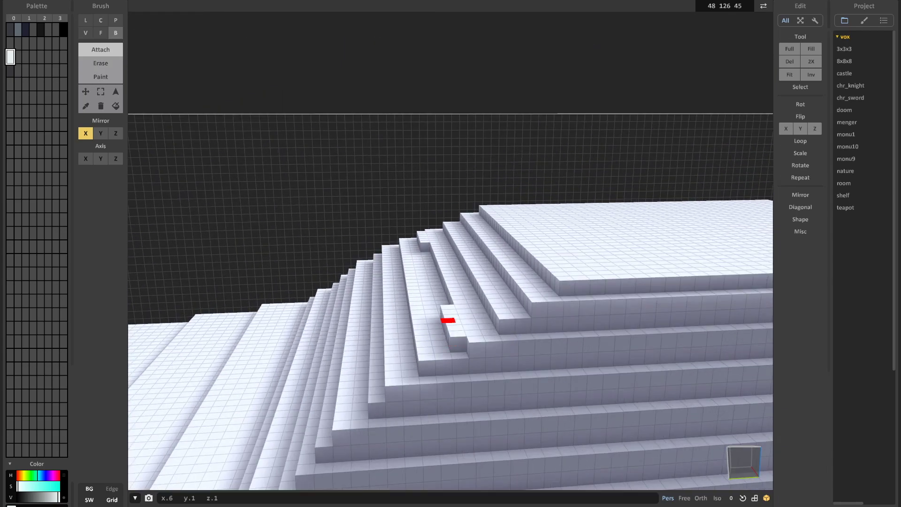
pyautogui.click(451, 348)
# Fill in white corner voxels at the side ends of the lower windshield steps
pyautogui.scroll(-5, 475, 332)
pyautogui.moveTo(451, 348); pyautogui.dragTo(493, 371, button='right')
pyautogui.scroll(6, 470, 342)
pyautogui.click(426, 403)
pyautogui.click(404, 396)
pyautogui.moveTo(413, 399); pyautogui.dragTo(408, 370, button='right')
pyautogui.click(391, 370)
pyautogui.click(373, 367)
pyautogui.scroll(-5, 487, 361)
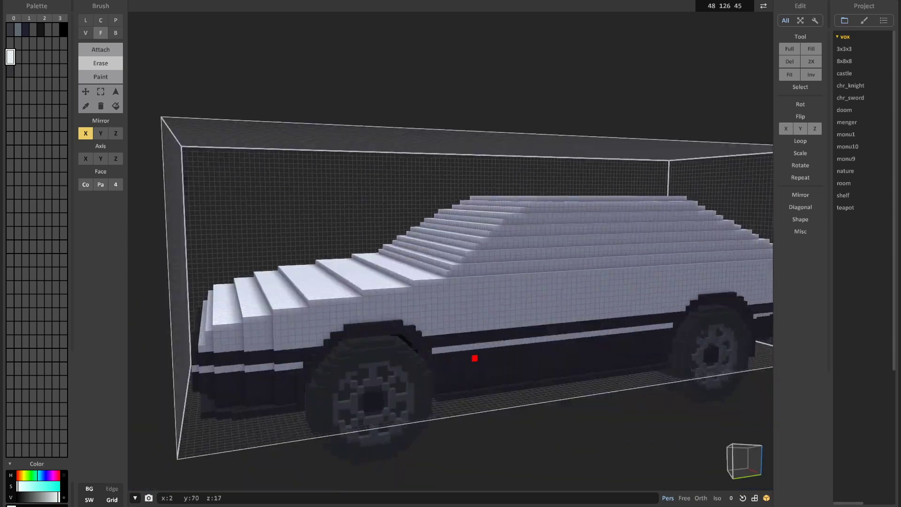
# Box-attach a short row of white voxels at the upper side corner of the windshield
pyautogui.moveTo(487, 362); pyautogui.dragTo(383, 287, button='right')
pyautogui.scroll(6, 382, 287)
pyautogui.press('b')
pyautogui.scroll(2, 456, 268)
pyautogui.scroll(-4, 448, 277)
pyautogui.moveTo(456, 268); pyautogui.dragTo(448, 277, button='right')
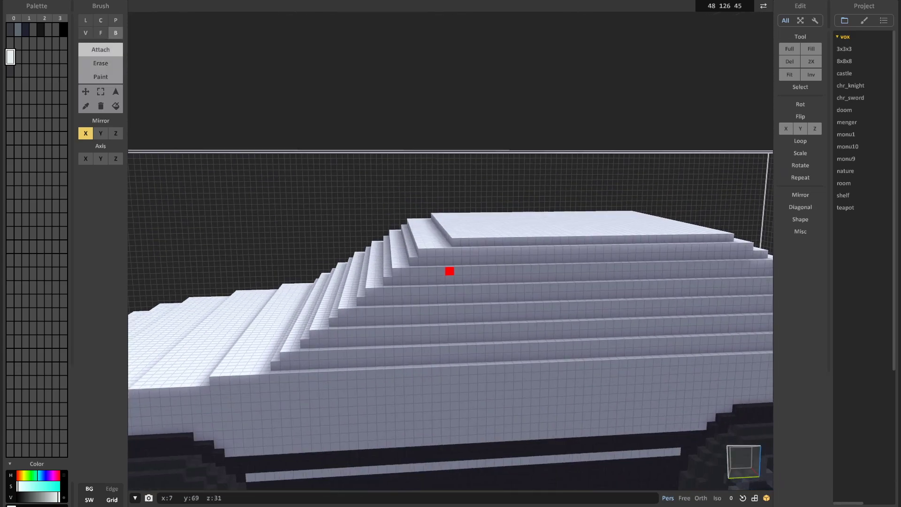
pyautogui.scroll(4, 422, 282)
pyautogui.moveTo(391, 285); pyautogui.dragTo(404, 284)
pyautogui.moveTo(404, 283); pyautogui.dragTo(485, 300, button='right')
# Attach a white layer to the face of a windshield step to smooth the cabin's front slope
pyautogui.scroll(-6, 485, 300)
pyautogui.scroll(6, 484, 301)
pyautogui.press('r')
pyautogui.press('f')
pyautogui.moveTo(371, 205); pyautogui.dragTo(529, 352, button='right')
pyautogui.scroll(-2, 529, 352)
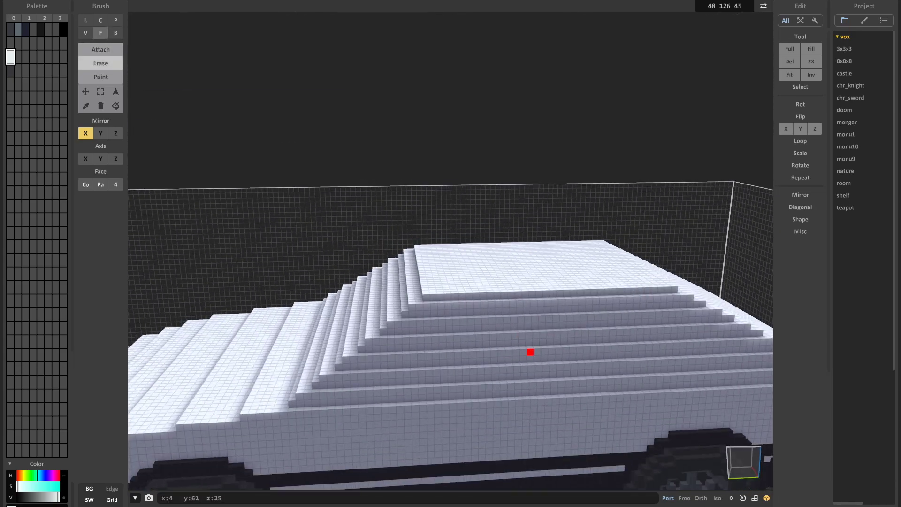
pyautogui.press('b')
pyautogui.press('t')
pyautogui.scroll(2, 413, 245)
pyautogui.scroll(-5, 413, 338)
pyautogui.moveTo(412, 338); pyautogui.dragTo(375, 337, button='right')
pyautogui.scroll(5, 514, 305)
pyautogui.scroll(-5, 519, 334)
pyautogui.scroll(5, 447, 336)
pyautogui.press('f')
pyautogui.scroll(-5, 446, 336)
pyautogui.moveTo(447, 336)
pyautogui.mouseDown(button='right')
pyautogui.moveTo(412, 350)
pyautogui.moveTo(454, 380)
pyautogui.moveTo(533, 368)
pyautogui.mouseUp(button='right')
pyautogui.scroll(-5, 455, 366)
pyautogui.scroll(5, 512, 366)
pyautogui.click(404, 366)
# Extend another windshield step's face in white and fill the remaining corner voxel with the box brush
pyautogui.scroll(-5, 404, 366)
pyautogui.moveTo(404, 366)
pyautogui.mouseDown(button='right')
pyautogui.moveTo(443, 379)
pyautogui.moveTo(596, 349)
pyautogui.moveTo(458, 352)
pyautogui.mouseUp(button='right')
pyautogui.scroll(5, 453, 357)
pyautogui.click(453, 350)
pyautogui.scroll(-5, 452, 350)
pyautogui.scroll(5, 441, 370)
pyautogui.press('b')
pyautogui.click(427, 388)
pyautogui.scroll(-5, 427, 388)
pyautogui.moveTo(427, 388)
pyautogui.mouseDown(button='right')
pyautogui.moveTo(545, 334)
pyautogui.moveTo(448, 330)
pyautogui.moveTo(505, 333)
pyautogui.moveTo(526, 350)
pyautogui.moveTo(532, 326)
pyautogui.mouseUp(button='right')
pyautogui.scroll(-3, 545, 334)
pyautogui.moveTo(532, 327); pyautogui.dragTo(659, 310, button='middle')
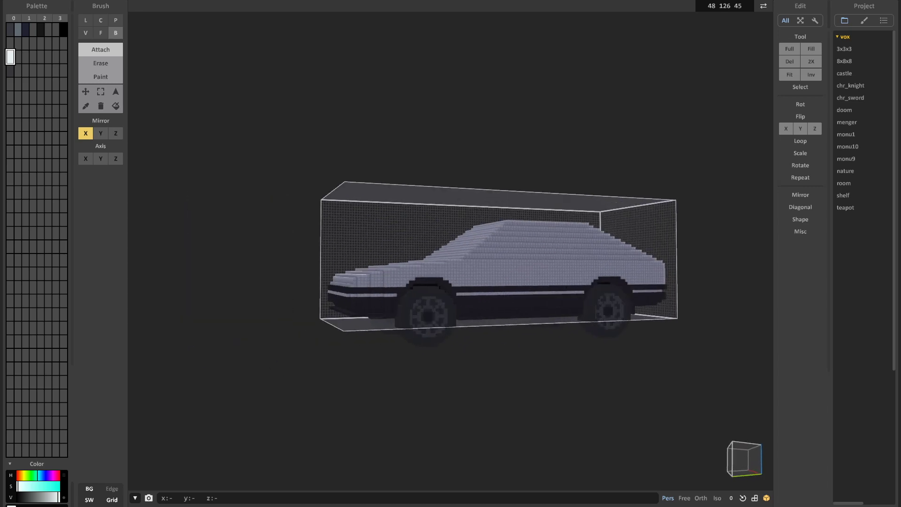
# Select the dark palette colour below white and box-paint voxels on the car's lower front side
pyautogui.moveTo(507, 324); pyautogui.dragTo(563, 345, button='right')
pyautogui.press('g')
pyautogui.click(11, 70)
pyautogui.scroll(4, 451, 366)
pyautogui.moveTo(416, 368); pyautogui.dragTo(489, 385)
pyautogui.moveTo(544, 376)
pyautogui.mouseDown(button='right')
pyautogui.moveTo(478, 352)
pyautogui.moveTo(507, 364)
pyautogui.mouseUp(button='right')
pyautogui.scroll(4, 284, 364)
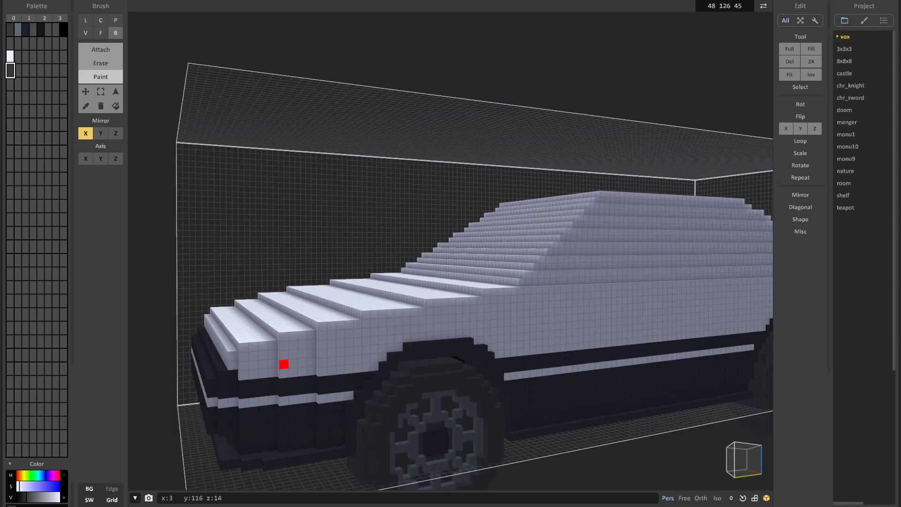
# Paint the lower windshield steps pale blue, leaving a narrow white margin at both sides
pyautogui.scroll(-5, 284, 364)
pyautogui.moveTo(283, 364); pyautogui.dragTo(489, 350, button='right')
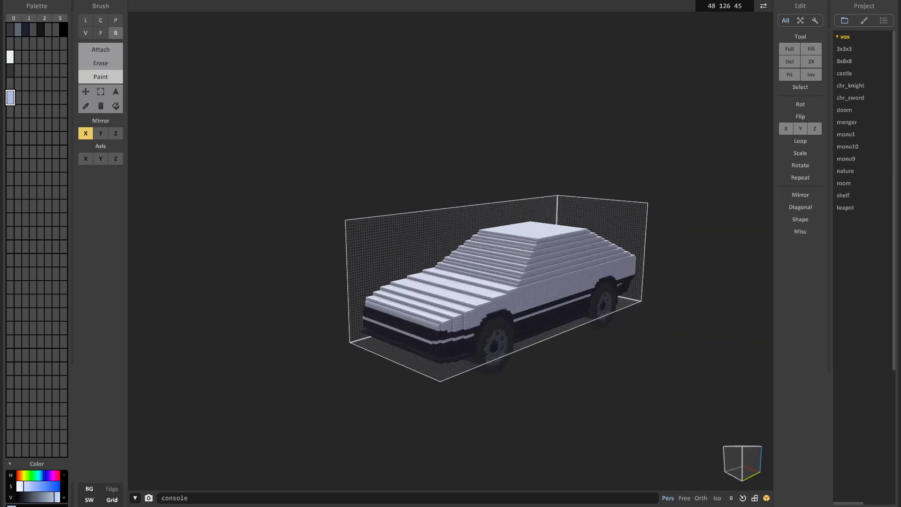
pyautogui.moveTo(489, 350); pyautogui.dragTo(521, 390, button='right')
pyautogui.scroll(4, 388, 229)
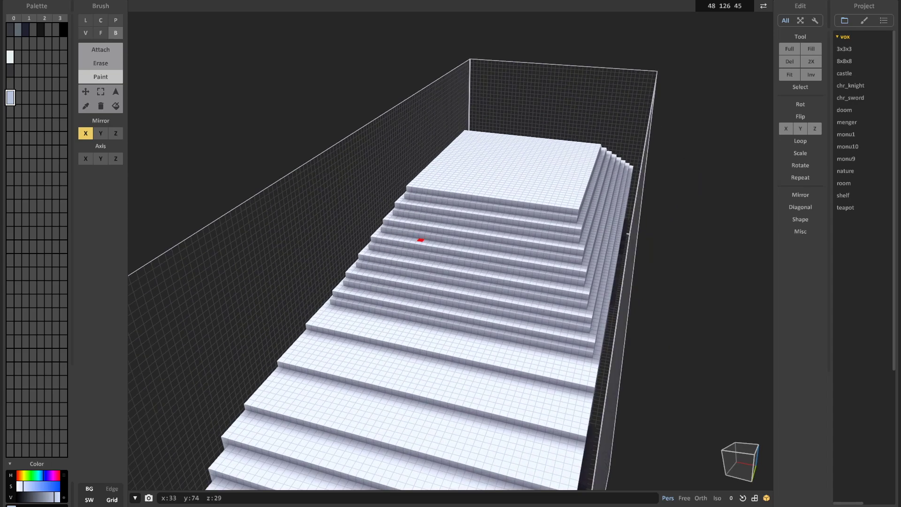
pyautogui.moveTo(388, 230); pyautogui.dragTo(450, 221, button='right')
pyautogui.moveTo(348, 322)
pyautogui.mouseDown()
pyautogui.moveTo(503, 323)
pyautogui.moveTo(510, 312)
pyautogui.mouseUp()
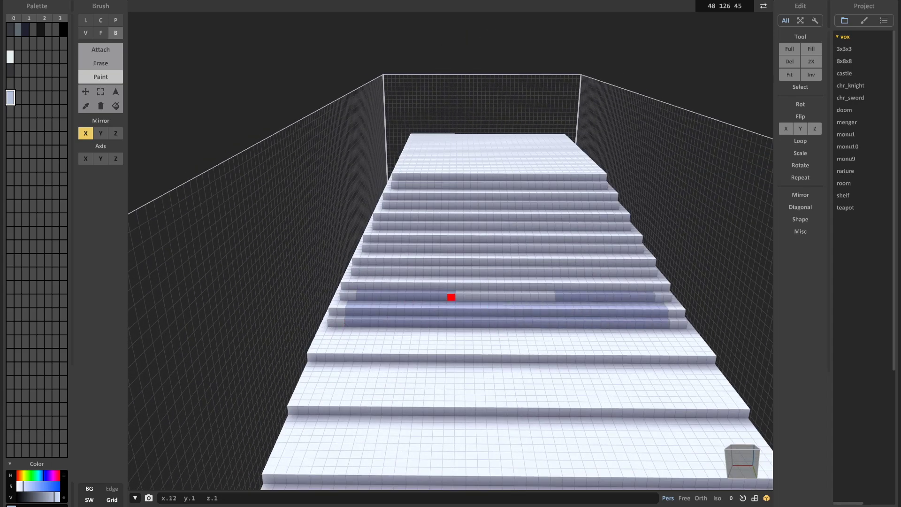
# Continue the pale blue windshield paint up the remaining steps to the roof, keeping the white side margins
pyautogui.moveTo(403, 271); pyautogui.dragTo(364, 282, button='right')
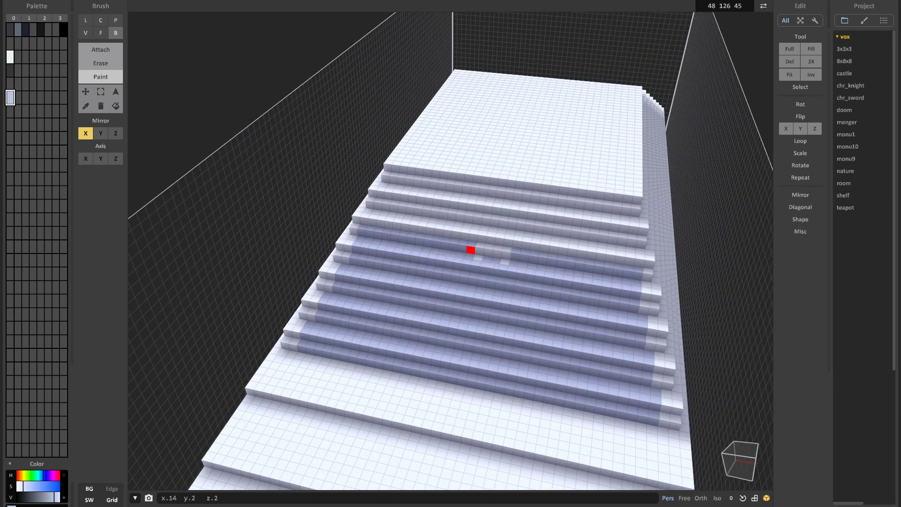
pyautogui.moveTo(488, 247); pyautogui.dragTo(390, 293, button='right')
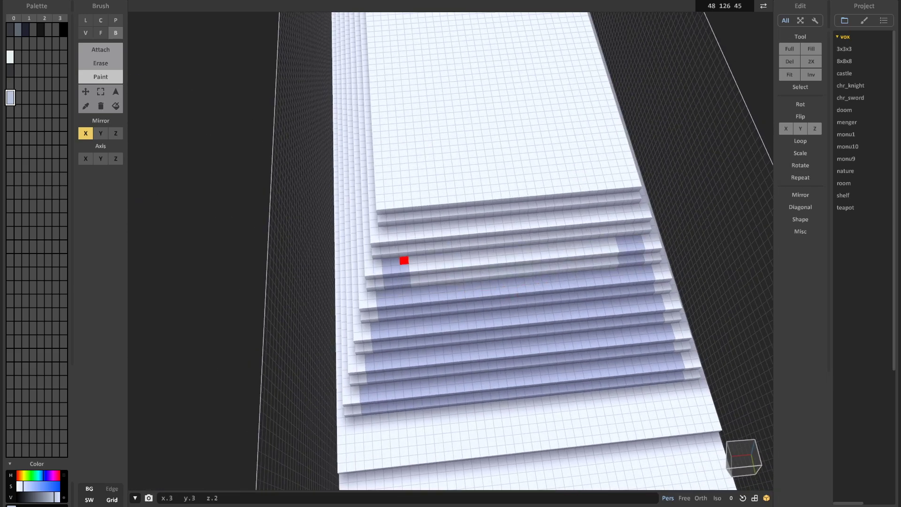
pyautogui.moveTo(403, 260); pyautogui.dragTo(412, 264, button='right')
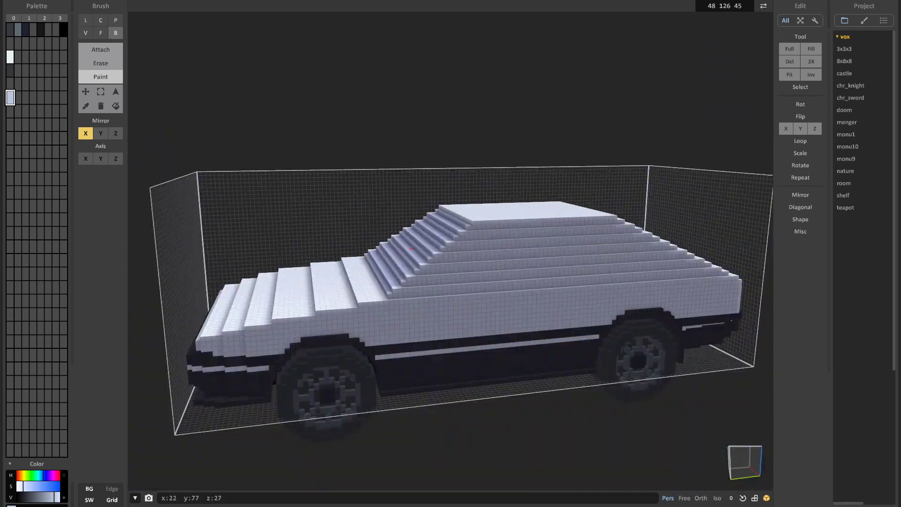
# Paint a stepped pale blue diagonal on the cabin's side layers just behind the white windshield pillar
pyautogui.scroll(6, 412, 246)
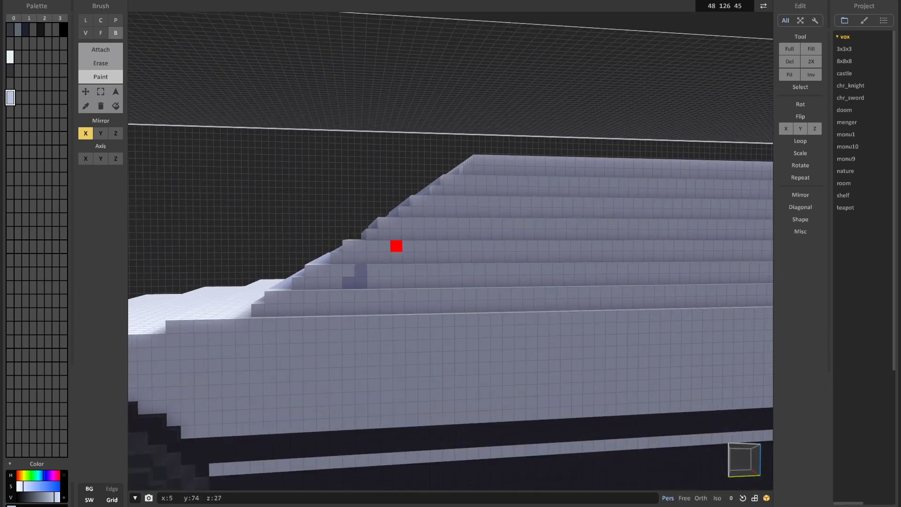
pyautogui.moveTo(396, 246); pyautogui.dragTo(388, 281, button='right')
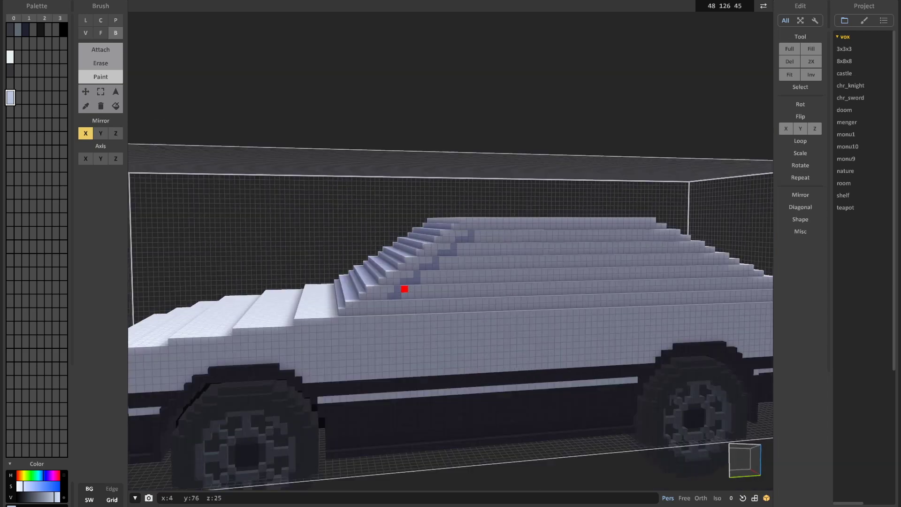
pyautogui.scroll(4, 405, 289)
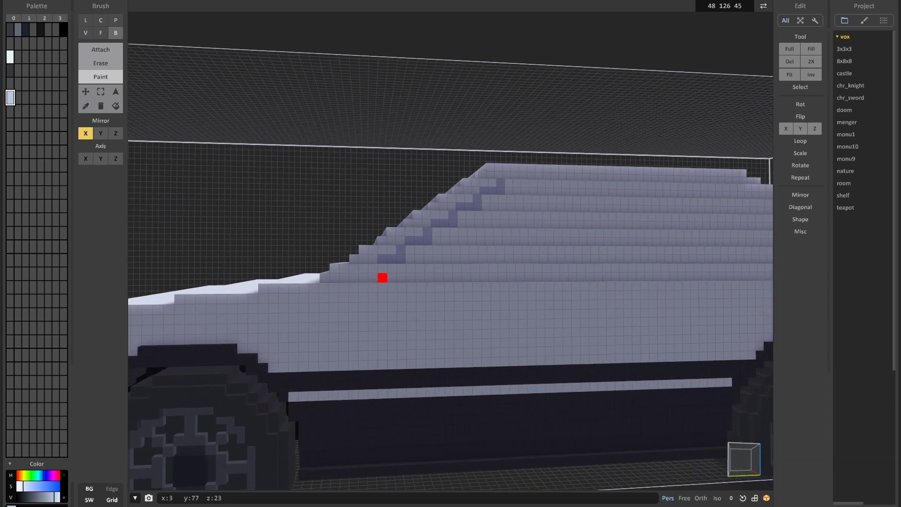
pyautogui.scroll(-4, 399, 300)
# Box-erase a one-voxel-high strip along the base of the cabin's side
pyautogui.press('r')
pyautogui.moveTo(398, 300)
pyautogui.mouseDown(button='right')
pyautogui.moveTo(413, 307)
pyautogui.moveTo(393, 282)
pyautogui.mouseUp(button='right')
pyautogui.moveTo(352, 276); pyautogui.dragTo(388, 276)
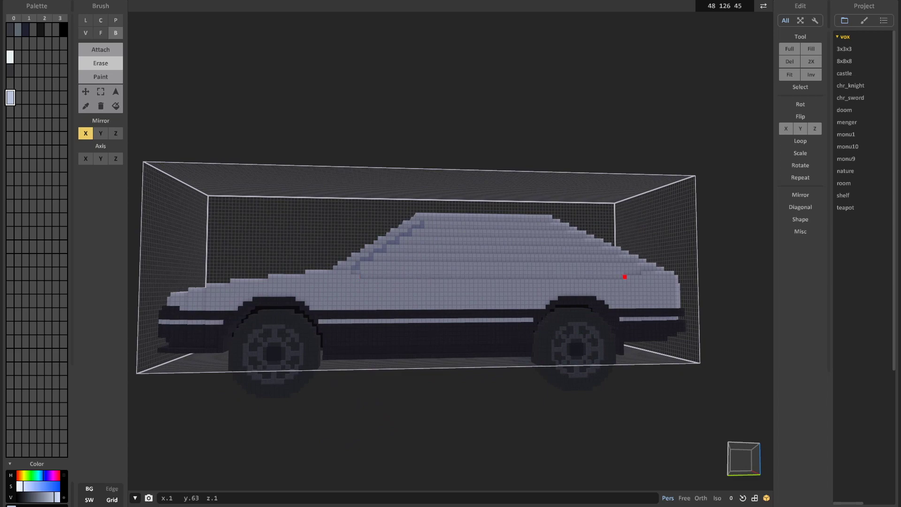
# Erase the remaining voxels at the rear end of the one-voxel strip along the cabin side's base
pyautogui.moveTo(633, 277); pyautogui.dragTo(635, 277)
pyautogui.scroll(-5, 451, 323)
pyautogui.moveTo(398, 300)
pyautogui.mouseDown(button='right')
pyautogui.moveTo(458, 329)
pyautogui.moveTo(453, 312)
pyautogui.mouseUp(button='right')
pyautogui.scroll(2, 453, 312)
pyautogui.moveTo(704, 268)
pyautogui.mouseDown(button='right')
pyautogui.moveTo(569, 365)
pyautogui.moveTo(284, 334)
pyautogui.mouseUp(button='right')
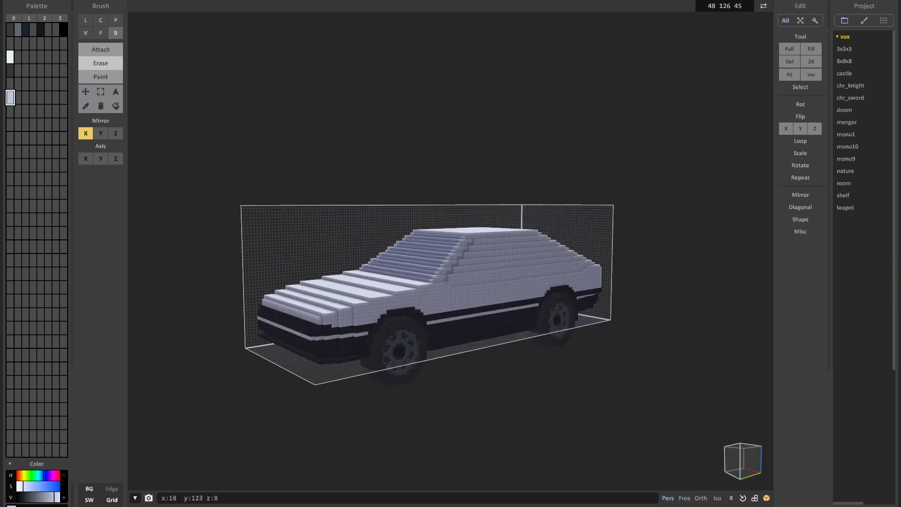
# Paint the row just under the roof edge pale blue along the cabin's side
pyautogui.scroll(4, 284, 334)
pyautogui.click(101, 76)
pyautogui.moveTo(489, 324)
pyautogui.mouseDown(button='right')
pyautogui.moveTo(392, 315)
pyautogui.moveTo(393, 306)
pyautogui.mouseUp(button='right')
pyautogui.moveTo(404, 230); pyautogui.dragTo(409, 230)
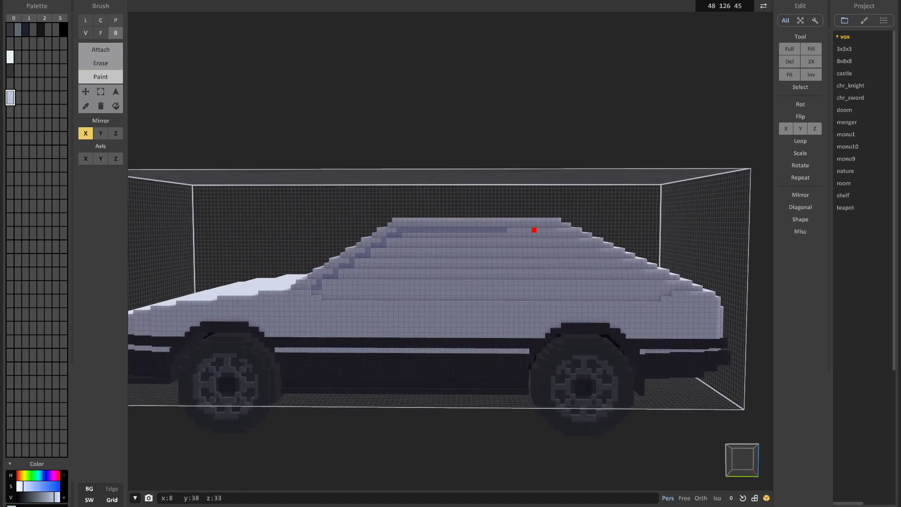
pyautogui.scroll(3, 559, 230)
pyautogui.moveTo(561, 252); pyautogui.dragTo(571, 252)
# Paint a stepped pale blue diagonal down the rear of the cabin's side, leaving a white pillar behind it
pyautogui.moveTo(571, 252); pyautogui.dragTo(531, 251, button='right')
pyautogui.moveTo(512, 246); pyautogui.dragTo(545, 259)
pyautogui.moveTo(557, 274); pyautogui.dragTo(567, 276)
pyautogui.scroll(-8, 568, 275)
pyautogui.moveTo(567, 276); pyautogui.dragTo(610, 305, button='right')
pyautogui.scroll(8, 404, 268)
pyautogui.moveTo(405, 267); pyautogui.dragTo(479, 291, button='right')
pyautogui.scroll(-5, 480, 282)
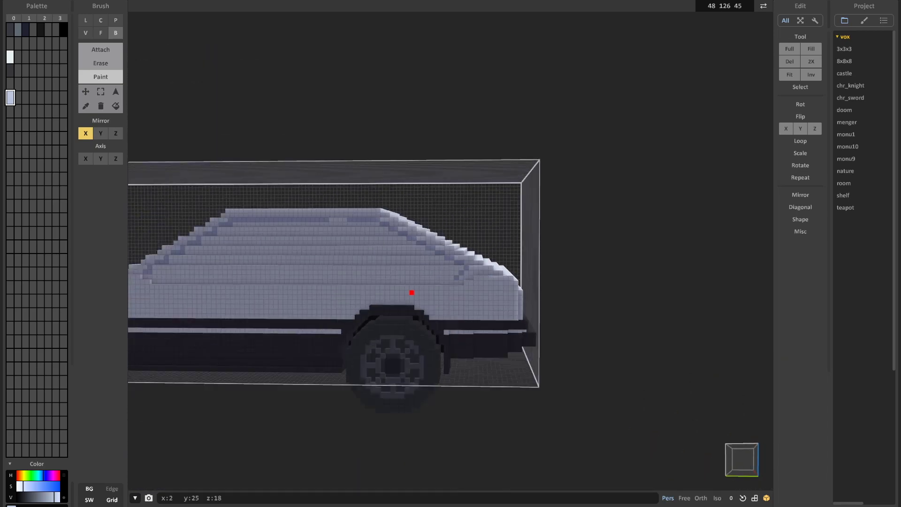
# Paint the lowest layer of the cabin's side pale blue between the diagonals and start filling the layers above
pyautogui.scroll(5, 438, 308)
pyautogui.moveTo(559, 295); pyautogui.dragTo(425, 271, button='right')
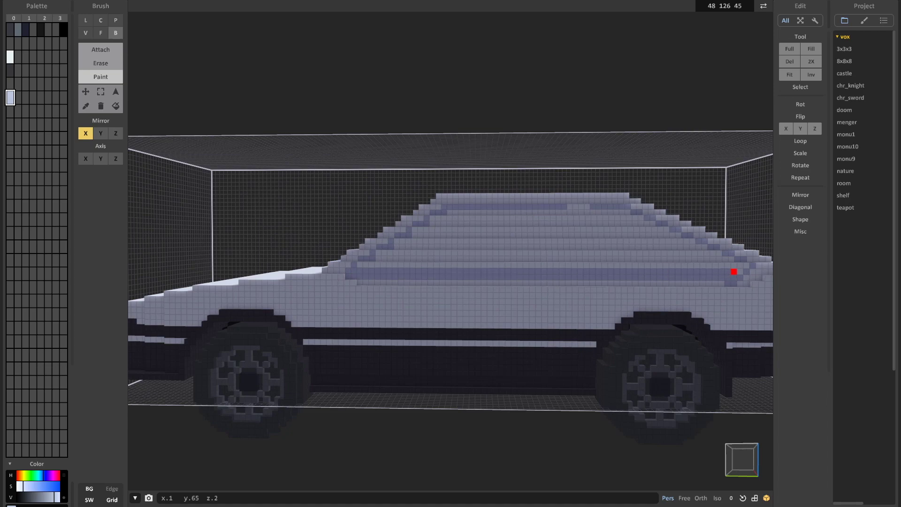
pyautogui.moveTo(449, 259); pyautogui.dragTo(462, 220)
pyautogui.scroll(-5, 593, 290)
pyautogui.moveTo(593, 290)
pyautogui.mouseDown(button='right')
pyautogui.moveTo(476, 275)
pyautogui.moveTo(525, 291)
pyautogui.moveTo(462, 319)
pyautogui.mouseUp(button='right')
pyautogui.scroll(5, 525, 292)
# Fill the remaining cabin side layers pale blue between the front and rear diagonals
pyautogui.keyDown('alt'); pyautogui.click(445, 258); pyautogui.keyUp('alt')
pyautogui.moveTo(445, 279)
pyautogui.mouseDown(button='right')
pyautogui.moveTo(436, 232)
pyautogui.moveTo(506, 267)
pyautogui.mouseUp(button='right')
pyautogui.scroll(-5, 470, 236)
pyautogui.scroll(4, 469, 268)
pyautogui.keyDown('alt'); pyautogui.click(340, 269); pyautogui.keyUp('alt')
pyautogui.moveTo(323, 254); pyautogui.dragTo(475, 251)
pyautogui.moveTo(474, 251); pyautogui.dragTo(446, 220, button='right')
pyautogui.moveTo(485, 227); pyautogui.dragTo(519, 227)
# Paint a slanted white stepped pillar from the roof edge to the window base, dividing the side window
pyautogui.scroll(-5, 540, 272)
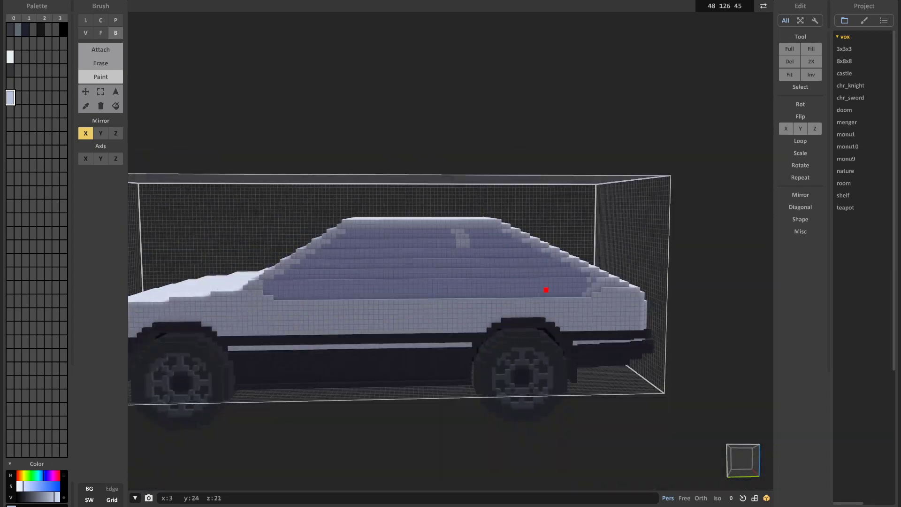
pyautogui.scroll(5, 532, 290)
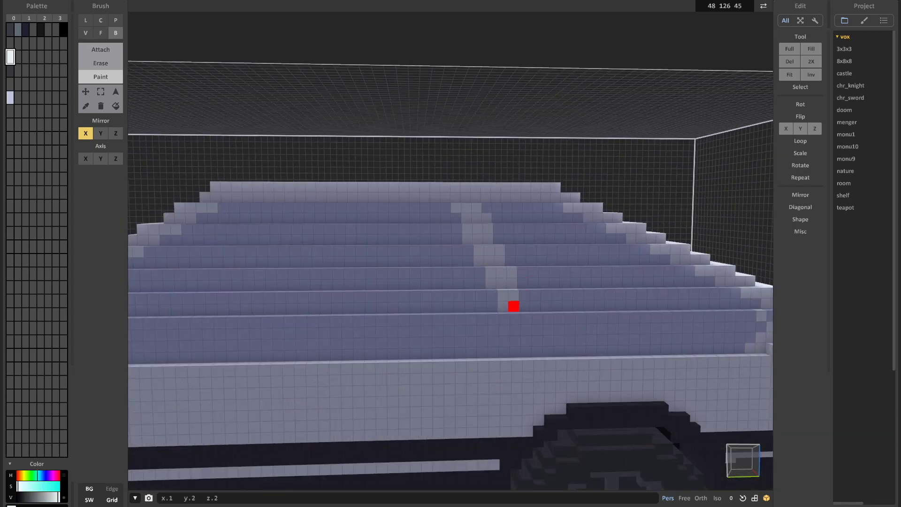
pyautogui.scroll(-5, 513, 306)
pyautogui.scroll(5, 539, 297)
pyautogui.scroll(-3, 521, 317)
pyautogui.scroll(3, 437, 283)
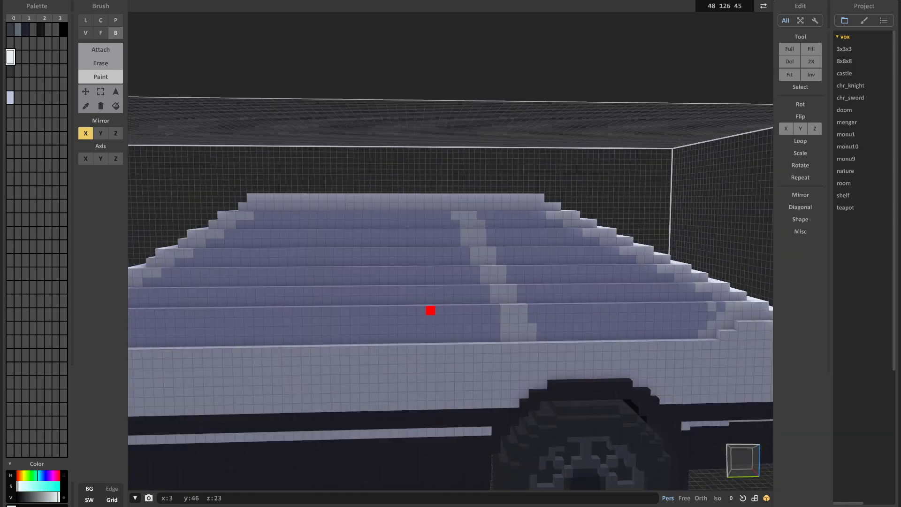
# Mark the side pillar's front and rear edges with two thin slanted white lines using the Line brush
pyautogui.scroll(-5, 465, 252)
pyautogui.moveTo(519, 305); pyautogui.dragTo(460, 328, button='right')
pyautogui.scroll(-5, 561, 305)
pyautogui.scroll(5, 448, 334)
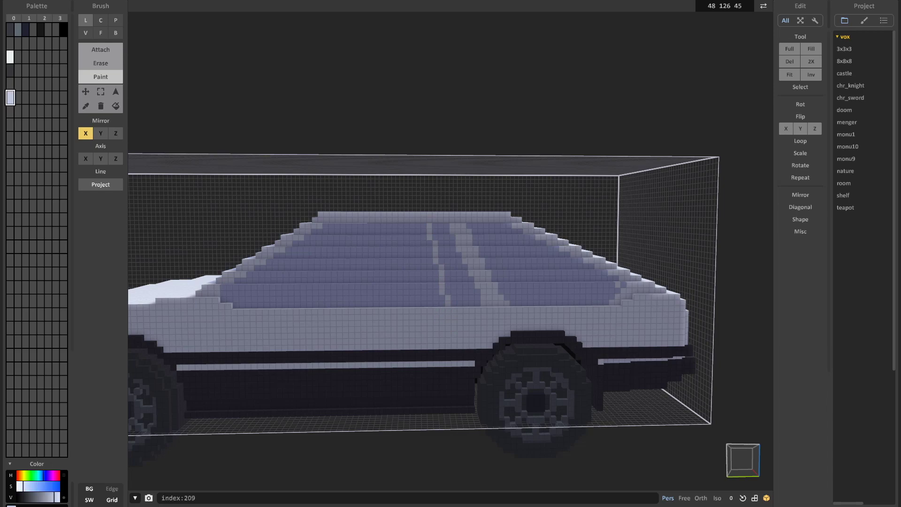
pyautogui.click(10, 57)
pyautogui.scroll(-3, 451, 222)
pyautogui.moveTo(452, 227); pyautogui.dragTo(474, 297)
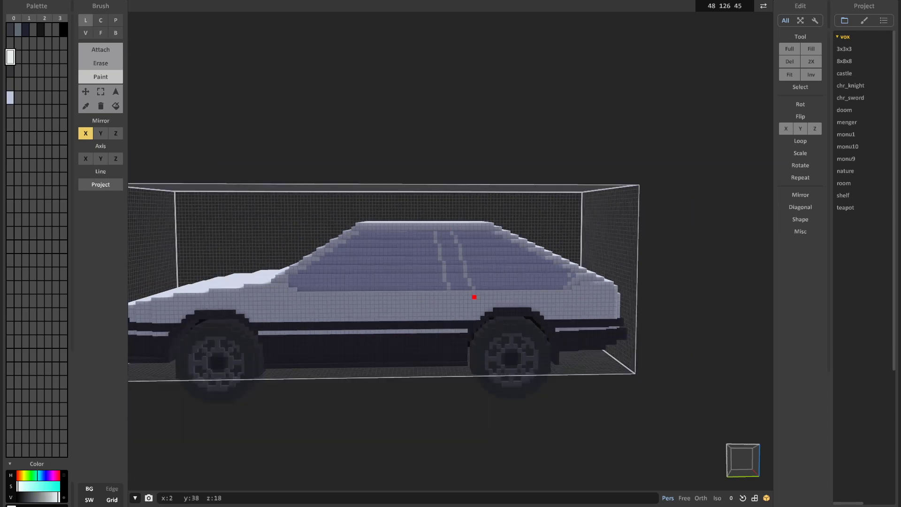
# Fill the gap between the two slanted lines white with the Face brush to form a solid side pillar
pyautogui.scroll(5, 470, 293)
pyautogui.click(100, 33)
pyautogui.moveTo(429, 208); pyautogui.dragTo(470, 340)
pyautogui.scroll(-6, 451, 329)
pyautogui.moveTo(408, 319)
pyautogui.mouseDown(button='right')
pyautogui.moveTo(540, 319)
pyautogui.moveTo(446, 338)
pyautogui.mouseUp(button='right')
pyautogui.scroll(-3, 430, 314)
pyautogui.scroll(5, 449, 366)
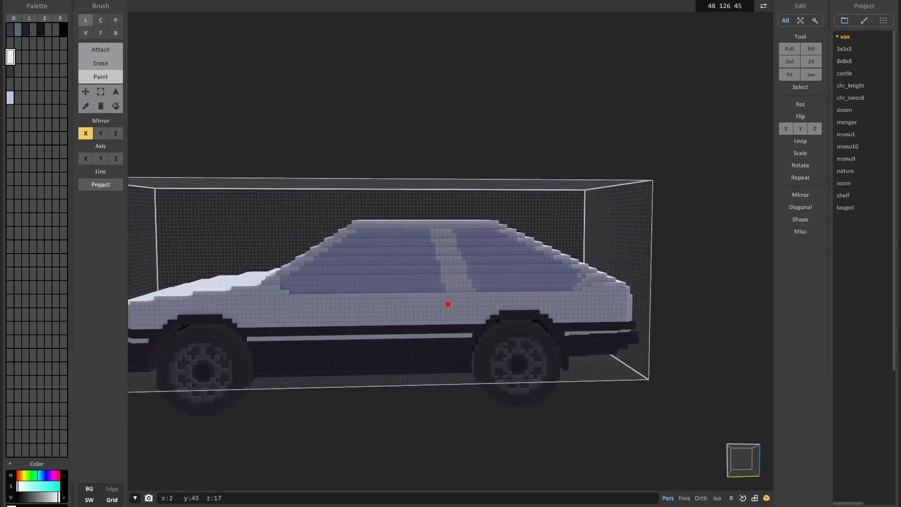
# Narrow the white side pillar by repainting the voxels along its rear edge pale blue
pyautogui.scroll(-4, 448, 304)
pyautogui.click(11, 98)
pyautogui.scroll(6, 451, 263)
pyautogui.moveTo(440, 229); pyautogui.dragTo(457, 268)
pyautogui.click(115, 33)
pyautogui.scroll(5, 444, 225)
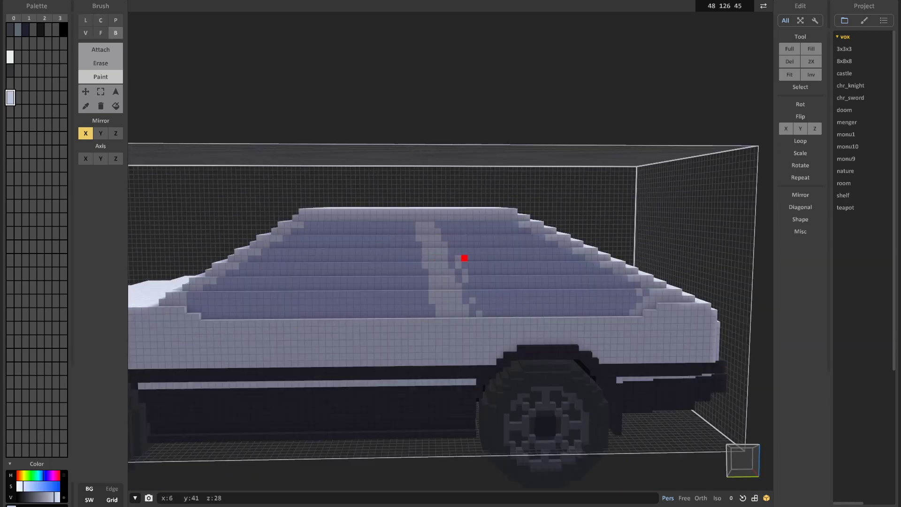
# Paint stepped pale blue lines down both edges of the sloped rear window area, leaving white margins outside
pyautogui.scroll(-8, 486, 314)
pyautogui.moveTo(486, 313)
pyautogui.mouseDown(button='right')
pyautogui.moveTo(413, 329)
pyautogui.moveTo(437, 314)
pyautogui.moveTo(329, 300)
pyautogui.mouseUp(button='right')
pyautogui.scroll(4, 423, 281)
pyautogui.click(11, 57)
pyautogui.click(100, 33)
pyautogui.moveTo(422, 291)
pyautogui.mouseDown(button='right')
pyautogui.moveTo(452, 272)
pyautogui.moveTo(432, 270)
pyautogui.moveTo(408, 284)
pyautogui.moveTo(469, 254)
pyautogui.moveTo(497, 272)
pyautogui.mouseUp(button='right')
pyautogui.scroll(3, 453, 273)
pyautogui.scroll(-8, 422, 271)
pyautogui.scroll(3, 470, 254)
pyautogui.keyDown('alt'); pyautogui.click(428, 232); pyautogui.keyUp('alt')
pyautogui.press('g')
pyautogui.press('l')
pyautogui.moveTo(428, 232)
pyautogui.mouseDown(button='right')
pyautogui.moveTo(338, 254)
pyautogui.moveTo(432, 206)
pyautogui.moveTo(328, 234)
pyautogui.mouseUp(button='right')
pyautogui.scroll(3, 433, 199)
pyautogui.scroll(-3, 432, 198)
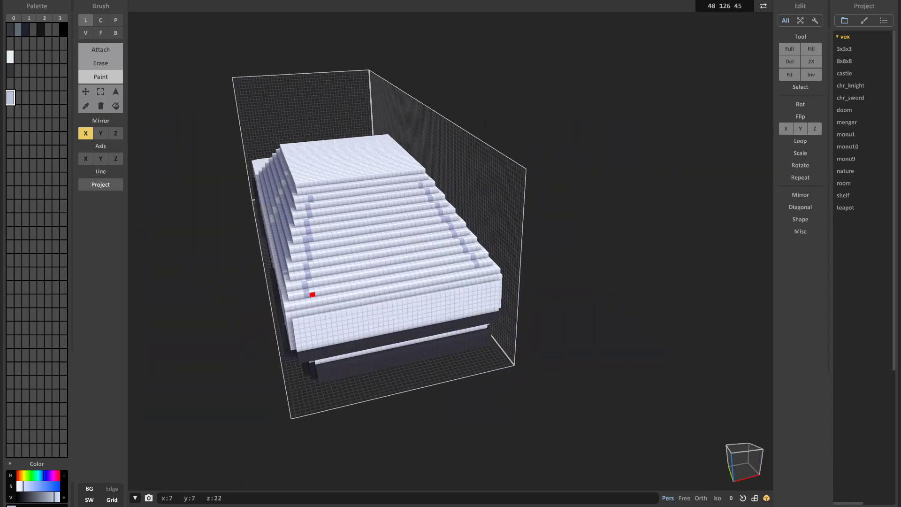
# Fill the rear window's steps pale blue between the two edge lines using the Line and Face brushes
pyautogui.moveTo(315, 196); pyautogui.dragTo(367, 191)
pyautogui.moveTo(282, 192); pyautogui.dragTo(265, 223, button='right')
pyautogui.scroll(3, 265, 223)
pyautogui.scroll(-3, 267, 224)
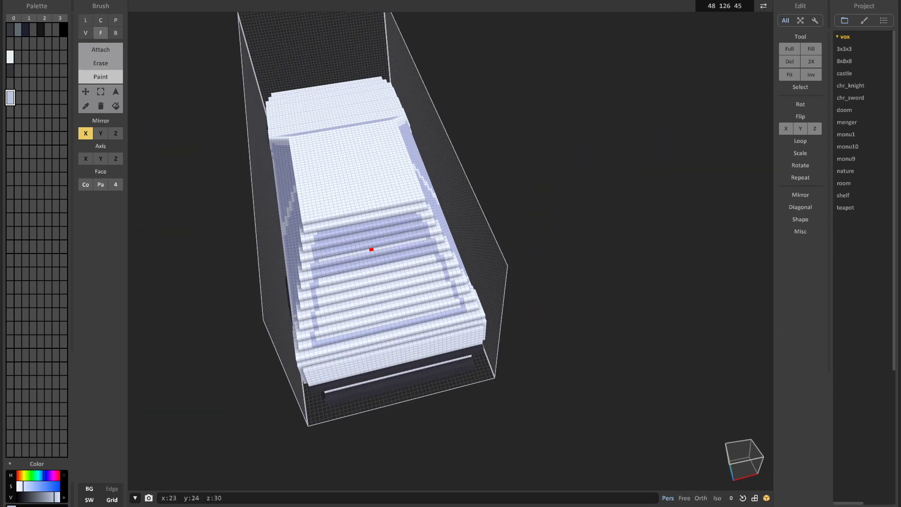
pyautogui.click(380, 324)
pyautogui.moveTo(380, 324)
pyautogui.mouseDown(button='right')
pyautogui.moveTo(425, 281)
pyautogui.moveTo(397, 298)
pyautogui.mouseUp(button='right')
# Paint a small dark grey door handle on the body side just below the side pillar
pyautogui.press('l')
pyautogui.moveTo(376, 187); pyautogui.dragTo(435, 145, button='right')
pyautogui.moveTo(438, 231)
pyautogui.mouseDown(button='right')
pyautogui.moveTo(521, 225)
pyautogui.moveTo(464, 243)
pyautogui.moveTo(412, 244)
pyautogui.mouseUp(button='right')
pyautogui.click(11, 111)
pyautogui.scroll(4, 411, 244)
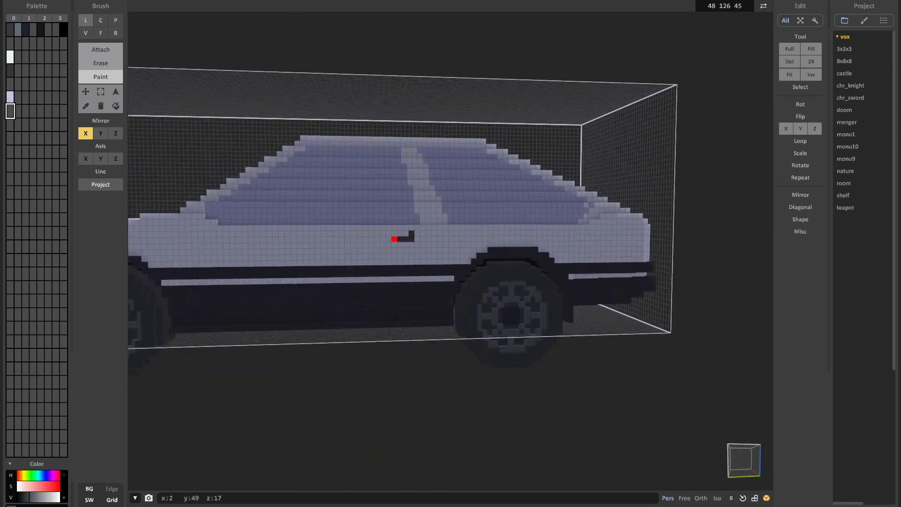
pyautogui.scroll(-4, 394, 239)
pyautogui.moveTo(372, 290); pyautogui.dragTo(436, 282, button='right')
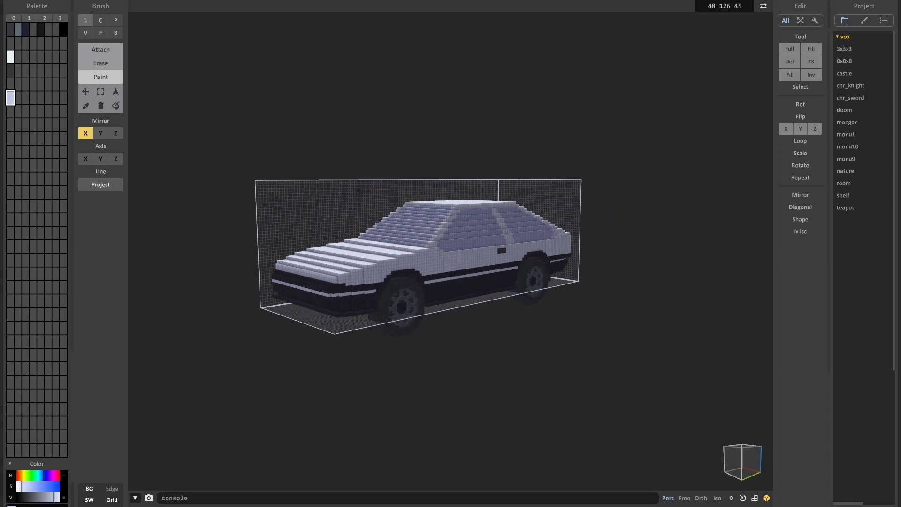
# Add a new empty object for the side mirror and set its width to 8 and height to 6
pyautogui.scroll(-4, 450, 288)
pyautogui.moveTo(436, 283)
pyautogui.mouseDown(button='right')
pyautogui.moveTo(469, 298)
pyautogui.moveTo(443, 291)
pyautogui.mouseUp(button='right')
pyautogui.scroll(4, 450, 288)
pyautogui.press('Tab')
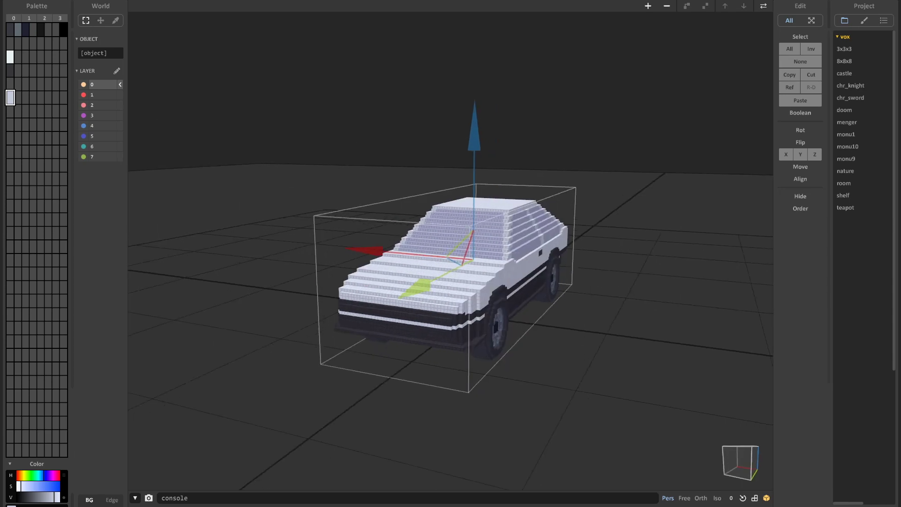
pyautogui.press('Tab')
pyautogui.write('12')
pyautogui.press('Return')
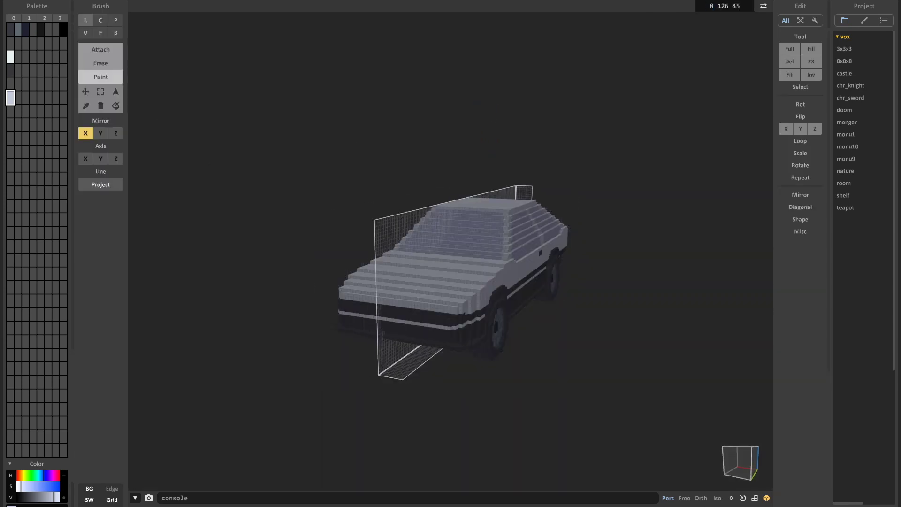
pyautogui.moveTo(444, 300); pyautogui.dragTo(447, 270, button='right')
pyautogui.moveTo(423, 301); pyautogui.dragTo(462, 277, button='right')
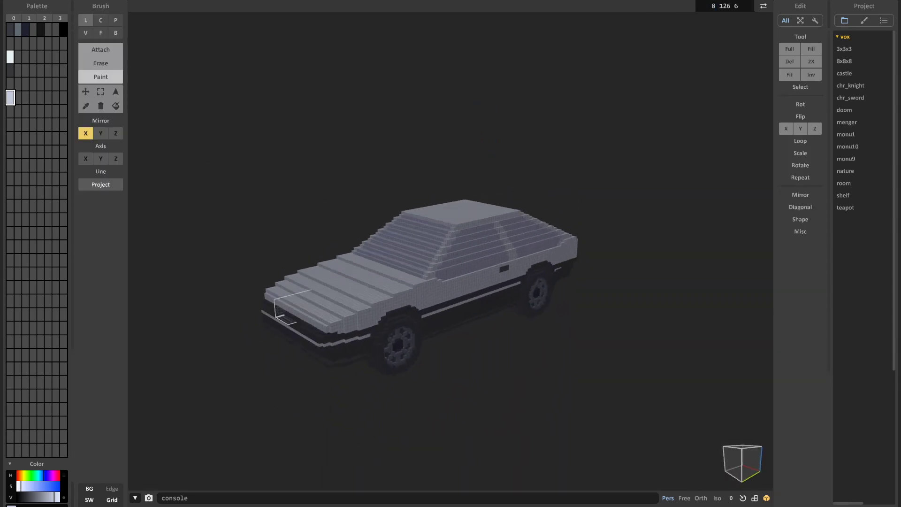
# Size the mirror object to 8 × 5 × 6 and move it beside the base of the windshield pillar
pyautogui.press('Tab')
pyautogui.moveTo(423, 300)
pyautogui.mouseDown(button='right')
pyautogui.moveTo(437, 284)
pyautogui.moveTo(385, 281)
pyautogui.moveTo(488, 284)
pyautogui.moveTo(417, 300)
pyautogui.moveTo(366, 273)
pyautogui.moveTo(460, 324)
pyautogui.mouseUp(button='right')
pyautogui.scroll(3, 450, 282)
pyautogui.scroll(5, 450, 273)
pyautogui.moveTo(319, 257); pyautogui.dragTo(366, 255)
pyautogui.moveTo(531, 303); pyautogui.dragTo(441, 300, button='right')
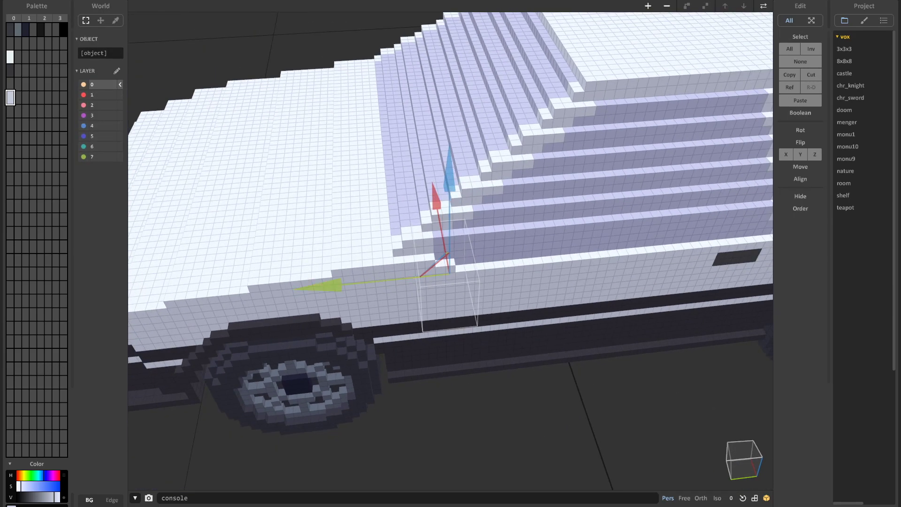
# Build a dark grey side mirror block in the small object and trim its corner voxels with X mirroring off
pyautogui.press('Tab')
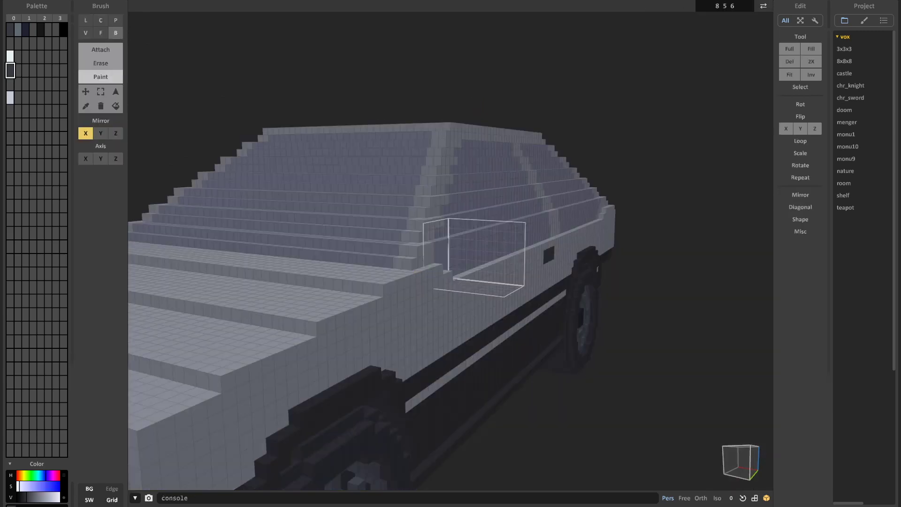
pyautogui.press('a')
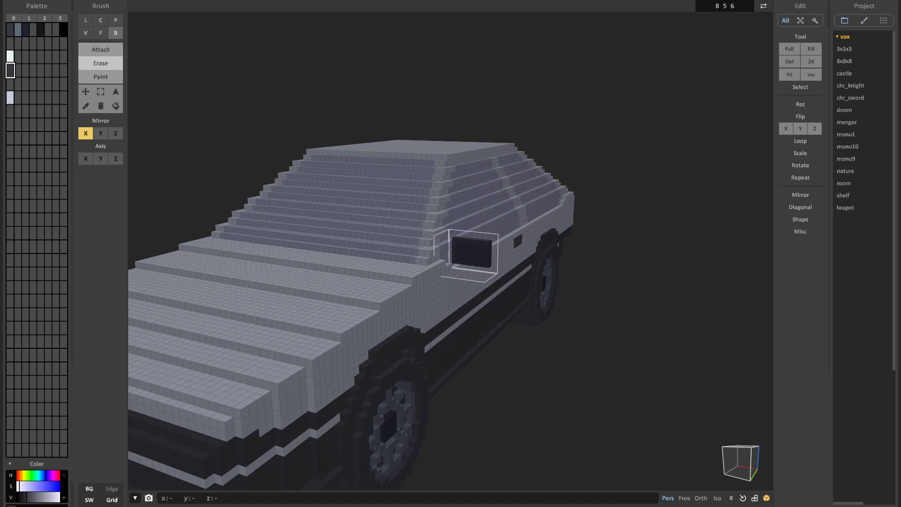
pyautogui.click(85, 134)
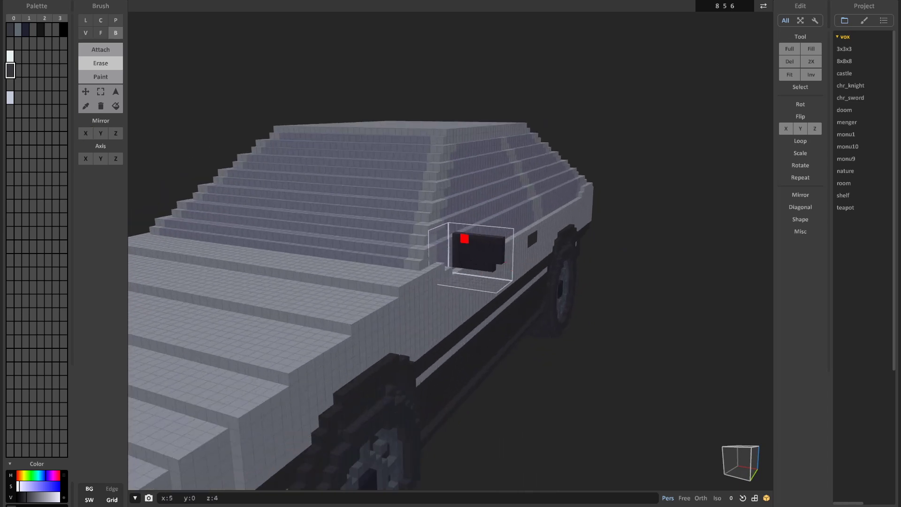
pyautogui.click(457, 236)
pyautogui.scroll(-5, 465, 258)
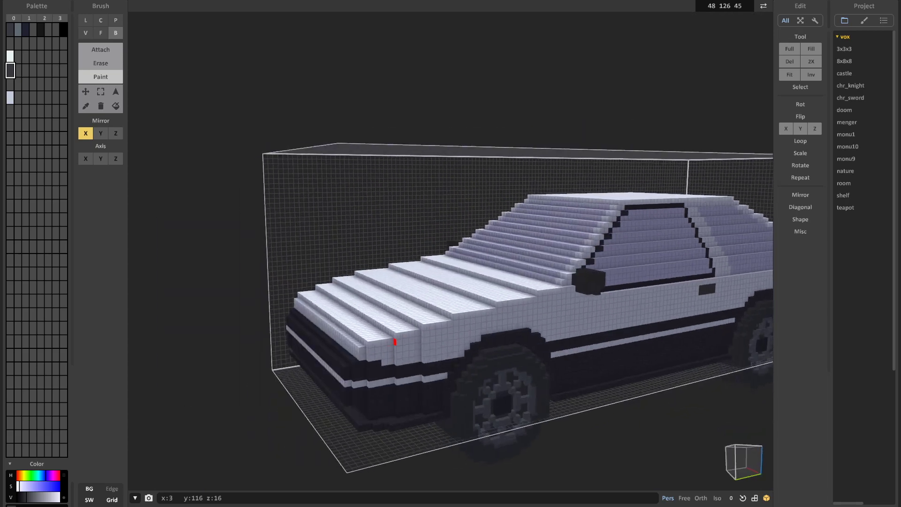
# Outline the rear side window and the rear window in dark grey
pyautogui.click(10, 97)
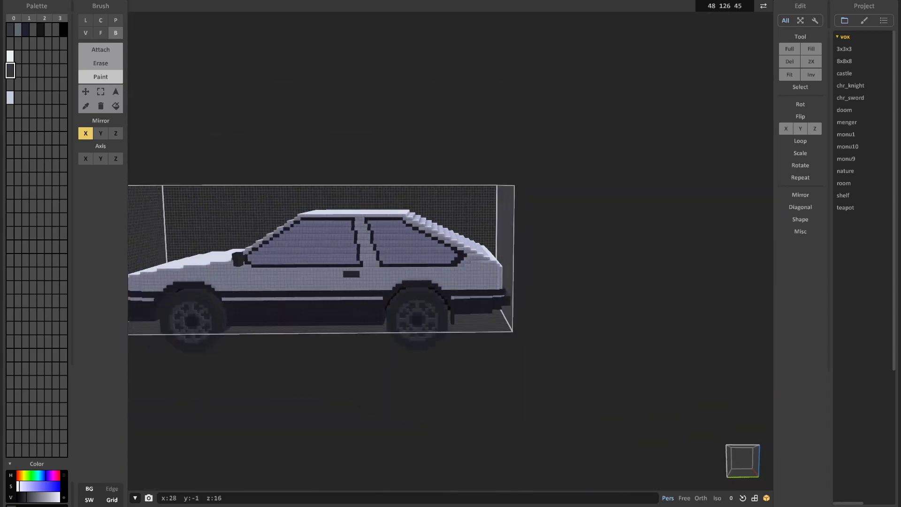
pyautogui.moveTo(540, 262); pyautogui.dragTo(464, 274, button='right')
pyautogui.moveTo(329, 286); pyautogui.dragTo(426, 296, button='right')
pyautogui.scroll(3, 426, 296)
pyautogui.click(392, 412)
pyautogui.click(397, 394)
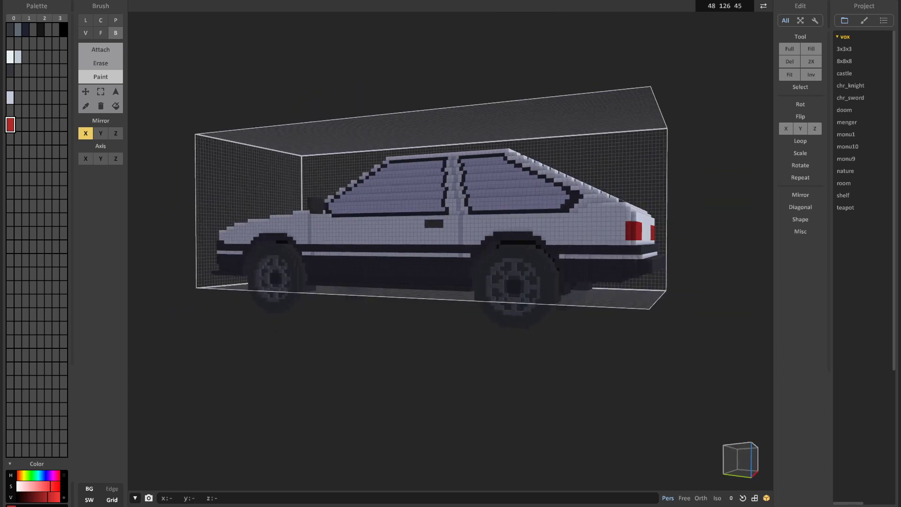
# Create an orange palette colour and paint an indicator on the upper outer corner of each red tail light
pyautogui.moveTo(498, 256); pyautogui.dragTo(423, 256, button='right')
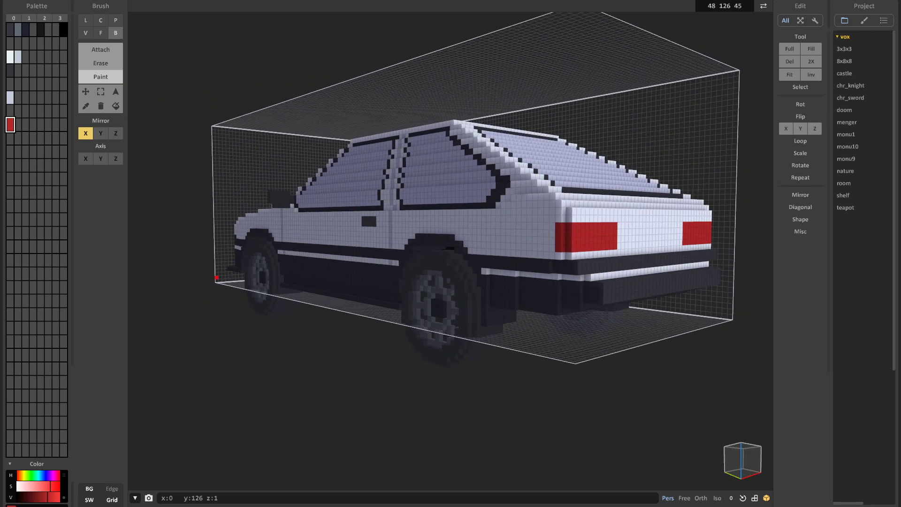
pyautogui.moveTo(29, 497); pyautogui.dragTo(43, 497)
pyautogui.scroll(2, 725, 251)
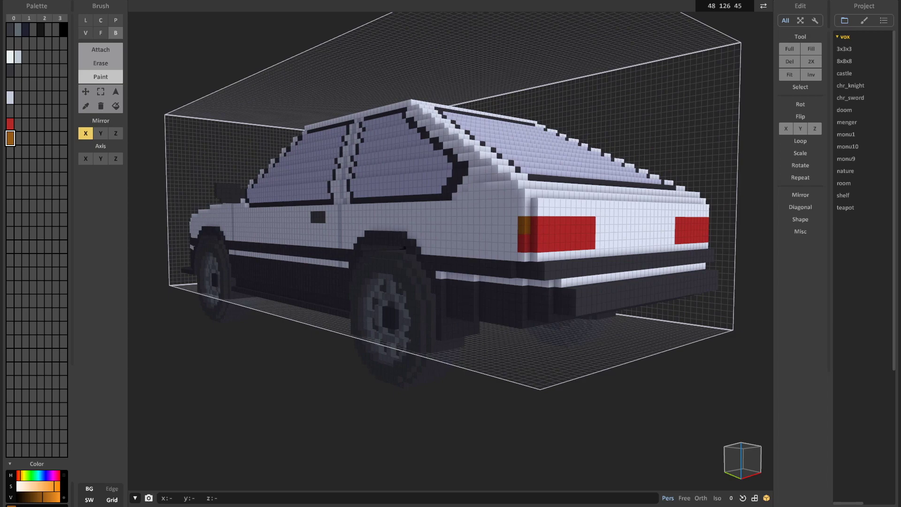
# Create a grey-green palette colour for small reversing lights in the red tail lights and undo the last stroke
pyautogui.scroll(-3, 533, 247)
pyautogui.click(10, 152)
pyautogui.click(36, 497)
pyautogui.scroll(3, 497, 249)
pyautogui.moveTo(498, 249); pyautogui.dragTo(430, 249, button='right')
pyautogui.moveTo(425, 234); pyautogui.dragTo(417, 245)
pyautogui.hotkey('ctrl', 'z')
# Paint the rear panel around the tail lights dark grey, leaving a white licence plate in the middle
pyautogui.scroll(-3, 427, 277)
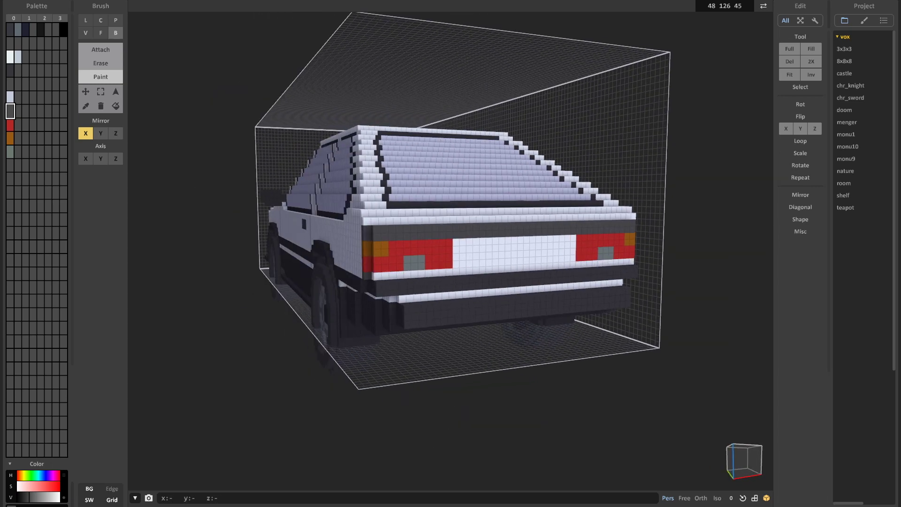
pyautogui.moveTo(368, 276); pyautogui.dragTo(512, 269)
pyautogui.moveTo(512, 269); pyautogui.dragTo(359, 238, button='right')
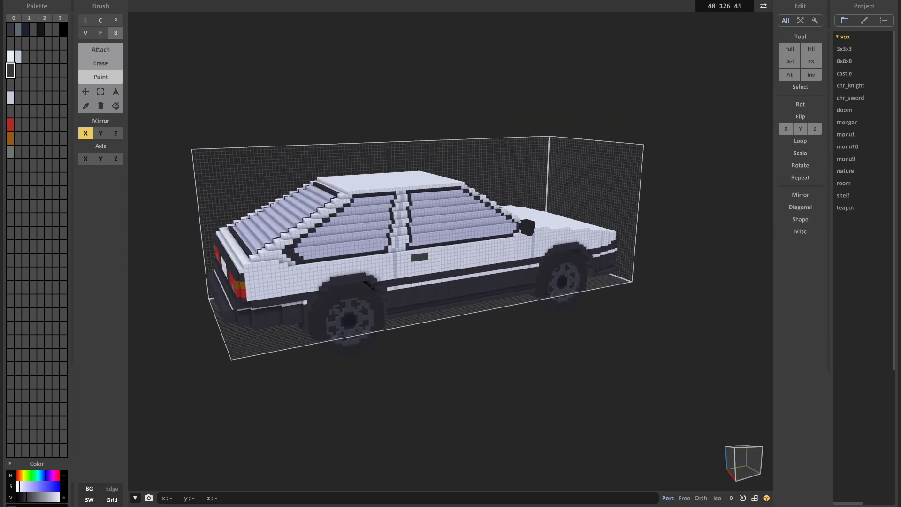
# Paint pale blue glass on the rear face of the side mirror object
pyautogui.press('Tab')
pyautogui.press('Tab')
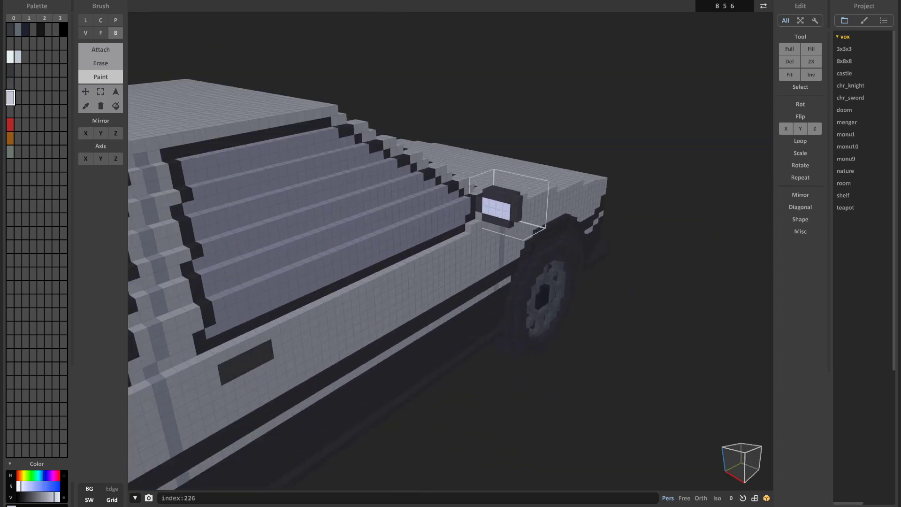
pyautogui.press('Tab')
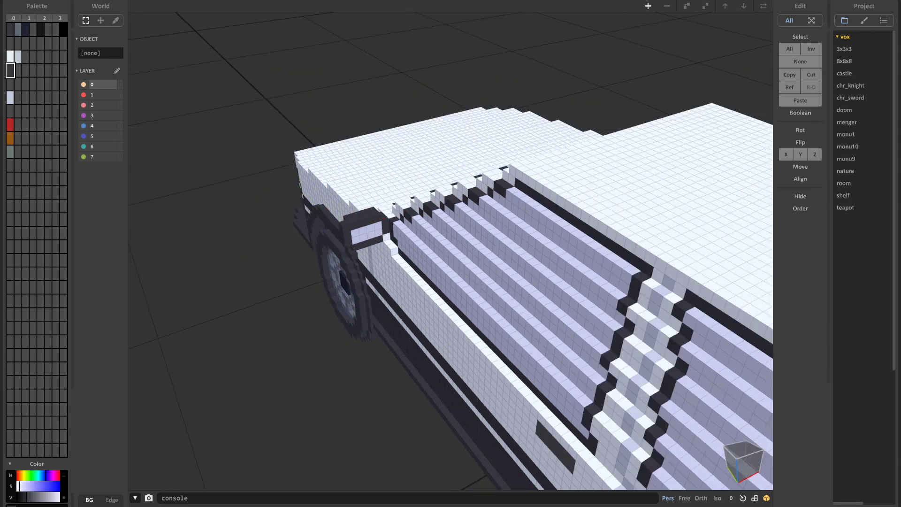
# Box-erase voxels in the white licence plate area of the car's rear panel
pyautogui.press('Tab')
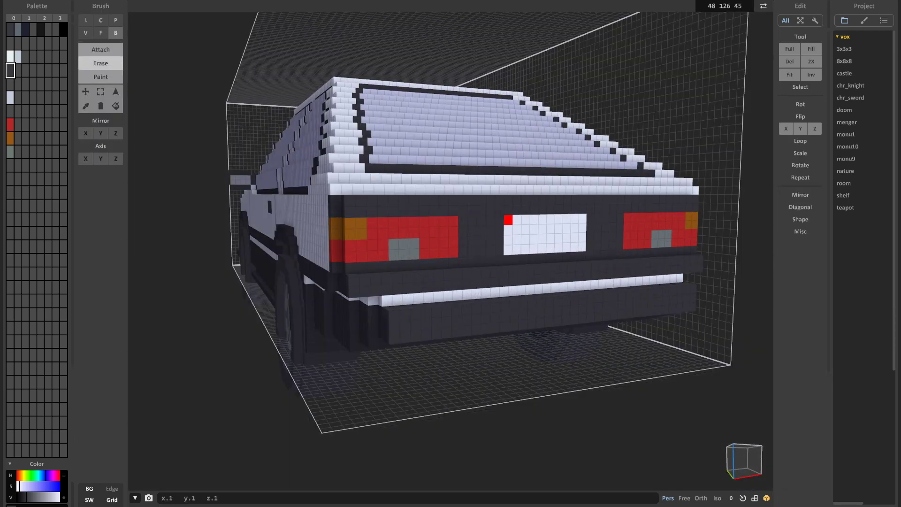
pyautogui.press('Tab')
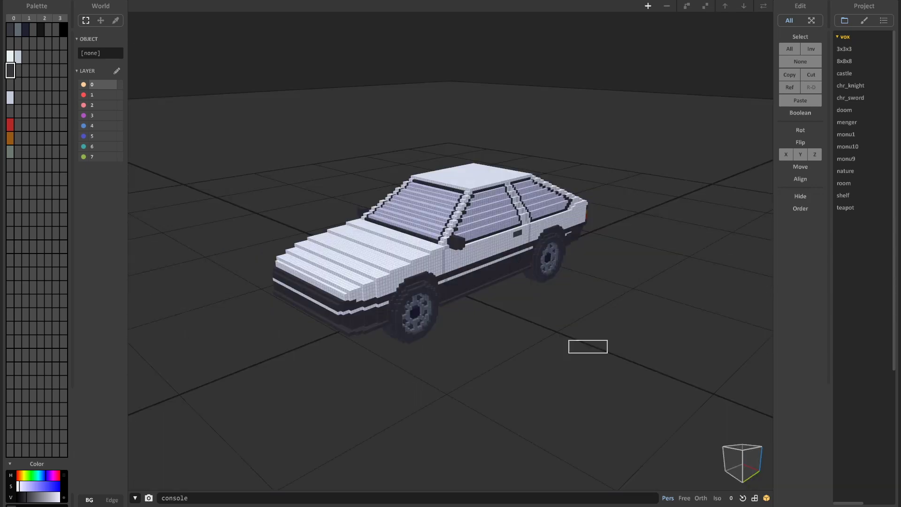
pyautogui.press('Tab')
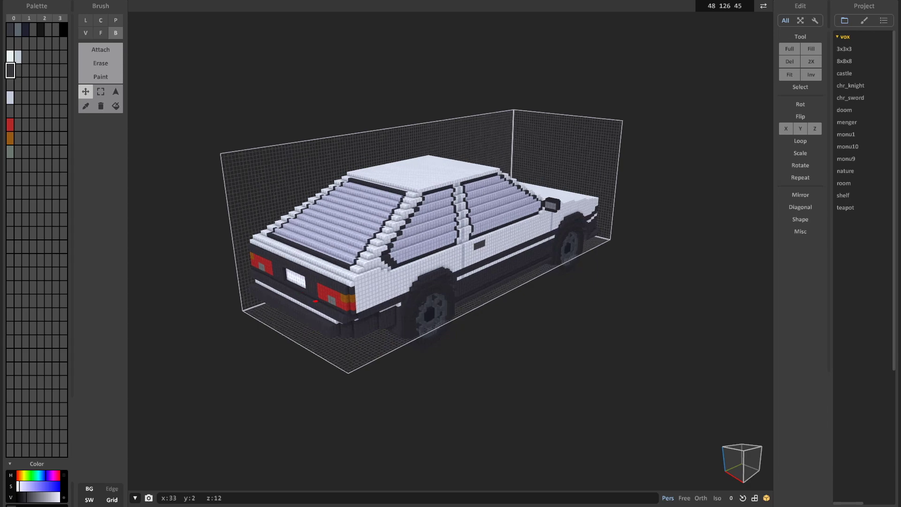
# Try to paint the white stripe on the car's front bumper corner dark grey without mirroring
pyautogui.moveTo(588, 217); pyautogui.dragTo(428, 264, button='right')
pyautogui.scroll(-4, 428, 263)
pyautogui.press('m')
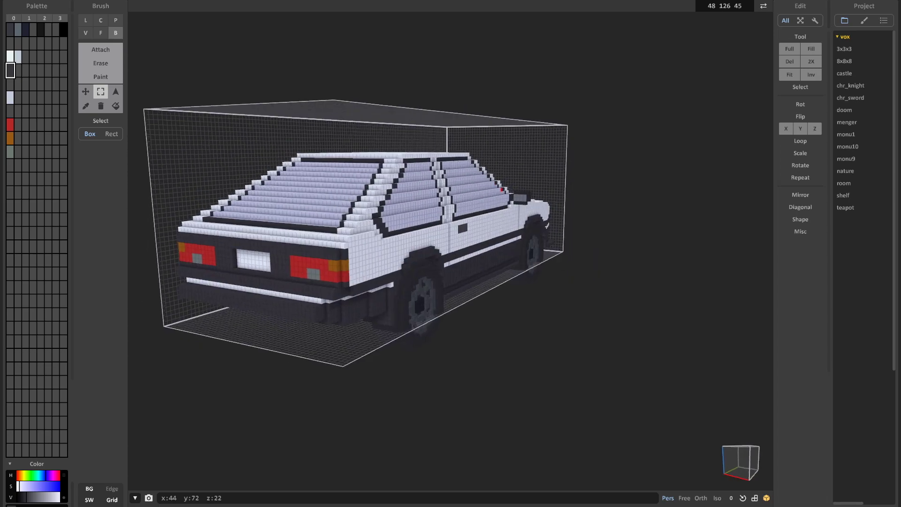
pyautogui.click(11, 151)
pyautogui.press('g')
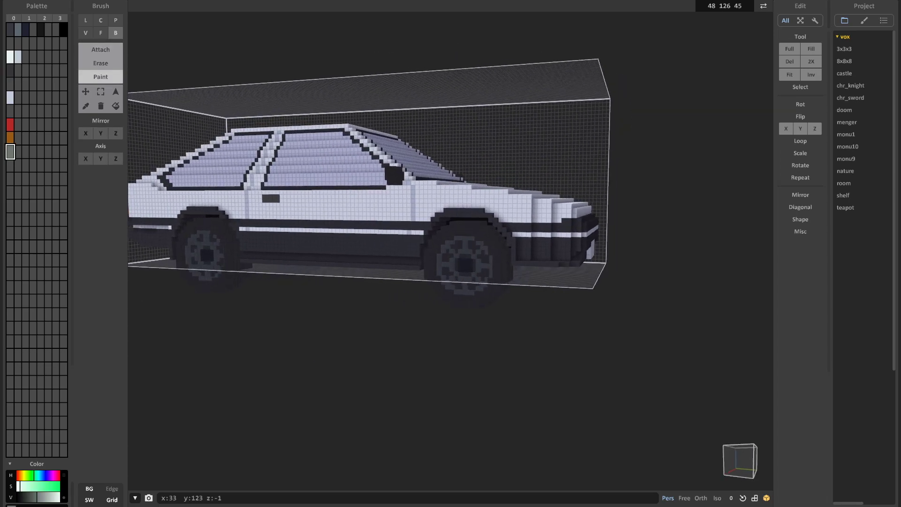
pyautogui.moveTo(563, 282)
pyautogui.mouseDown(button='right')
pyautogui.moveTo(582, 267)
pyautogui.moveTo(575, 281)
pyautogui.mouseUp(button='right')
pyautogui.scroll(3, 541, 251)
pyautogui.keyDown('alt'); pyautogui.click(542, 252); pyautogui.keyUp('alt')
pyautogui.moveTo(548, 228); pyautogui.dragTo(604, 229)
pyautogui.moveTo(605, 239); pyautogui.dragTo(456, 272, button='right')
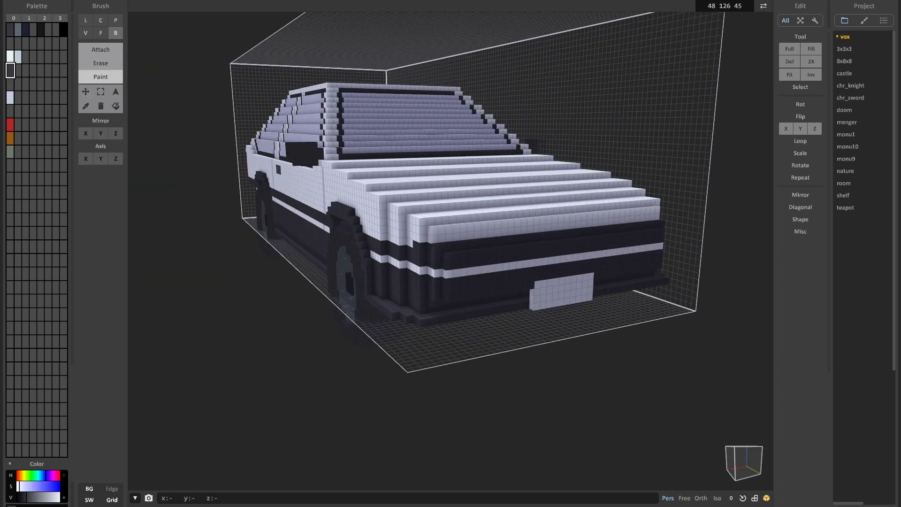
# Using X mirroring, paint the front bumper's white stripe dark grey and add a white stripe just below the hood
pyautogui.moveTo(372, 253); pyautogui.dragTo(498, 251, button='right')
pyautogui.scroll(-3, 497, 251)
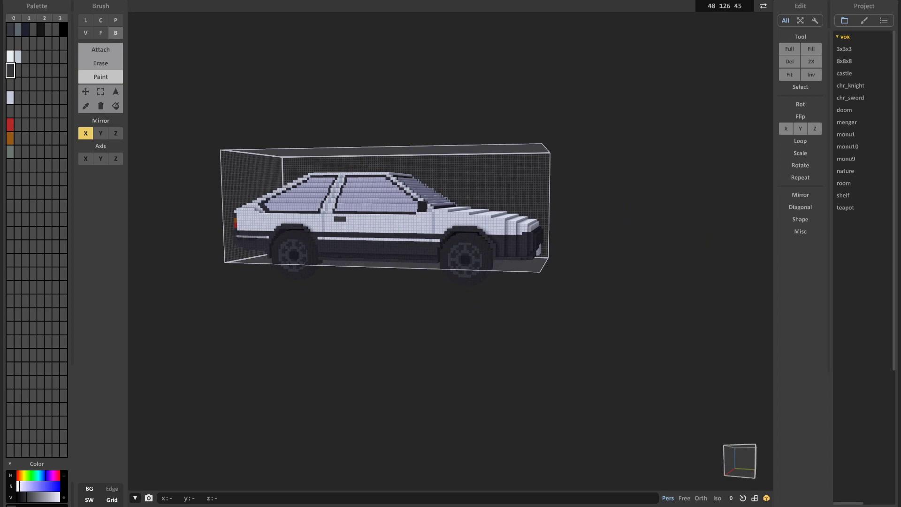
pyautogui.scroll(3, 454, 252)
pyautogui.moveTo(425, 251); pyautogui.dragTo(454, 252, button='right')
pyautogui.scroll(2, 453, 252)
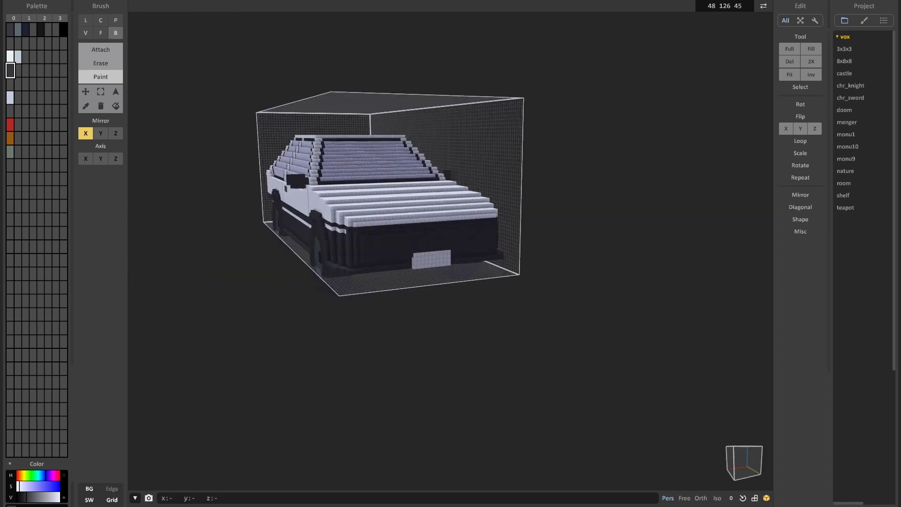
pyautogui.scroll(5, 241, 162)
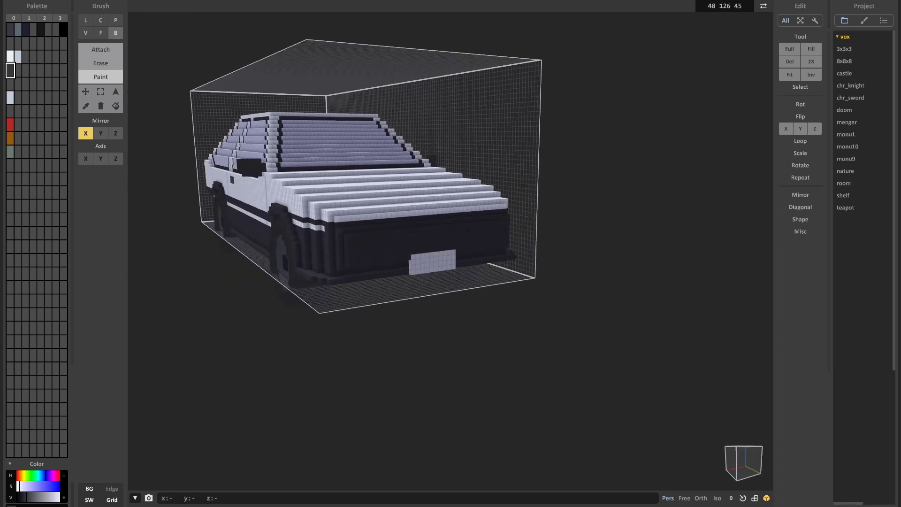
# Paint mirrored grey-green lights on the front bumper and orange indicators at the hood's front corners
pyautogui.click(10, 151)
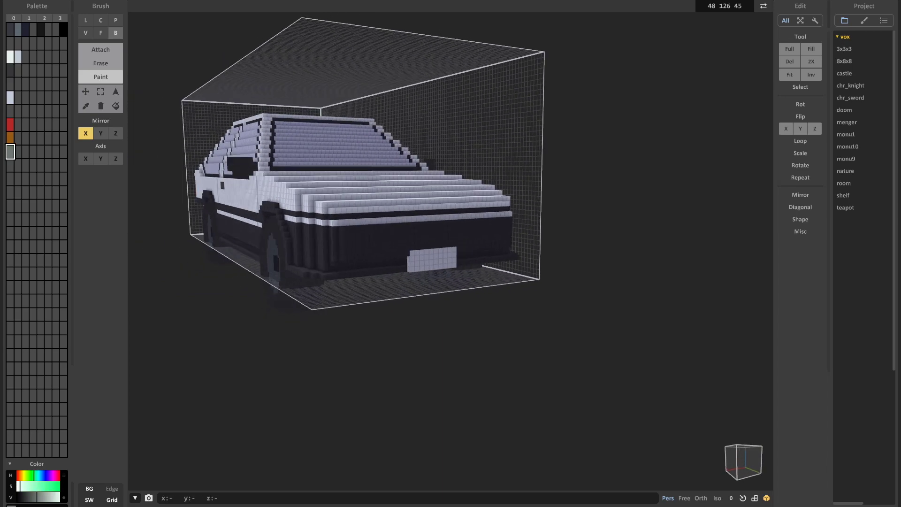
pyautogui.scroll(3, 329, 232)
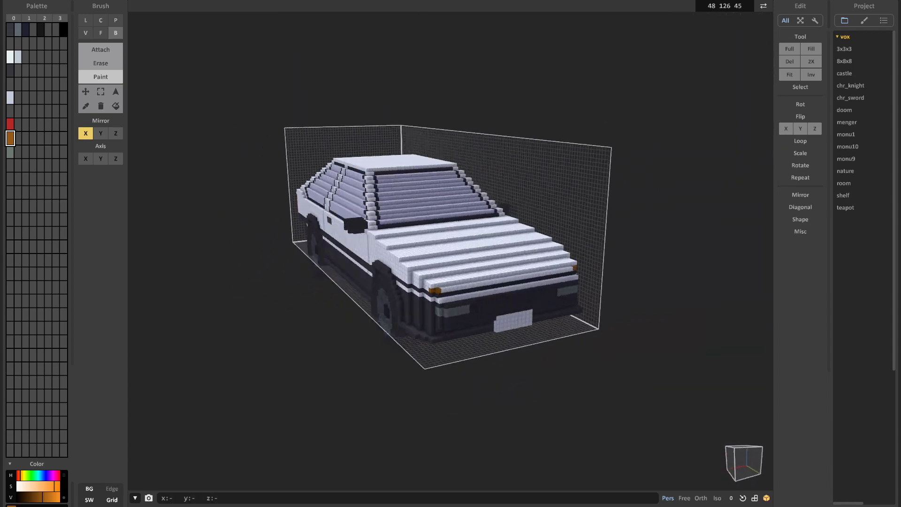
# Erase mirrored headlight recesses from the front edge of the hood, beside the orange indicators
pyautogui.moveTo(469, 262)
pyautogui.mouseDown(button='right')
pyautogui.moveTo(404, 300)
pyautogui.moveTo(422, 282)
pyautogui.mouseUp(button='right')
pyautogui.press('r')
pyautogui.moveTo(322, 310); pyautogui.dragTo(336, 304)
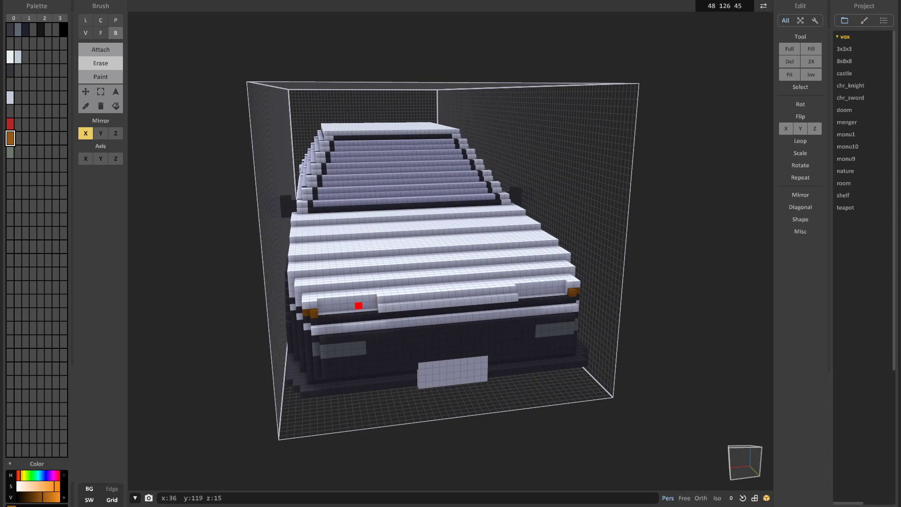
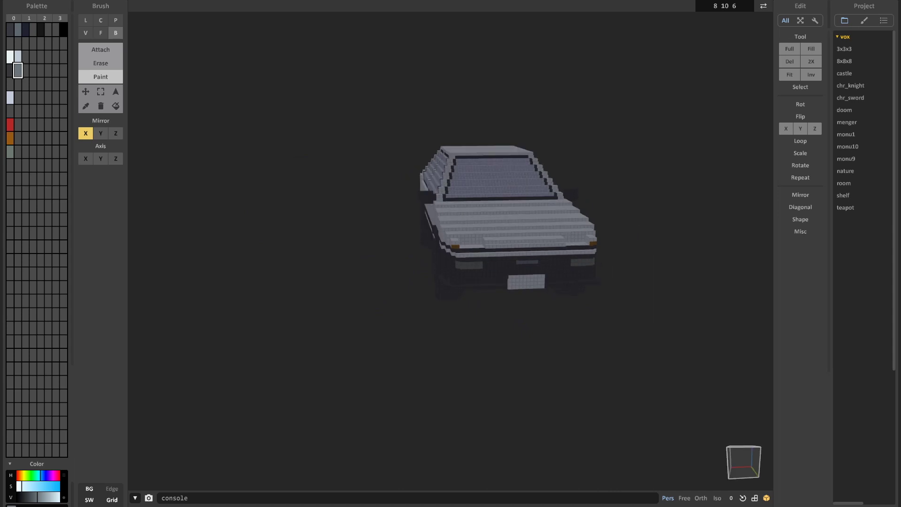
# Set up a blue-grey palette colour for the new 8 × 10 × 6 exhaust object
pyautogui.moveTo(413, 235); pyautogui.dragTo(394, 239, button='right')
pyautogui.scroll(5, 493, 254)
pyautogui.scroll(4, 450, 254)
pyautogui.moveTo(30, 497); pyautogui.dragTo(35, 498)
pyautogui.moveTo(396, 290)
pyautogui.mouseDown(button='right')
pyautogui.moveTo(422, 300)
pyautogui.moveTo(478, 286)
pyautogui.mouseUp(button='right')
pyautogui.scroll(-4, 422, 301)
# Shape a blue-grey muffler block in the exhaust object by erasing and extruding faces with X mirroring
pyautogui.press('r')
pyautogui.click(410, 269)
pyautogui.click(412, 293)
pyautogui.press('f')
pyautogui.moveTo(494, 276); pyautogui.dragTo(521, 284)
pyautogui.scroll(3, 521, 284)
pyautogui.moveTo(521, 284); pyautogui.dragTo(469, 282, button='right')
pyautogui.scroll(3, 472, 293)
pyautogui.moveTo(413, 237); pyautogui.dragTo(402, 237)
pyautogui.moveTo(402, 238); pyautogui.dragTo(451, 286, button='right')
pyautogui.scroll(-3, 450, 286)
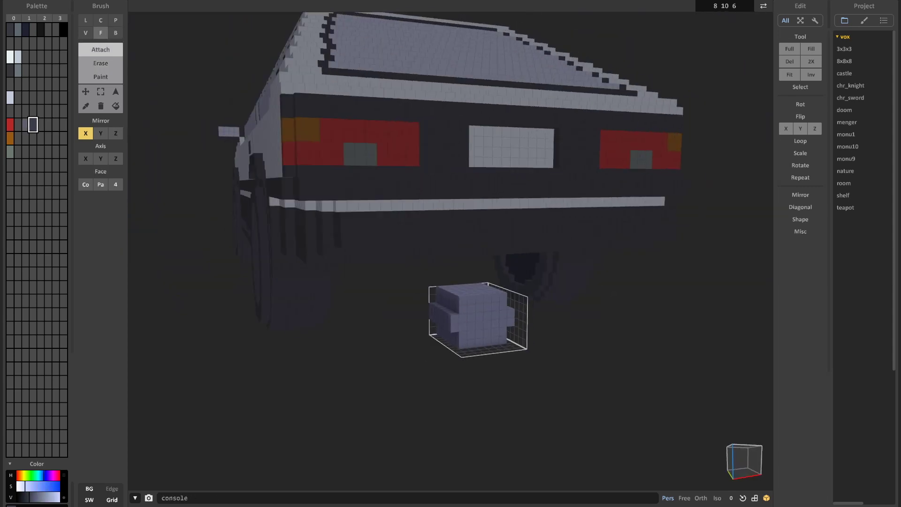
# Refine the muffler block's faces and add voxels for the outlet at its rear end
pyautogui.moveTo(487, 316); pyautogui.dragTo(486, 325)
pyautogui.moveTo(487, 325)
pyautogui.mouseDown(button='right')
pyautogui.moveTo(457, 323)
pyautogui.moveTo(495, 334)
pyautogui.moveTo(497, 319)
pyautogui.mouseUp(button='right')
pyautogui.press('f')
pyautogui.moveTo(497, 320); pyautogui.dragTo(504, 325)
pyautogui.moveTo(504, 324)
pyautogui.mouseDown(button='right')
pyautogui.moveTo(441, 335)
pyautogui.moveTo(469, 341)
pyautogui.mouseUp(button='right')
pyautogui.scroll(3, 441, 335)
pyautogui.moveTo(418, 369)
pyautogui.mouseDown()
pyautogui.moveTo(407, 370)
pyautogui.moveTo(437, 352)
pyautogui.mouseUp()
pyautogui.press('b')
pyautogui.scroll(-4, 458, 310)
pyautogui.moveTo(465, 376)
pyautogui.mouseDown(button='right')
pyautogui.moveTo(458, 309)
pyautogui.moveTo(459, 348)
pyautogui.moveTo(427, 281)
pyautogui.moveTo(448, 286)
pyautogui.mouseUp(button='right')
pyautogui.scroll(4, 459, 348)
# Turn off X mirroring and finish a narrower, offset tailpipe on the muffler's rear
pyautogui.click(475, 294)
pyautogui.click(85, 133)
pyautogui.press('f')
pyautogui.moveTo(489, 310)
pyautogui.mouseDown(button='right')
pyautogui.moveTo(422, 305)
pyautogui.moveTo(387, 277)
pyautogui.moveTo(493, 309)
pyautogui.moveTo(507, 345)
pyautogui.moveTo(498, 345)
pyautogui.moveTo(563, 305)
pyautogui.mouseUp(button='right')
pyautogui.press('r')
pyautogui.click(386, 272)
pyautogui.scroll(-4, 514, 331)
pyautogui.press('Tab')
pyautogui.scroll(4, 563, 305)
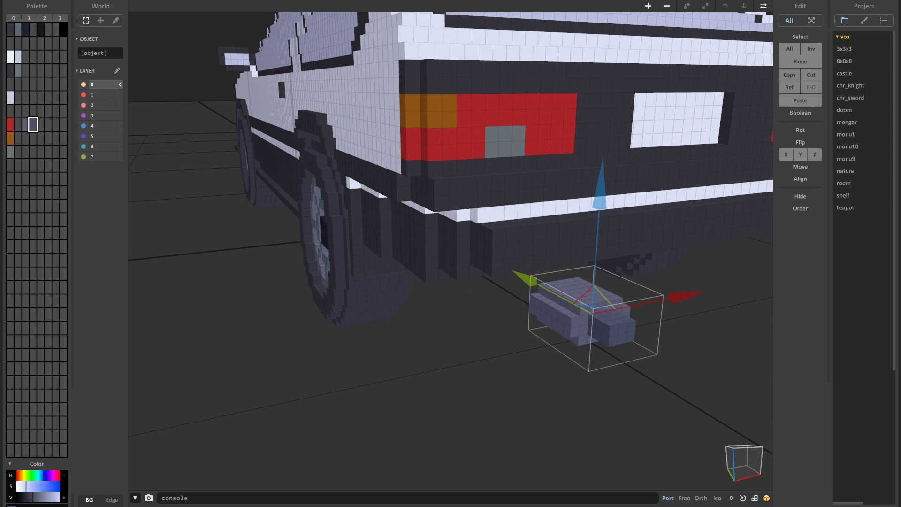
# Move the exhaust object beneath the rear bumper, on the car's left side, and deselect it
pyautogui.moveTo(563, 305); pyautogui.dragTo(514, 263, button='right')
pyautogui.moveTo(513, 146); pyautogui.dragTo(514, 117)
pyautogui.moveTo(513, 117); pyautogui.dragTo(610, 112, button='right')
pyautogui.moveTo(465, 213); pyautogui.dragTo(444, 214)
pyautogui.moveTo(443, 214); pyautogui.dragTo(337, 213, button='right')
pyautogui.moveTo(535, 219); pyautogui.dragTo(464, 219)
pyautogui.moveTo(465, 219); pyautogui.dragTo(587, 223, button='right')
pyautogui.click(587, 328)
pyautogui.moveTo(586, 328); pyautogui.dragTo(521, 371, button='right')
pyautogui.scroll(-3, 521, 371)
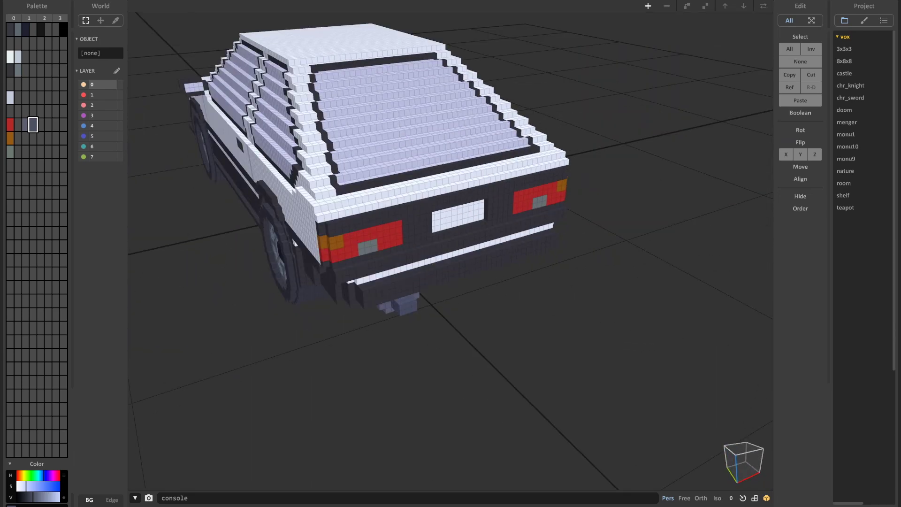
# Lengthen the exhaust object's volume to 8 × 30 × 6 and shift its voxels to the rear end
pyautogui.moveTo(450, 329); pyautogui.dragTo(530, 262, button='right')
pyautogui.click(529, 240)
pyautogui.click(530, 328)
pyautogui.moveTo(530, 329); pyautogui.dragTo(492, 348, button='right')
pyautogui.click(498, 255)
pyautogui.press('Tab')
pyautogui.moveTo(497, 282); pyautogui.dragTo(539, 253, button='right')
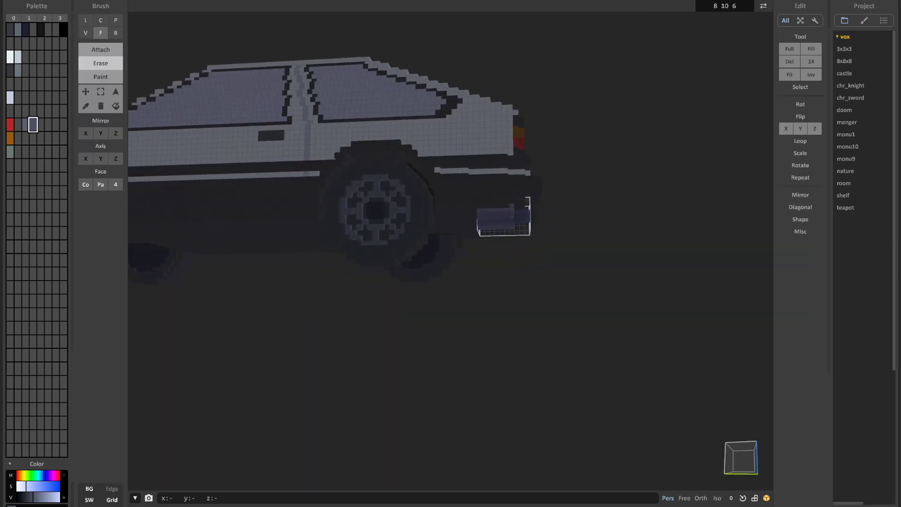
pyautogui.scroll(3, 540, 214)
pyautogui.press('h')
pyautogui.moveTo(523, 213); pyautogui.dragTo(590, 213)
pyautogui.scroll(4, 587, 214)
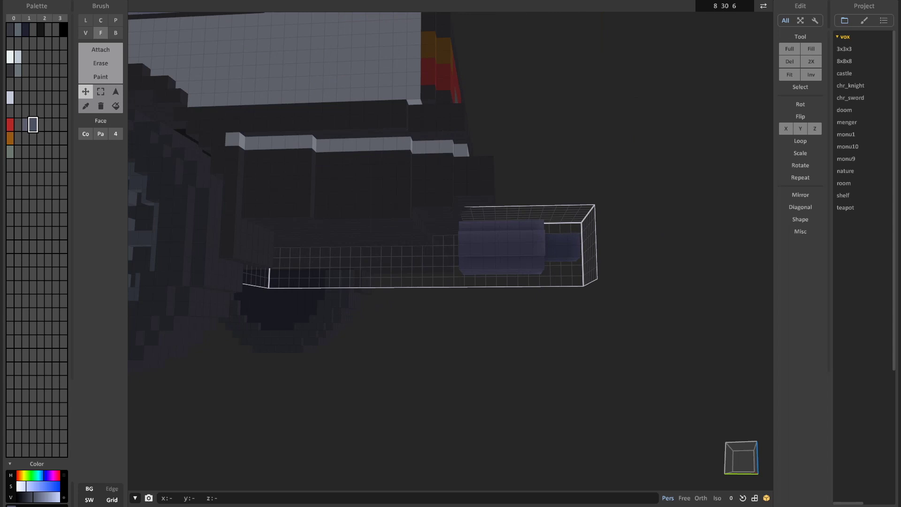
# Extrude the muffler's front face forward into a long pipe with the Face brush
pyautogui.press('m')
pyautogui.moveTo(521, 220); pyautogui.dragTo(319, 162, button='right')
pyautogui.moveTo(305, 163); pyautogui.dragTo(316, 189)
pyautogui.moveTo(315, 189); pyautogui.dragTo(522, 231, button='right')
pyautogui.click(493, 221)
pyautogui.press('w')
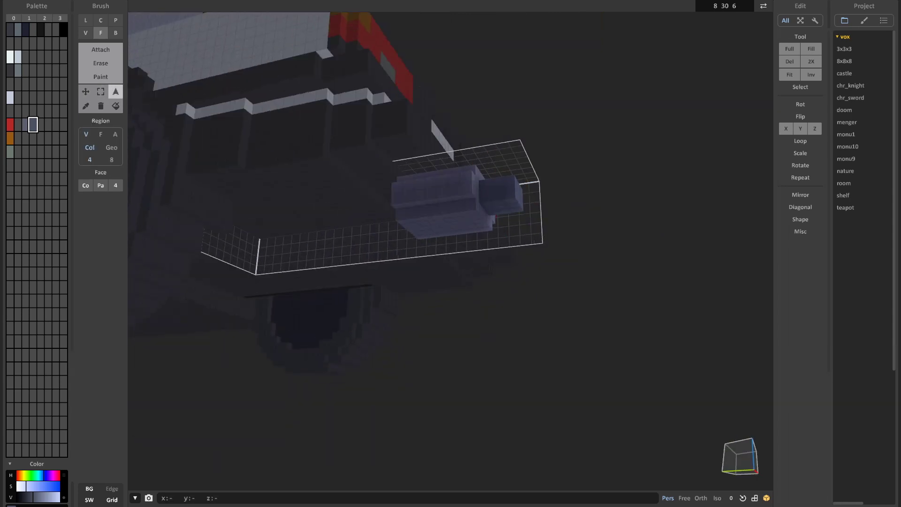
pyautogui.press('m')
pyautogui.moveTo(402, 244)
pyautogui.mouseDown(button='right')
pyautogui.moveTo(432, 230)
pyautogui.moveTo(524, 233)
pyautogui.mouseUp(button='right')
pyautogui.click(100, 33)
pyautogui.moveTo(527, 231); pyautogui.dragTo(328, 225)
pyautogui.moveTo(329, 226); pyautogui.dragTo(335, 199, button='right')
pyautogui.moveTo(413, 207); pyautogui.dragTo(465, 277, button='right')
# Reposition the lengthened exhaust object beneath the car and deselect it
pyautogui.press('Tab')
pyautogui.scroll(-4, 439, 225)
pyautogui.moveTo(329, 287); pyautogui.dragTo(310, 287)
pyautogui.click(587, 282)
pyautogui.scroll(-5, 539, 273)
pyautogui.moveTo(540, 263); pyautogui.dragTo(608, 281, button='right')
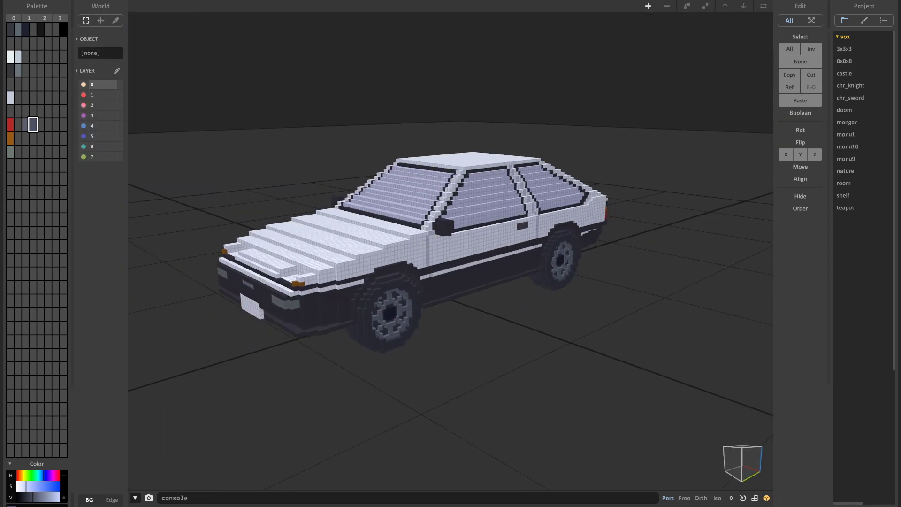
# Add an empty object beside the car's front for a pop-up headlight and resize it to 7 × 5 × 3
pyautogui.moveTo(469, 282); pyautogui.dragTo(525, 347, button='right')
pyautogui.click(376, 329)
pyautogui.moveTo(469, 300); pyautogui.dragTo(516, 245, button='right')
pyautogui.moveTo(470, 281); pyautogui.dragTo(530, 277, button='right')
pyautogui.moveTo(423, 307); pyautogui.dragTo(483, 313)
pyautogui.moveTo(484, 313); pyautogui.dragTo(472, 315, button='right')
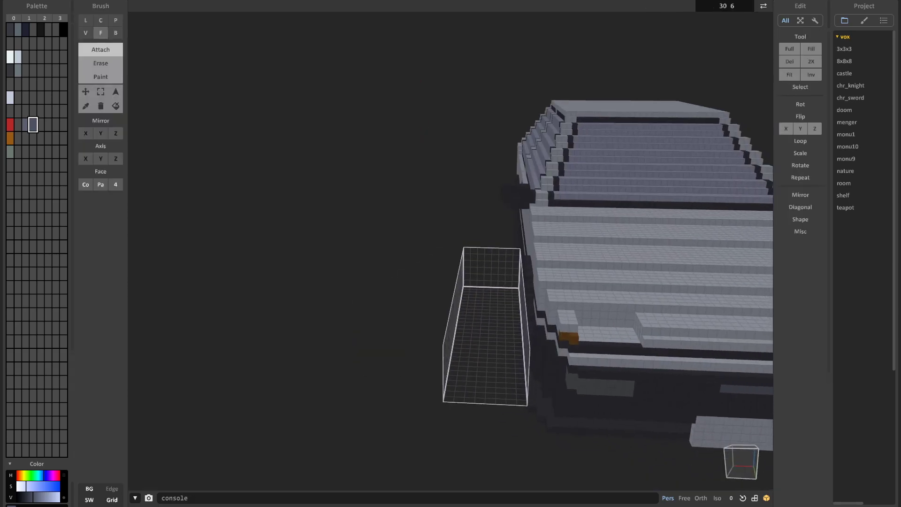
pyautogui.moveTo(423, 291); pyautogui.dragTo(392, 270, button='right')
pyautogui.scroll(4, 512, 287)
pyautogui.scroll(-3, 451, 251)
pyautogui.write('5')
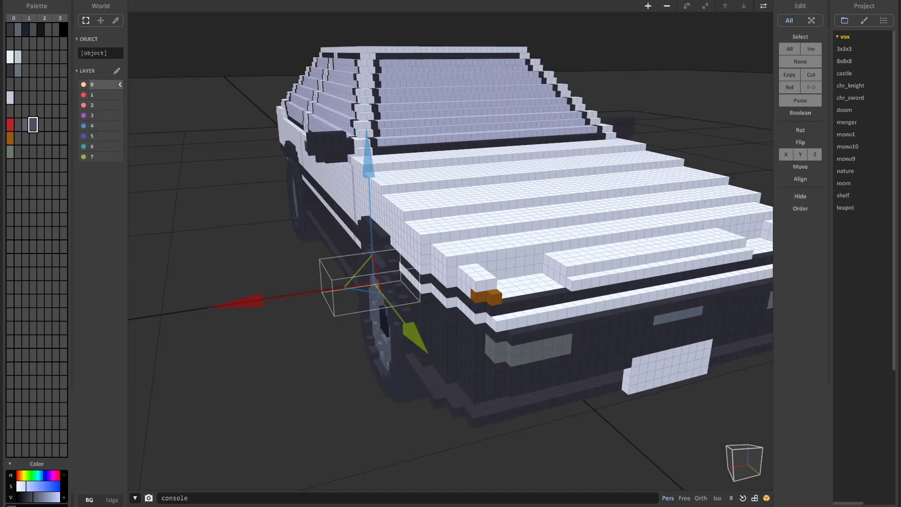
# Fit the small object into the hood's headlight recess and fill its bottom layer with dark grey
pyautogui.scroll(5, 450, 254)
pyautogui.moveTo(451, 254)
pyautogui.mouseDown(button='right')
pyautogui.moveTo(422, 254)
pyautogui.moveTo(423, 234)
pyautogui.mouseUp(button='right')
pyautogui.scroll(3, 451, 254)
pyautogui.scroll(-4, 451, 253)
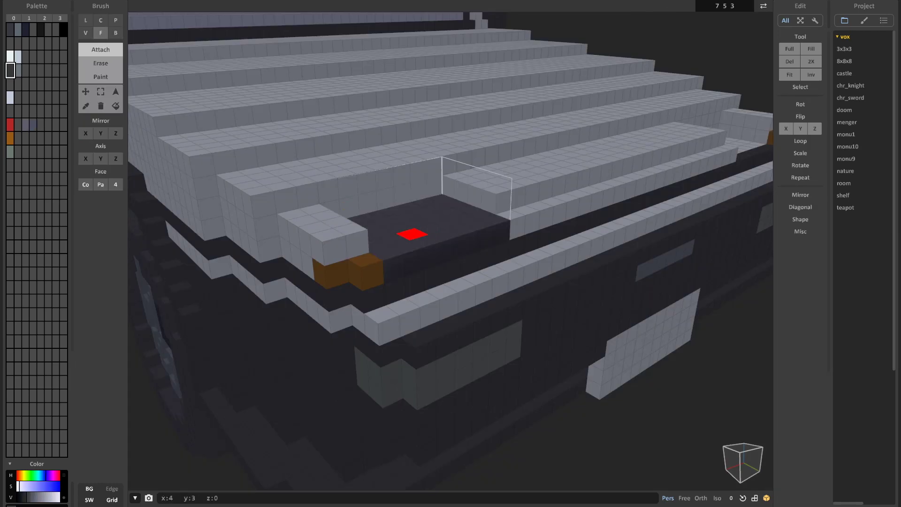
# Attach a white layer of voxels on top of the headlight's dark grey base with the Box brush
pyautogui.click(11, 57)
pyautogui.press('b')
pyautogui.moveTo(422, 235); pyautogui.dragTo(403, 253, button='right')
pyautogui.moveTo(336, 270); pyautogui.dragTo(401, 230)
pyautogui.scroll(-4, 451, 253)
pyautogui.scroll(4, 427, 273)
pyautogui.moveTo(423, 248); pyautogui.dragTo(427, 276, button='right')
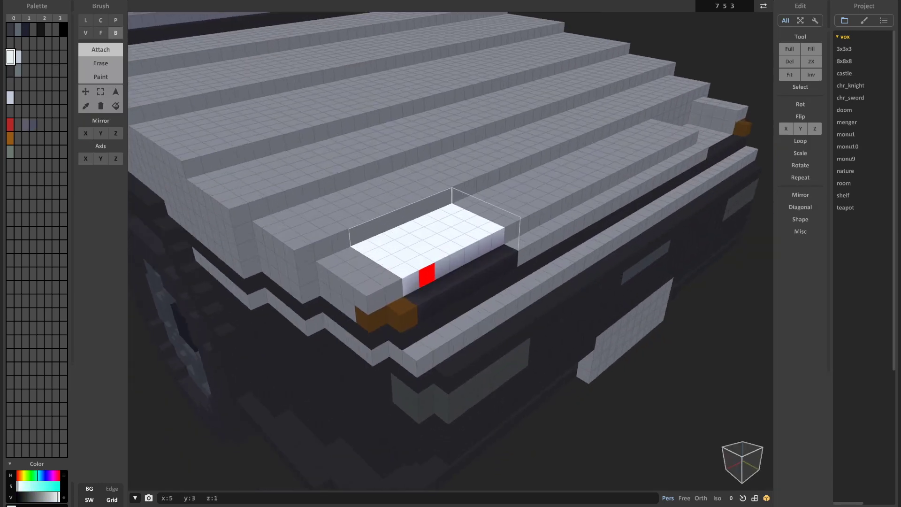
# Raise the headlight object above the hood and reopen it for voxel editing
pyautogui.press('Tab')
pyautogui.scroll(4, 426, 235)
pyautogui.moveTo(420, 94); pyautogui.dragTo(422, 20)
pyautogui.press('Tab')
pyautogui.moveTo(422, 235); pyautogui.dragTo(493, 197, button='right')
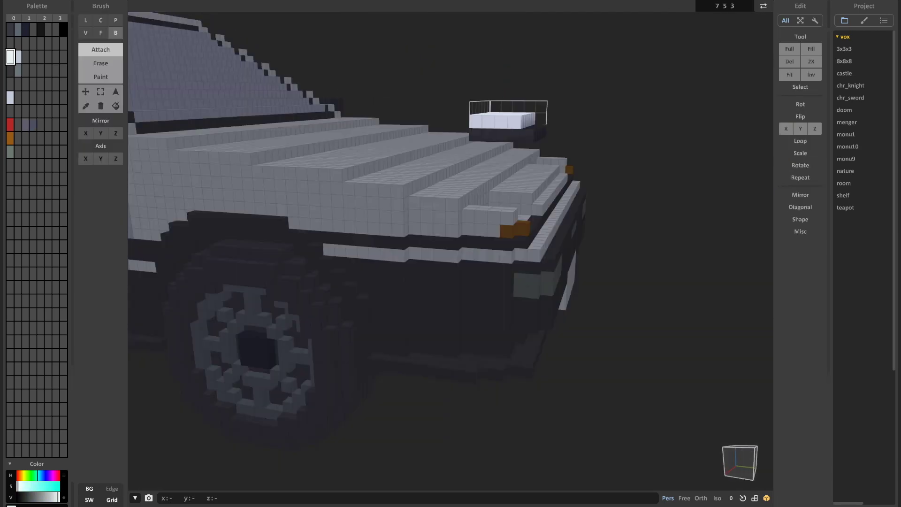
# Increase the headlight object's height to 10 voxels and shift its voxels upward
pyautogui.write('10')
pyautogui.press('Return')
pyautogui.keyDown('ctrl'); pyautogui.moveTo(495, 171); pyautogui.dragTo(495, 117); pyautogui.keyUp('ctrl')
# Extrude dark grey layers downward from the underside of the headlight's white lid
pyautogui.scroll(3, 490, 134)
pyautogui.moveTo(491, 165)
pyautogui.mouseDown(button='right')
pyautogui.moveTo(486, 198)
pyautogui.moveTo(488, 155)
pyautogui.moveTo(501, 174)
pyautogui.moveTo(494, 149)
pyautogui.moveTo(506, 218)
pyautogui.moveTo(577, 213)
pyautogui.moveTo(514, 202)
pyautogui.mouseUp(button='right')
pyautogui.press('t')
pyautogui.press('f')
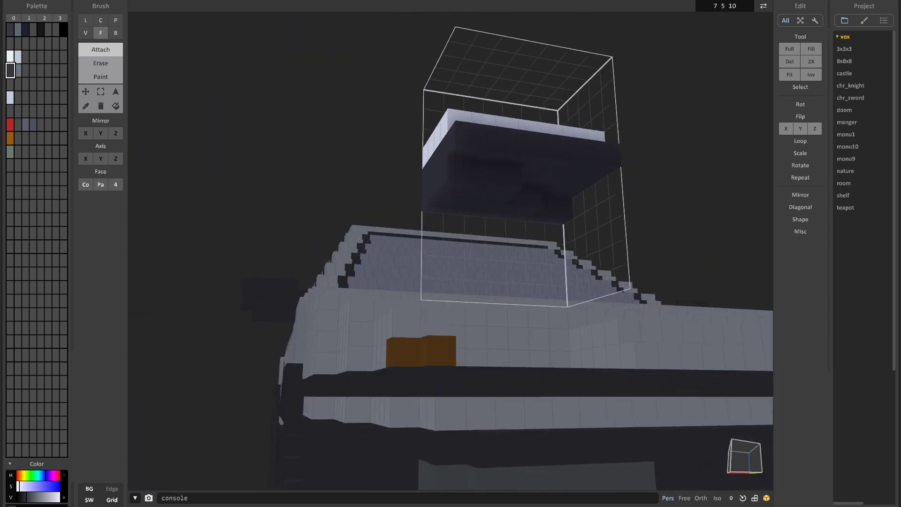
pyautogui.moveTo(439, 217)
pyautogui.mouseDown(button='right')
pyautogui.moveTo(483, 247)
pyautogui.moveTo(445, 260)
pyautogui.moveTo(505, 215)
pyautogui.moveTo(289, 262)
pyautogui.moveTo(244, 244)
pyautogui.mouseUp(button='right')
pyautogui.moveTo(276, 214)
pyautogui.mouseDown(button='right')
pyautogui.moveTo(336, 233)
pyautogui.moveTo(220, 234)
pyautogui.moveTo(262, 247)
pyautogui.mouseUp(button='right')
pyautogui.press('f')
# Shape the headlight's dark housing into stepped layers that narrow toward its base
pyautogui.moveTo(375, 235); pyautogui.dragTo(277, 183, button='right')
pyautogui.moveTo(385, 263)
pyautogui.mouseDown(button='right')
pyautogui.moveTo(392, 202)
pyautogui.moveTo(324, 262)
pyautogui.moveTo(394, 249)
pyautogui.moveTo(652, 273)
pyautogui.mouseUp(button='right')
pyautogui.press('r')
pyautogui.moveTo(544, 270)
pyautogui.mouseDown(button='right')
pyautogui.moveTo(596, 272)
pyautogui.moveTo(571, 276)
pyautogui.moveTo(633, 286)
pyautogui.moveTo(505, 294)
pyautogui.moveTo(551, 277)
pyautogui.moveTo(624, 275)
pyautogui.moveTo(604, 275)
pyautogui.mouseUp(button='right')
pyautogui.press('f')
pyautogui.press('b')
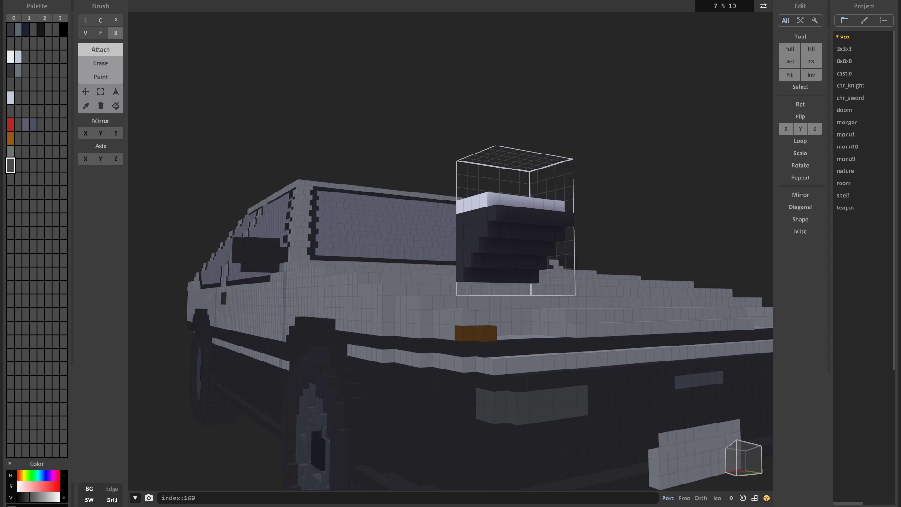
# Create a light blue-grey palette colour and paint the lamp on the headlight's front face
pyautogui.click(42, 497)
pyautogui.press('g')
pyautogui.moveTo(507, 249); pyautogui.dragTo(462, 223, button='right')
pyautogui.moveTo(458, 203); pyautogui.dragTo(514, 220)
pyautogui.moveTo(514, 219)
pyautogui.mouseDown(button='right')
pyautogui.moveTo(497, 220)
pyautogui.moveTo(559, 254)
pyautogui.mouseUp(button='right')
pyautogui.moveTo(526, 282); pyautogui.dragTo(517, 248, button='right')
pyautogui.scroll(3, 517, 256)
pyautogui.moveTo(517, 255); pyautogui.dragTo(472, 254)
# Place the headlight closed in its hood recess, with a matching one on the opposite side, and deselect it
pyautogui.scroll(-8, 488, 256)
pyautogui.moveTo(488, 256)
pyautogui.mouseDown(button='right')
pyautogui.moveTo(474, 277)
pyautogui.moveTo(498, 286)
pyautogui.moveTo(516, 263)
pyautogui.moveTo(483, 296)
pyautogui.mouseUp(button='right')
pyautogui.scroll(4, 498, 287)
pyautogui.press('Tab')
pyautogui.scroll(-6, 517, 263)
pyautogui.click(563, 207)
pyautogui.moveTo(563, 206); pyautogui.dragTo(558, 185, button='right')
pyautogui.scroll(3, 558, 186)
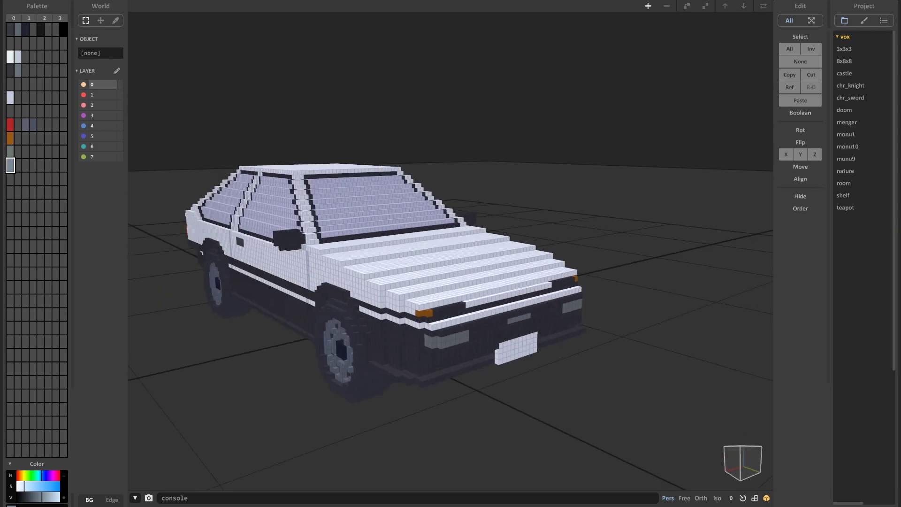
# Examine the car's front, hood and side panel seams up close, with white as the active palette colour
pyautogui.press('Tab')
pyautogui.moveTo(563, 362); pyautogui.dragTo(503, 336, button='right')
pyautogui.scroll(-3, 503, 336)
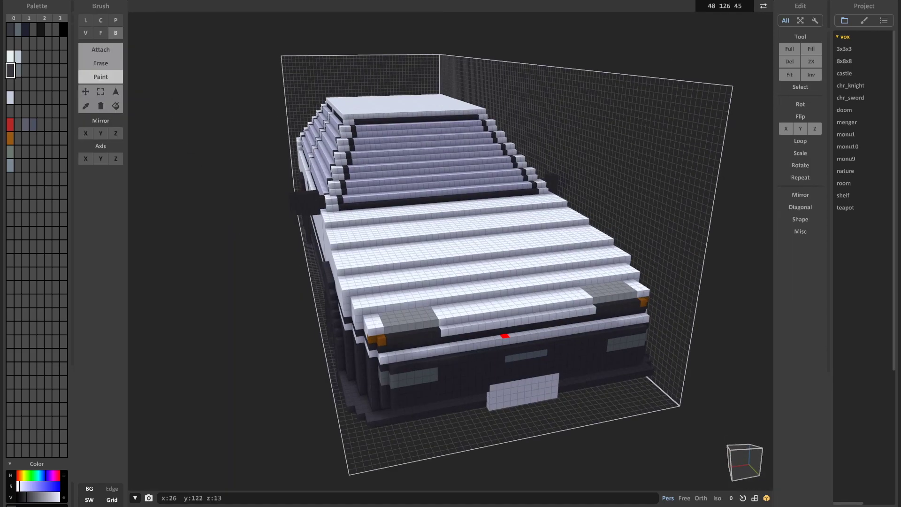
pyautogui.scroll(-1, 537, 317)
pyautogui.click(10, 57)
pyautogui.press('Tab')
pyautogui.scroll(5, 406, 338)
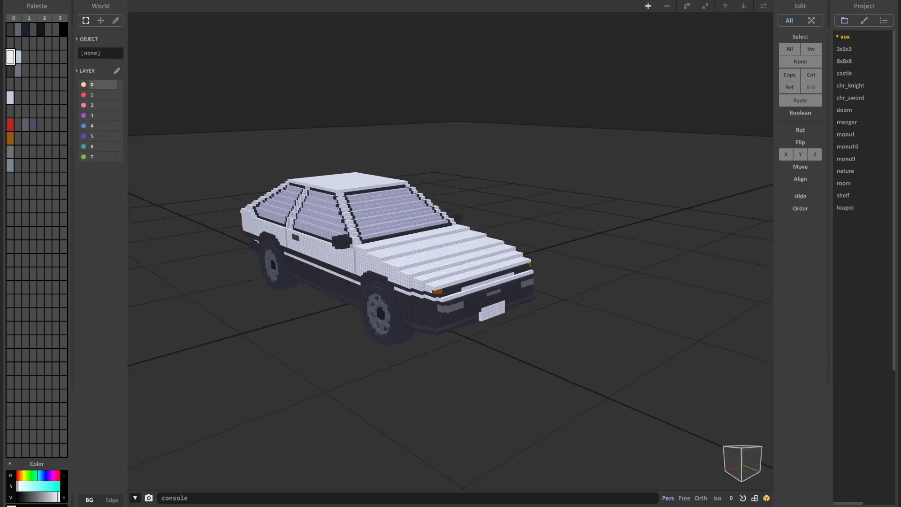
pyautogui.press('Tab')
pyautogui.press('Tab')
pyautogui.moveTo(406, 338); pyautogui.dragTo(554, 319, button='right')
pyautogui.press('Tab')
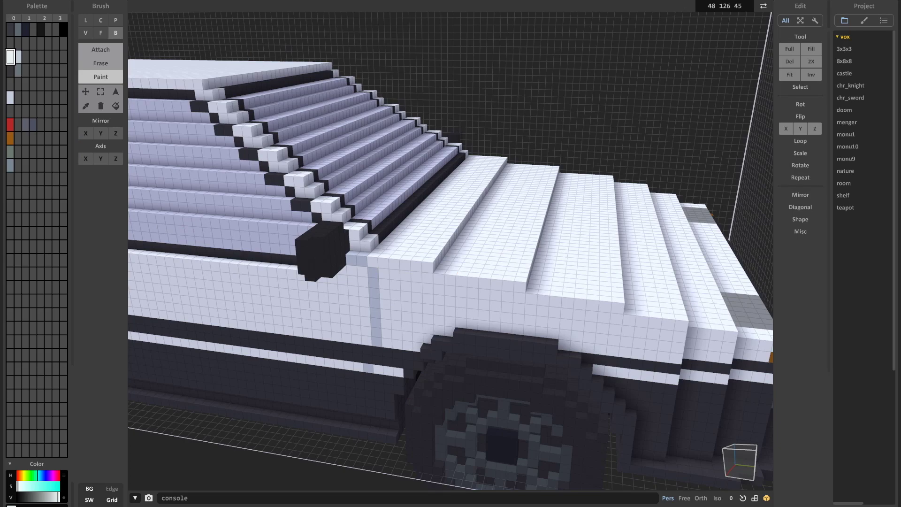
# Paint a light grey seam around the edge of the pop-up headlight's white lid
pyautogui.moveTo(375, 313); pyautogui.dragTo(430, 228, button='right')
pyautogui.press('Tab')
pyautogui.click(457, 434)
pyautogui.press('Tab')
pyautogui.press('g')
pyautogui.moveTo(446, 417)
pyautogui.mouseDown()
pyautogui.moveTo(465, 457)
pyautogui.moveTo(518, 410)
pyautogui.mouseUp()
pyautogui.press('Tab')
pyautogui.press('Tab')
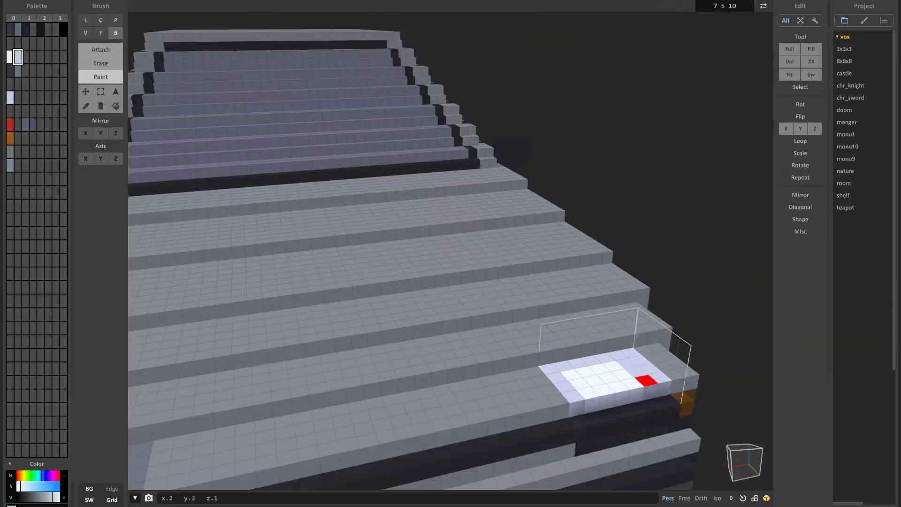
pyautogui.press('Tab')
pyautogui.moveTo(376, 263); pyautogui.dragTo(620, 277, button='right')
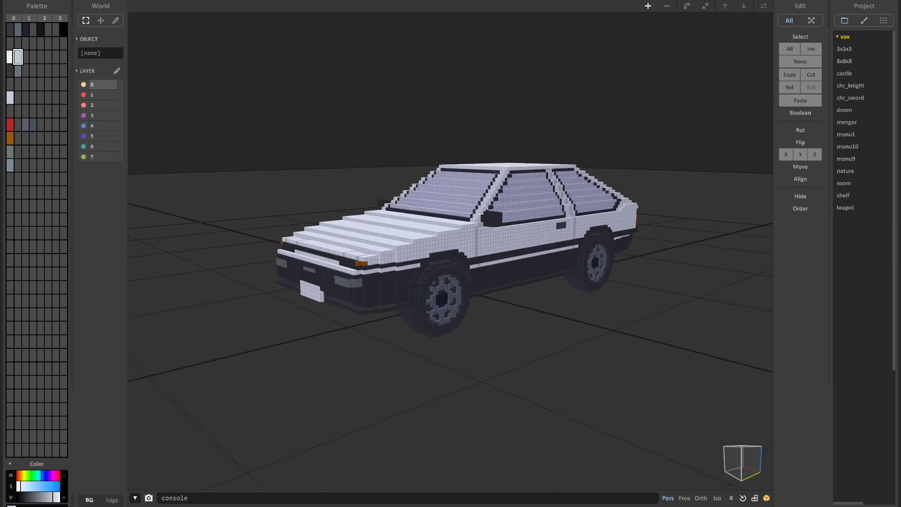
# Extend the mirrored blue-grey pipes outward and down the upper steps of the rear window
pyautogui.press('Tab')
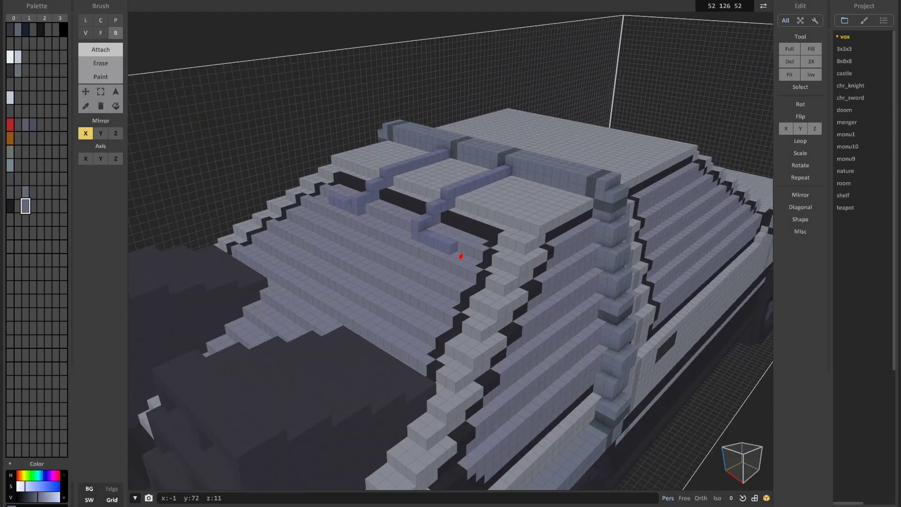
pyautogui.click(461, 256)
pyautogui.scroll(2, 458, 258)
pyautogui.click(444, 263)
pyautogui.moveTo(444, 264); pyautogui.dragTo(467, 213, button='right')
pyautogui.click(471, 107)
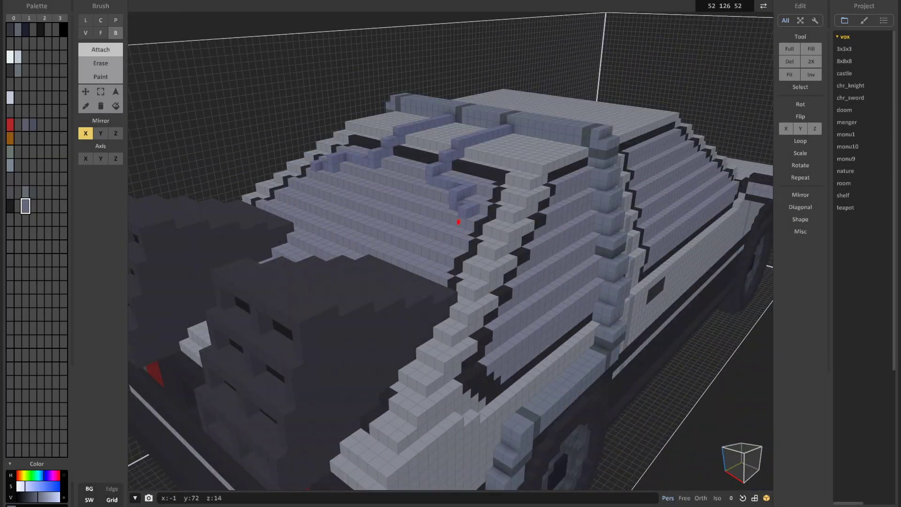
pyautogui.click(458, 222)
# Continue the mirrored pipes down the rear window's sides and start turning them inward above the vents
pyautogui.scroll(2, 458, 222)
pyautogui.moveTo(459, 222); pyautogui.dragTo(498, 269, button='middle')
pyautogui.moveTo(499, 269); pyautogui.dragTo(447, 272, button='right')
pyautogui.scroll(-5, 447, 272)
pyautogui.scroll(4, 439, 311)
pyautogui.scroll(4, 439, 311)
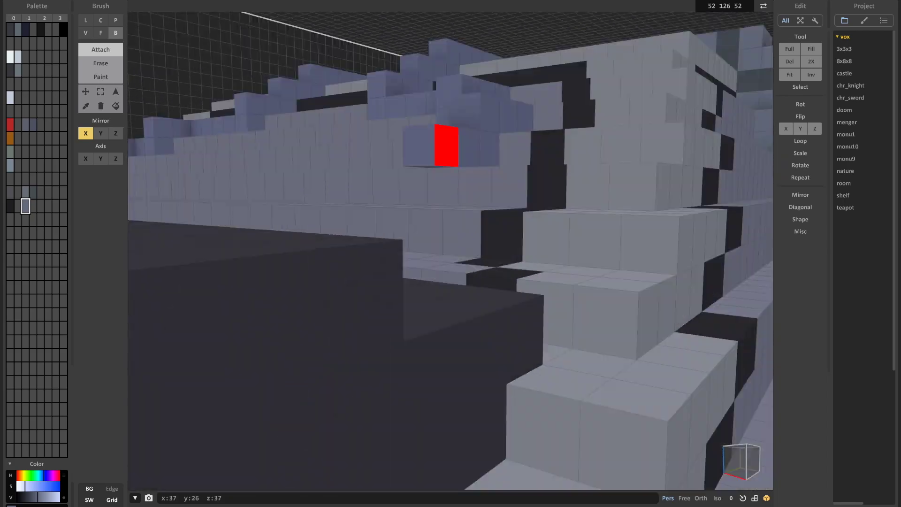
pyautogui.scroll(-6, 386, 261)
pyautogui.scroll(5, 512, 261)
pyautogui.moveTo(511, 261); pyautogui.dragTo(471, 382, button='right')
pyautogui.scroll(-4, 473, 316)
pyautogui.scroll(5, 471, 381)
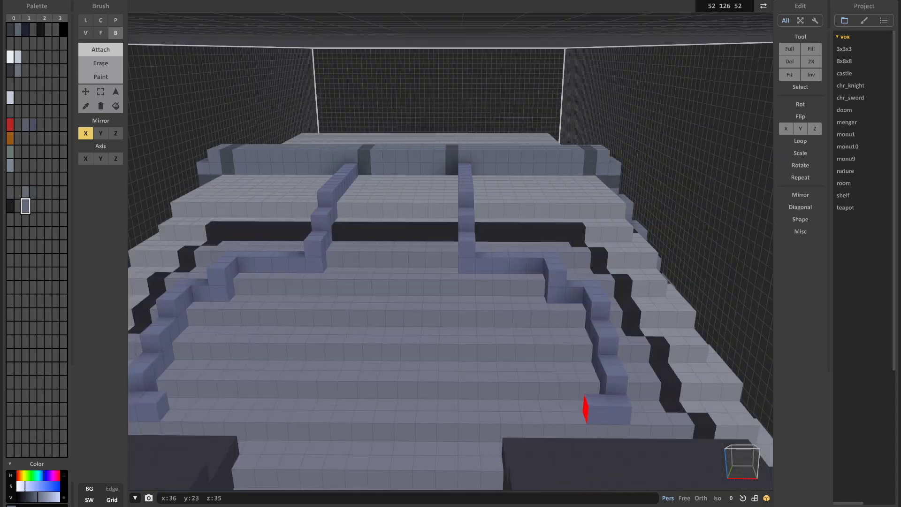
pyautogui.scroll(-4, 579, 432)
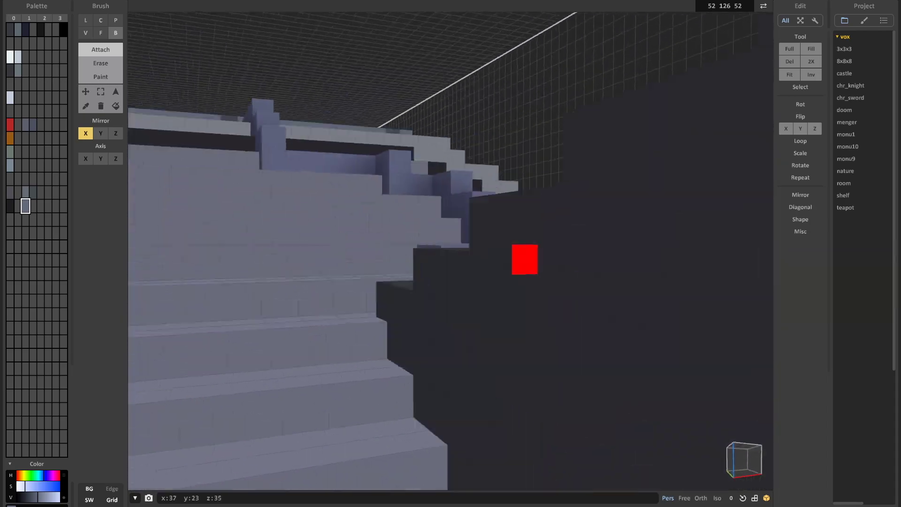
# Complete the inward turn of both pipes and run their ends rearward into the dark vent housings
pyautogui.moveTo(524, 259); pyautogui.dragTo(447, 319, button='right')
pyautogui.scroll(3, 583, 184)
pyautogui.scroll(-3, 583, 322)
pyautogui.scroll(-3, 447, 318)
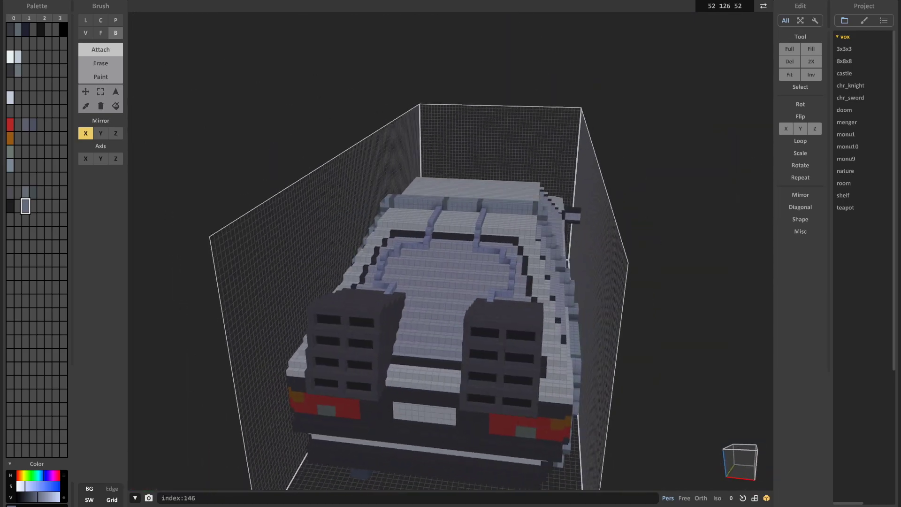
# Attach a dark grey slab across an upper step of the rear window, centred between the pipes
pyautogui.scroll(3, 404, 304)
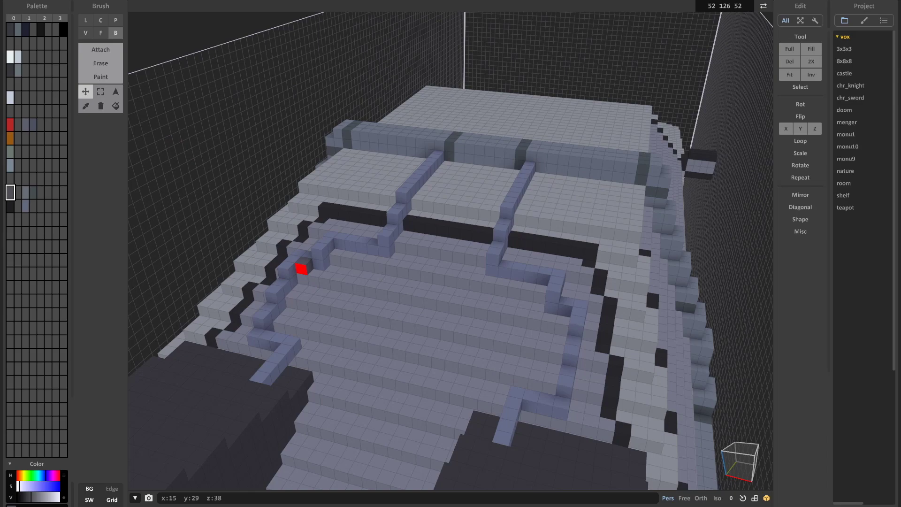
pyautogui.moveTo(304, 265); pyautogui.dragTo(334, 240, button='middle')
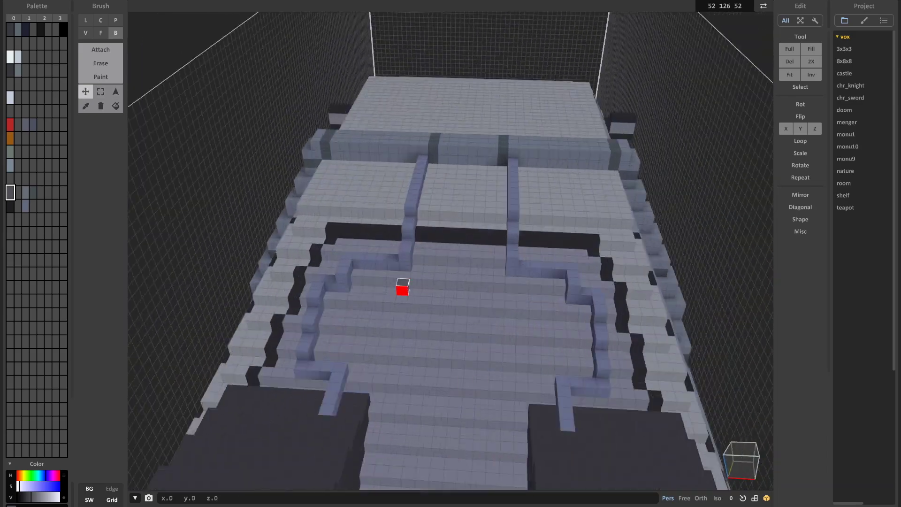
pyautogui.scroll(3, 403, 274)
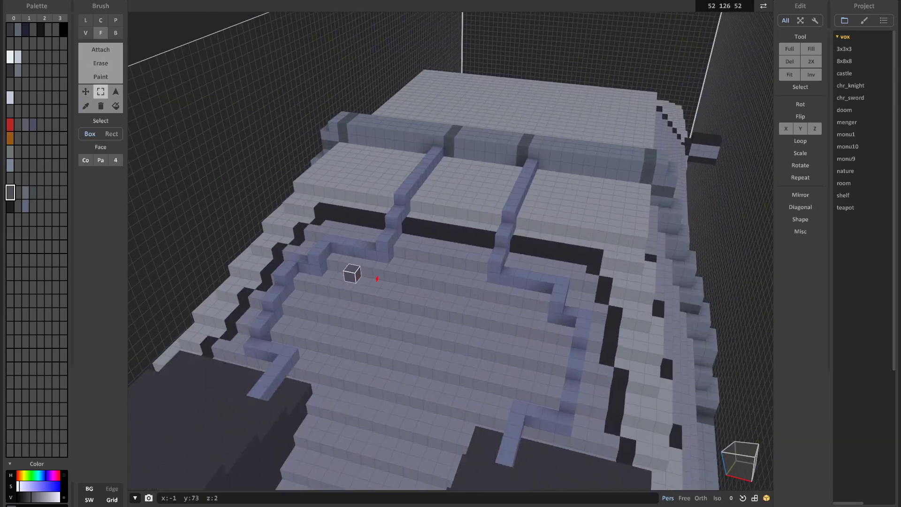
pyautogui.scroll(-5, 397, 282)
pyautogui.scroll(6, 538, 334)
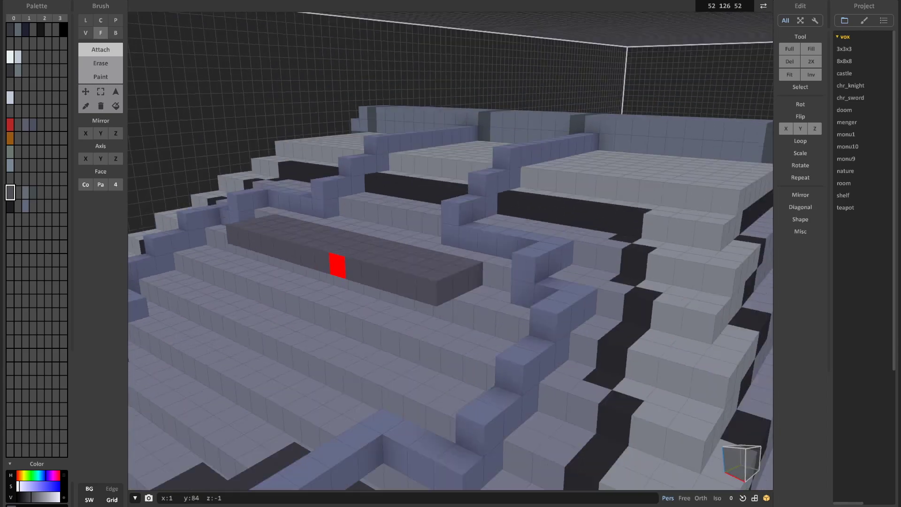
# Duplicate the dark grey slab down the following rear window steps to form a stepped panel
pyautogui.scroll(-2, 337, 266)
pyautogui.press('w')
pyautogui.click(337, 265)
pyautogui.moveTo(336, 266); pyautogui.dragTo(317, 305, button='right')
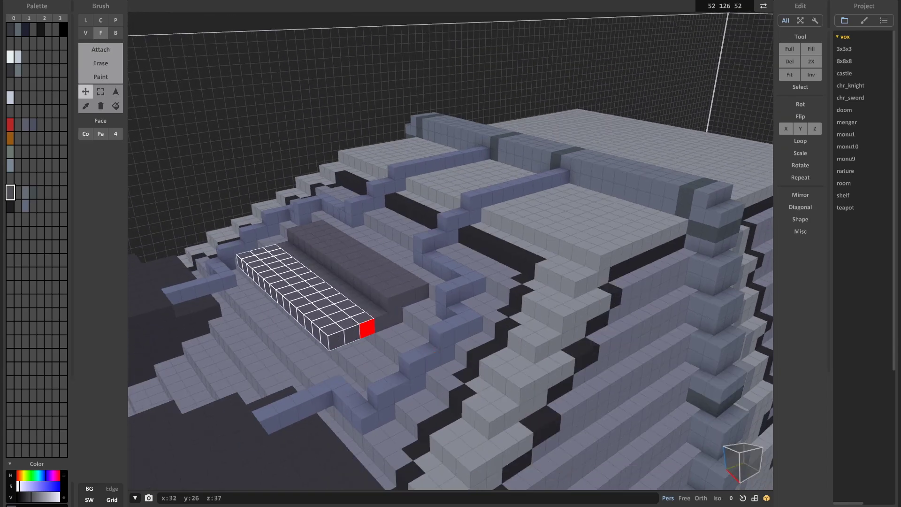
pyautogui.moveTo(367, 328); pyautogui.dragTo(416, 373, button='right')
pyautogui.scroll(-3, 379, 341)
pyautogui.moveTo(379, 341); pyautogui.dragTo(449, 273, button='right')
pyautogui.scroll(-3, 448, 272)
pyautogui.press('m')
pyautogui.hotkey('ctrl', 'd')
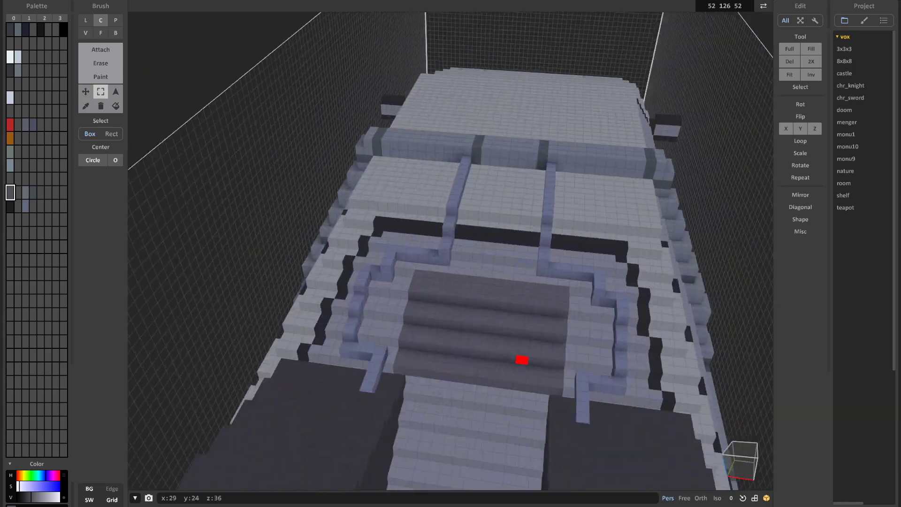
# Extend the dark stepped panel downward with a narrower slab fitting between the two vent housings
pyautogui.click(557, 391)
pyautogui.moveTo(556, 392); pyautogui.dragTo(563, 399, button='right')
pyautogui.scroll(3, 526, 363)
pyautogui.moveTo(525, 364)
pyautogui.mouseDown(button='right')
pyautogui.moveTo(446, 318)
pyautogui.moveTo(518, 287)
pyautogui.moveTo(336, 264)
pyautogui.moveTo(376, 445)
pyautogui.mouseUp(button='right')
pyautogui.press('b')
pyautogui.press('t')
pyautogui.scroll(-3, 378, 394)
pyautogui.moveTo(378, 394)
pyautogui.mouseDown(button='right')
pyautogui.moveTo(473, 401)
pyautogui.moveTo(409, 396)
pyautogui.moveTo(523, 417)
pyautogui.moveTo(479, 395)
pyautogui.mouseUp(button='right')
pyautogui.scroll(-3, 473, 401)
pyautogui.scroll(3, 523, 416)
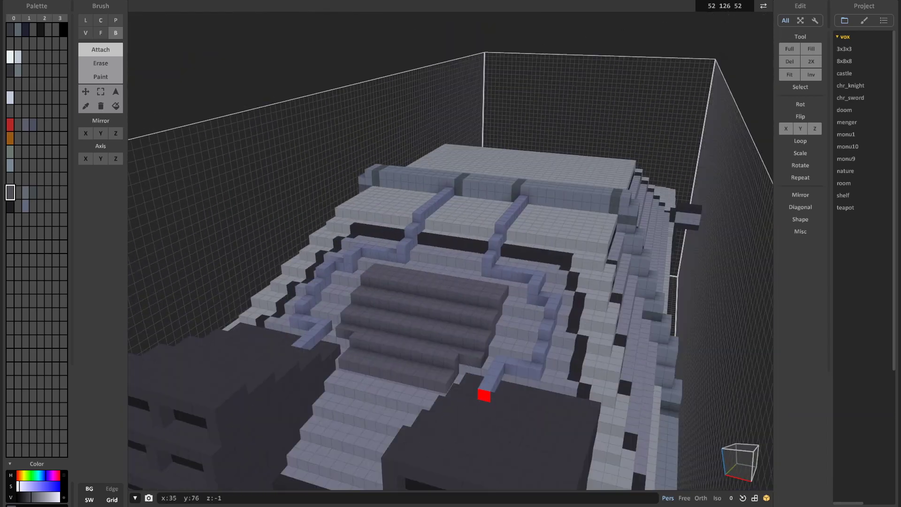
# Duplicate the narrower dark grey slab down the lower rear window steps between the vents
pyautogui.moveTo(325, 389); pyautogui.dragTo(481, 417)
pyautogui.moveTo(481, 417); pyautogui.dragTo(488, 329, button='right')
pyautogui.press('m')
pyautogui.scroll(-5, 378, 446)
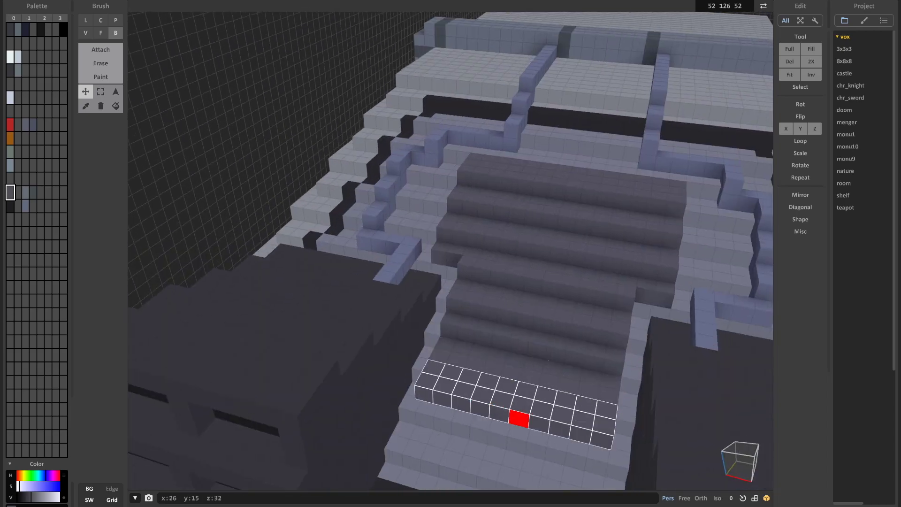
pyautogui.scroll(-4, 518, 419)
pyautogui.moveTo(527, 381); pyautogui.dragTo(413, 232, button='right')
pyautogui.press('m')
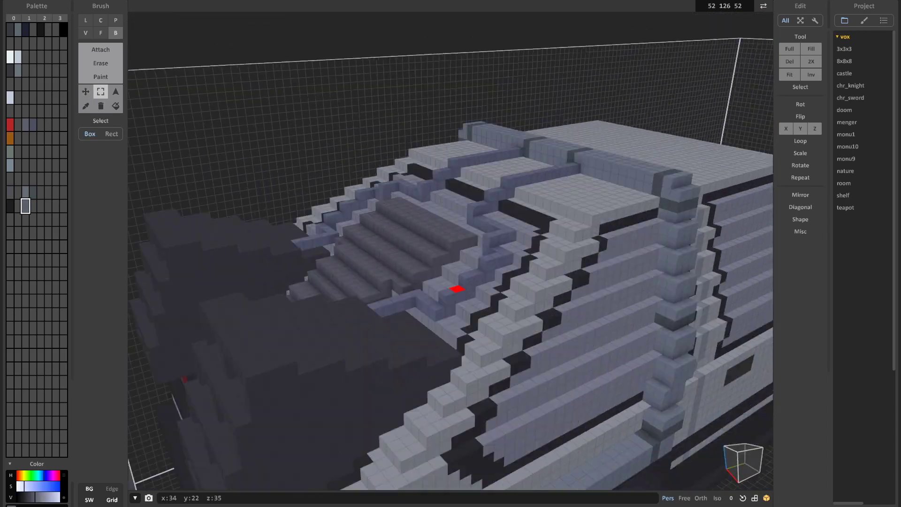
# Build a raised blue-grey bar on two mirrored posts across the upper end of the dark panel
pyautogui.moveTo(457, 289); pyautogui.dragTo(533, 313, button='right')
pyautogui.press('t')
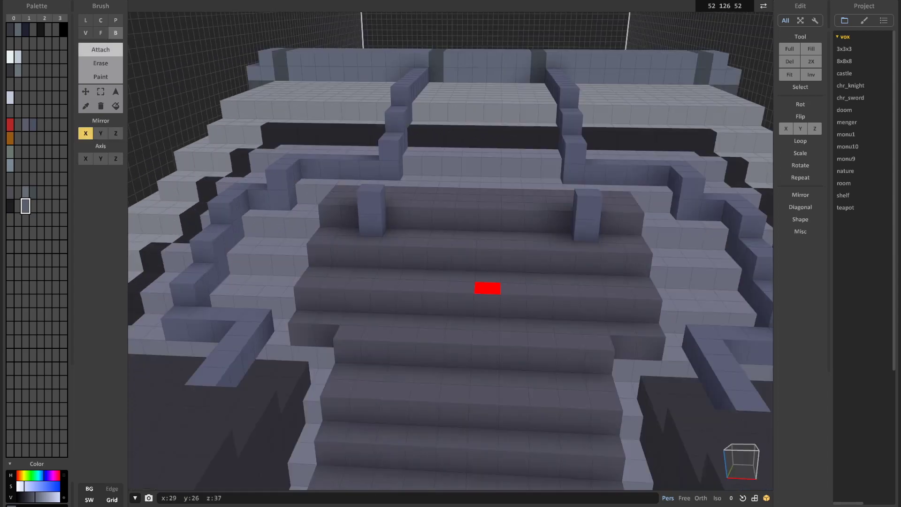
pyautogui.scroll(-6, 488, 288)
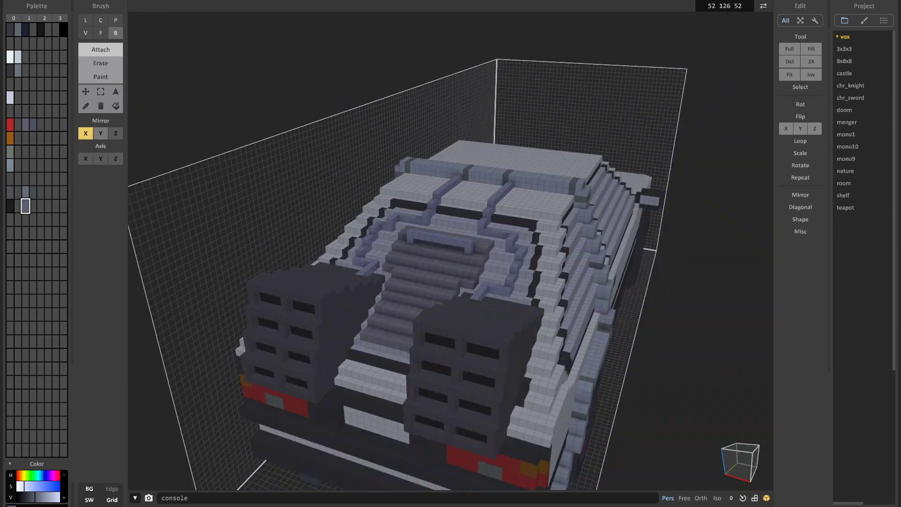
# Create an olive-yellow palette colour and lay a stepped yellow pipe down one side of the dark panel
pyautogui.scroll(5, 364, 272)
pyautogui.moveTo(339, 313); pyautogui.dragTo(468, 347, button='right')
pyautogui.click(384, 191)
pyautogui.click(302, 375)
pyautogui.click(340, 207)
pyautogui.scroll(-3, 420, 320)
pyautogui.scroll(3, 420, 320)
pyautogui.click(370, 344)
pyautogui.click(414, 195)
pyautogui.scroll(-3, 468, 346)
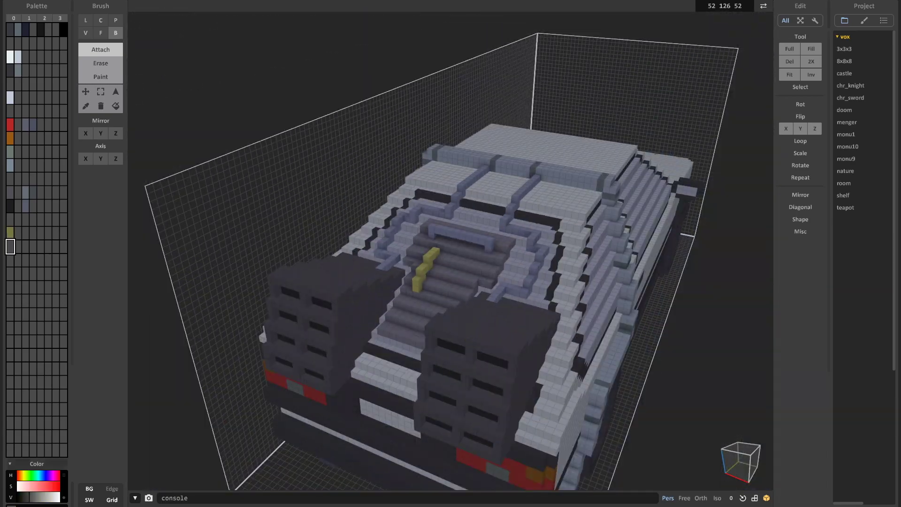
# Create a crimson palette colour and add a short bent red pipe in the middle of the dark panel
pyautogui.scroll(4, 454, 289)
pyautogui.click(454, 290)
pyautogui.moveTo(455, 289); pyautogui.dragTo(370, 314, button='right')
pyautogui.click(332, 314)
pyautogui.click(370, 314)
pyautogui.scroll(-3, 383, 360)
pyautogui.scroll(-5, 383, 361)
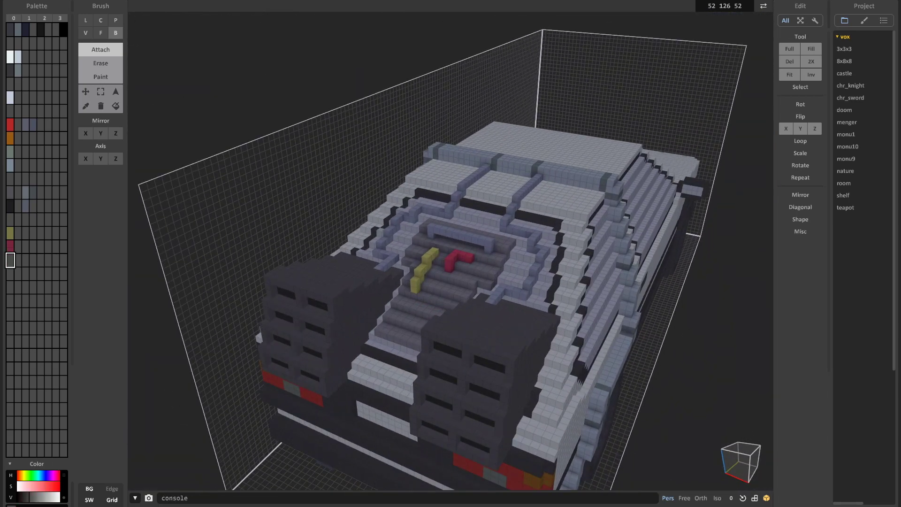
# Paint blue bands near both ends of the raised bar and mirrored dark grey bands on the upper window pipes
pyautogui.scroll(5, 454, 222)
pyautogui.scroll(-5, 454, 222)
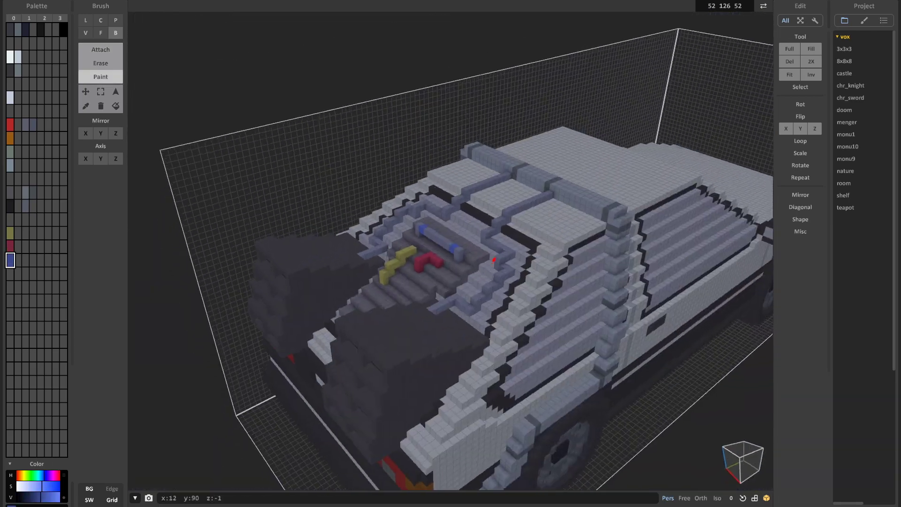
pyautogui.click(33, 192)
pyautogui.scroll(5, 499, 225)
pyautogui.click(85, 133)
pyautogui.moveTo(563, 234); pyautogui.dragTo(474, 235, button='right')
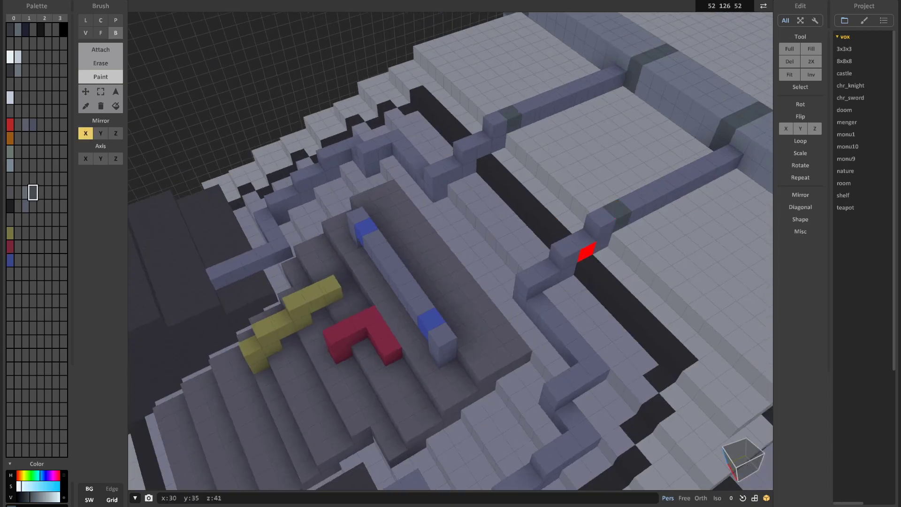
# Paint further mirrored dark grey bands along the bends of the rear window pipes
pyautogui.click(585, 252)
pyautogui.scroll(-4, 585, 251)
pyautogui.click(626, 197)
pyautogui.moveTo(625, 197)
pyautogui.mouseDown(button='right')
pyautogui.moveTo(446, 315)
pyautogui.moveTo(536, 244)
pyautogui.mouseUp(button='right')
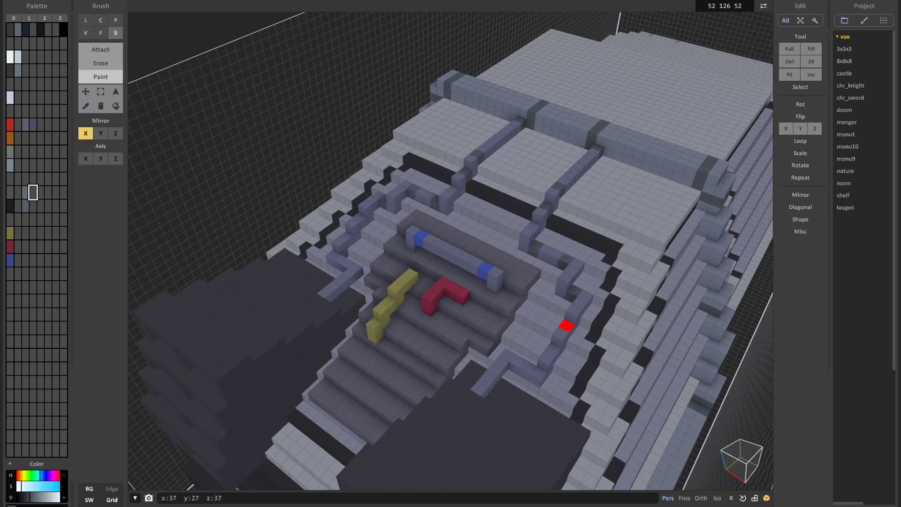
pyautogui.scroll(-5, 514, 373)
pyautogui.moveTo(568, 366); pyautogui.dragTo(519, 311, button='right')
pyautogui.scroll(5, 519, 311)
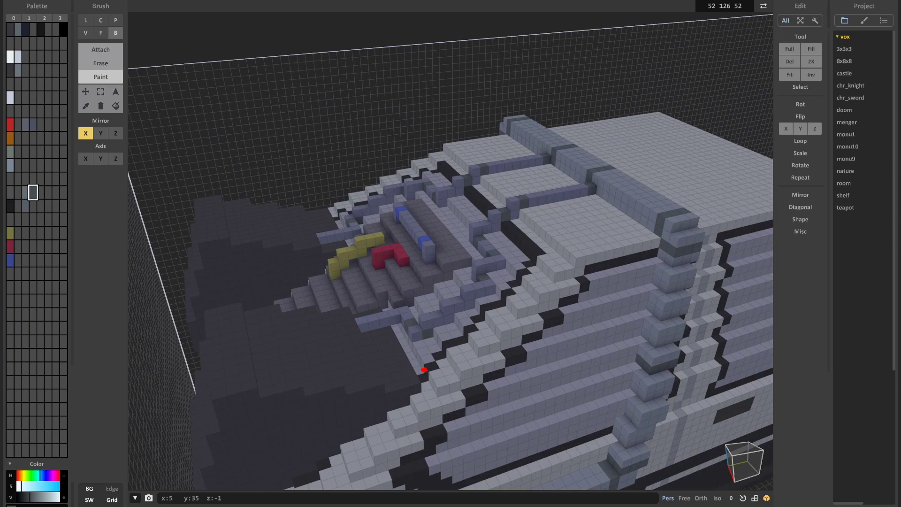
pyautogui.scroll(-5, 424, 370)
pyautogui.moveTo(424, 370); pyautogui.dragTo(352, 303, button='right')
pyautogui.scroll(5, 351, 300)
# Reshape the bent red pipe into a straight stepped run parallel to the yellow one
pyautogui.press('r')
pyautogui.click(340, 335)
pyautogui.moveTo(340, 335)
pyautogui.mouseDown(button='right')
pyautogui.moveTo(324, 361)
pyautogui.moveTo(358, 402)
pyautogui.moveTo(519, 454)
pyautogui.moveTo(501, 400)
pyautogui.mouseUp(button='right')
pyautogui.scroll(3, 324, 361)
pyautogui.press('t')
pyautogui.keyDown('alt'); pyautogui.click(319, 347); pyautogui.keyUp('alt')
pyautogui.scroll(-3, 324, 371)
pyautogui.click(442, 413)
pyautogui.moveTo(442, 413); pyautogui.dragTo(446, 349, button='right')
pyautogui.scroll(-8, 282, 350)
pyautogui.scroll(8, 445, 352)
# Select the red pipe and try recolouring it to a muted dark grey, checking it on the whole car
pyautogui.press('w')
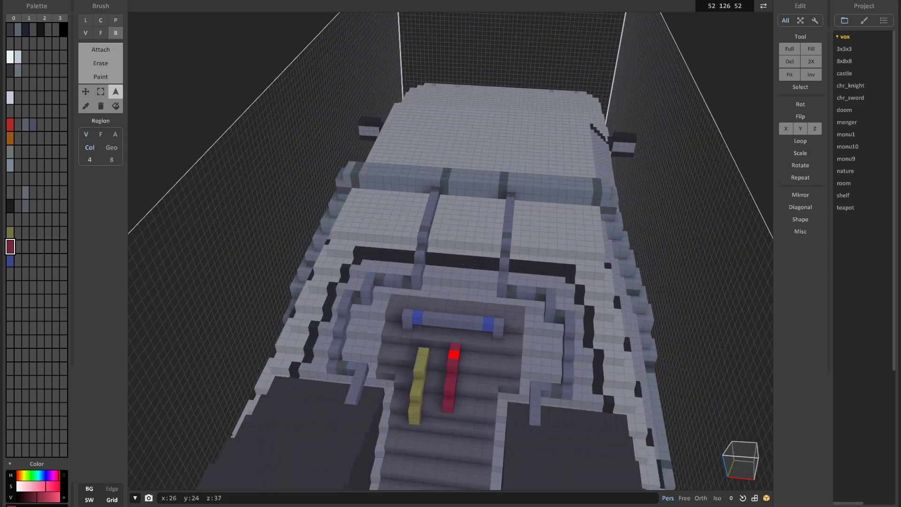
pyautogui.press('m')
pyautogui.click(241, 268)
pyautogui.scroll(-6, 241, 268)
pyautogui.moveTo(241, 268); pyautogui.dragTo(41, 382, button='right')
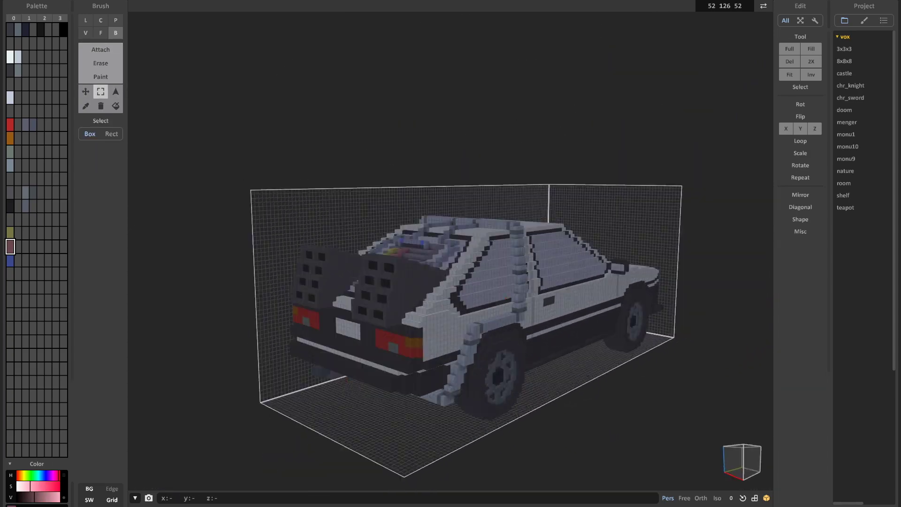
pyautogui.press('Tab')
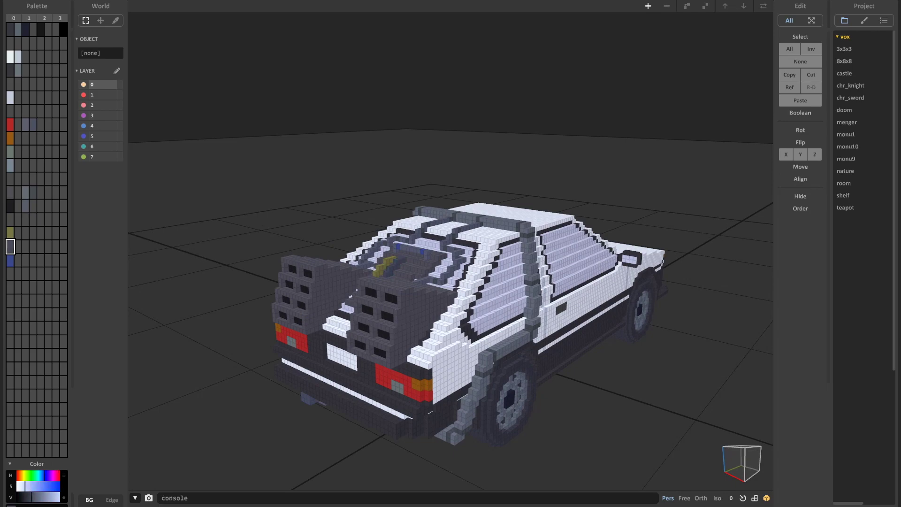
pyautogui.moveTo(385, 282)
pyautogui.mouseDown(button='right')
pyautogui.moveTo(526, 289)
pyautogui.moveTo(413, 295)
pyautogui.moveTo(391, 330)
pyautogui.mouseUp(button='right')
pyautogui.press('Tab')
pyautogui.scroll(5, 391, 334)
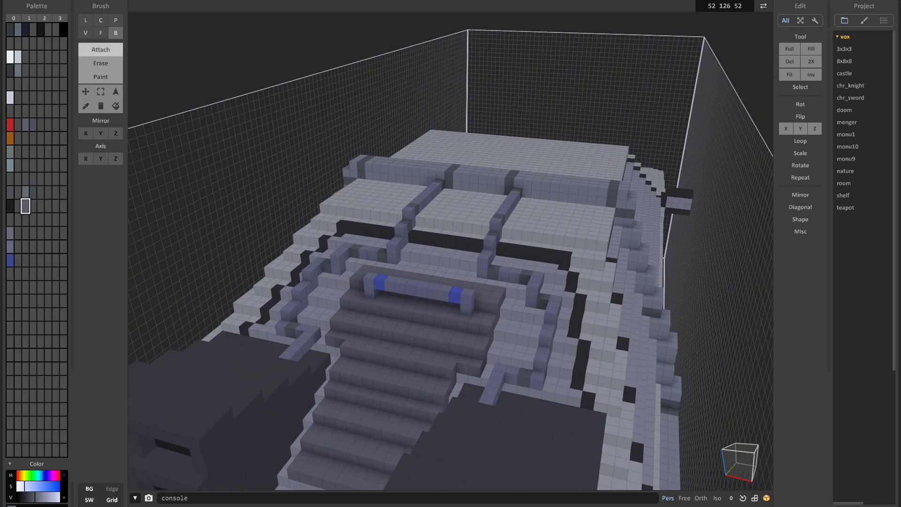
# Lay mirrored blue-grey stepped pipes down the dark panel and remove the panel's lowest steps beyond them
pyautogui.click(85, 133)
pyautogui.scroll(5, 404, 355)
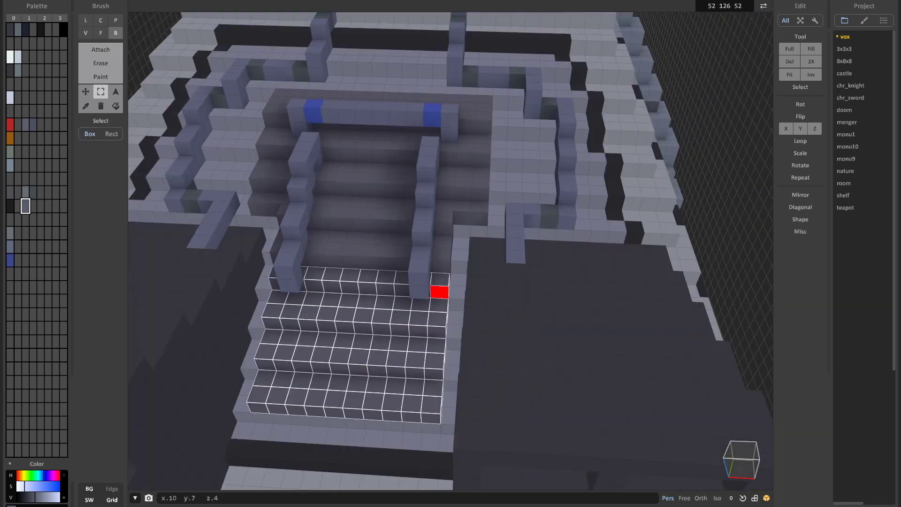
pyautogui.moveTo(439, 292)
pyautogui.mouseDown(button='right')
pyautogui.moveTo(376, 374)
pyautogui.moveTo(338, 266)
pyautogui.mouseUp(button='right')
pyautogui.press('f')
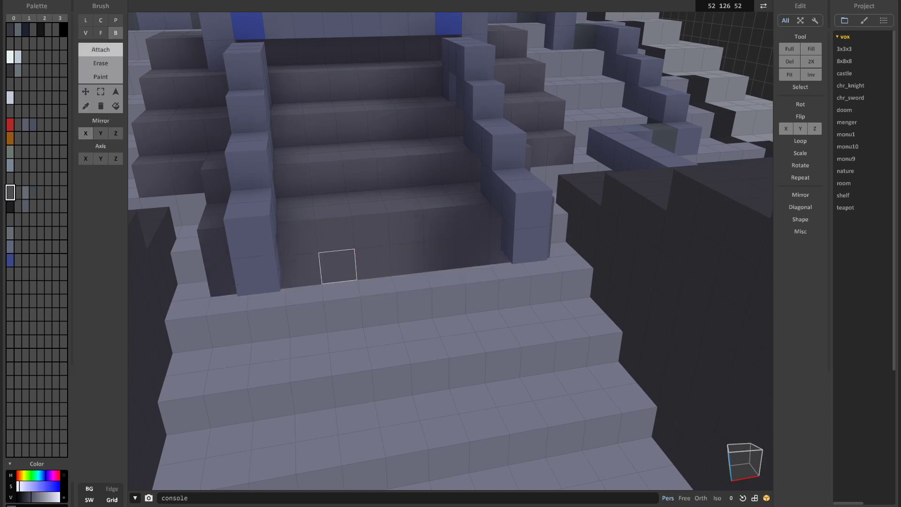
# Add a dark grey ledge along the shortened panel's lower edge beneath the pipe ends, undoing the misplaced attempt
pyautogui.moveTo(436, 253); pyautogui.dragTo(528, 282)
pyautogui.moveTo(528, 263); pyautogui.dragTo(495, 345, button='middle')
pyautogui.hotkey('ctrl', 'z')
pyautogui.moveTo(495, 344); pyautogui.dragTo(442, 378, button='right')
pyautogui.scroll(-3, 442, 377)
pyautogui.moveTo(442, 378); pyautogui.dragTo(479, 337, button='middle')
pyautogui.scroll(4, 478, 337)
pyautogui.moveTo(478, 338); pyautogui.dragTo(432, 338, button='right')
pyautogui.scroll(-3, 381, 286)
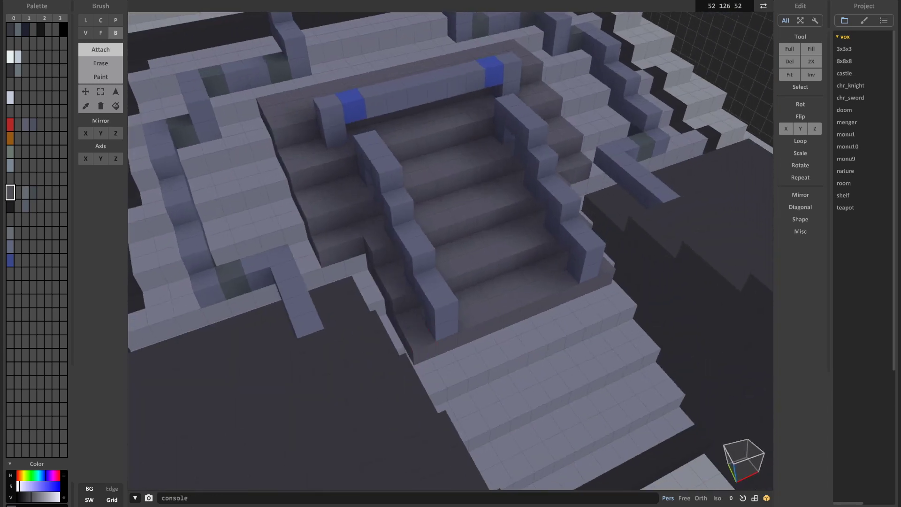
# Fill the blue-grey steps directly below the panel's ledge with dark grey rows spanning the ledge's width
pyautogui.keyDown('ctrl'); pyautogui.moveTo(604, 279); pyautogui.dragTo(606, 278); pyautogui.keyUp('ctrl')
pyautogui.moveTo(320, 188); pyautogui.dragTo(248, 161, button='right')
pyautogui.press('c')
pyautogui.hotkey('ctrl', 'd')
pyautogui.moveTo(423, 336)
pyautogui.mouseDown(button='right')
pyautogui.moveTo(351, 286)
pyautogui.moveTo(375, 307)
pyautogui.mouseUp(button='right')
pyautogui.keyDown('ctrl'); pyautogui.moveTo(305, 308); pyautogui.dragTo(492, 277); pyautogui.keyUp('ctrl')
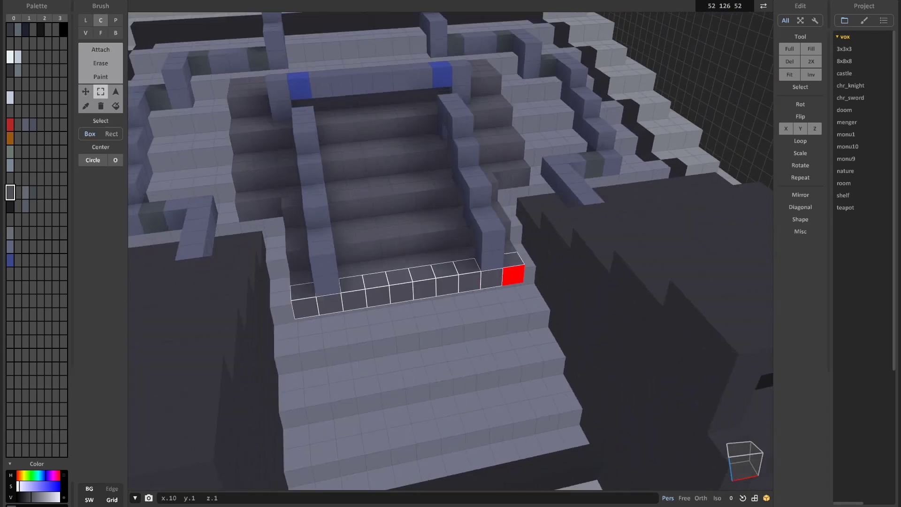
pyautogui.keyDown('ctrl'); pyautogui.moveTo(401, 292); pyautogui.dragTo(403, 310); pyautogui.keyUp('ctrl')
pyautogui.moveTo(403, 310); pyautogui.dragTo(443, 343, button='right')
pyautogui.moveTo(405, 373); pyautogui.dragTo(407, 391)
pyautogui.moveTo(407, 391); pyautogui.dragTo(370, 320, button='middle')
# Continue the dark grey cover over the remaining lower steps, with a separate strip across the rear edge
pyautogui.moveTo(312, 322)
pyautogui.keyDown('ctrl'); pyautogui.mouseDown()
pyautogui.moveTo(325, 358)
pyautogui.moveTo(380, 371)
pyautogui.mouseUp(); pyautogui.keyUp('ctrl')
pyautogui.scroll(-2, 379, 354)
pyautogui.scroll(3, 283, 357)
pyautogui.moveTo(323, 457); pyautogui.dragTo(315, 430)
pyautogui.scroll(-2, 315, 429)
pyautogui.moveTo(314, 429); pyautogui.dragTo(252, 467, button='right')
pyautogui.scroll(4, 254, 372)
pyautogui.scroll(-4, 510, 311)
pyautogui.scroll(-5, 510, 312)
pyautogui.moveTo(510, 312)
pyautogui.mouseDown(button='right')
pyautogui.moveTo(465, 328)
pyautogui.moveTo(346, 407)
pyautogui.moveTo(359, 371)
pyautogui.mouseUp(button='right')
pyautogui.scroll(3, 346, 407)
pyautogui.press('b')
pyautogui.click(100, 92)
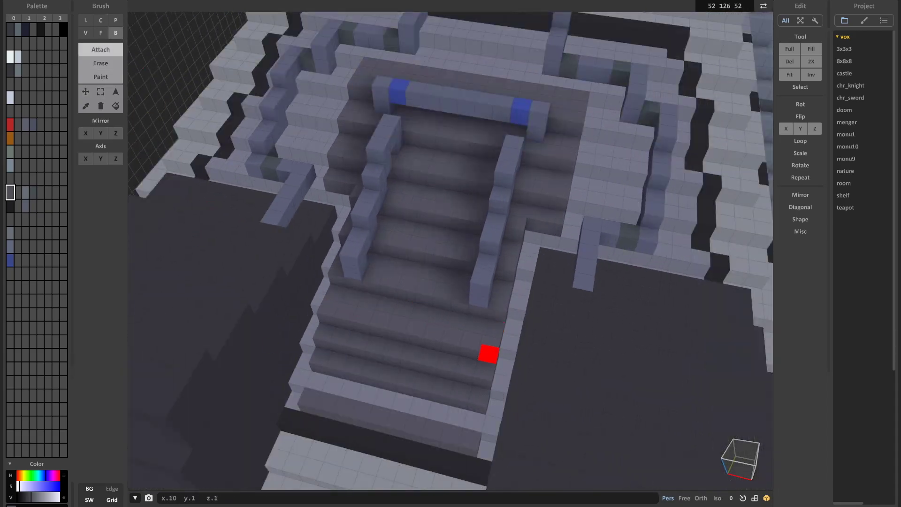
# Pick the pipes' blue-grey and extend both stepped pipes down the lengthened dark panel with X mirroring
pyautogui.moveTo(322, 345); pyautogui.dragTo(400, 338, button='right')
pyautogui.scroll(-6, 401, 338)
pyautogui.scroll(3, 449, 314)
pyautogui.moveTo(519, 303); pyautogui.dragTo(474, 310, button='right')
pyautogui.keyDown('alt'); pyautogui.click(455, 251); pyautogui.keyUp('alt')
pyautogui.scroll(5, 455, 250)
pyautogui.click(85, 133)
pyautogui.moveTo(282, 206); pyautogui.dragTo(278, 239)
pyautogui.moveTo(488, 263); pyautogui.dragTo(654, 273, button='right')
pyautogui.scroll(-5, 528, 262)
pyautogui.scroll(5, 654, 274)
pyautogui.moveTo(653, 274); pyautogui.dragTo(654, 237)
pyautogui.scroll(-5, 654, 274)
pyautogui.moveTo(654, 274); pyautogui.dragTo(655, 231, button='right')
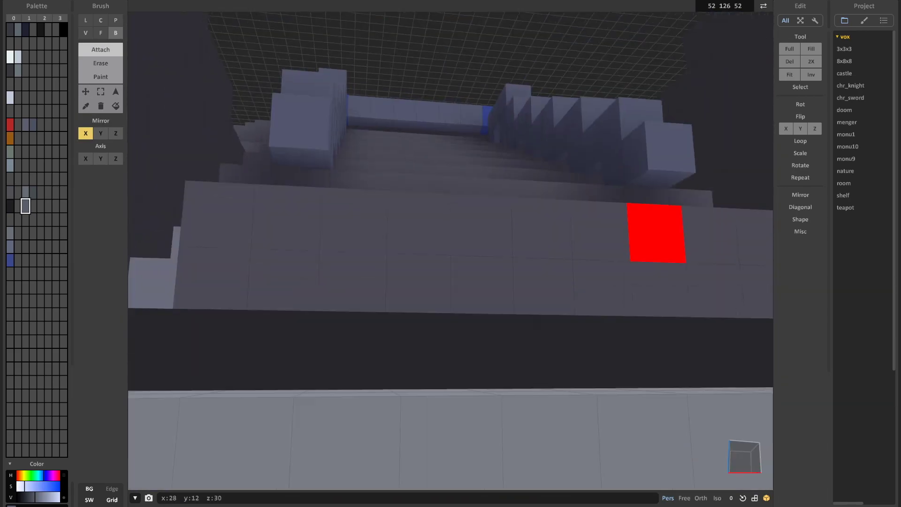
pyautogui.moveTo(655, 231); pyautogui.dragTo(655, 202)
# Paint mirrored bright blue bands near the upper ends and farther down both stepped pipes
pyautogui.moveTo(656, 231); pyautogui.dragTo(518, 223, button='right')
pyautogui.scroll(5, 519, 224)
pyautogui.keyDown('alt'); pyautogui.click(547, 153); pyautogui.keyUp('alt')
pyautogui.press('g')
pyautogui.click(531, 183)
pyautogui.scroll(-5, 466, 303)
pyautogui.moveTo(467, 303); pyautogui.dragTo(446, 296, button='right')
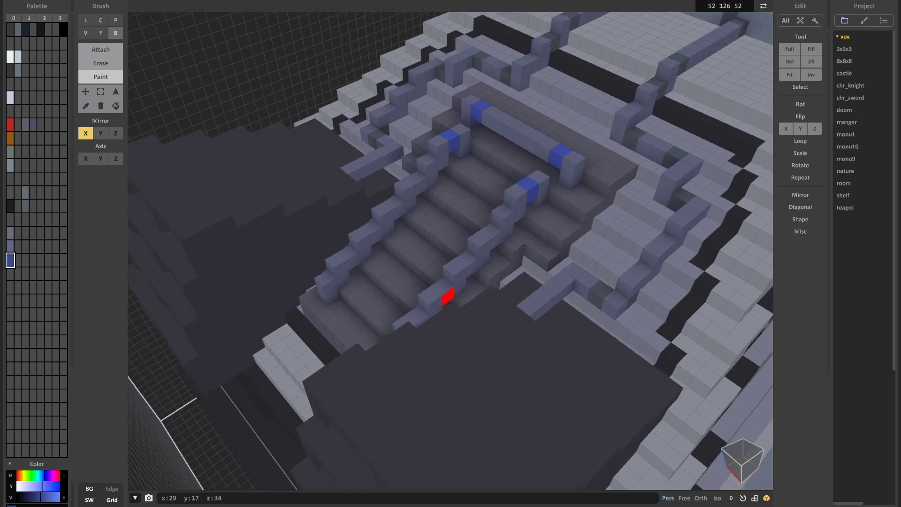
pyautogui.click(446, 295)
pyautogui.scroll(-4, 405, 307)
pyautogui.scroll(-5, 405, 306)
pyautogui.scroll(3, 527, 331)
# Turn off X mirroring, change the active palette colour to dark red and lay a straight bar along the hood
pyautogui.moveTo(563, 359); pyautogui.dragTo(500, 331, button='right')
pyautogui.click(86, 133)
pyautogui.scroll(4, 263, 235)
pyautogui.moveTo(263, 235); pyautogui.dragTo(591, 244, button='right')
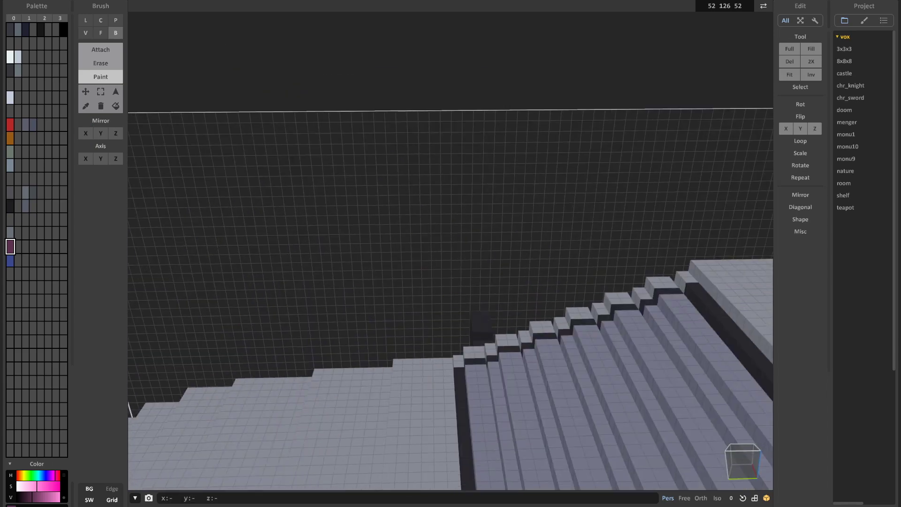
pyautogui.scroll(-5, 495, 303)
pyautogui.moveTo(495, 303); pyautogui.dragTo(211, 286, button='right')
pyautogui.scroll(3, 451, 254)
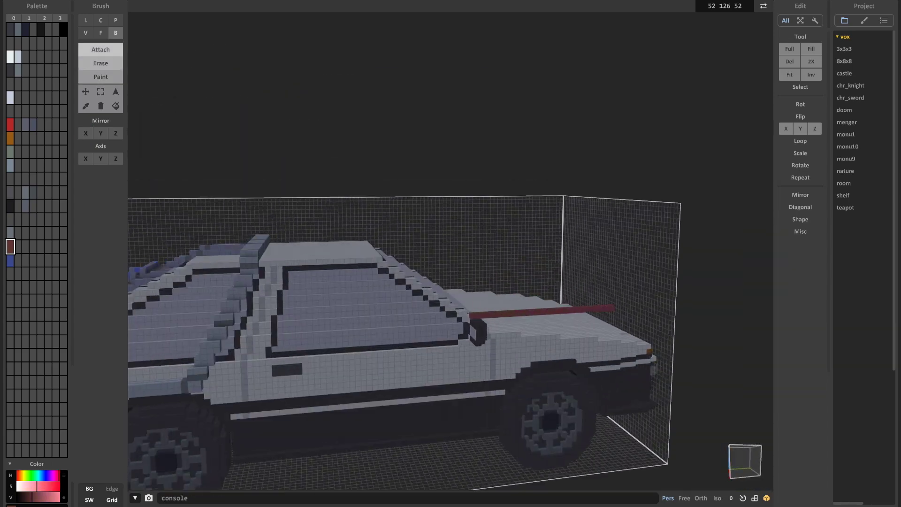
# Move the red bar down and sideways onto the side of the body by the front wheel
pyautogui.press('q')
pyautogui.moveTo(470, 305); pyautogui.dragTo(474, 345)
pyautogui.moveTo(474, 345); pyautogui.dragTo(413, 333, button='right')
pyautogui.moveTo(412, 334); pyautogui.dragTo(404, 334)
pyautogui.moveTo(404, 333); pyautogui.dragTo(569, 322, button='right')
pyautogui.moveTo(569, 322); pyautogui.dragTo(569, 334)
pyautogui.moveTo(569, 334)
pyautogui.mouseDown(button='right')
pyautogui.moveTo(592, 304)
pyautogui.moveTo(681, 324)
pyautogui.mouseUp(button='right')
pyautogui.scroll(-5, 591, 304)
pyautogui.press('m')
pyautogui.hotkey('ctrl', 'd')
pyautogui.scroll(-3, 451, 254)
pyautogui.moveTo(610, 329); pyautogui.dragTo(469, 328, button='right')
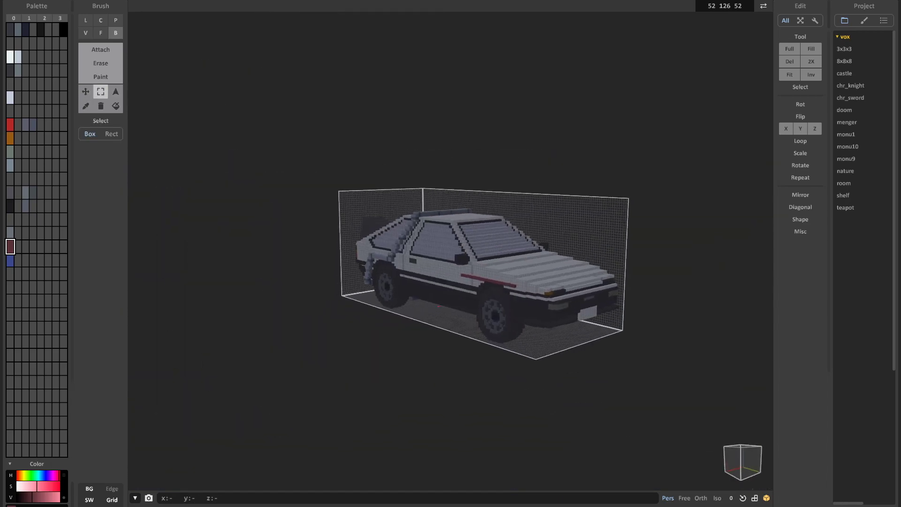
# Erase both ends of the red bar, leaving a short segment centred above the front wheel arch
pyautogui.press('r')
pyautogui.scroll(6, 517, 391)
pyautogui.moveTo(517, 391); pyautogui.dragTo(517, 360, button='right')
pyautogui.scroll(-4, 516, 305)
pyautogui.moveTo(521, 306)
pyautogui.mouseDown(button='right')
pyautogui.moveTo(422, 362)
pyautogui.moveTo(505, 328)
pyautogui.moveTo(451, 326)
pyautogui.mouseUp(button='right')
pyautogui.scroll(5, 450, 327)
pyautogui.press('r')
pyautogui.scroll(3, 610, 300)
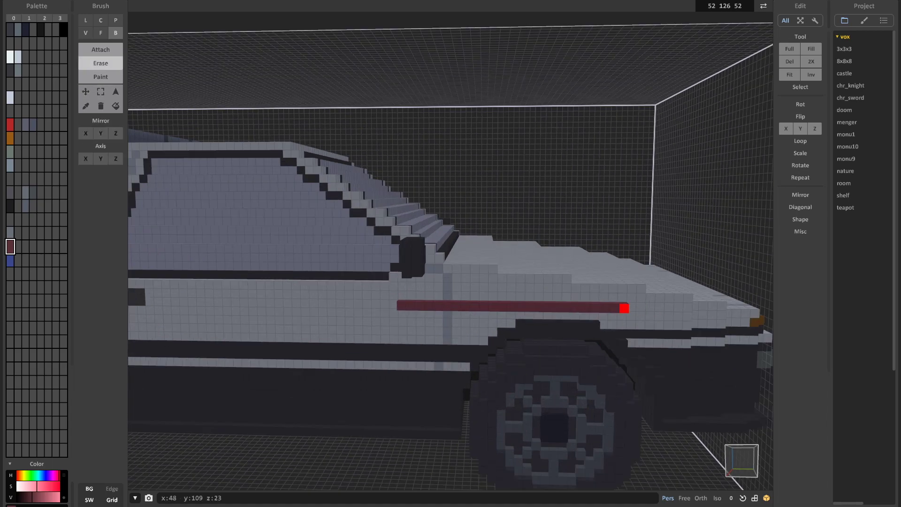
pyautogui.moveTo(640, 307); pyautogui.dragTo(610, 308)
pyautogui.scroll(-5, 563, 328)
pyautogui.scroll(4, 469, 300)
pyautogui.moveTo(413, 288); pyautogui.dragTo(525, 292)
pyautogui.scroll(-5, 535, 290)
pyautogui.moveTo(535, 284)
pyautogui.mouseDown(button='right')
pyautogui.moveTo(457, 290)
pyautogui.moveTo(575, 338)
pyautogui.mouseUp(button='right')
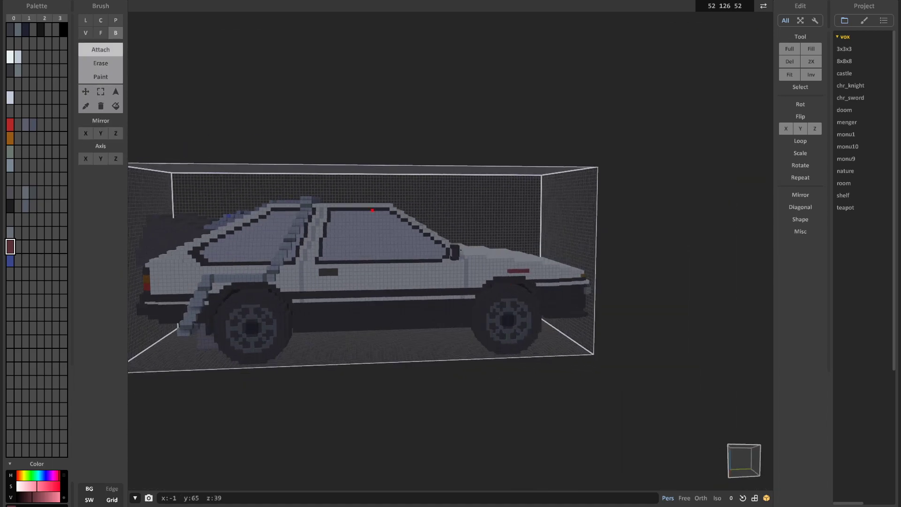
# Add steps down from the rear end of the short red bar, following the front wheel arch
pyautogui.scroll(3, 576, 338)
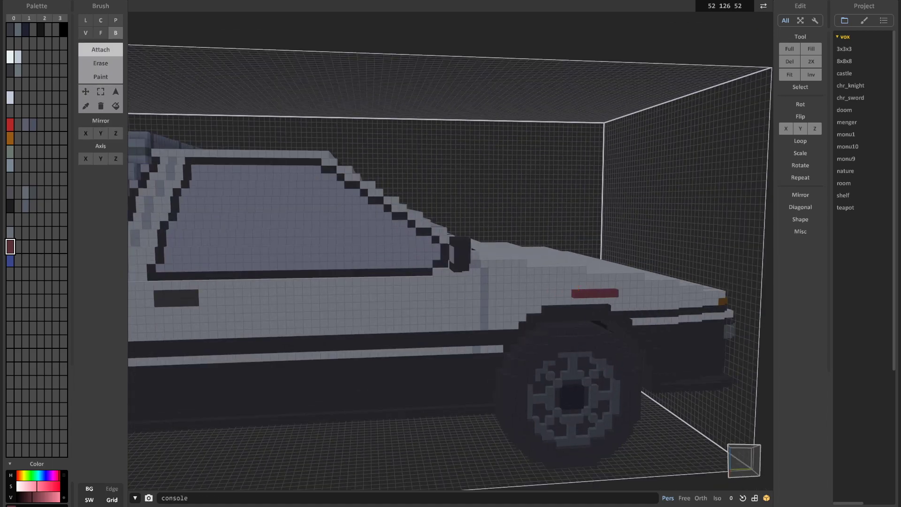
pyautogui.moveTo(638, 413); pyautogui.dragTo(628, 396, button='middle')
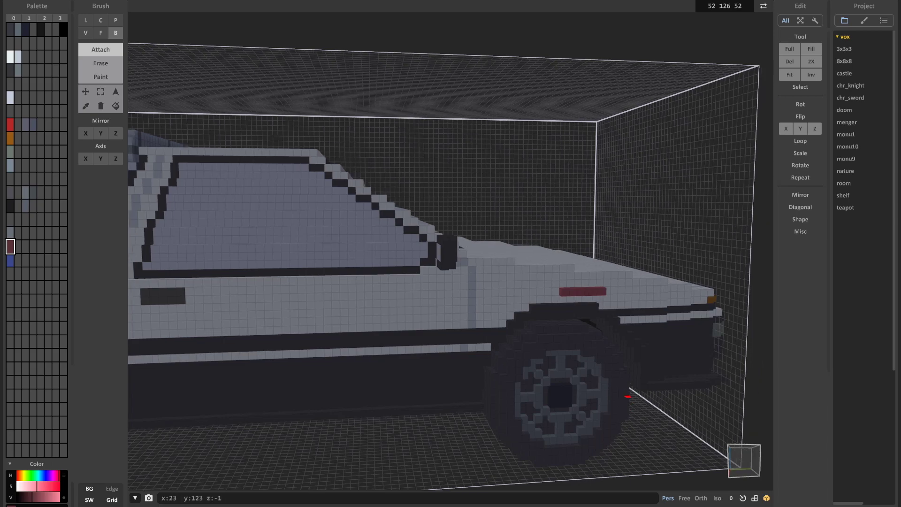
pyautogui.moveTo(622, 396); pyautogui.dragTo(586, 388, button='right')
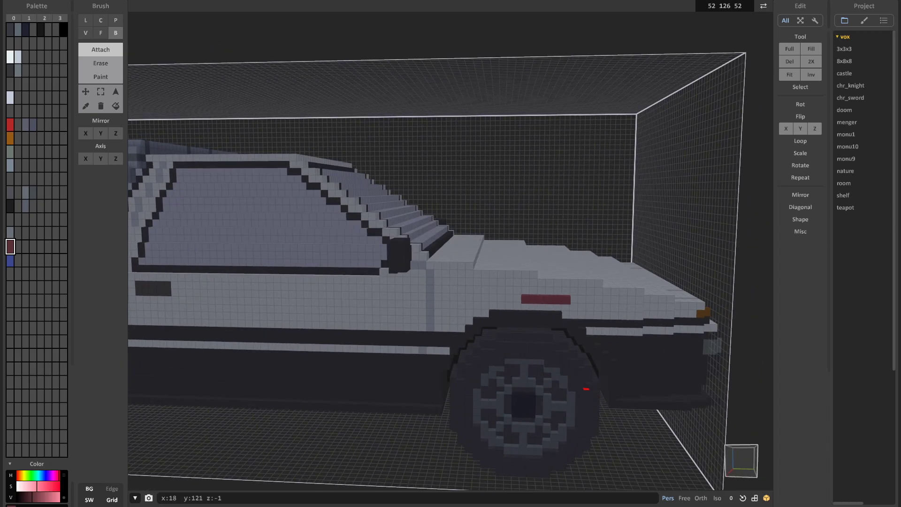
pyautogui.scroll(-3, 586, 389)
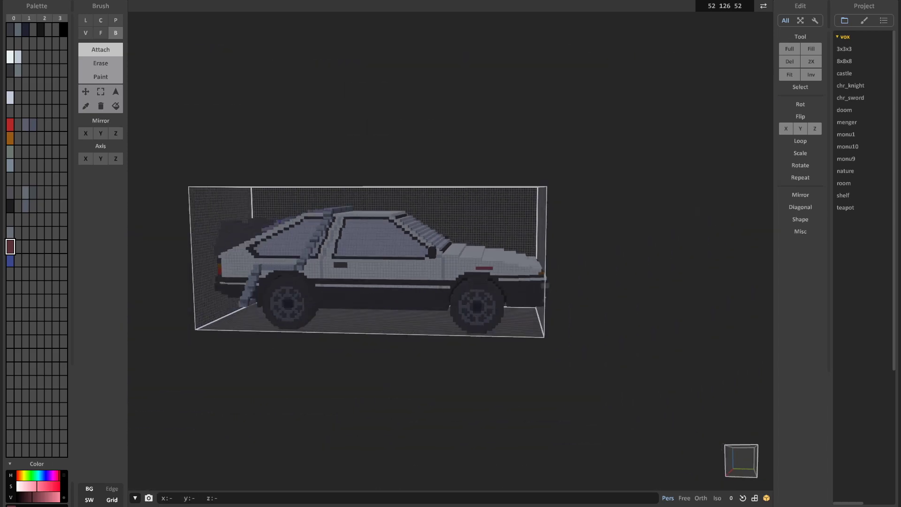
pyautogui.moveTo(441, 329); pyautogui.dragTo(477, 323, button='right')
pyautogui.scroll(3, 477, 323)
pyautogui.scroll(1, 633, 314)
pyautogui.moveTo(634, 314); pyautogui.dragTo(408, 279, button='middle')
pyautogui.moveTo(408, 279); pyautogui.dragTo(351, 217, button='right')
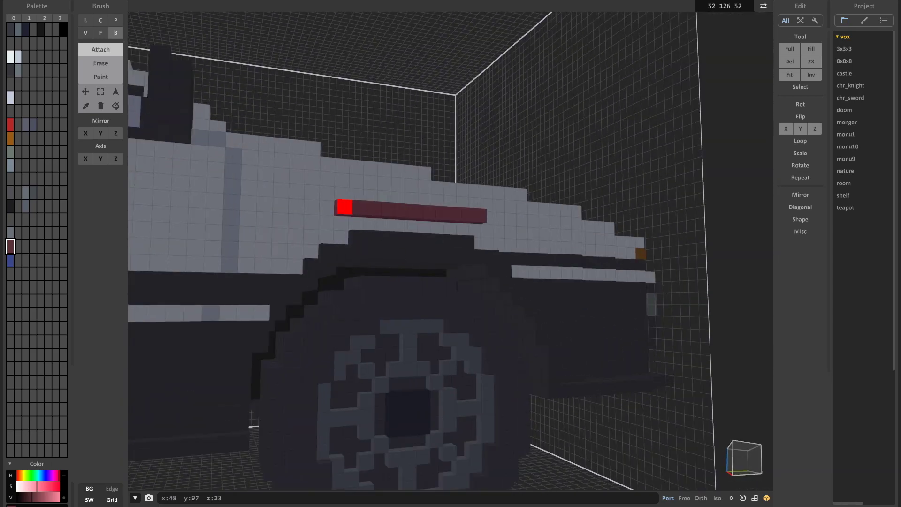
pyautogui.moveTo(351, 217); pyautogui.dragTo(435, 229, button='middle')
pyautogui.scroll(-6, 423, 239)
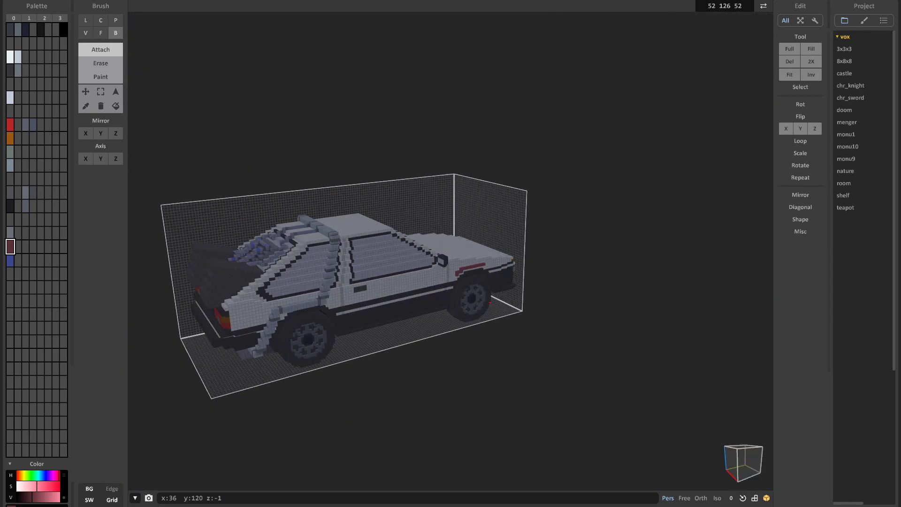
# Lighten the rear panel's dark grey palette colour slightly and continue the red pipe's steps down behind the front arch
pyautogui.moveTo(501, 220); pyautogui.dragTo(523, 225, button='right')
pyautogui.moveTo(31, 497); pyautogui.dragTo(36, 497)
pyautogui.moveTo(281, 328)
pyautogui.mouseDown(button='right')
pyautogui.moveTo(319, 267)
pyautogui.moveTo(361, 253)
pyautogui.moveTo(301, 291)
pyautogui.mouseUp(button='right')
pyautogui.scroll(3, 361, 253)
pyautogui.click(100, 33)
pyautogui.click(100, 63)
pyautogui.scroll(-3, 361, 254)
pyautogui.scroll(10, 488, 263)
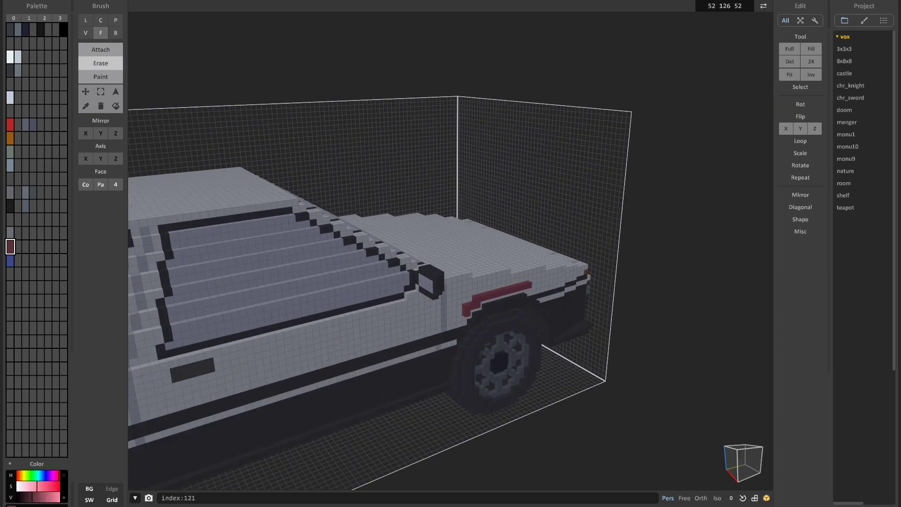
pyautogui.press('b')
pyautogui.scroll(-5, 560, 292)
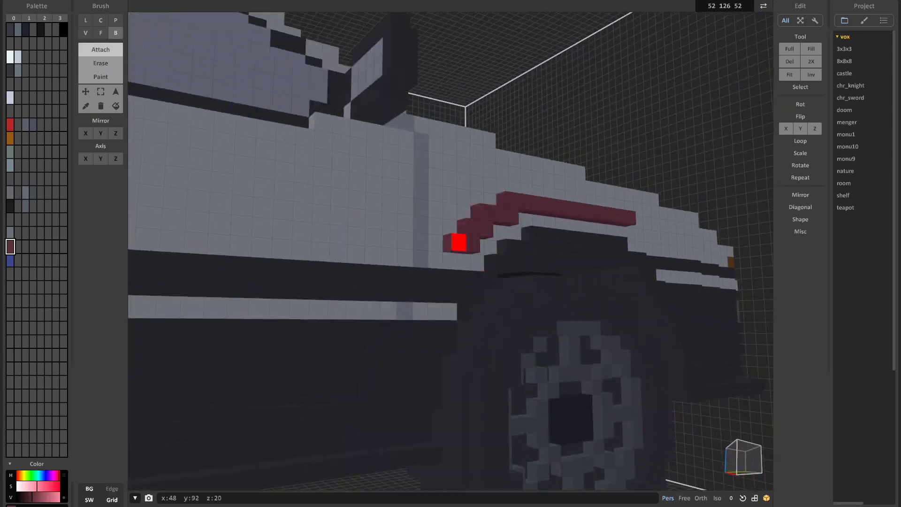
# Step the front end of the red pipe down around the forward side of the front wheel arch
pyautogui.scroll(6, 432, 257)
pyautogui.scroll(-8, 452, 197)
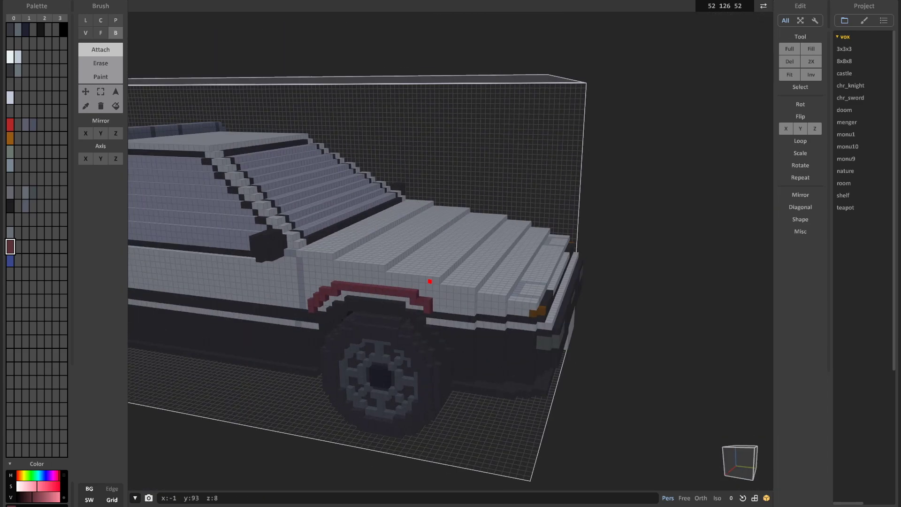
pyautogui.scroll(8, 402, 265)
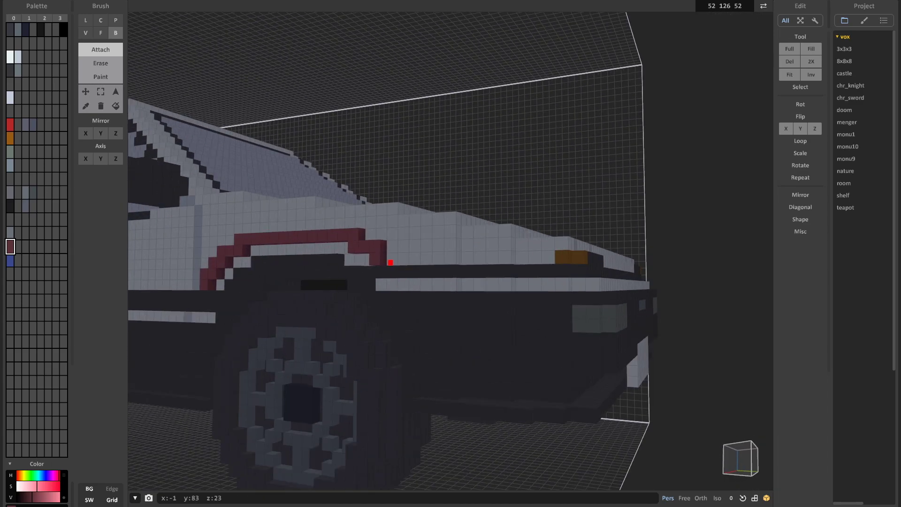
pyautogui.scroll(-7, 448, 316)
pyautogui.scroll(8, 449, 315)
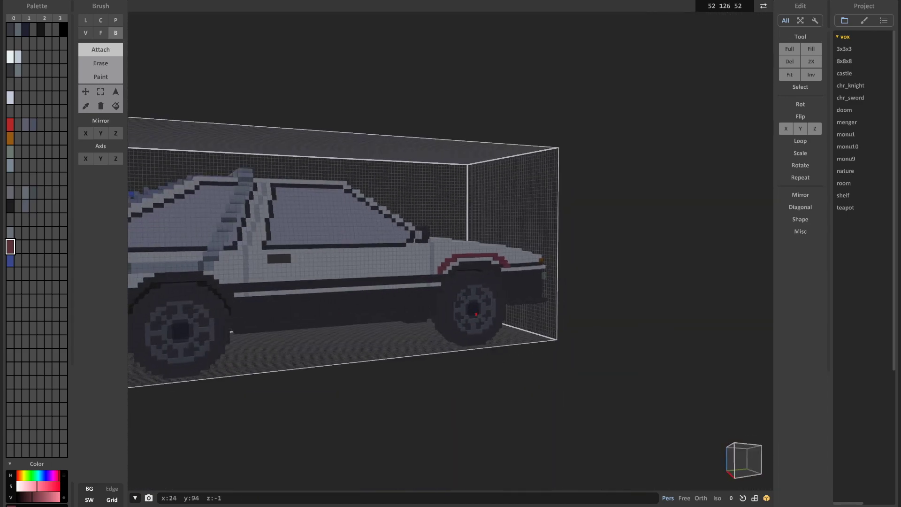
# Extend the red pipe's rear end in diagonal steps across the side stripe and down the dark lower body
pyautogui.scroll(-3, 475, 263)
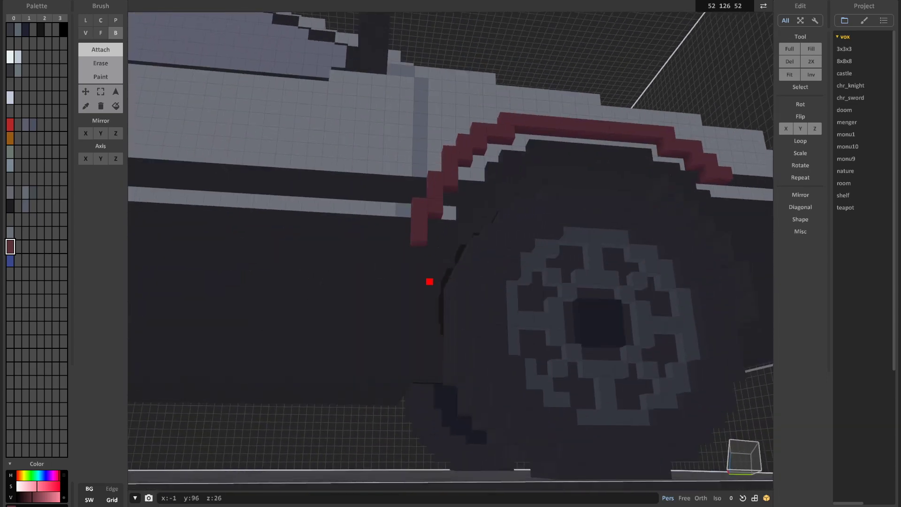
pyautogui.scroll(-8, 491, 314)
pyautogui.scroll(10, 474, 323)
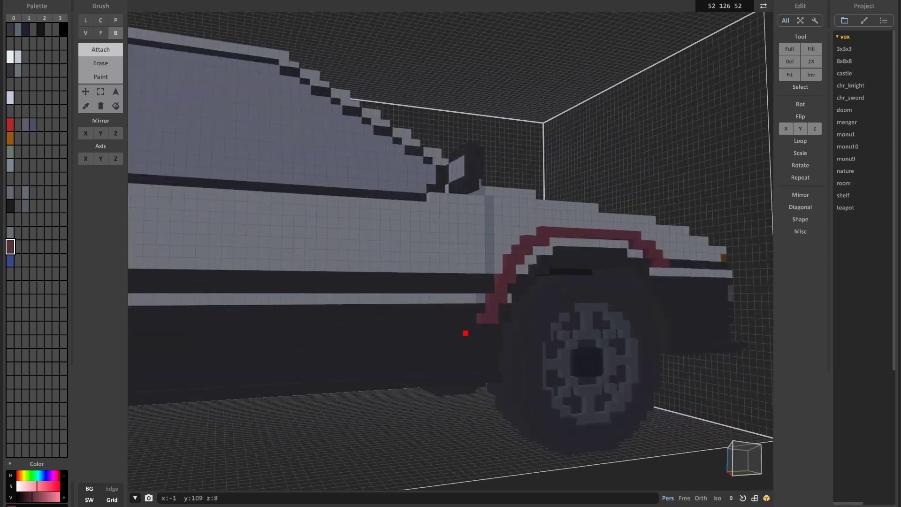
pyautogui.scroll(-6, 463, 297)
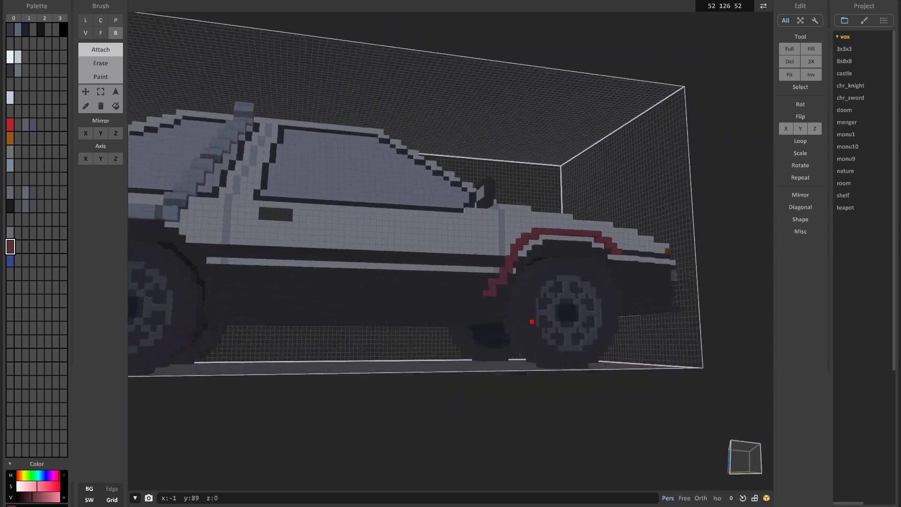
pyautogui.scroll(7, 484, 320)
pyautogui.scroll(-6, 469, 313)
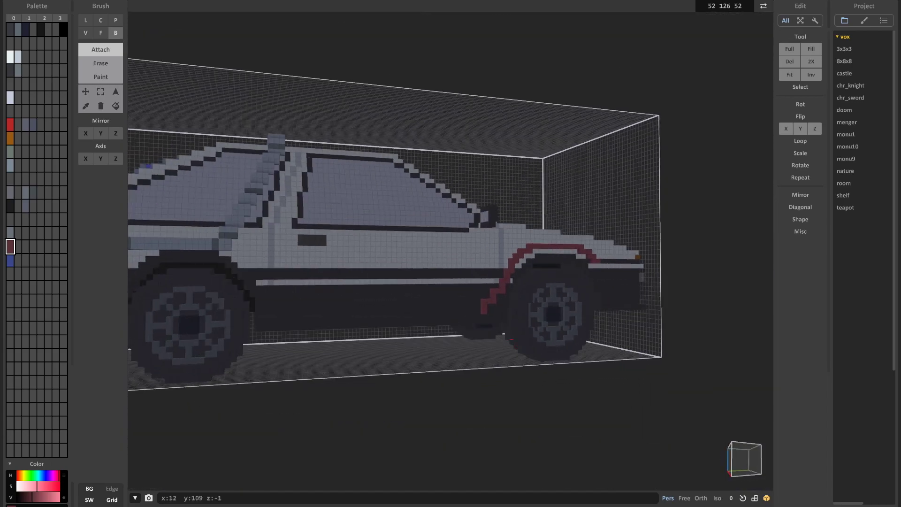
pyautogui.scroll(7, 465, 312)
pyautogui.scroll(-6, 465, 309)
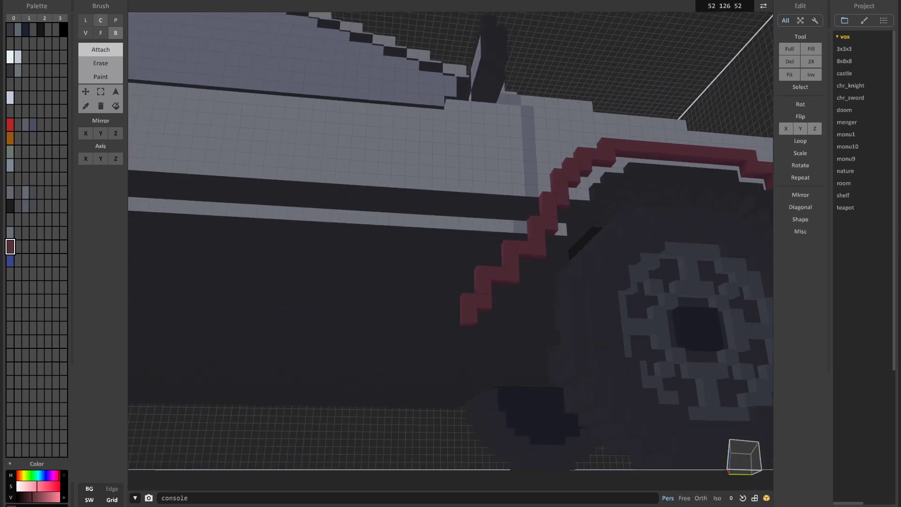
# Extrude the lower end of the red pipe rearward in a straight run along the sill
pyautogui.scroll(8, 553, 354)
pyautogui.press('f')
pyautogui.moveTo(626, 347); pyautogui.dragTo(243, 351)
pyautogui.scroll(-8, 242, 351)
pyautogui.moveTo(243, 351)
pyautogui.mouseDown(button='right')
pyautogui.moveTo(472, 359)
pyautogui.moveTo(397, 329)
pyautogui.moveTo(476, 350)
pyautogui.mouseUp(button='right')
pyautogui.click(476, 350)
pyautogui.scroll(-5, 477, 350)
pyautogui.moveTo(582, 345); pyautogui.dragTo(451, 330, button='right')
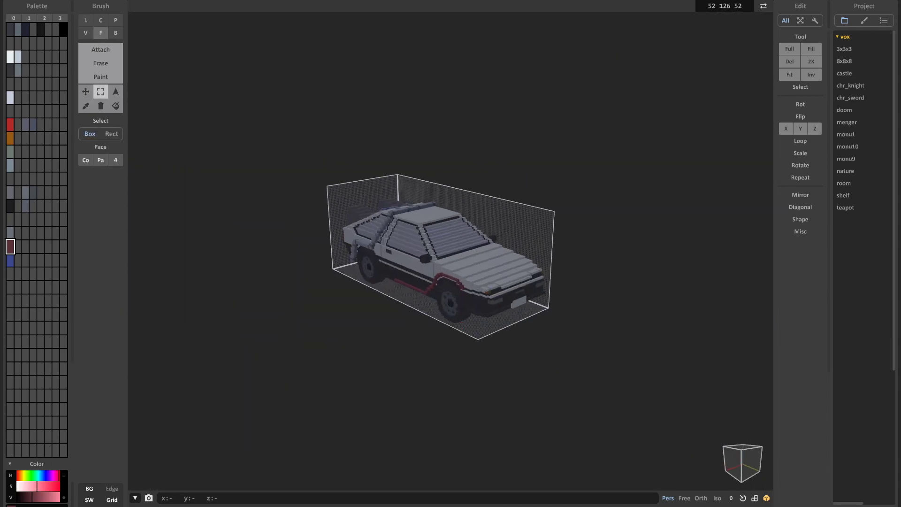
# Select and adjust the red sill pipe, extending its rear end closer to the rear wheel
pyautogui.scroll(4, 451, 330)
pyautogui.press('w')
pyautogui.click(453, 330)
pyautogui.press('v')
pyautogui.scroll(4, 451, 329)
pyautogui.press('m')
pyautogui.click(413, 328)
pyautogui.moveTo(413, 329); pyautogui.dragTo(540, 305, button='right')
pyautogui.scroll(5, 540, 305)
pyautogui.click(100, 50)
pyautogui.moveTo(548, 381); pyautogui.dragTo(416, 388)
pyautogui.moveTo(416, 388)
pyautogui.mouseDown(button='right')
pyautogui.moveTo(375, 399)
pyautogui.moveTo(474, 354)
pyautogui.mouseUp(button='right')
# Add red steps rising diagonally from the sill pipe's rear end up the dark lower body
pyautogui.press('b')
pyautogui.click(399, 400)
pyautogui.scroll(-3, 422, 416)
pyautogui.scroll(3, 442, 425)
pyautogui.scroll(-5, 451, 368)
pyautogui.scroll(5, 451, 366)
pyautogui.keyDown('shift'); pyautogui.click(324, 416); pyautogui.keyUp('shift')
pyautogui.moveTo(389, 399); pyautogui.dragTo(462, 373, button='right')
pyautogui.click(436, 349)
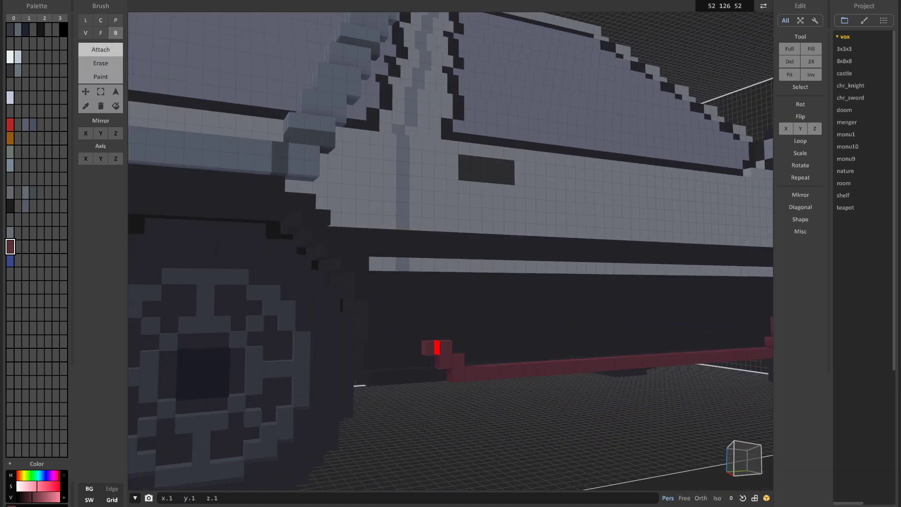
pyautogui.click(425, 341)
pyautogui.scroll(-4, 486, 396)
pyautogui.scroll(5, 487, 397)
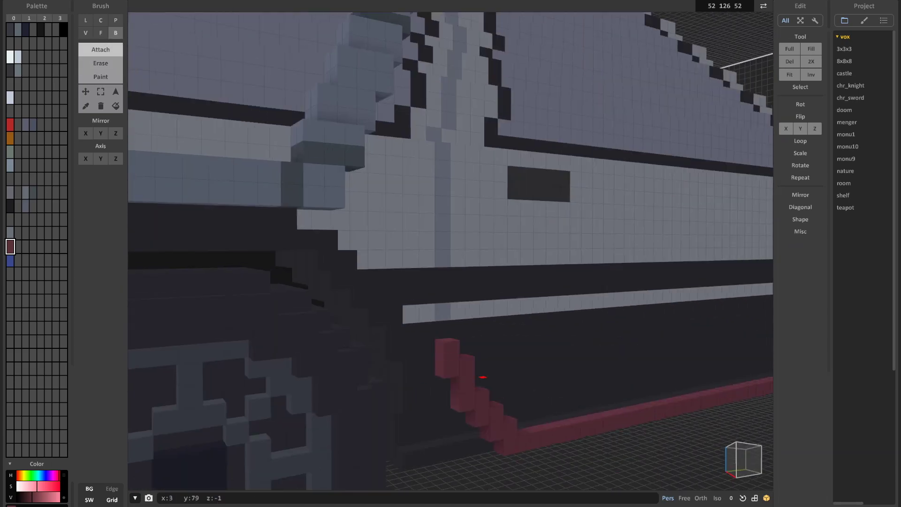
# Continue the red steps past the end of the side stripe to the light body panel ahead of the rear wheel
pyautogui.scroll(-5, 481, 385)
pyautogui.scroll(5, 486, 345)
pyautogui.moveTo(563, 411); pyautogui.dragTo(329, 360, button='right')
pyautogui.scroll(-4, 507, 362)
pyautogui.scroll(4, 488, 369)
pyautogui.click(377, 317)
pyautogui.scroll(-2, 329, 360)
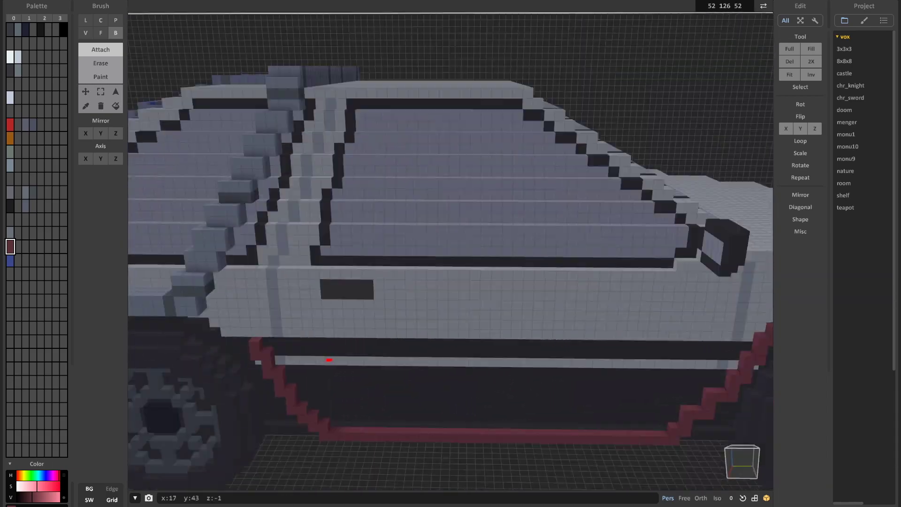
# Add a light grey block onto the front end of the red pipe, between the front wheel and the bumper
pyautogui.scroll(5, 329, 360)
pyautogui.moveTo(484, 333)
pyautogui.mouseDown(button='right')
pyautogui.moveTo(399, 233)
pyautogui.moveTo(455, 293)
pyautogui.moveTo(531, 315)
pyautogui.moveTo(479, 331)
pyautogui.moveTo(535, 328)
pyautogui.moveTo(474, 389)
pyautogui.mouseUp(button='right')
pyautogui.click(398, 233)
pyautogui.scroll(-5, 531, 315)
pyautogui.scroll(-5, 532, 315)
pyautogui.click(11, 192)
pyautogui.scroll(5, 502, 364)
pyautogui.moveTo(517, 281); pyautogui.dragTo(547, 288)
pyautogui.moveTo(547, 289); pyautogui.dragTo(556, 315, button='right')
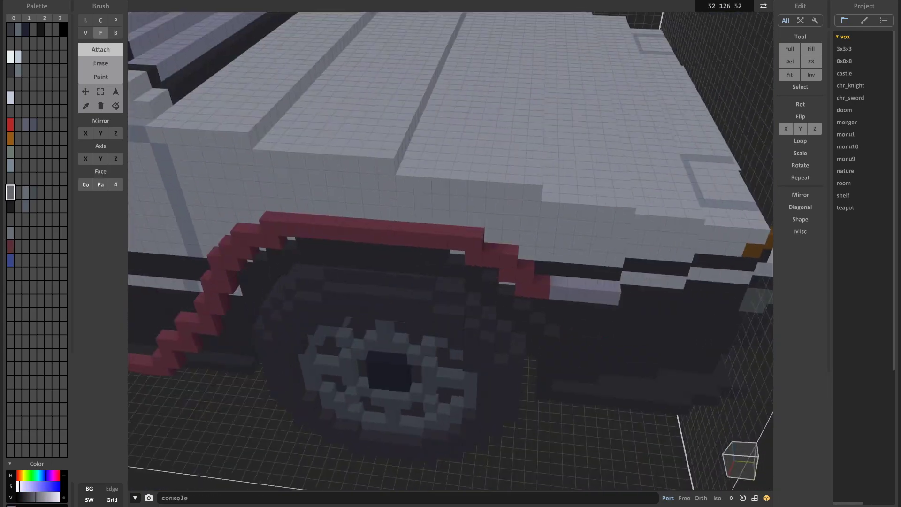
# Extrude the grey block ahead of the front wheel into a larger box and give its outer face a grey-green panel
pyautogui.press('f')
pyautogui.scroll(3, 657, 239)
pyautogui.scroll(-5, 658, 238)
pyautogui.moveTo(657, 238); pyautogui.dragTo(549, 244, button='right')
pyautogui.scroll(2, 589, 301)
pyautogui.scroll(-5, 589, 302)
pyautogui.scroll(7, 483, 300)
pyautogui.scroll(-5, 566, 143)
pyautogui.scroll(-4, 547, 296)
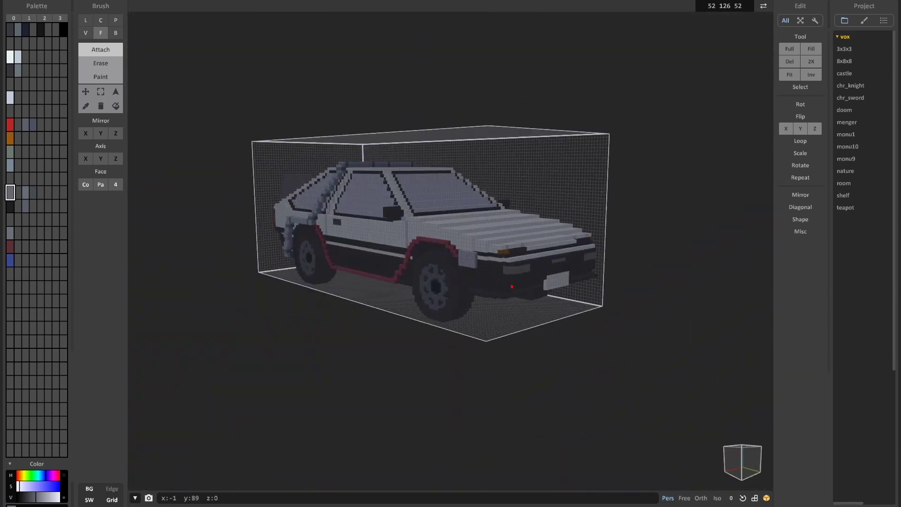
pyautogui.scroll(4, 549, 244)
pyautogui.click(11, 152)
pyautogui.press('b')
pyautogui.scroll(-5, 482, 285)
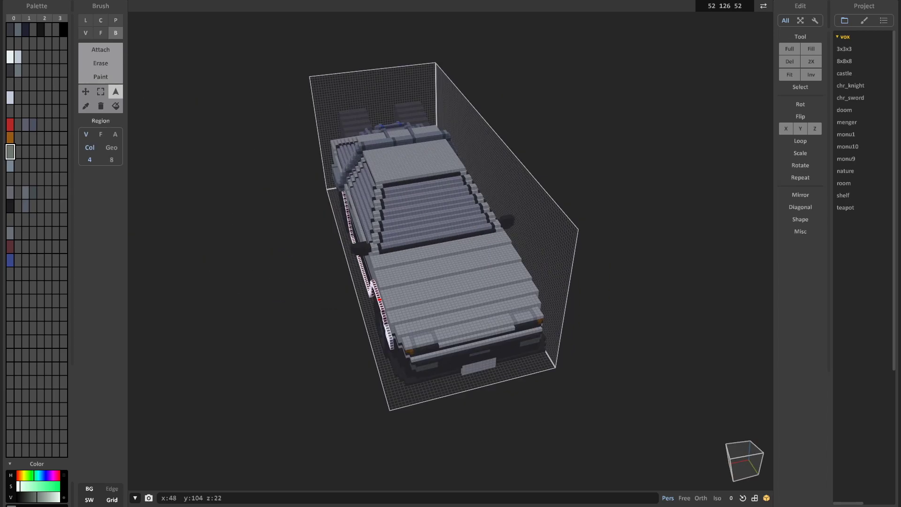
# Select the whole red side pipe with its front block as one region and adjust its position against the body side
pyautogui.click(379, 299)
pyautogui.scroll(3, 380, 299)
pyautogui.keyDown('ctrl'); pyautogui.moveTo(340, 301); pyautogui.dragTo(558, 263); pyautogui.keyUp('ctrl')
pyautogui.scroll(4, 537, 360)
pyautogui.moveTo(605, 395); pyautogui.dragTo(559, 413, button='right')
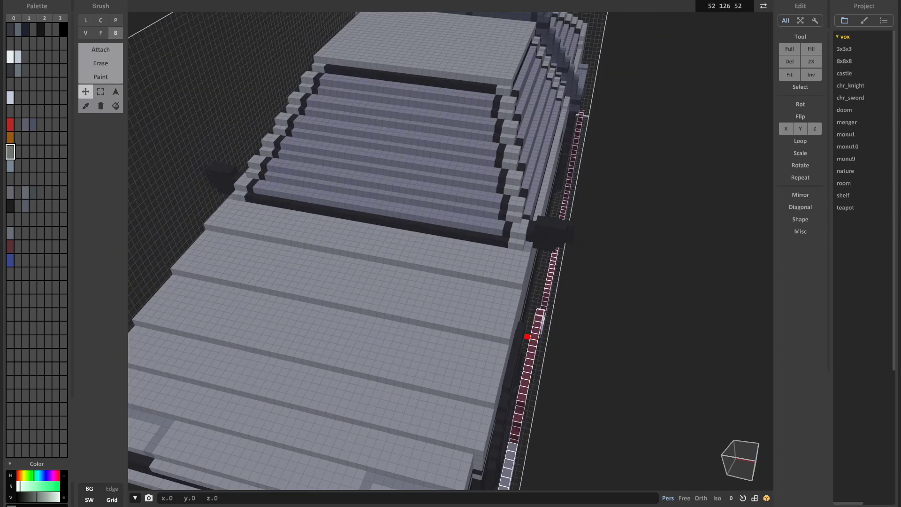
pyautogui.press('m')
pyautogui.hotkey('ctrl', 'd')
pyautogui.moveTo(534, 336); pyautogui.dragTo(469, 246, button='right')
pyautogui.scroll(-5, 468, 246)
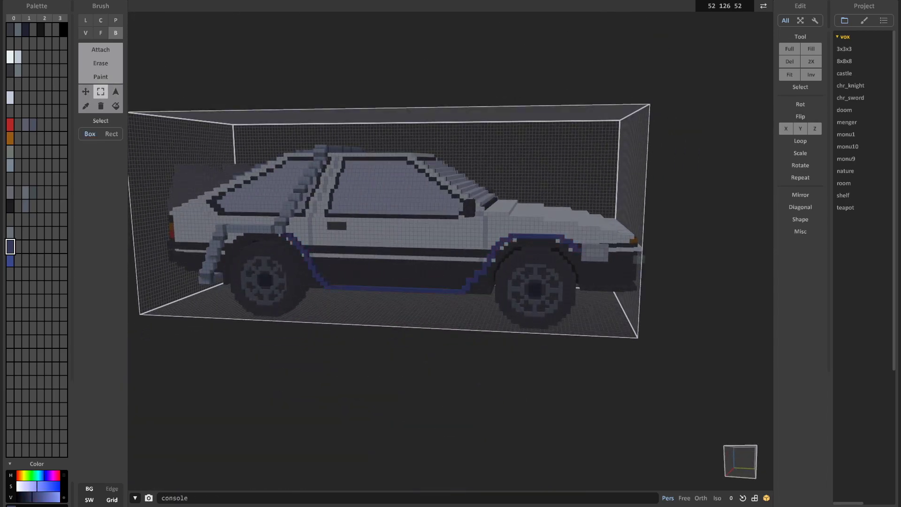
# Recolour the red side pipe to a desaturated bluish grey and check it on the rendered car
pyautogui.moveTo(329, 263); pyautogui.dragTo(399, 305, button='right')
pyautogui.moveTo(44, 475); pyautogui.dragTo(46, 475)
pyautogui.moveTo(36, 487); pyautogui.dragTo(29, 486)
pyautogui.press('Tab')
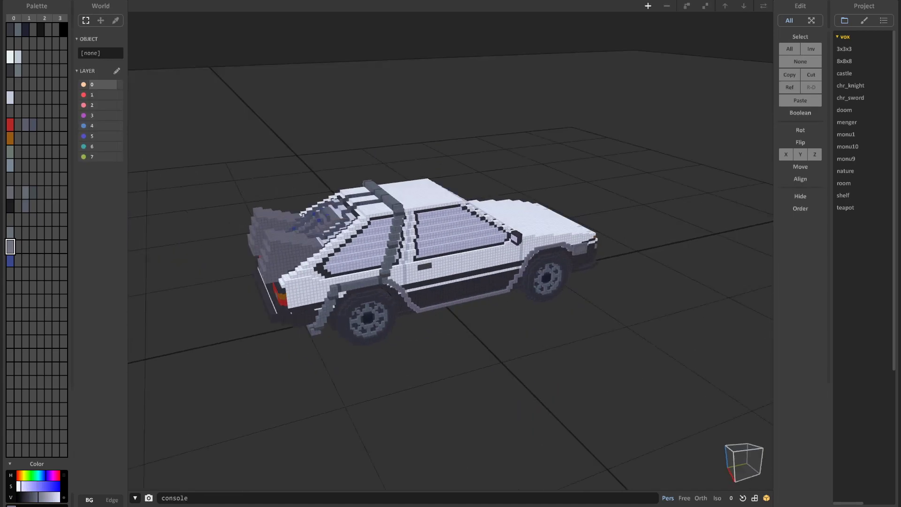
pyautogui.press('Tab')
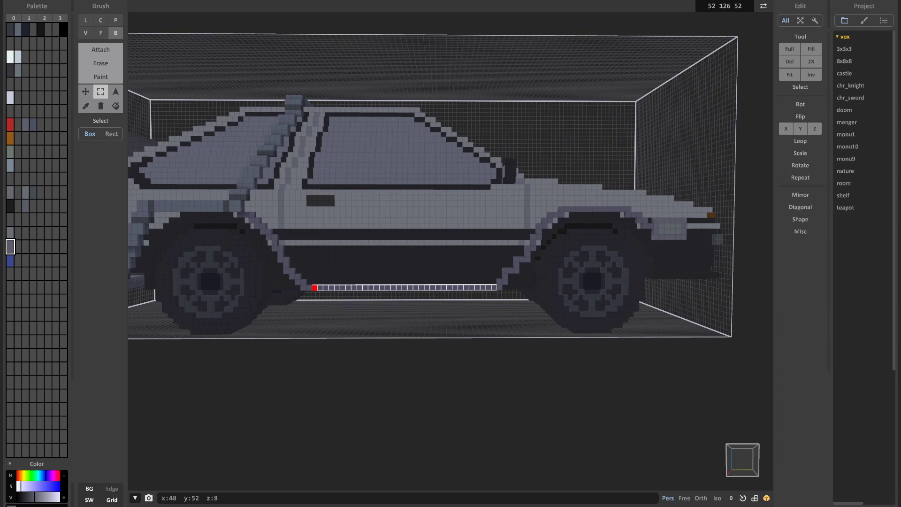
# Move the selected straight sill section of the pipe in toward the car body and check its fit
pyautogui.press('q')
pyautogui.moveTo(479, 274); pyautogui.dragTo(418, 290, button='right')
pyautogui.scroll(-3, 419, 289)
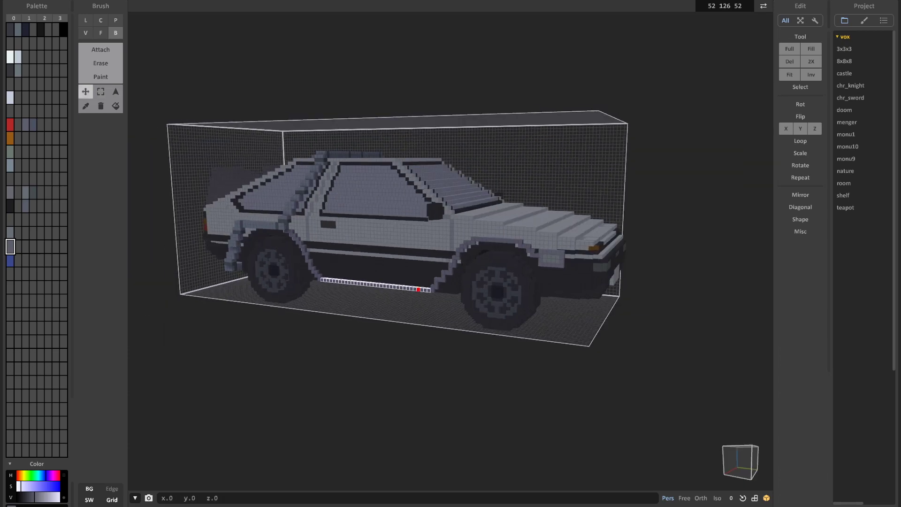
pyautogui.press('Tab')
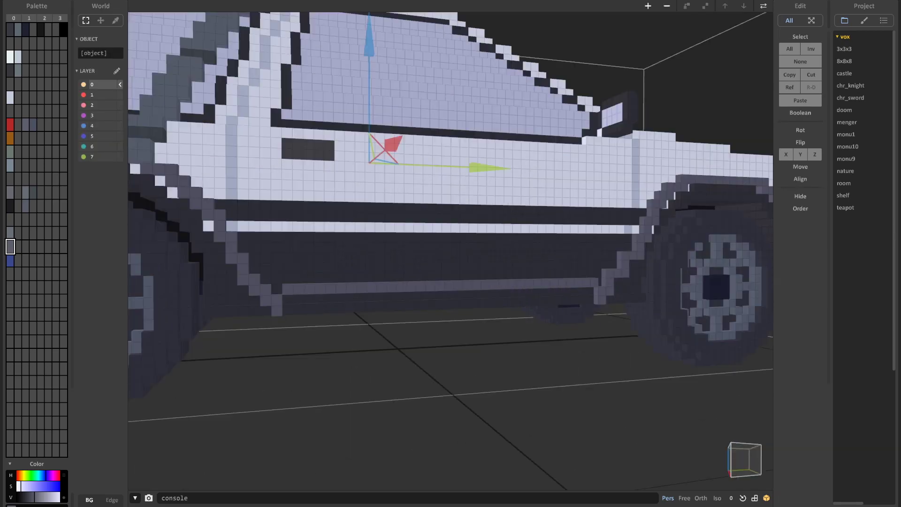
pyautogui.press('Tab')
# Erase the lower diagonal pipe steps between the front wheel and the straight sill section
pyautogui.scroll(-3, 269, 302)
pyautogui.moveTo(516, 300); pyautogui.dragTo(428, 305, button='right')
pyautogui.click(428, 305)
pyautogui.scroll(-5, 429, 306)
pyautogui.scroll(8, 428, 306)
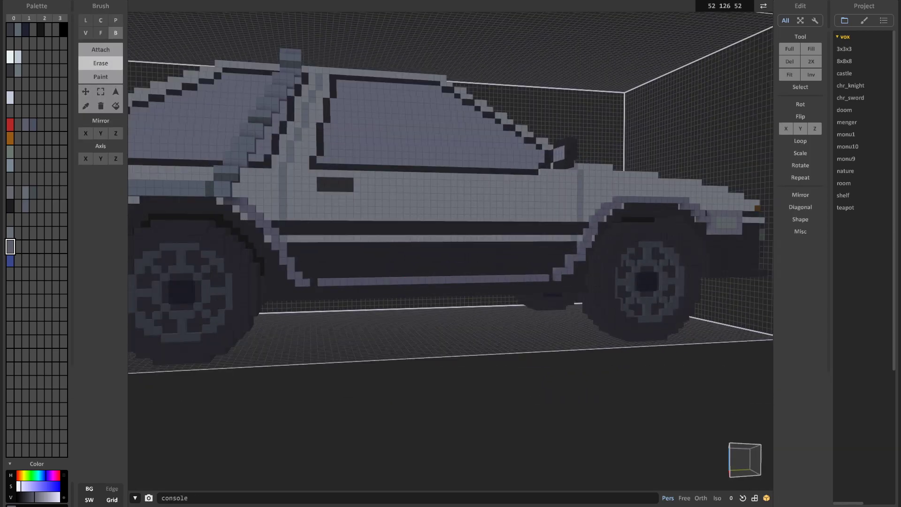
pyautogui.moveTo(462, 320); pyautogui.dragTo(437, 323, button='right')
pyautogui.moveTo(375, 343)
pyautogui.mouseDown(button='right')
pyautogui.moveTo(400, 347)
pyautogui.moveTo(364, 319)
pyautogui.moveTo(403, 343)
pyautogui.moveTo(385, 329)
pyautogui.moveTo(450, 291)
pyautogui.mouseUp(button='right')
pyautogui.scroll(-5, 424, 324)
pyautogui.hotkey('ctrl', 'd')
pyautogui.scroll(-3, 404, 329)
pyautogui.scroll(7, 450, 291)
pyautogui.moveTo(498, 263); pyautogui.dragTo(474, 270, button='right')
pyautogui.scroll(4, 474, 269)
pyautogui.press('r')
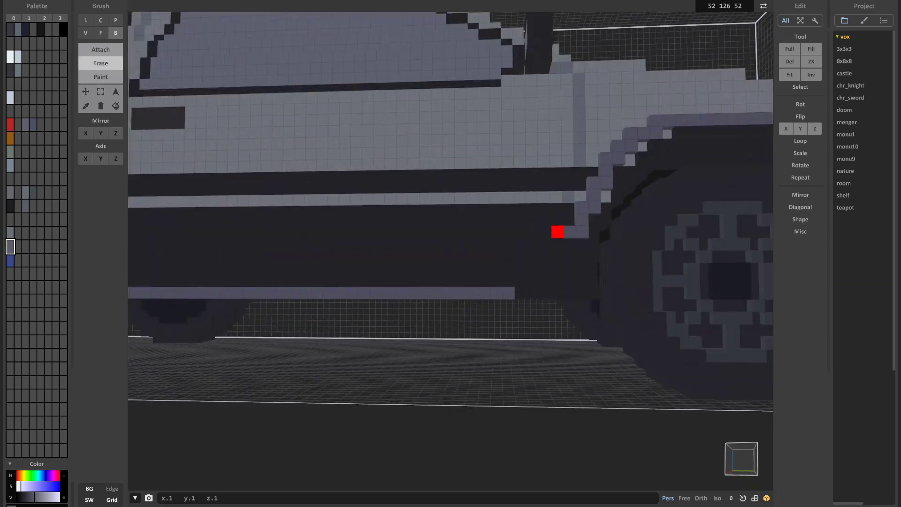
# Erase the lowest diagonal pipe steps just ahead of the rear wheel
pyautogui.scroll(-5, 557, 232)
pyautogui.scroll(5, 426, 300)
pyautogui.moveTo(427, 332); pyautogui.dragTo(436, 279, button='right')
pyautogui.scroll(-5, 446, 287)
pyautogui.scroll(5, 418, 277)
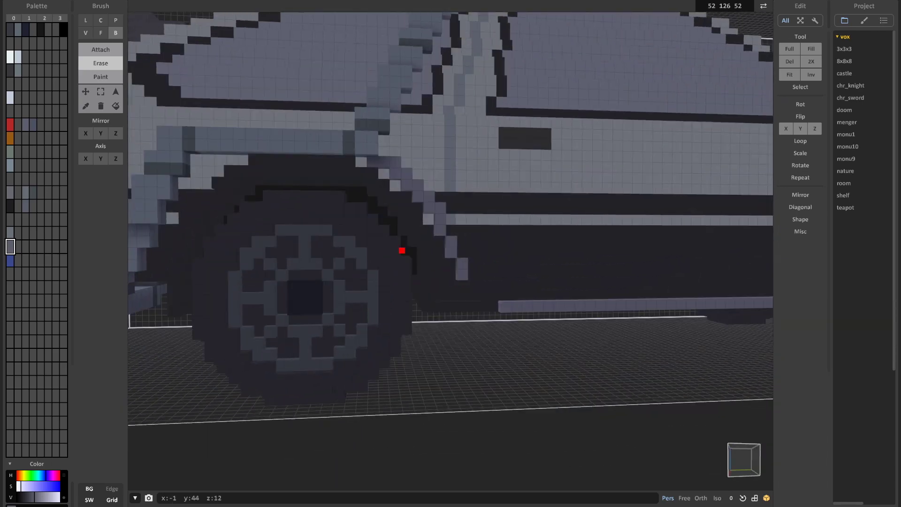
# Rebuild the pipe connections to the sill section, with steps ahead of the rear wheel and an upright run behind the front wheel
pyautogui.scroll(4, 436, 278)
pyautogui.scroll(3, 500, 343)
pyautogui.moveTo(500, 343)
pyautogui.mouseDown(button='right')
pyautogui.moveTo(447, 223)
pyautogui.moveTo(400, 336)
pyautogui.moveTo(393, 151)
pyautogui.moveTo(450, 305)
pyautogui.moveTo(399, 260)
pyautogui.moveTo(446, 387)
pyautogui.moveTo(440, 188)
pyautogui.mouseUp(button='right')
pyautogui.click(402, 331)
pyautogui.scroll(-5, 456, 311)
pyautogui.scroll(3, 479, 209)
pyautogui.click(483, 163)
pyautogui.click(446, 386)
pyautogui.scroll(-4, 439, 141)
pyautogui.press('r')
pyautogui.click(438, 120)
pyautogui.moveTo(438, 121); pyautogui.dragTo(511, 197, button='right')
# Paint dark blue-grey bands at intervals along the sill pipe
pyautogui.click(10, 219)
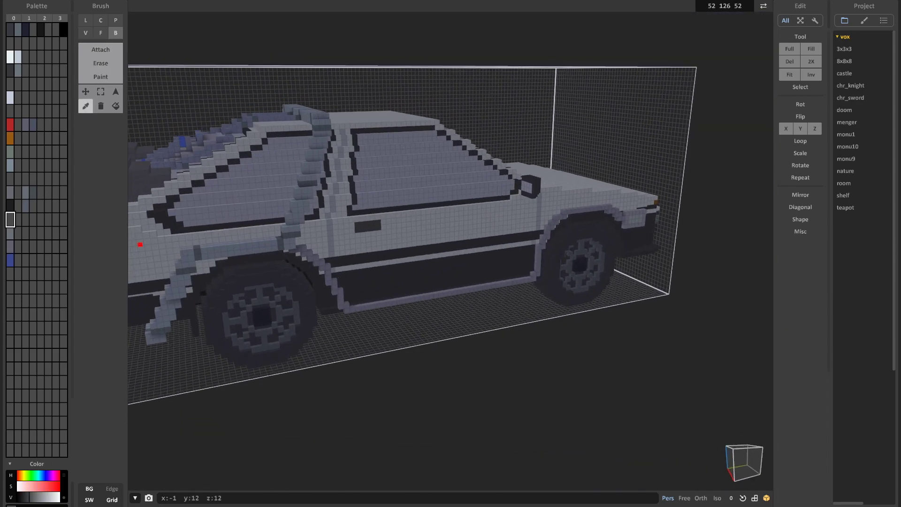
pyautogui.click(33, 192)
pyautogui.scroll(3, 231, 209)
pyautogui.moveTo(496, 351); pyautogui.dragTo(328, 329, button='right')
pyautogui.click(313, 322)
pyautogui.click(433, 318)
pyautogui.moveTo(226, 300); pyautogui.dragTo(370, 308, button='right')
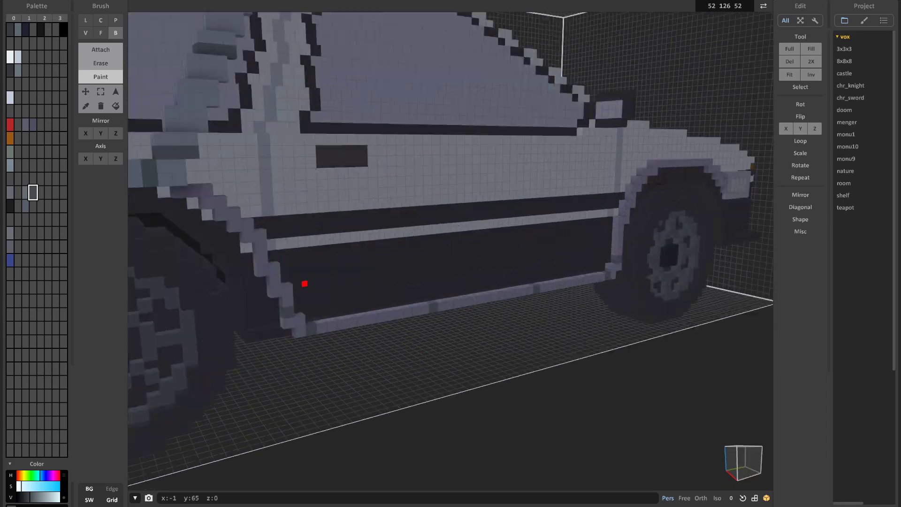
pyautogui.scroll(-3, 543, 328)
pyautogui.moveTo(543, 327); pyautogui.dragTo(517, 376, button='right')
pyautogui.click(587, 234)
pyautogui.moveTo(312, 332); pyautogui.dragTo(596, 234, button='right')
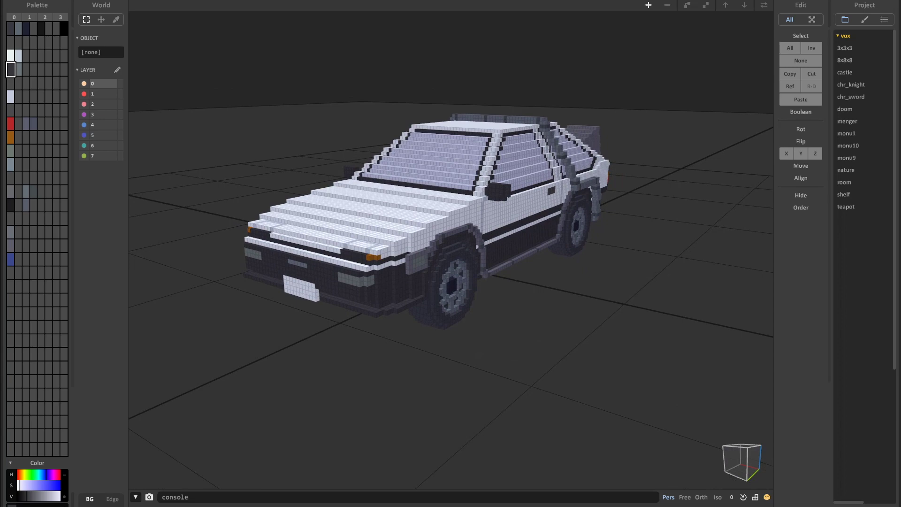
# Examine the finished car, and play its Idle animation in the animation editor while viewing it from the side, rear and front
pyautogui.moveTo(450, 282); pyautogui.dragTo(413, 264, button='right')
pyautogui.moveTo(413, 264); pyautogui.dragTo(419, 277, button='middle')
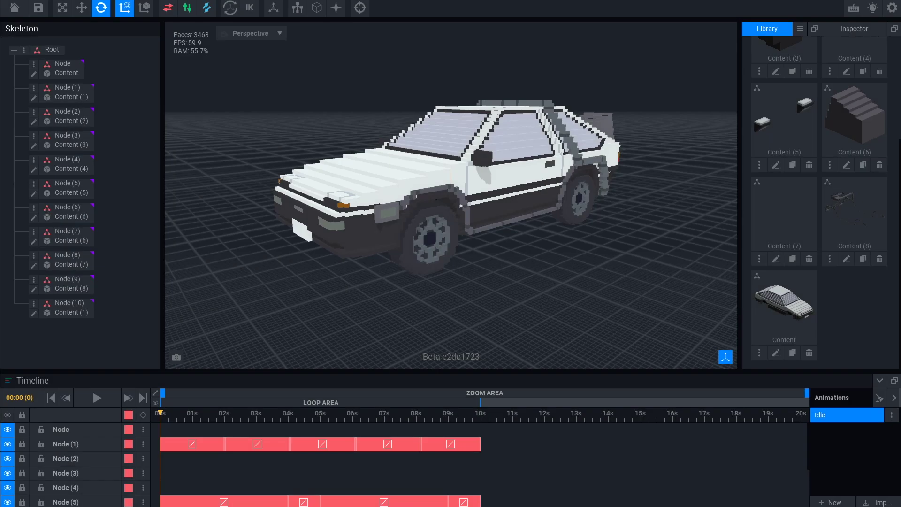
pyautogui.press('space')
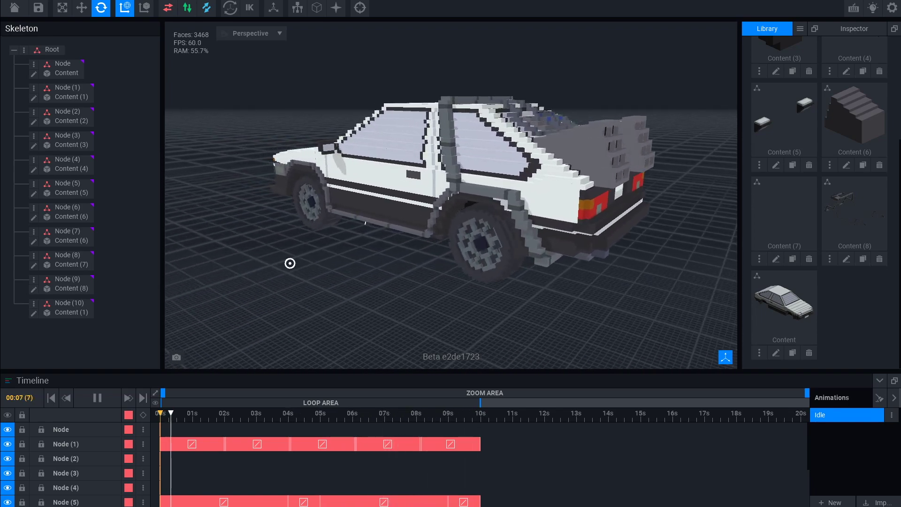
pyautogui.moveTo(365, 223); pyautogui.dragTo(289, 263, button='right')
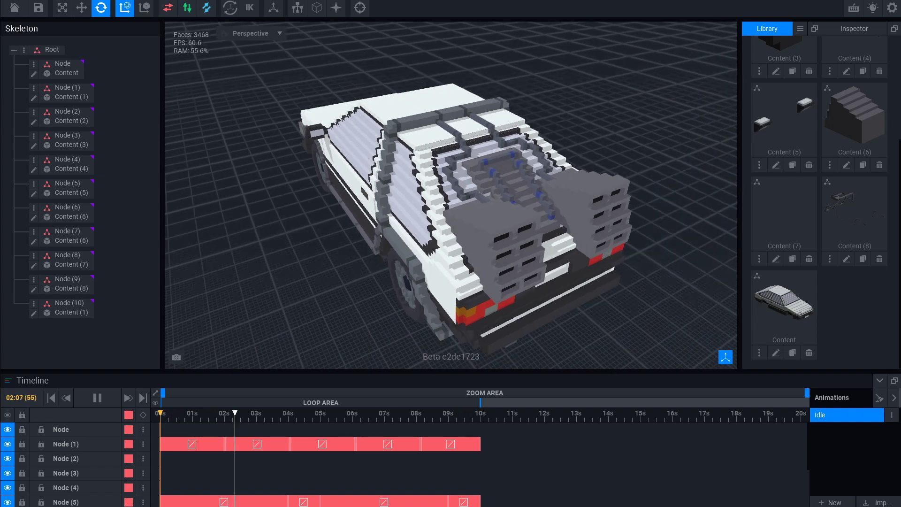
pyautogui.moveTo(398, 255); pyautogui.dragTo(330, 268, button='right')
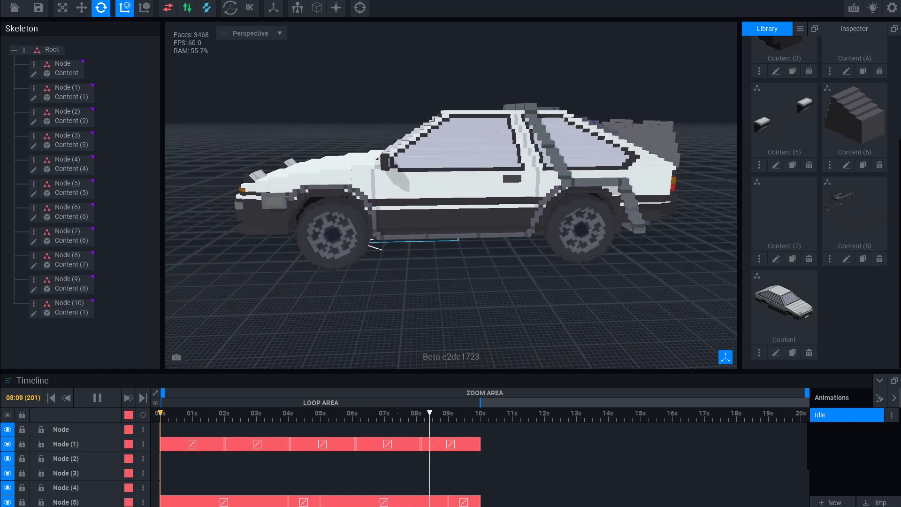
pyautogui.moveTo(330, 268); pyautogui.dragTo(381, 313, button='right')
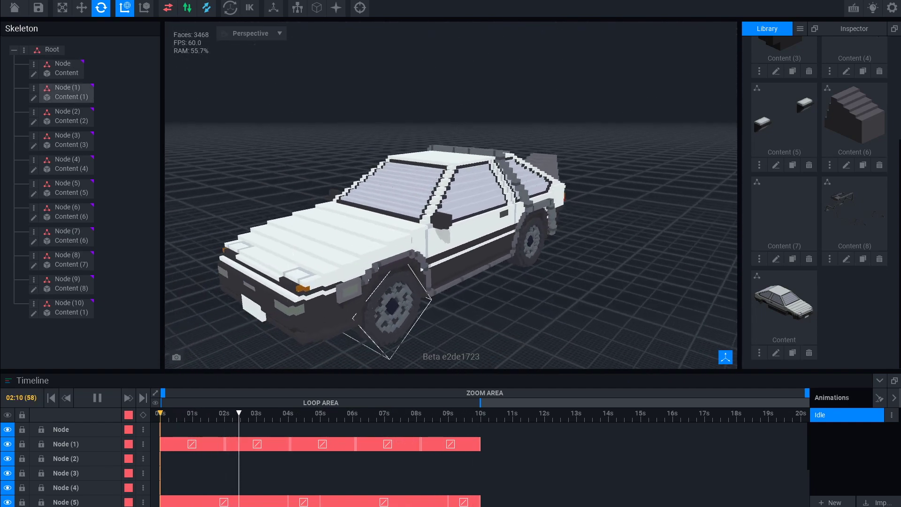
pyautogui.moveTo(409, 288); pyautogui.dragTo(416, 261, button='middle')
pyautogui.moveTo(445, 313); pyautogui.dragTo(449, 292, button='right')
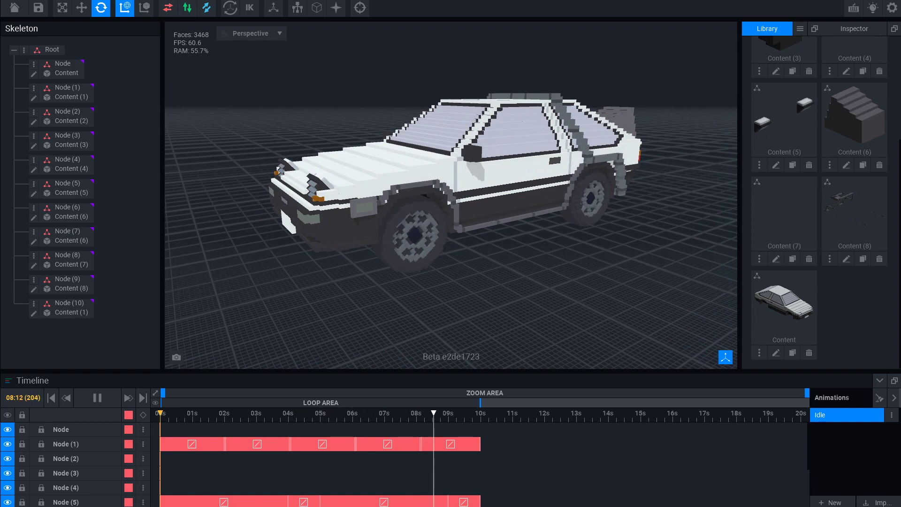